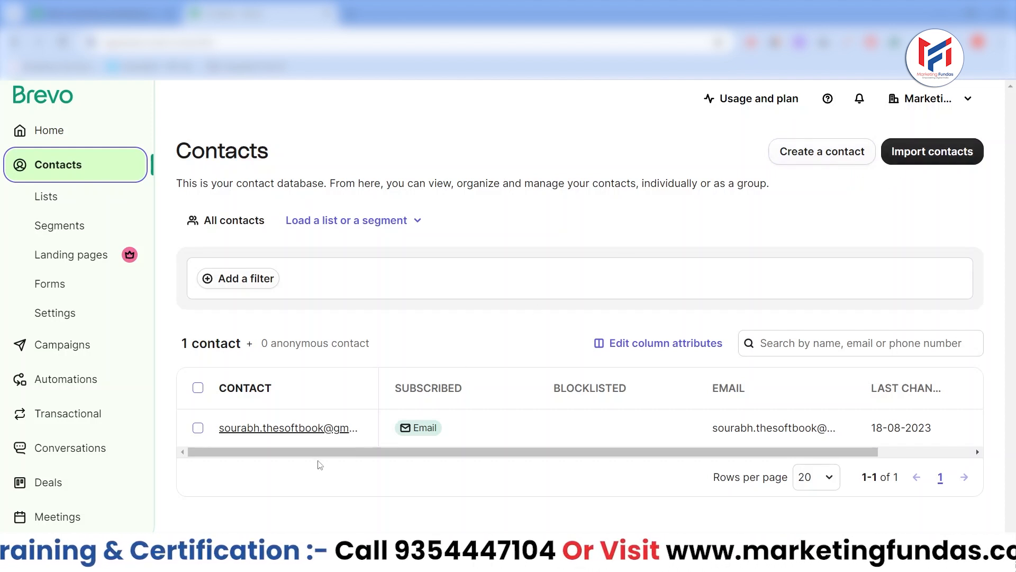
{"action": "left_click_drag", "start_coordinate": [192, 343], "coordinate": [236, 343]}
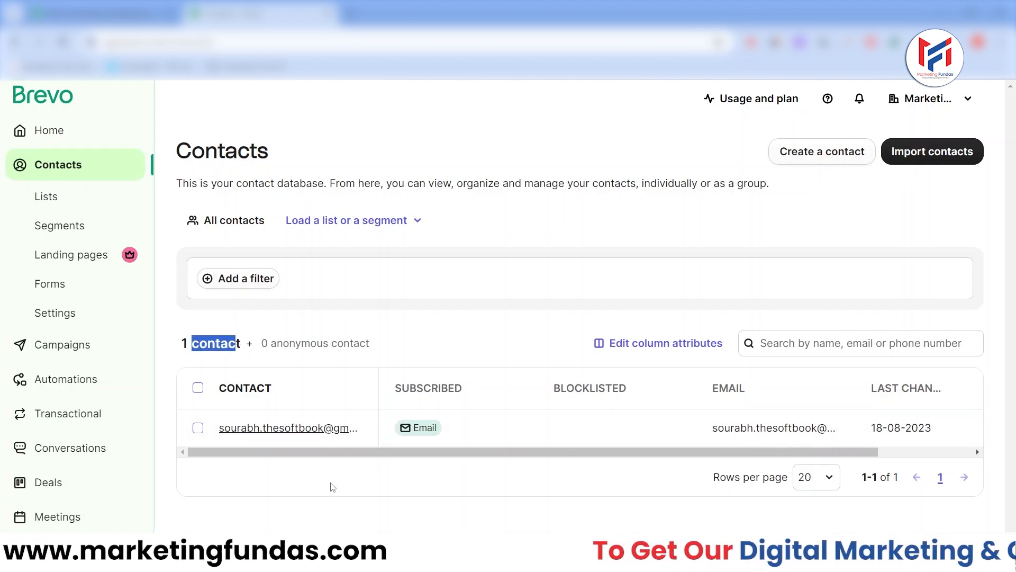
{"action": "mouse_move", "coordinate": [381, 453]}
{"action": "left_mouse_down"}
{"action": "mouse_move", "coordinate": [576, 462]}
{"action": "mouse_move", "coordinate": [378, 464]}
{"action": "left_mouse_up"}
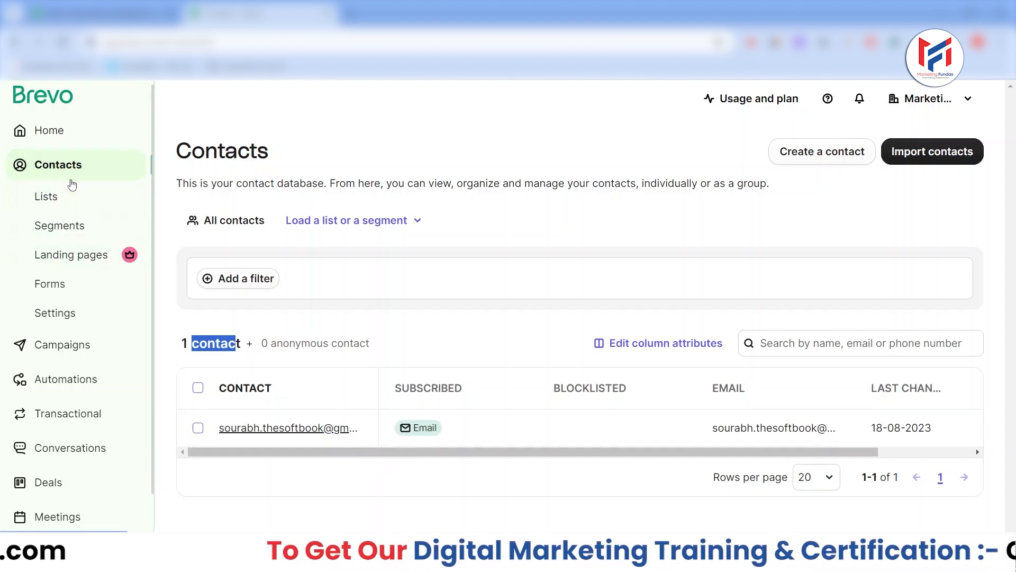
{"action": "scroll", "coordinate": [58, 334], "scroll_direction": "down", "scroll_amount": 1}
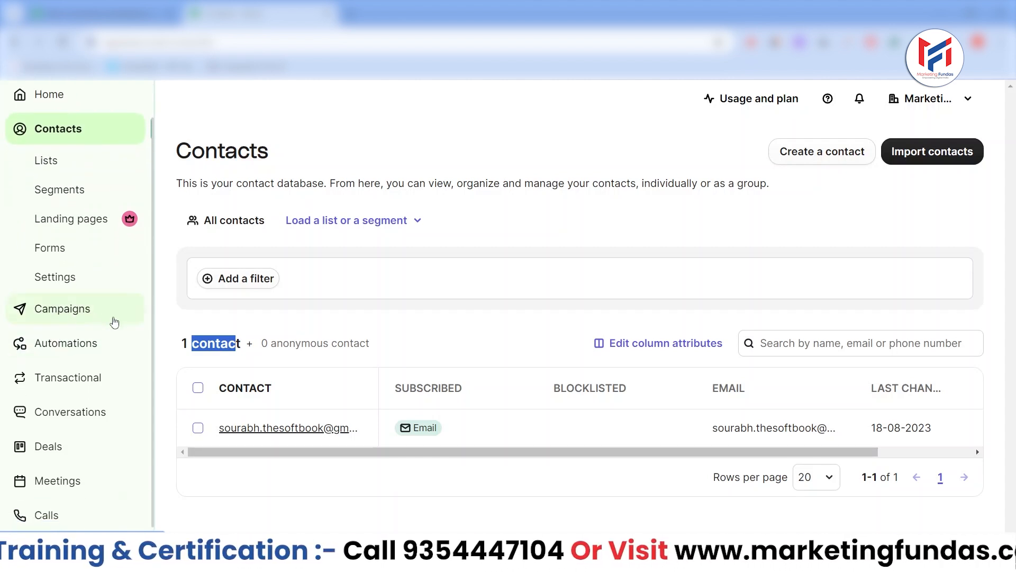
{"action": "scroll", "coordinate": [114, 321], "scroll_direction": "up", "scroll_amount": 1}
{"action": "scroll", "coordinate": [114, 321], "scroll_direction": "down", "scroll_amount": 1}
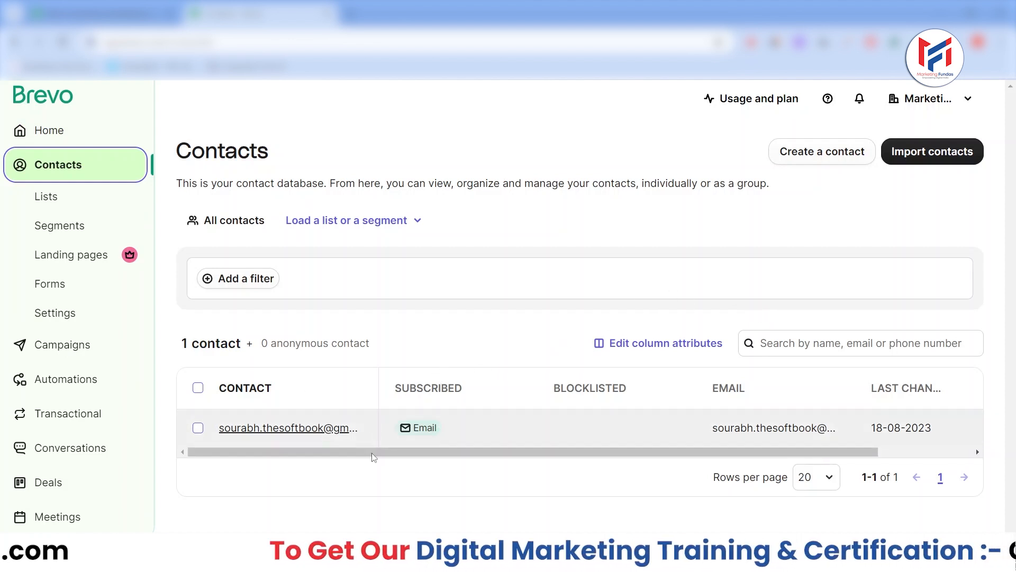
{"action": "left_click_drag", "start_coordinate": [340, 454], "coordinate": [286, 461]}
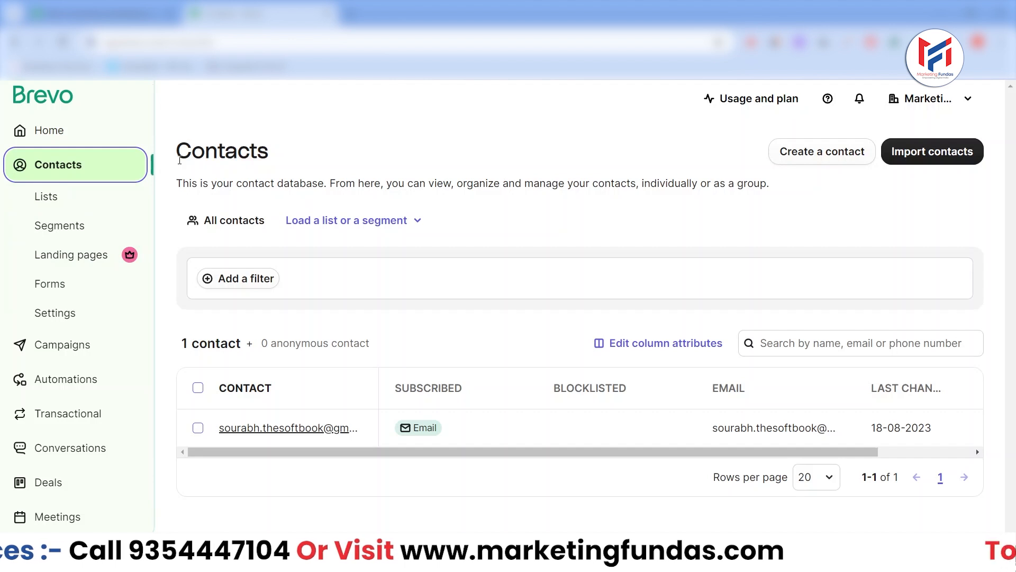
{"action": "left_click_drag", "start_coordinate": [180, 160], "coordinate": [302, 154]}
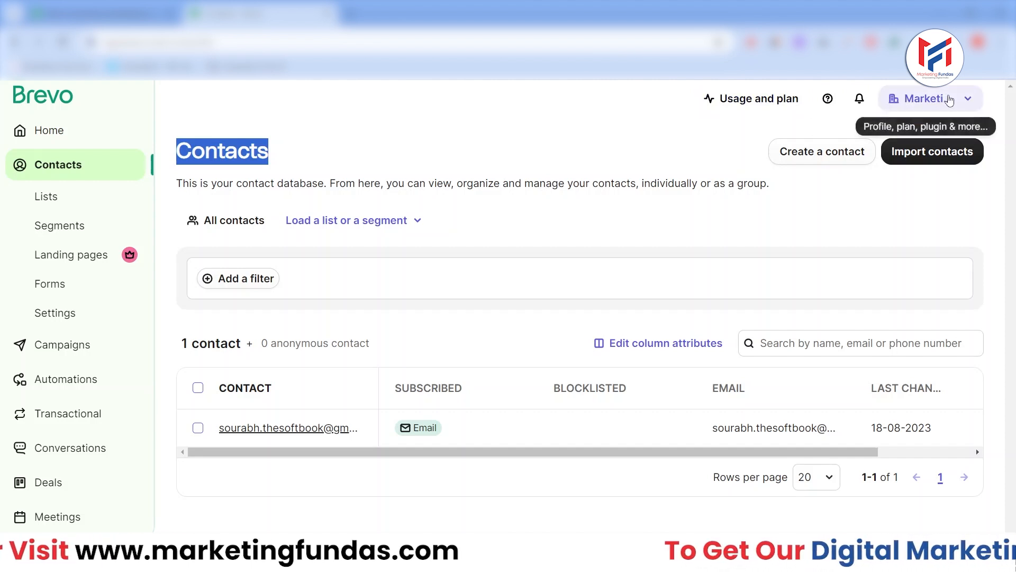
Open the Domains page within the account's Senders, Domains & Dedicated IPs settings.
{"action": "left_click", "coordinate": [958, 101]}
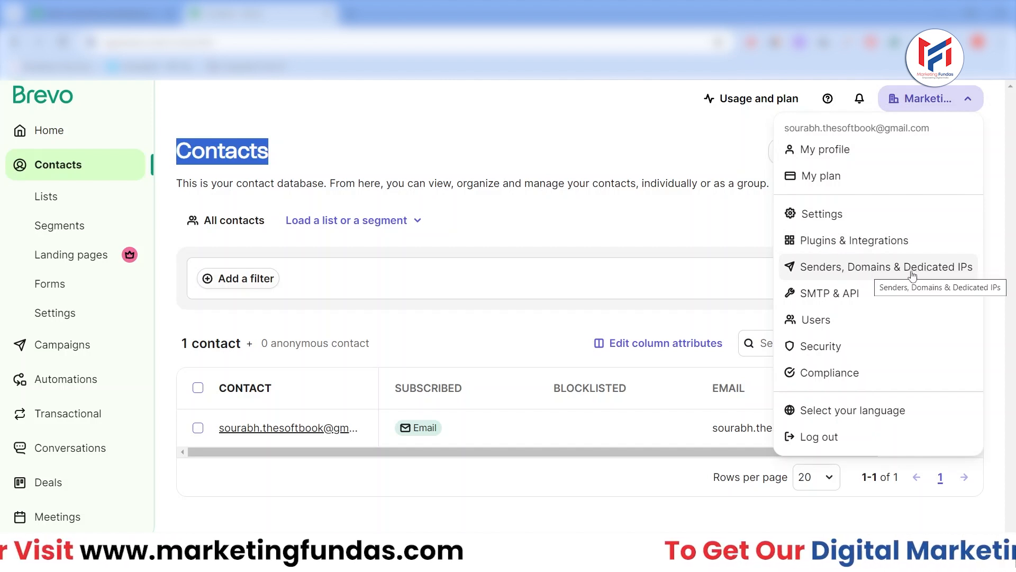
{"action": "left_click", "coordinate": [839, 272]}
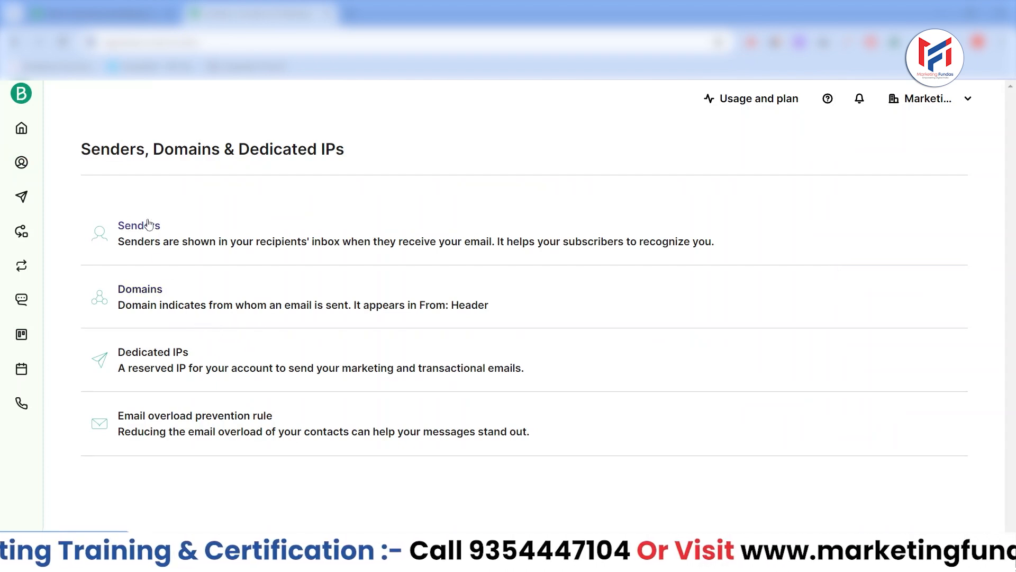
{"action": "left_click", "coordinate": [146, 298]}
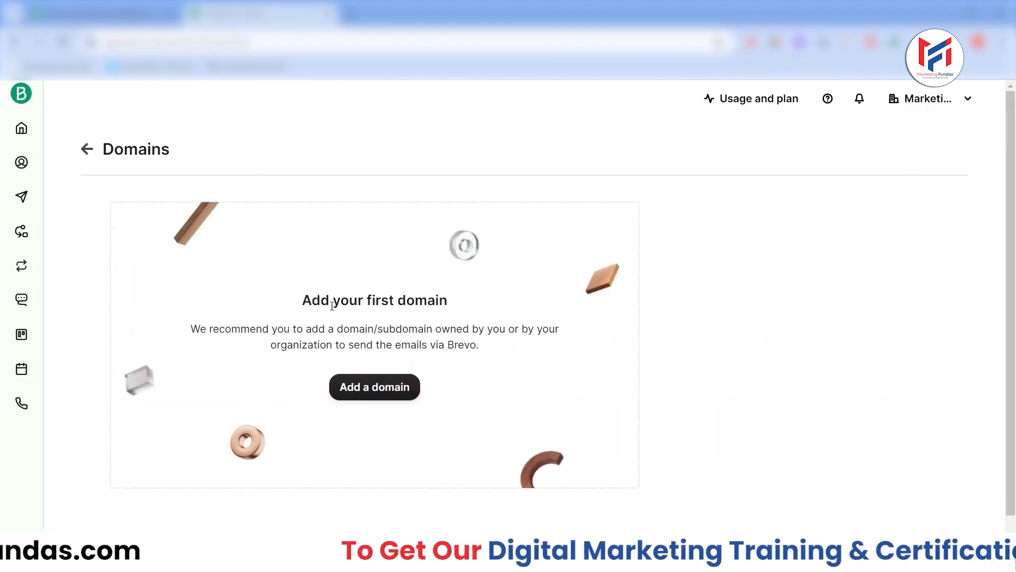
{"action": "left_click_drag", "start_coordinate": [299, 300], "coordinate": [454, 311]}
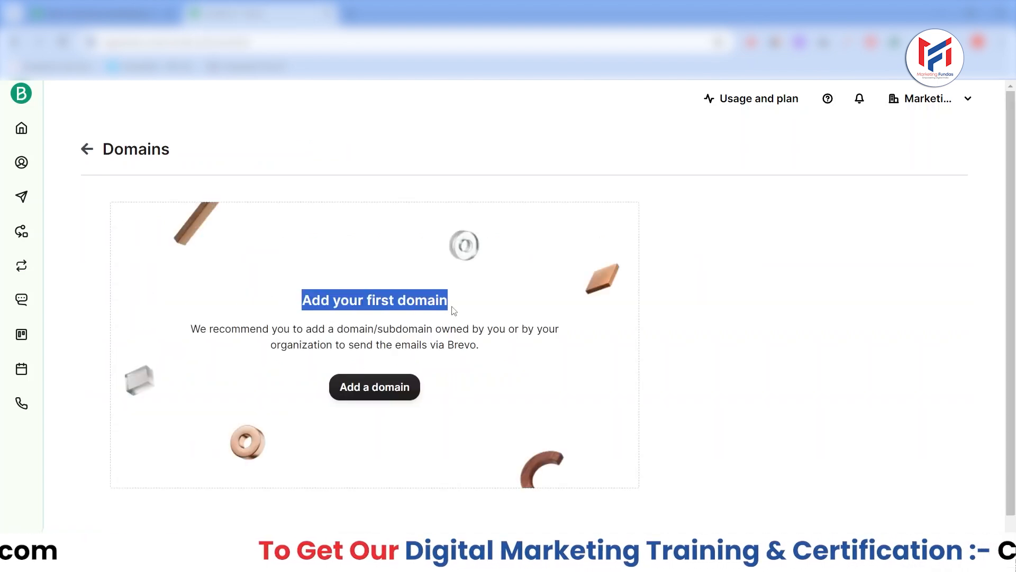
Add juicemachine.com as the first email domain and save it.
{"action": "left_click", "coordinate": [387, 403]}
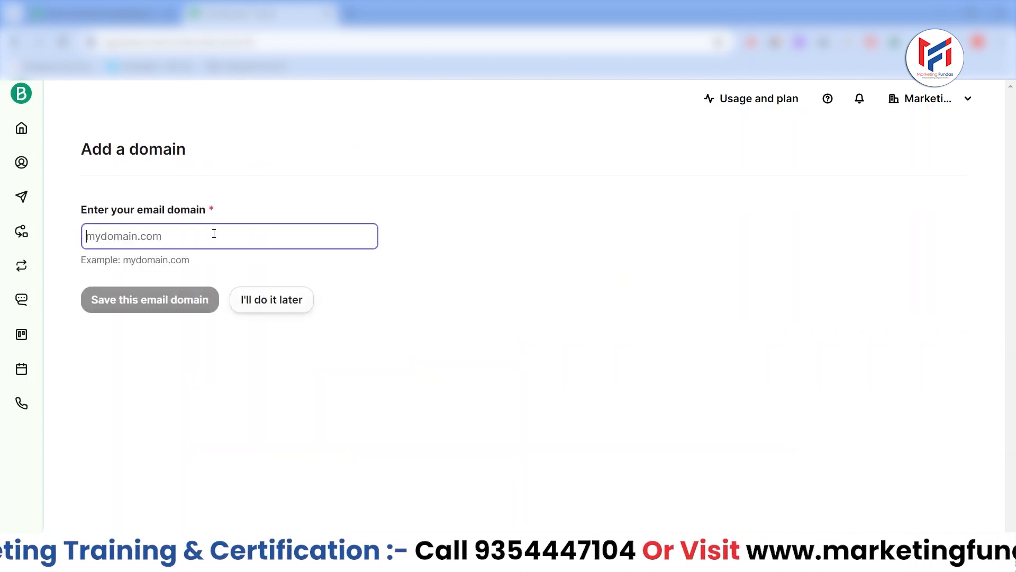
{"action": "type", "text": "ju"}
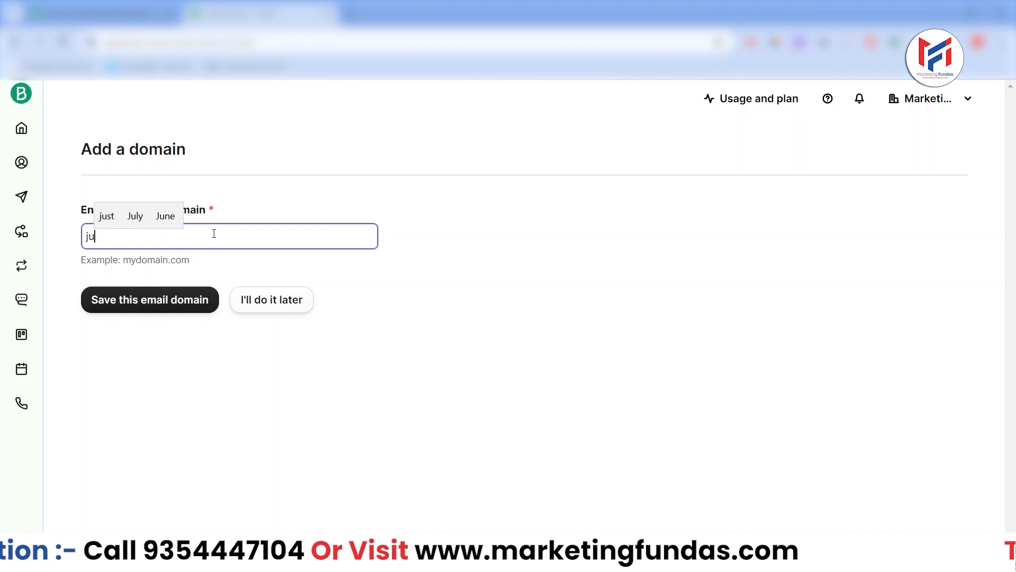
{"action": "type", "text": "icemachine"}
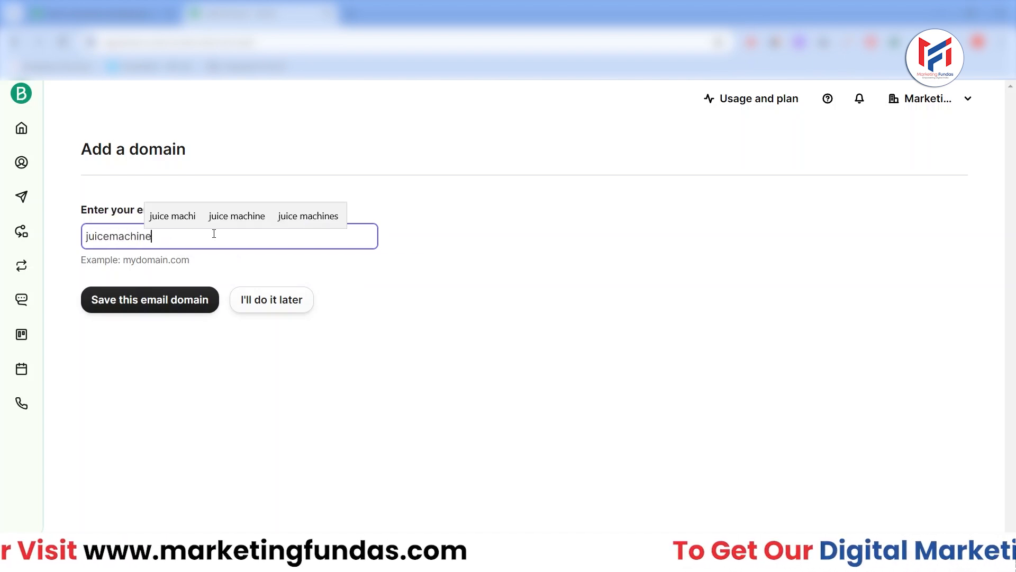
{"action": "type", "text": ".com"}
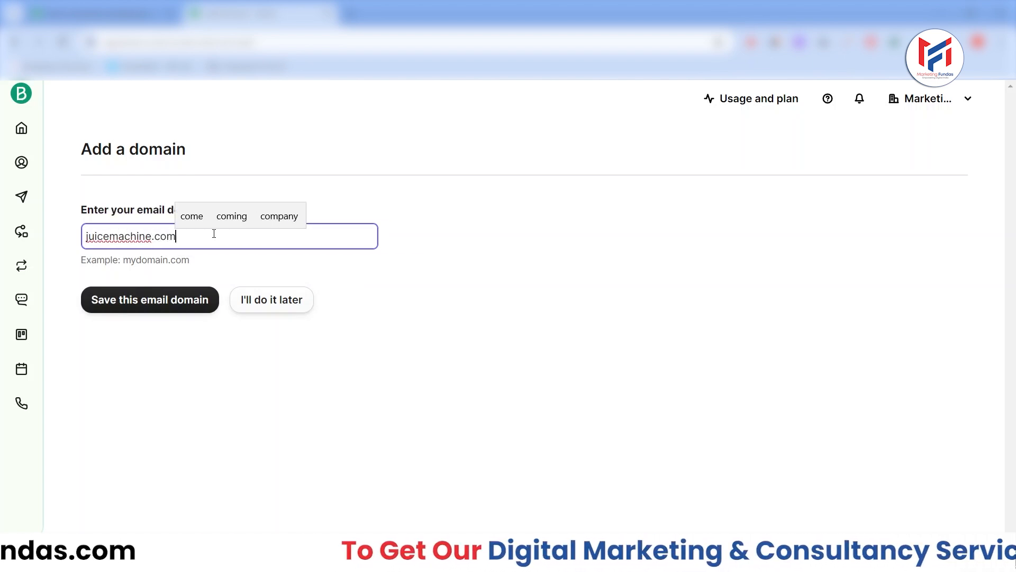
{"action": "type", "text": "``"}
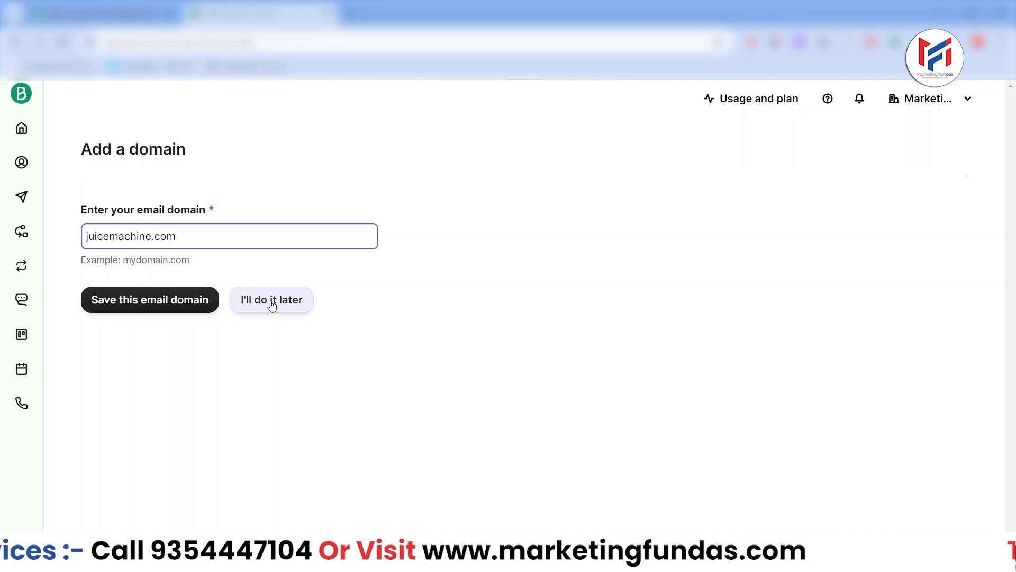
{"action": "left_click", "coordinate": [116, 305]}
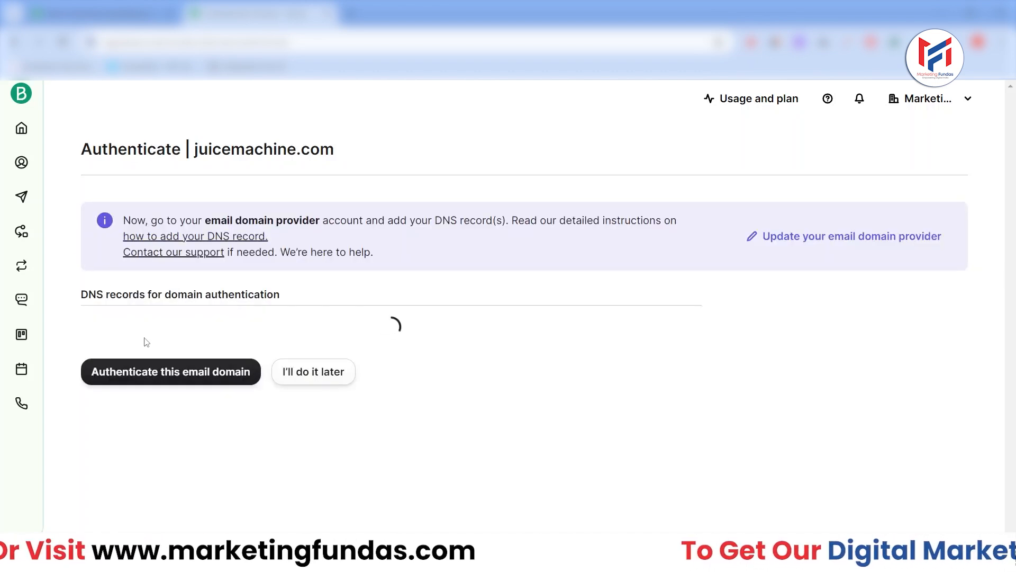
Examine the Brevo code, DKIM and DMARC DNS records listed for authenticating juicemachine.com.
{"action": "left_click_drag", "start_coordinate": [80, 294], "coordinate": [297, 303]}
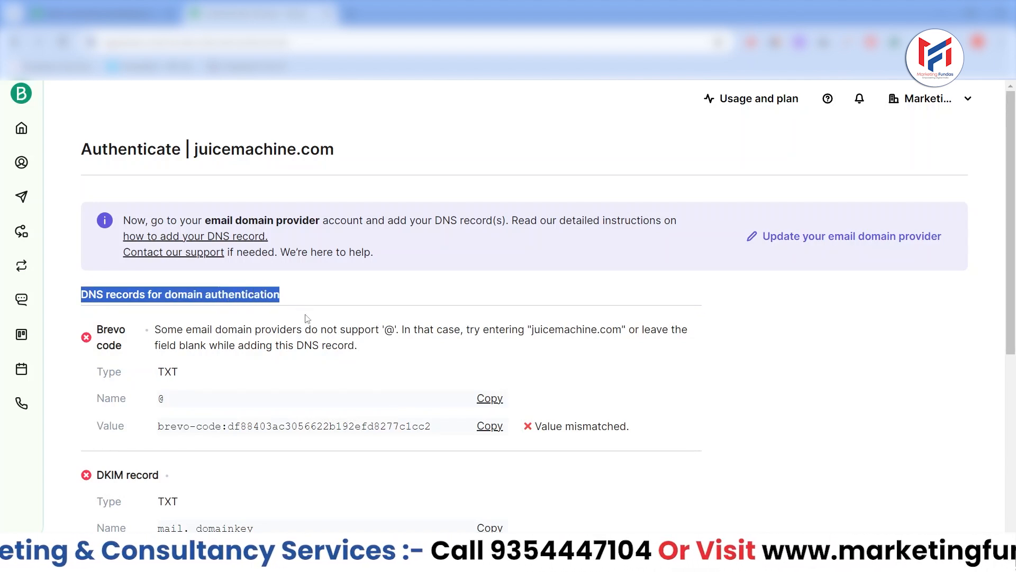
{"action": "scroll", "coordinate": [306, 317], "scroll_direction": "down", "scroll_amount": 1}
{"action": "scroll", "coordinate": [306, 319], "scroll_direction": "down", "scroll_amount": 1}
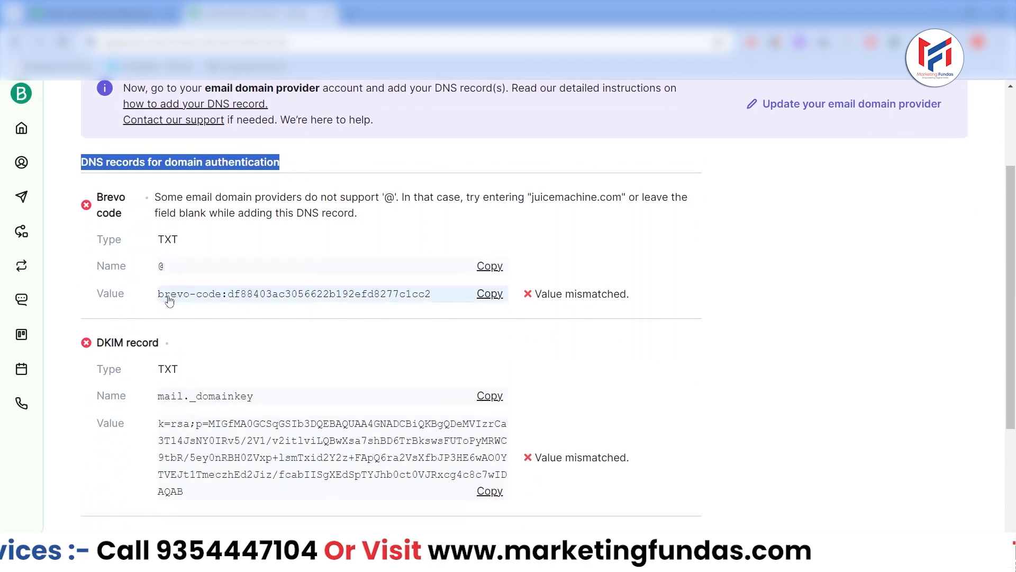
{"action": "scroll", "coordinate": [164, 291], "scroll_direction": "down", "scroll_amount": 4}
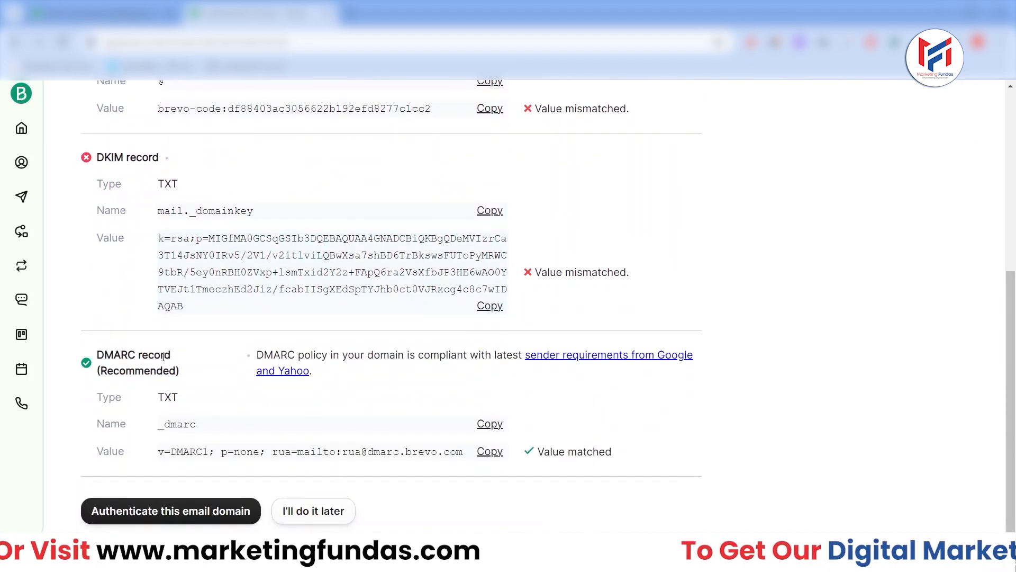
{"action": "scroll", "coordinate": [163, 361], "scroll_direction": "up", "scroll_amount": 3}
{"action": "scroll", "coordinate": [212, 334], "scroll_direction": "down", "scroll_amount": 2}
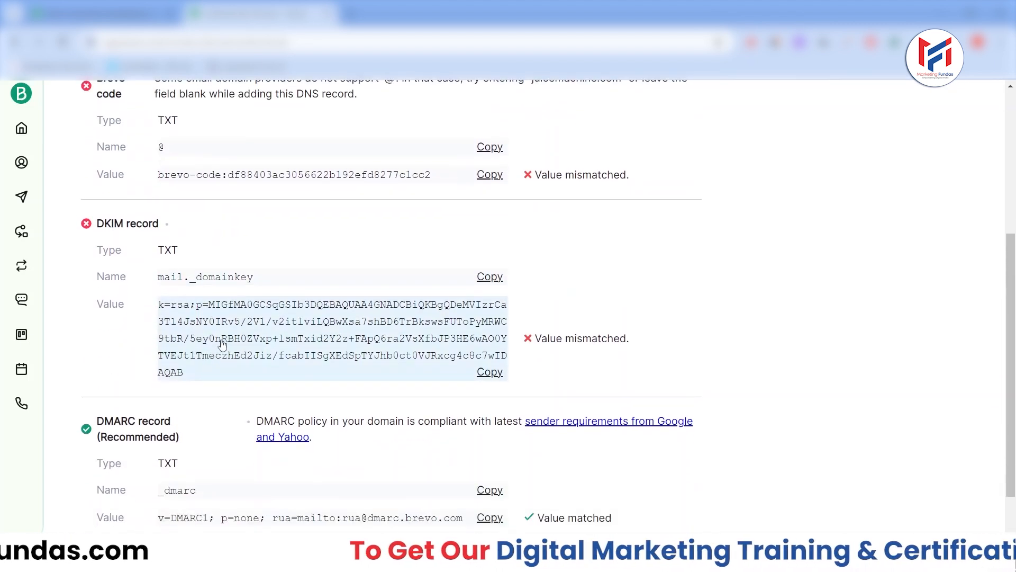
{"action": "scroll", "coordinate": [223, 343], "scroll_direction": "down", "scroll_amount": 1}
{"action": "scroll", "coordinate": [222, 344], "scroll_direction": "up", "scroll_amount": 6}
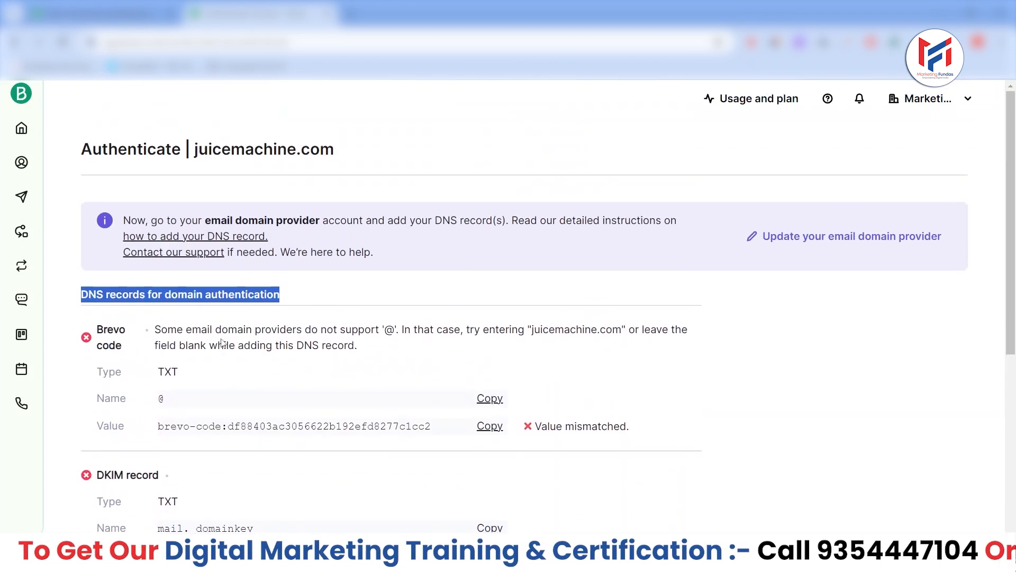
{"action": "scroll", "coordinate": [223, 343], "scroll_direction": "down", "scroll_amount": 4}
{"action": "scroll", "coordinate": [222, 343], "scroll_direction": "up", "scroll_amount": 3}
{"action": "scroll", "coordinate": [222, 343], "scroll_direction": "down", "scroll_amount": 5}
{"action": "scroll", "coordinate": [222, 343], "scroll_direction": "up", "scroll_amount": 1}
{"action": "scroll", "coordinate": [222, 343], "scroll_direction": "down", "scroll_amount": 1}
{"action": "left_click_drag", "start_coordinate": [1011, 339], "coordinate": [1015, 161]}
{"action": "left_click_drag", "start_coordinate": [355, 160], "coordinate": [196, 164]}
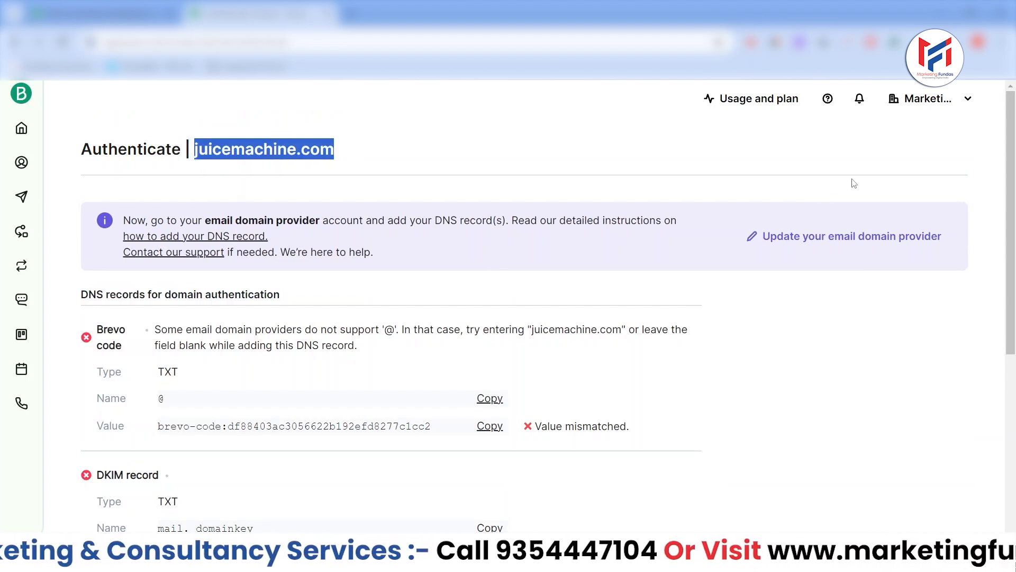
Open the Senders page within the account's Senders, Domains & Dedicated IPs settings.
{"action": "left_click", "coordinate": [967, 99]}
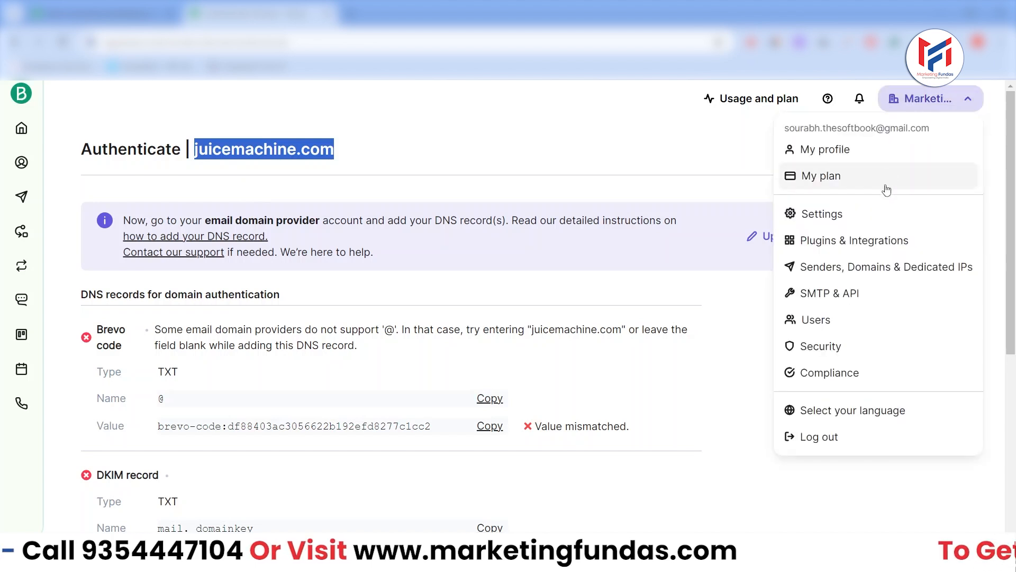
{"action": "left_click", "coordinate": [853, 269]}
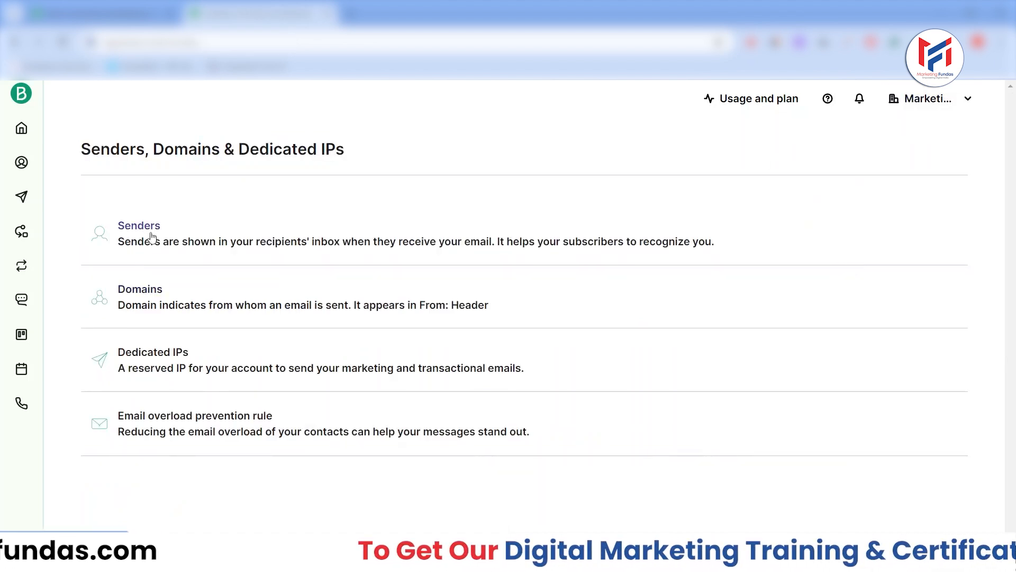
{"action": "left_click", "coordinate": [152, 237]}
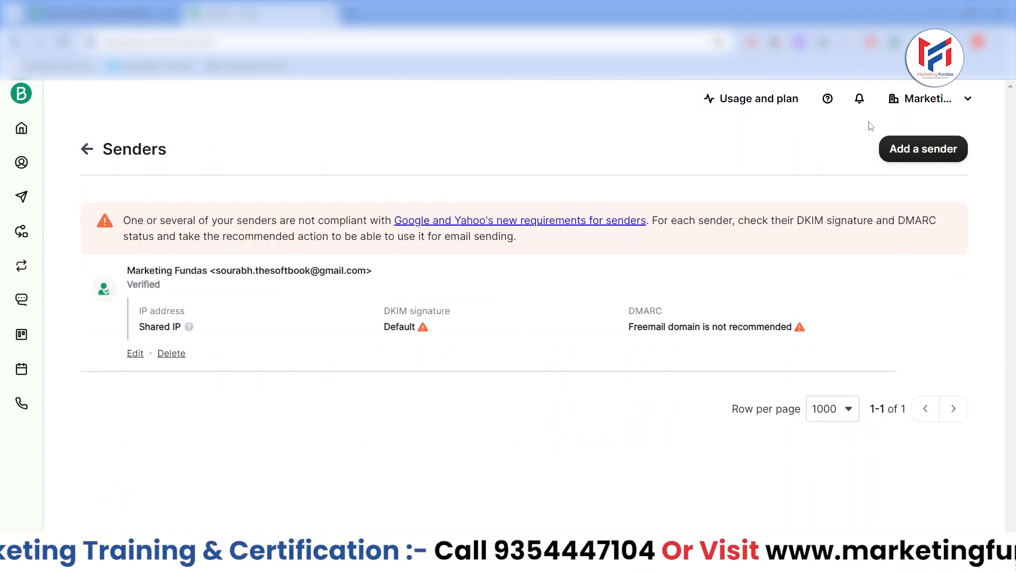
Start a new sender and fill in the sender's first name as the From name.
{"action": "left_click", "coordinate": [900, 152]}
{"action": "left_click", "coordinate": [233, 235]}
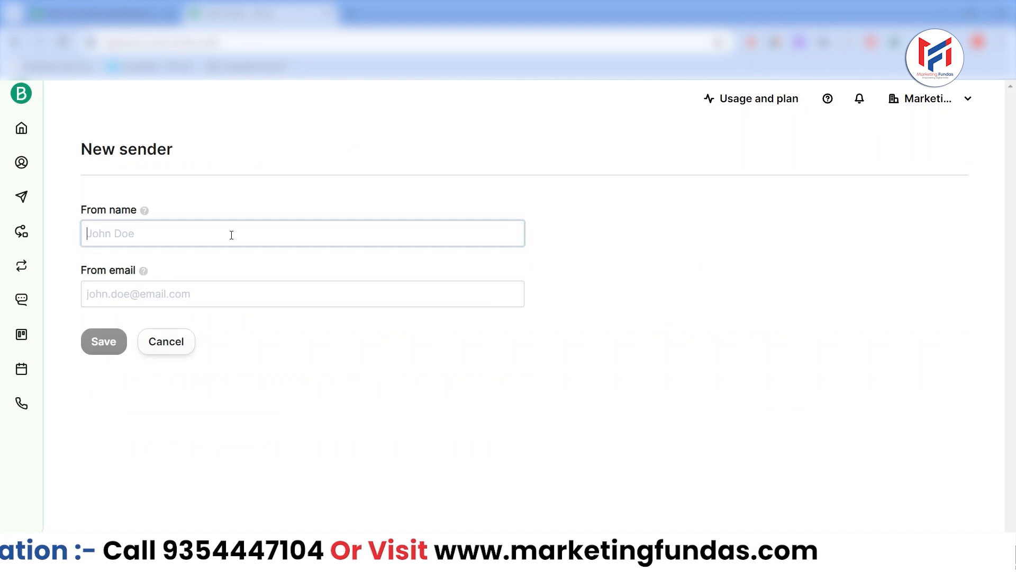
{"action": "type", "text": "Jac"}
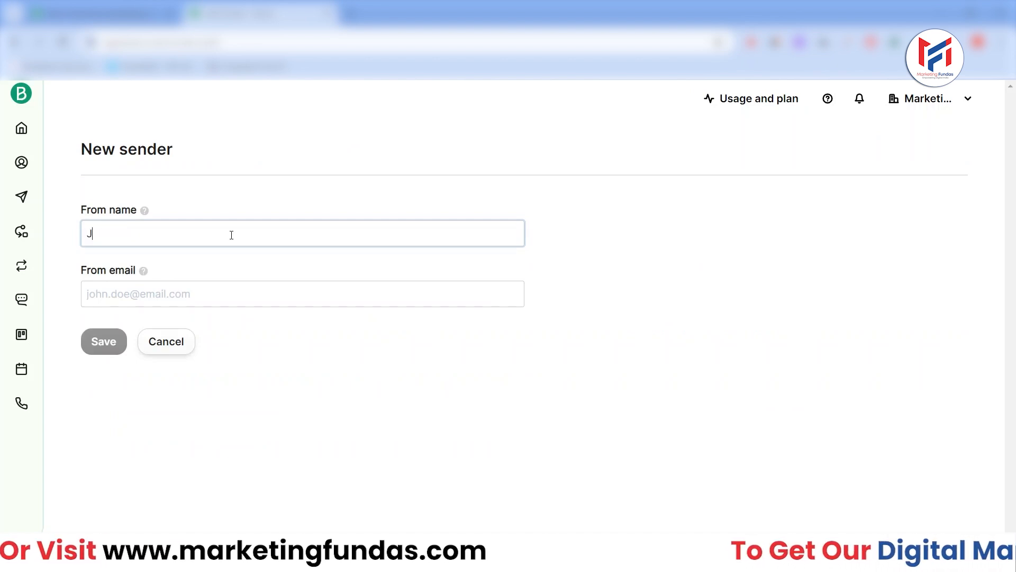
{"action": "key", "text": "BackSpace"}
{"action": "type", "text": "ke"}
{"action": "key", "text": "BackSpace"}
{"action": "key", "text": "BackSpace"}
{"action": "key", "text": "BackSpace"}
{"action": "type", "text": "ck"}
{"action": "key", "text": "Tab"}
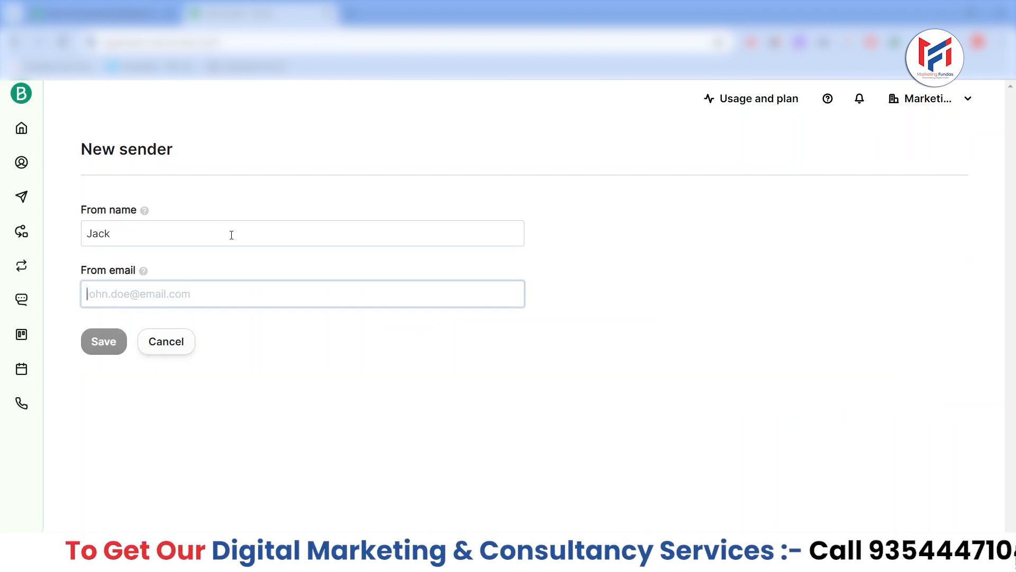
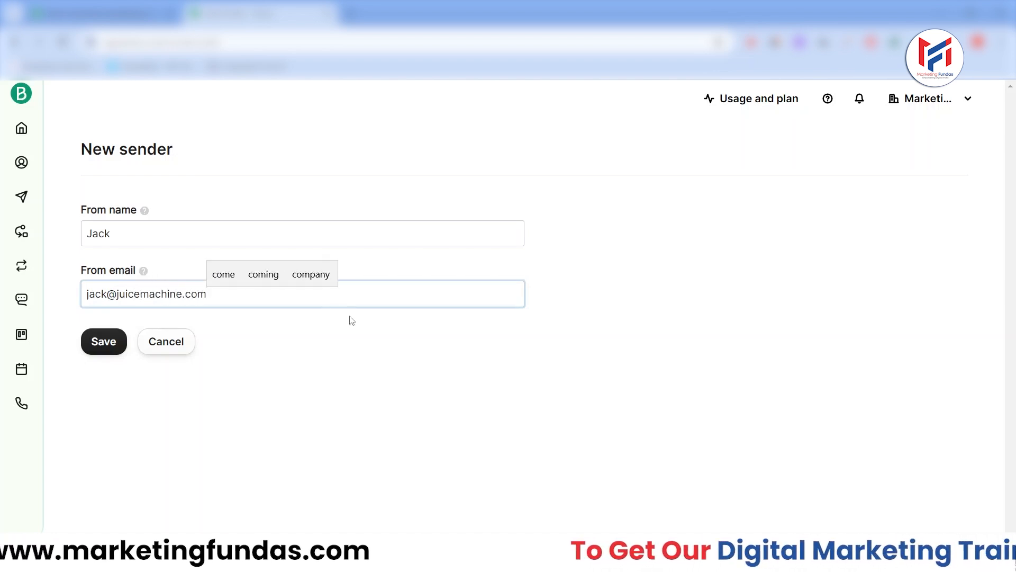
Fill in the From email with the sender's address at the juicemachine.com domain and try to save the new sender.
{"action": "left_click", "coordinate": [98, 347]}
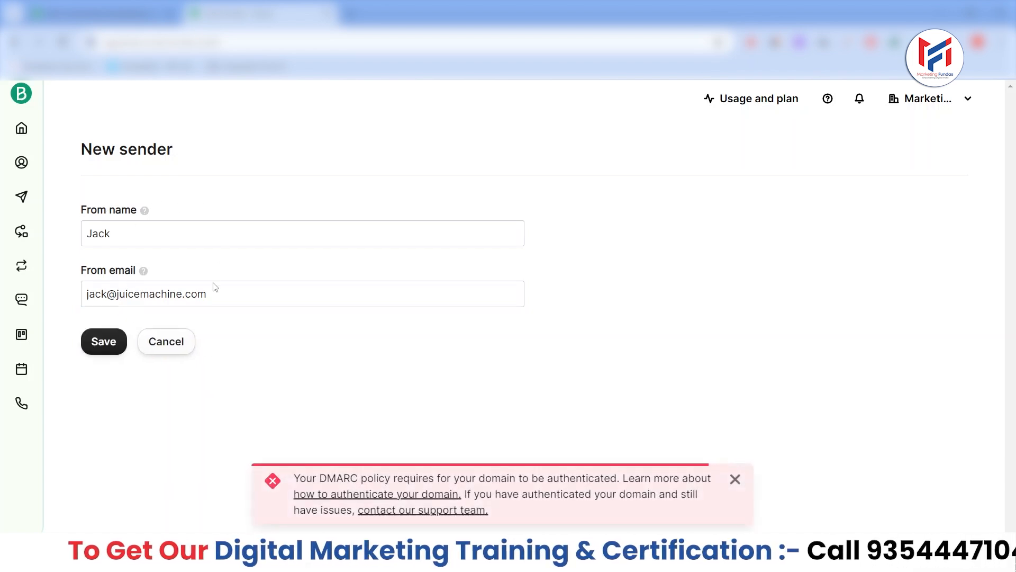
Dismiss the notification, cancel the new sender and return to the senders list.
{"action": "left_click", "coordinate": [740, 483]}
{"action": "left_click_drag", "start_coordinate": [210, 301], "coordinate": [86, 301]}
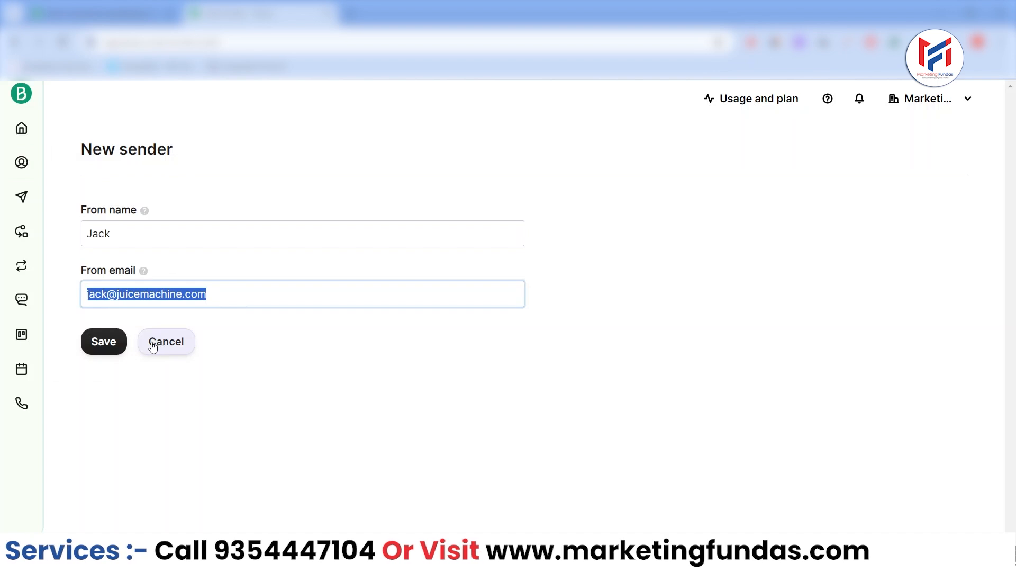
{"action": "left_click_drag", "start_coordinate": [88, 293], "coordinate": [273, 287]}
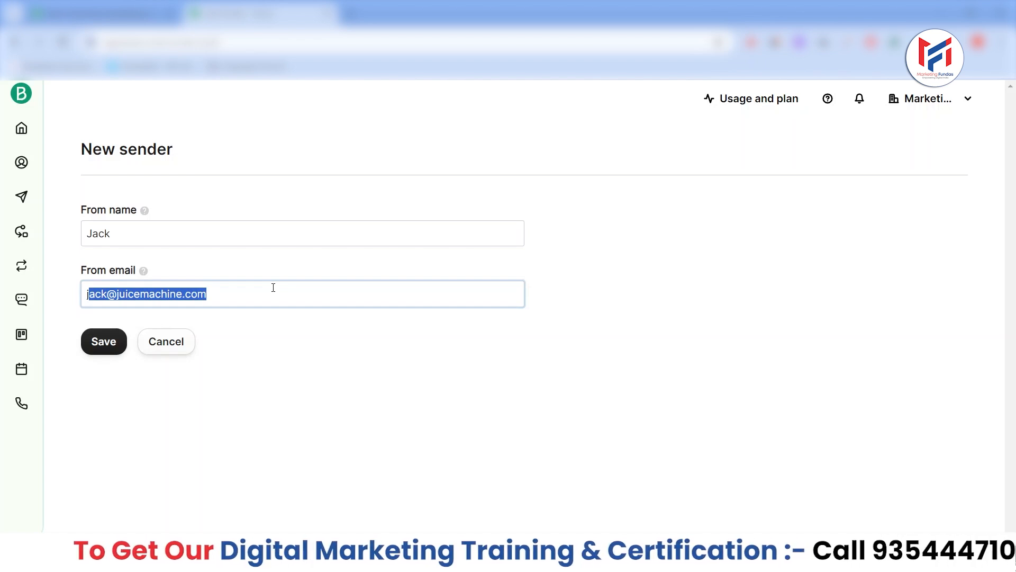
{"action": "left_click", "coordinate": [181, 345]}
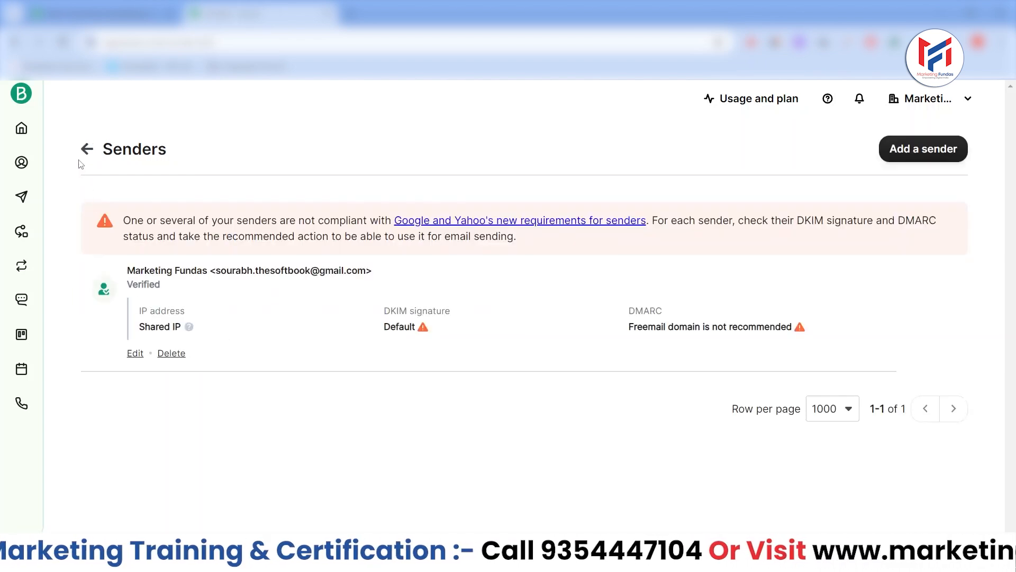
Leave the Senders settings, return to the home page and open the Contacts database.
{"action": "left_click", "coordinate": [88, 151]}
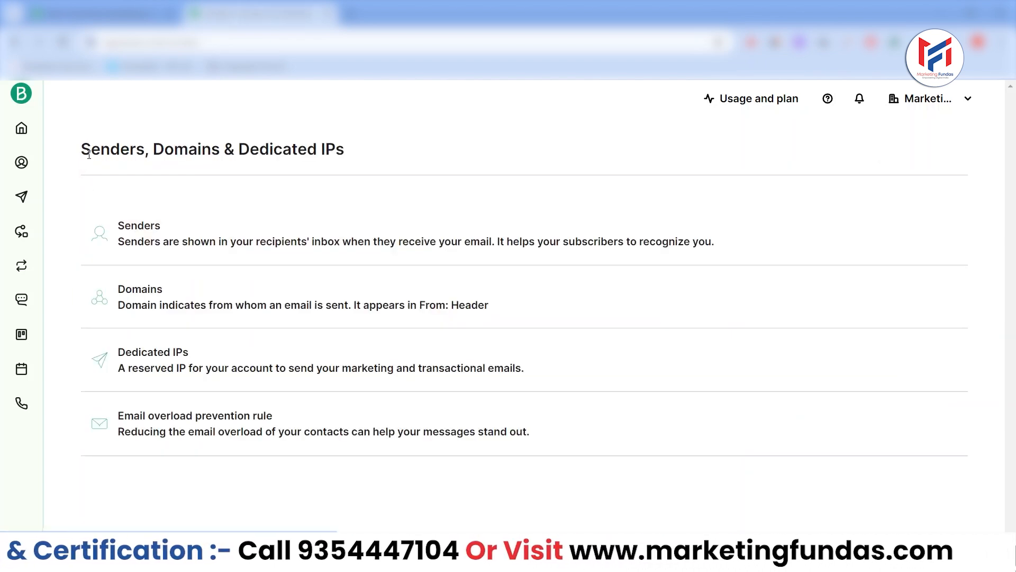
{"action": "left_click", "coordinate": [21, 129]}
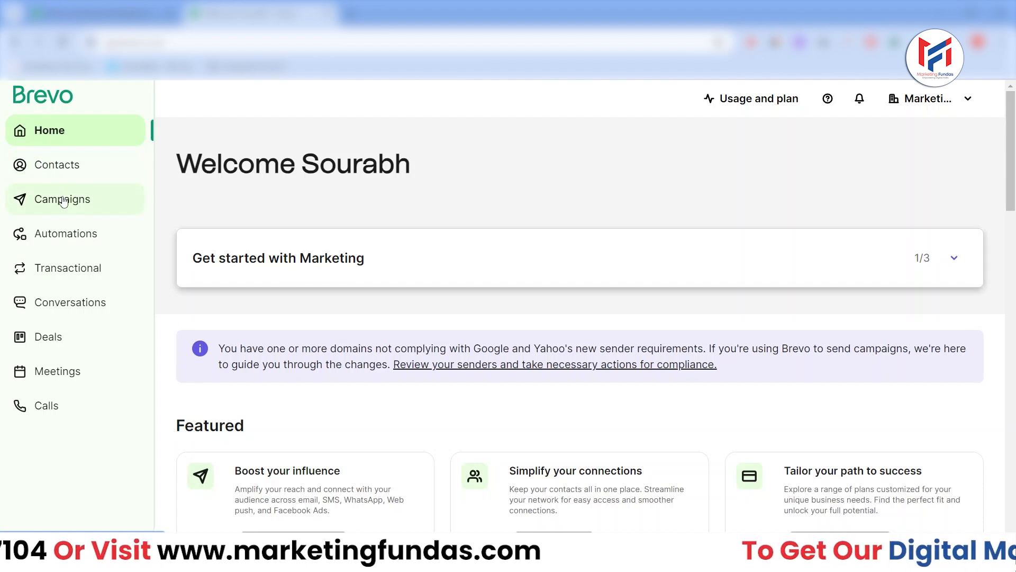
{"action": "left_click", "coordinate": [76, 167]}
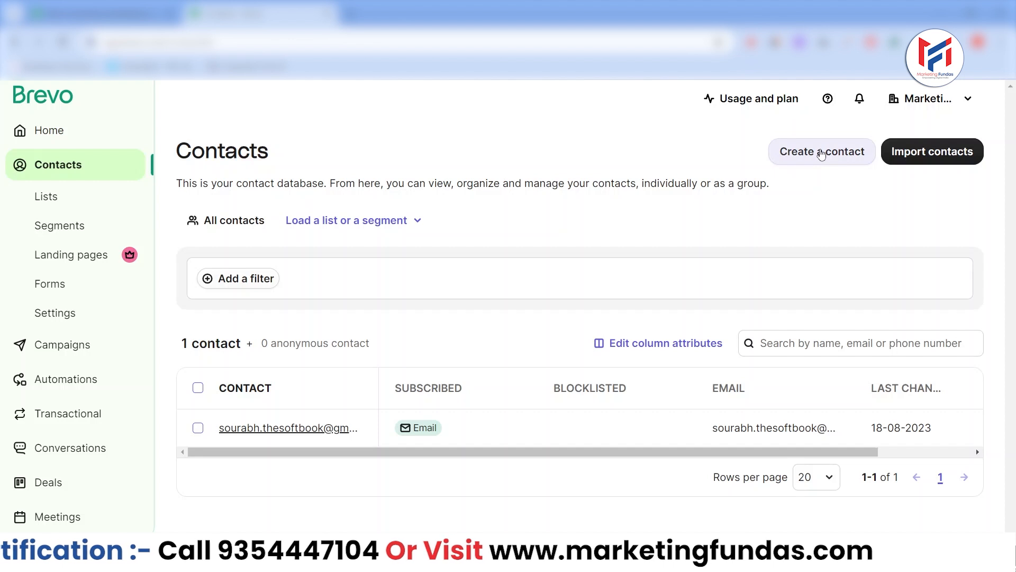
Start a new contact and fill in its first name and capitalized last name.
{"action": "left_click", "coordinate": [822, 154]}
{"action": "left_click", "coordinate": [782, 204]}
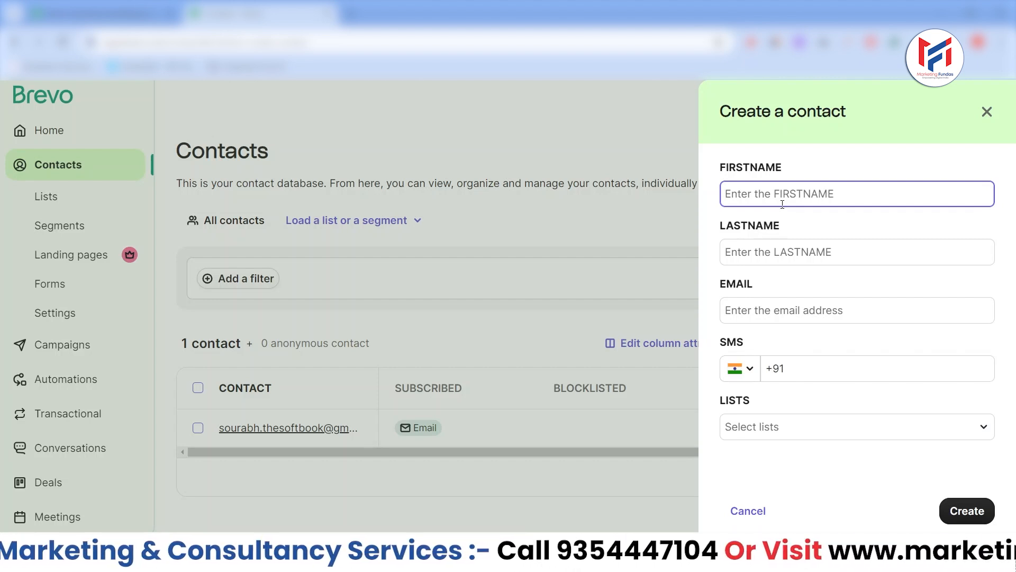
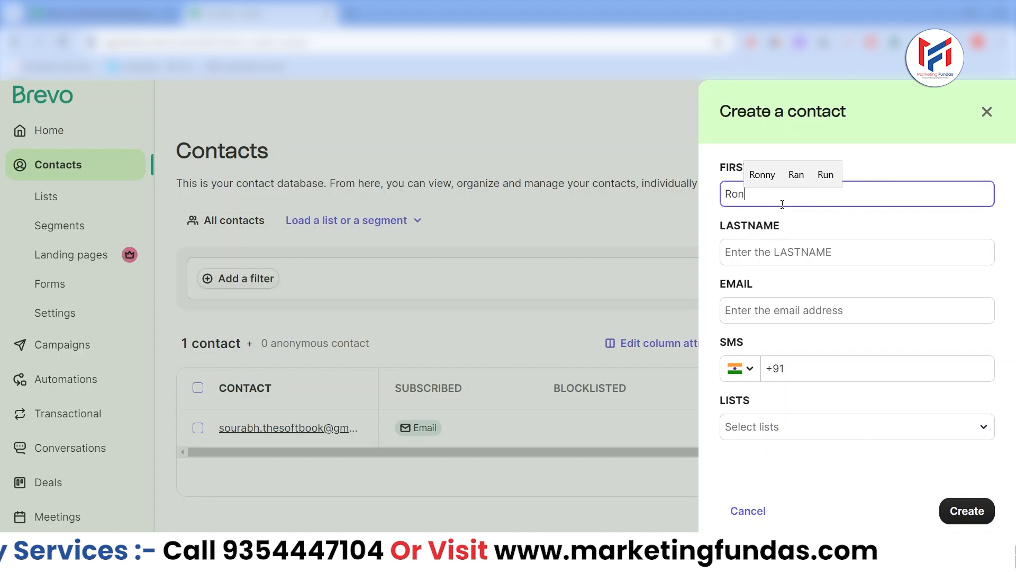
{"action": "key", "text": "Tab"}
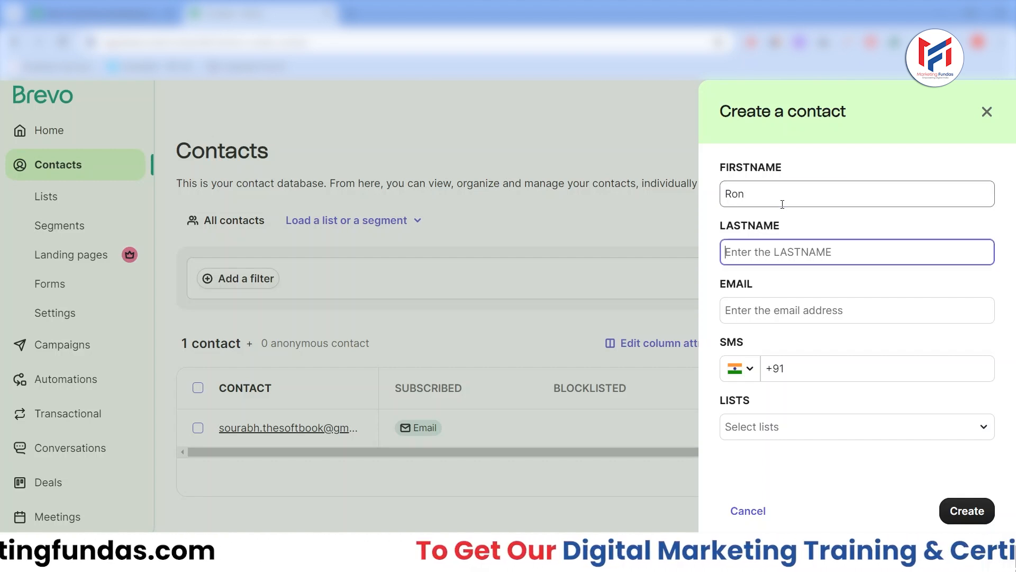
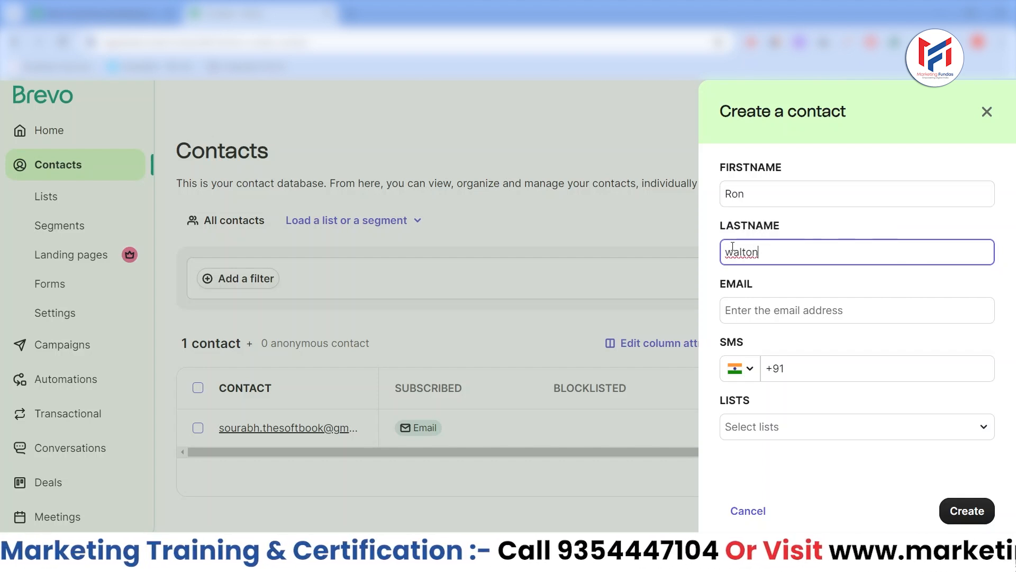
{"action": "left_click_drag", "start_coordinate": [735, 252], "coordinate": [722, 252]}
{"action": "type", "text": "Walton"}
Fill in the new contact's Gmail address in the EMAIL field.
{"action": "left_click", "coordinate": [757, 317]}
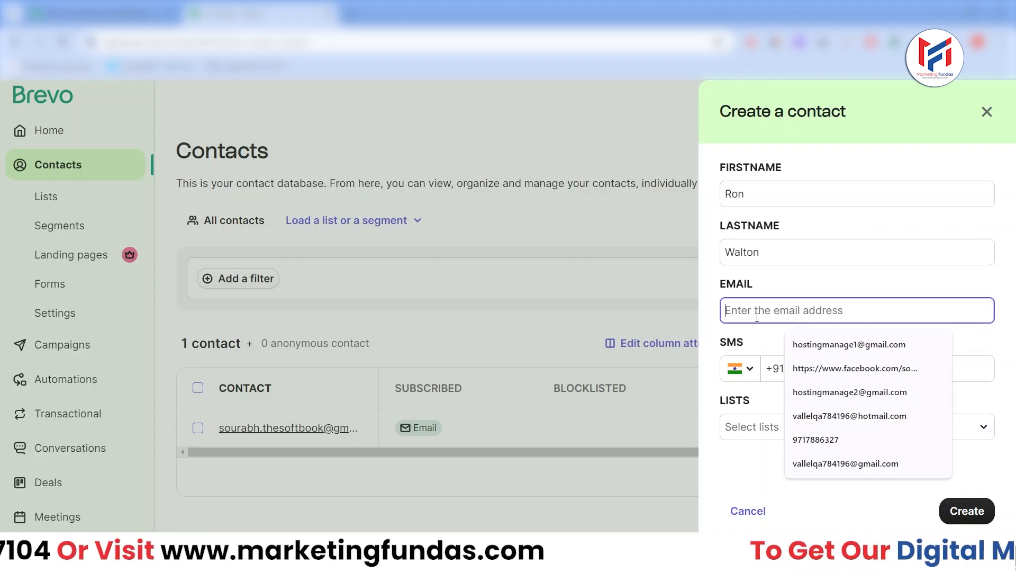
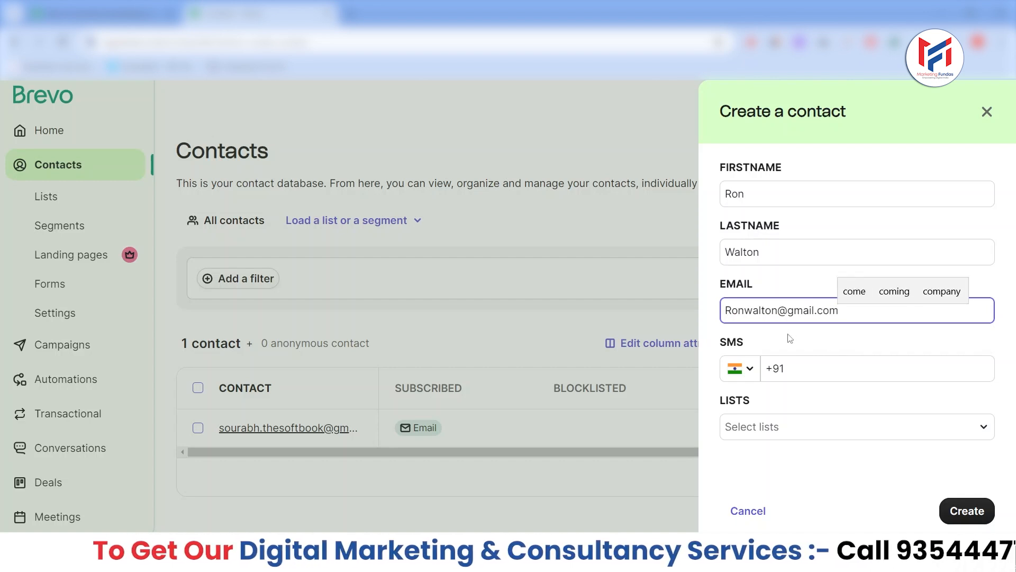
Look at the list options, leave the SMS number and lists empty, and create the contact.
{"action": "left_click", "coordinate": [789, 371]}
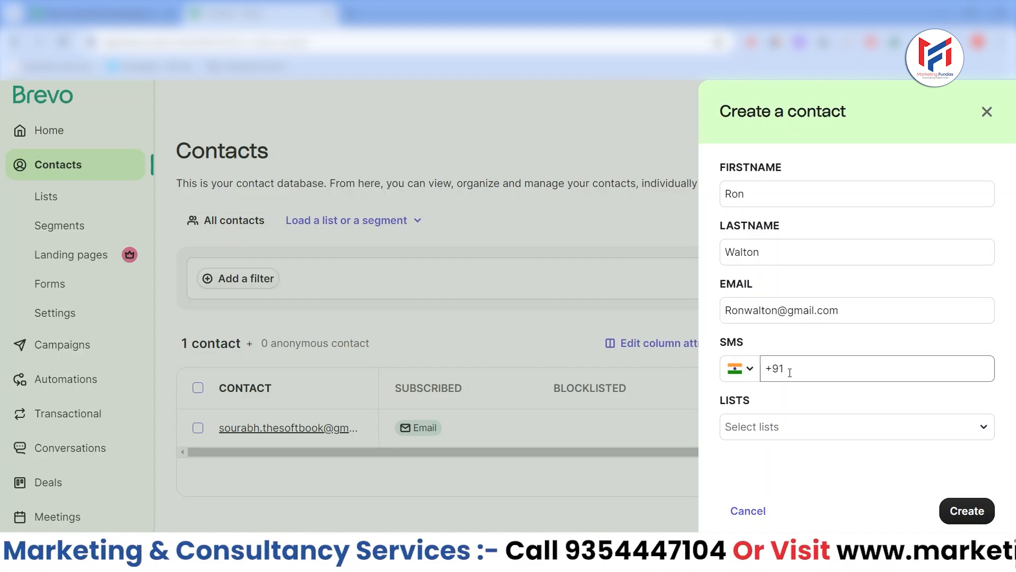
{"action": "left_click", "coordinate": [772, 427]}
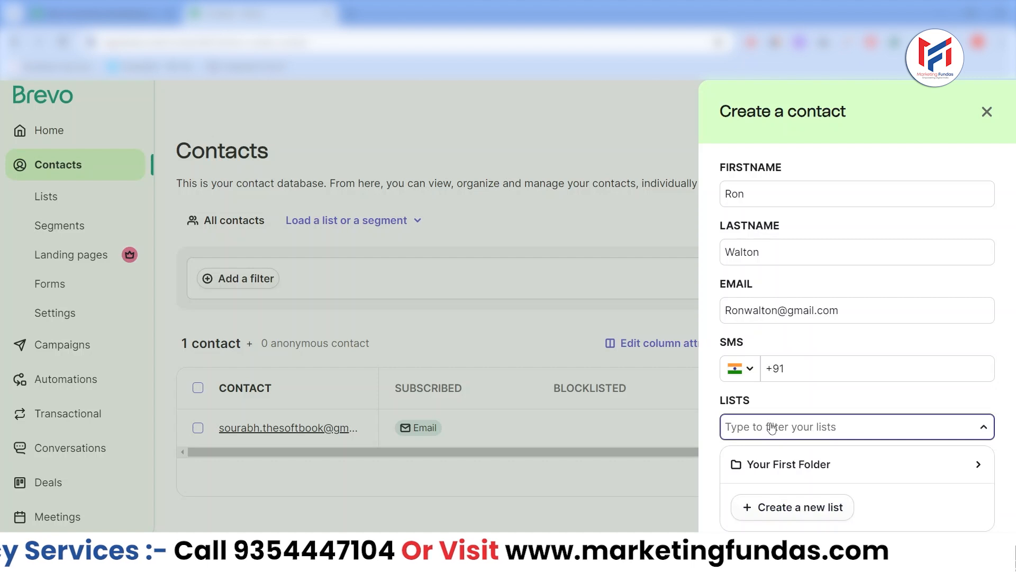
{"action": "left_click", "coordinate": [802, 402]}
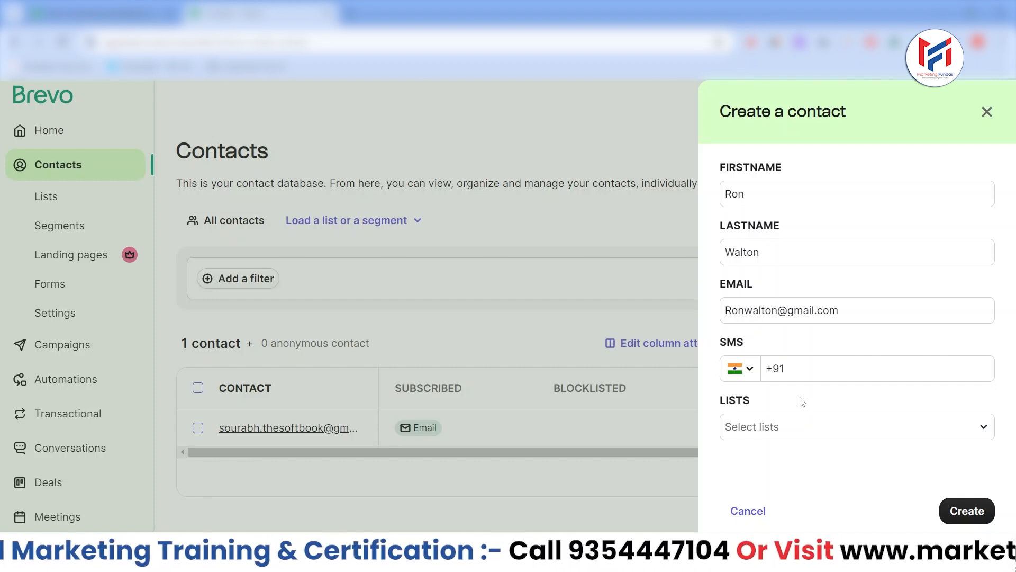
{"action": "left_click", "coordinate": [872, 494]}
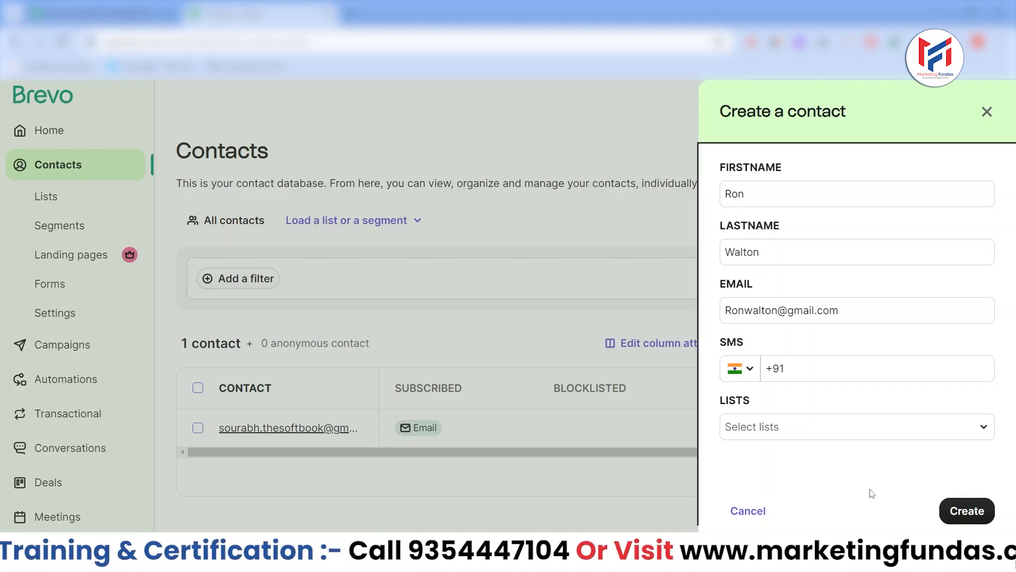
{"action": "left_click", "coordinate": [949, 518]}
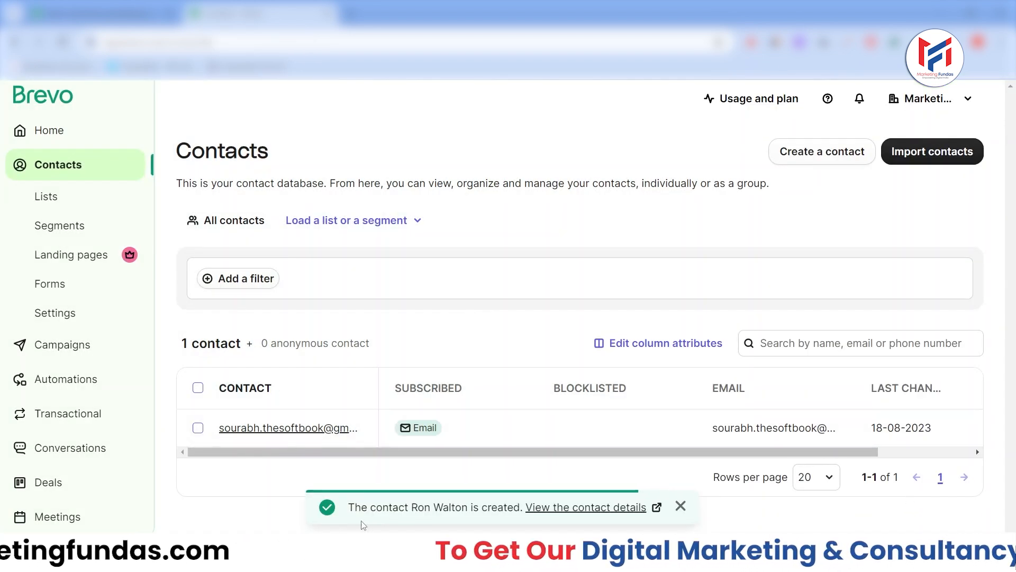
Refresh the Contacts page and check the contact count and the entry for the new contact.
{"action": "left_click_drag", "start_coordinate": [349, 507], "coordinate": [513, 507]}
{"action": "left_click", "coordinate": [63, 43]}
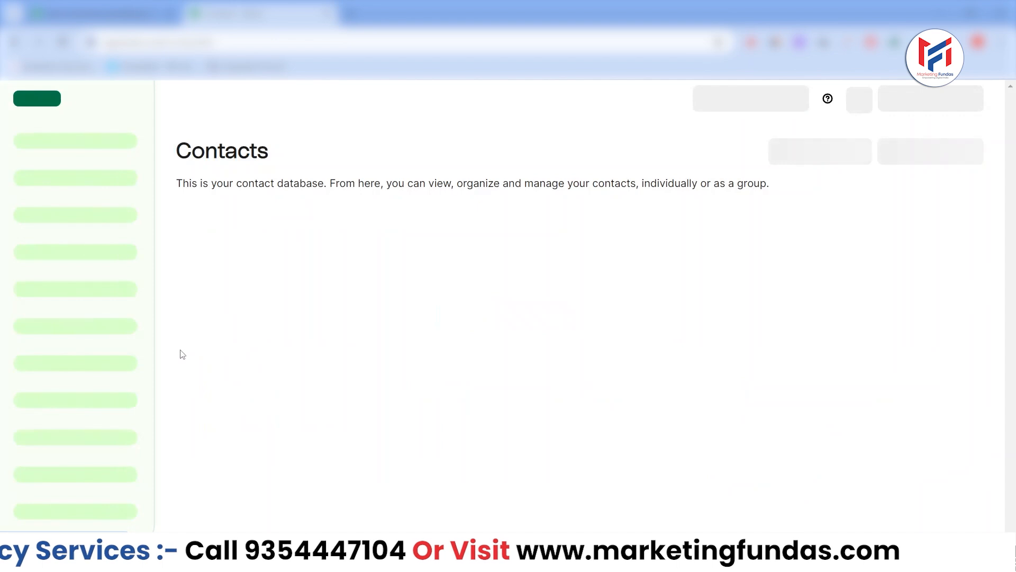
{"action": "double_click", "coordinate": [186, 343]}
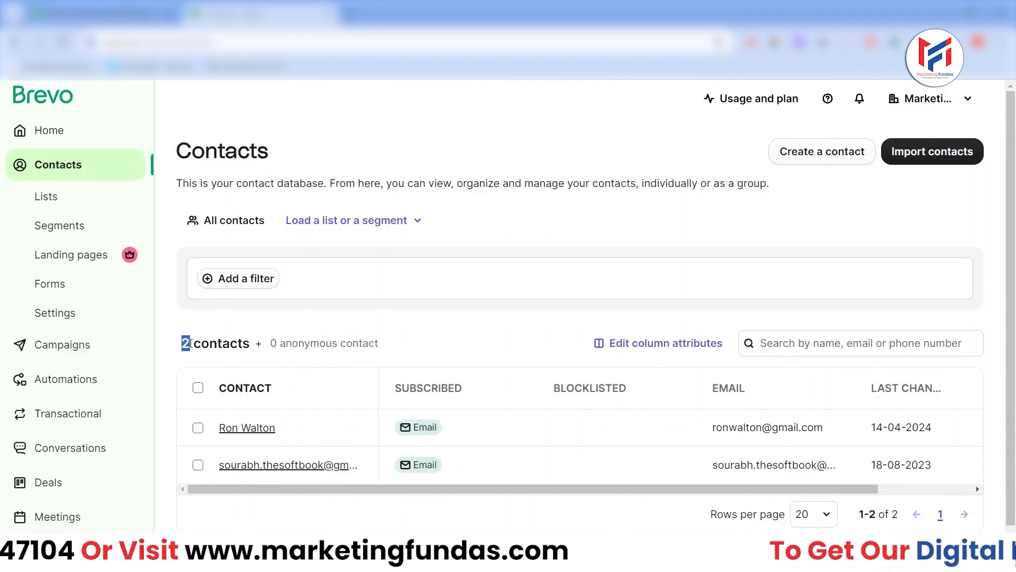
{"action": "left_click", "coordinate": [658, 136]}
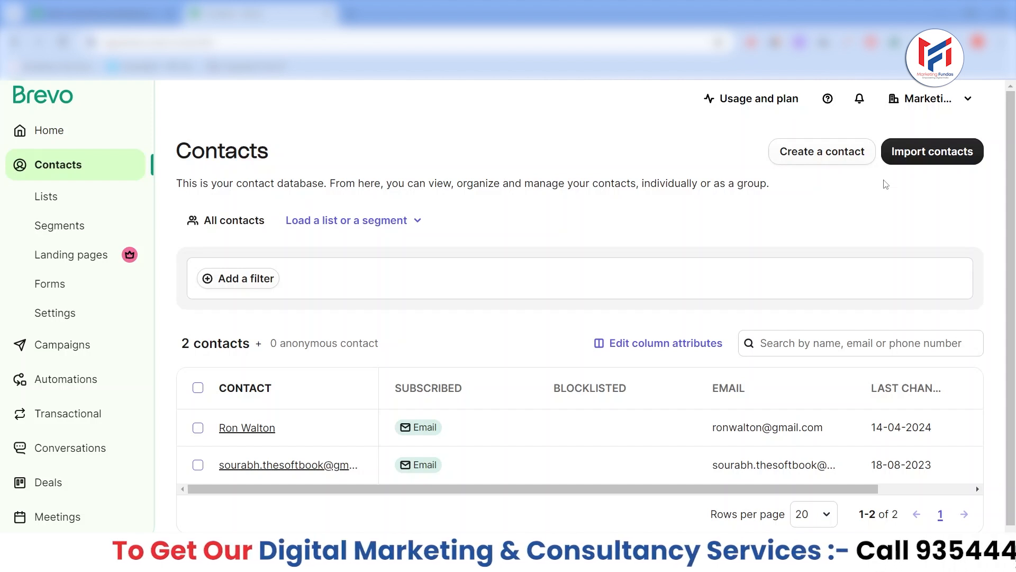
Start a bulk contact import, look over the import options and choose to import from a file.
{"action": "left_click", "coordinate": [928, 161]}
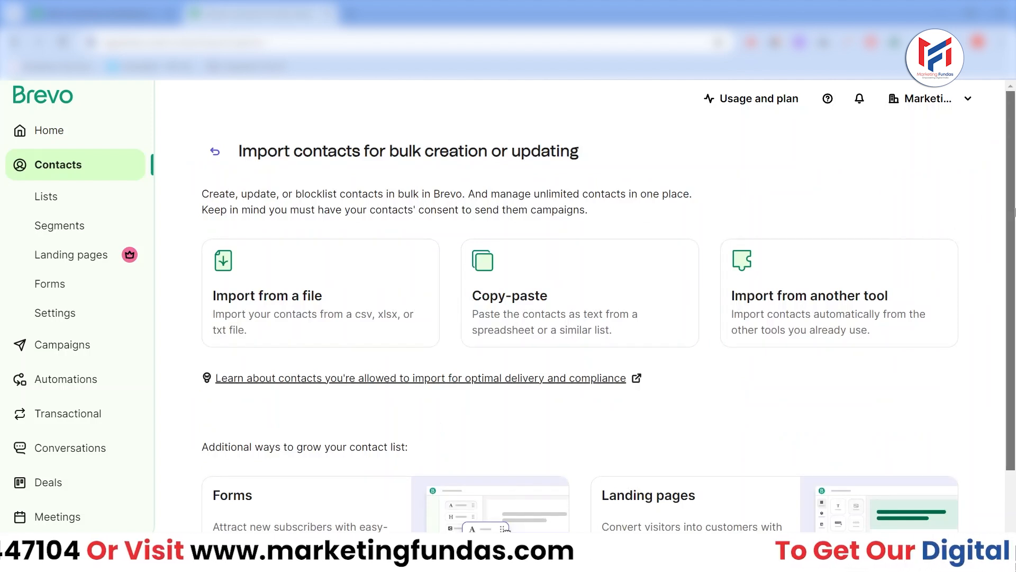
{"action": "scroll", "coordinate": [908, 233], "scroll_direction": "down", "scroll_amount": 2}
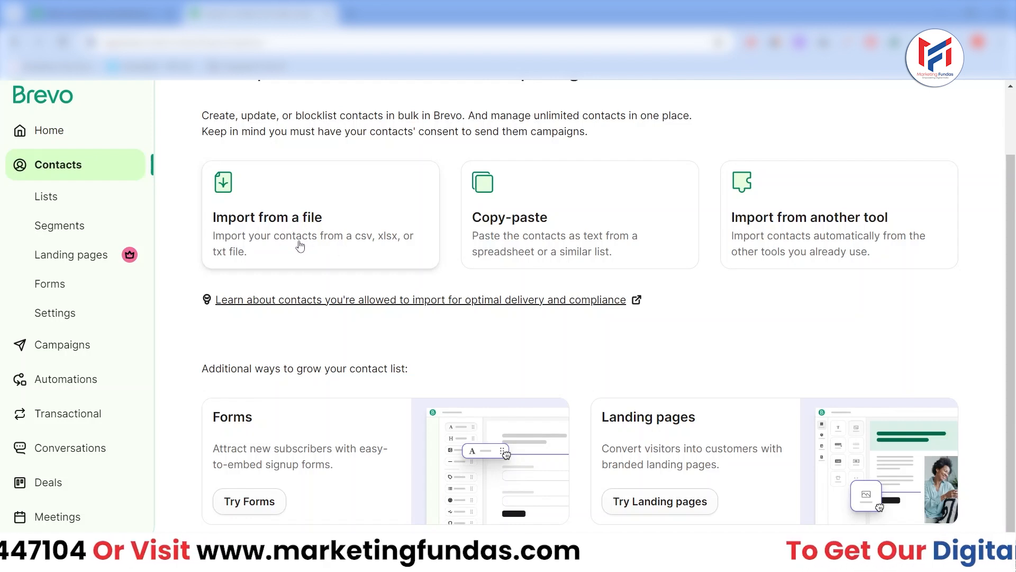
{"action": "scroll", "coordinate": [300, 245], "scroll_direction": "up", "scroll_amount": 2}
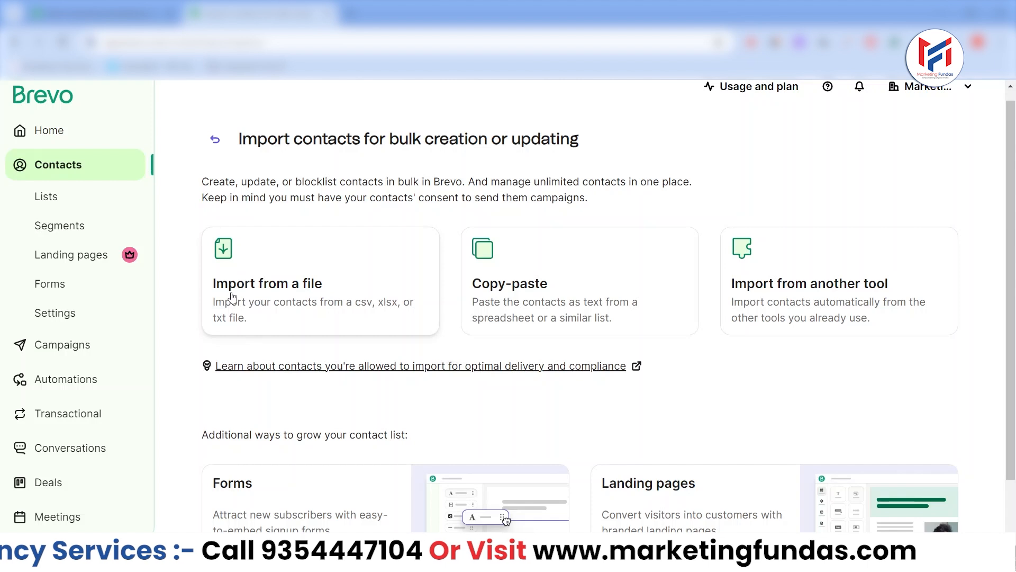
{"action": "left_click", "coordinate": [292, 295]}
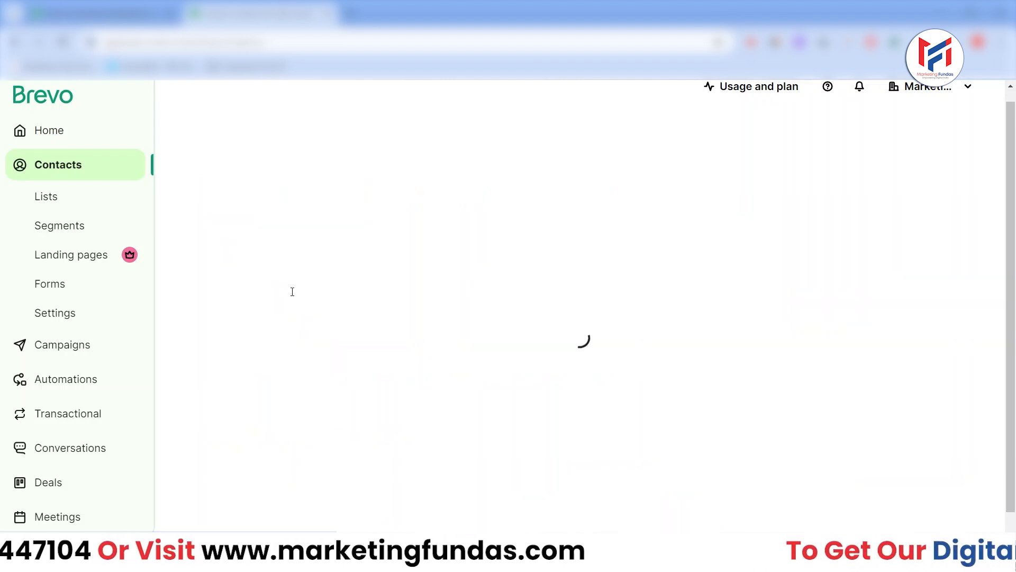
{"action": "scroll", "coordinate": [620, 391], "scroll_direction": "down", "scroll_amount": 2}
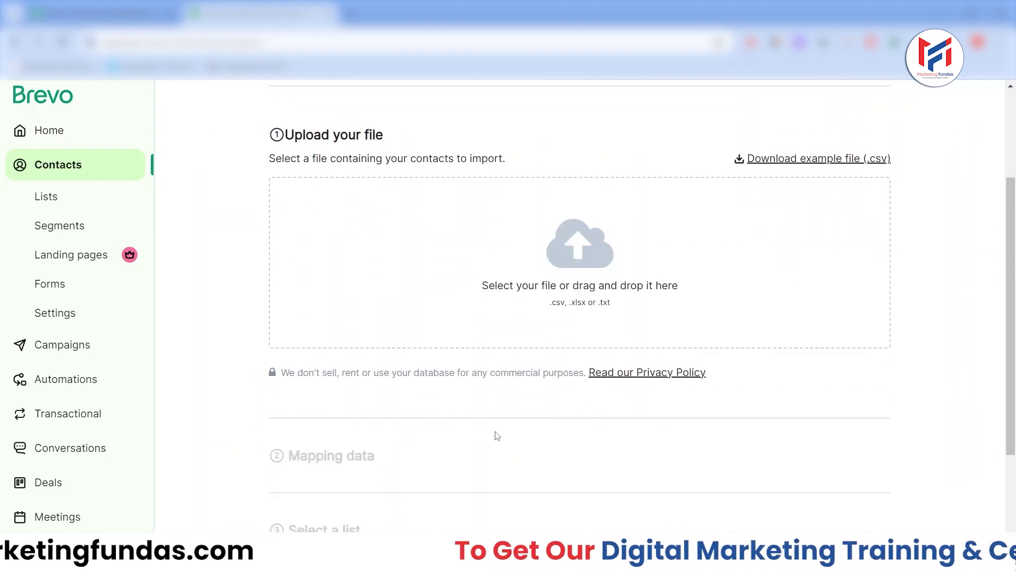
{"action": "left_click", "coordinate": [537, 270]}
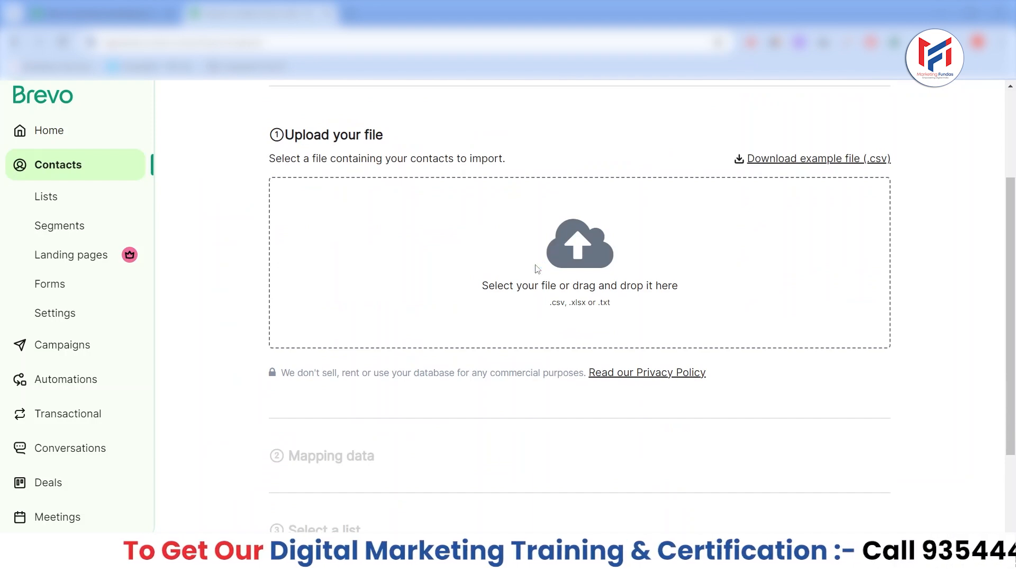
{"action": "left_click_drag", "start_coordinate": [532, 50], "coordinate": [391, 48]}
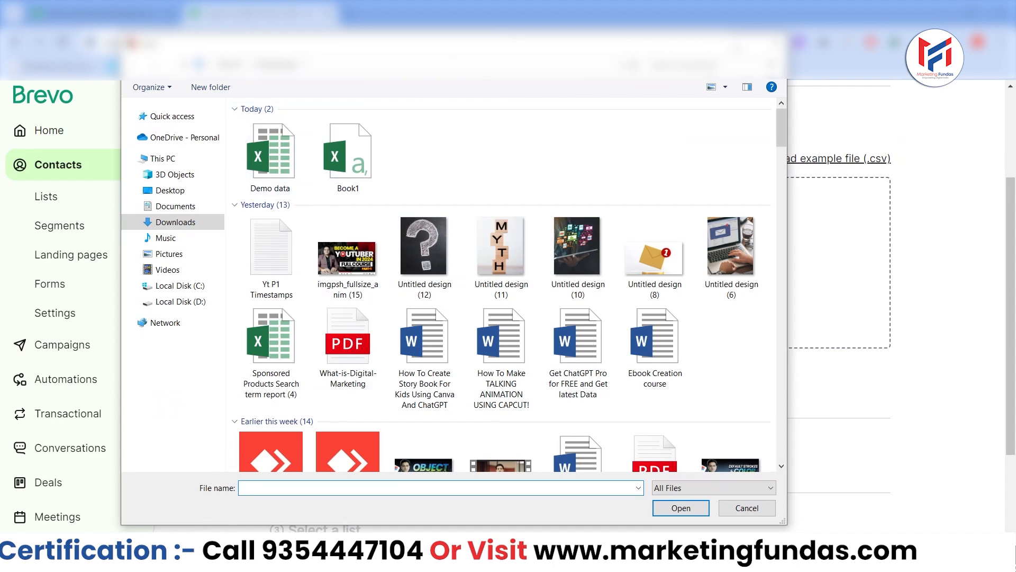
{"action": "left_click", "coordinate": [774, 44]}
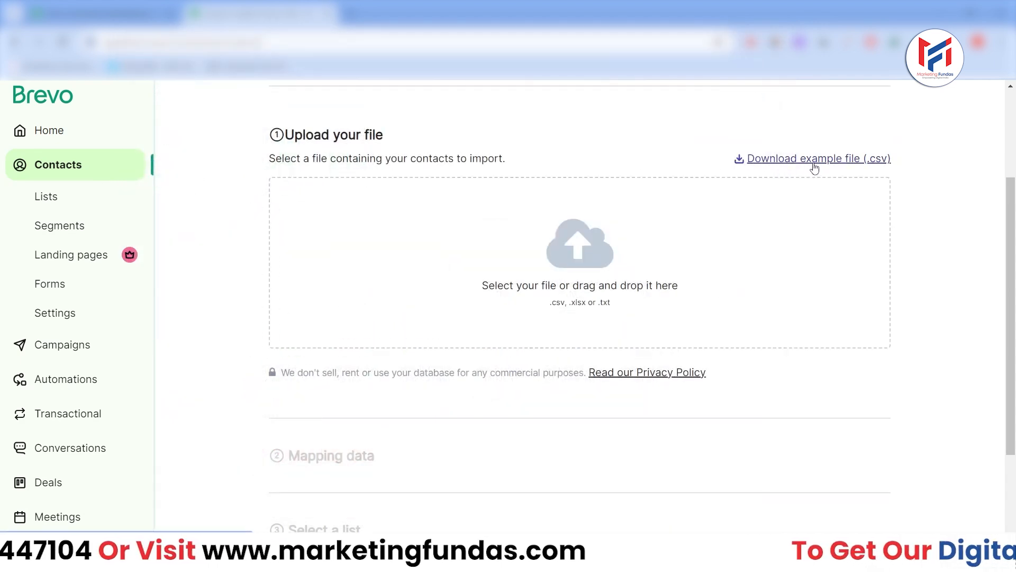
Download the example contact CSV file, open it in Excel and dismiss the Office activation wizard.
{"action": "left_click", "coordinate": [820, 161]}
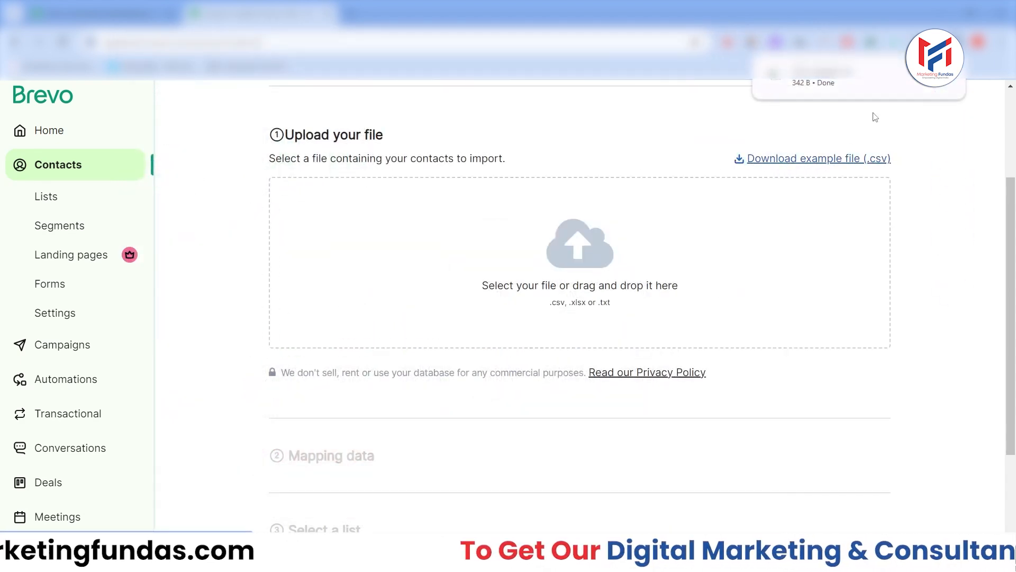
{"action": "left_click", "coordinate": [841, 81]}
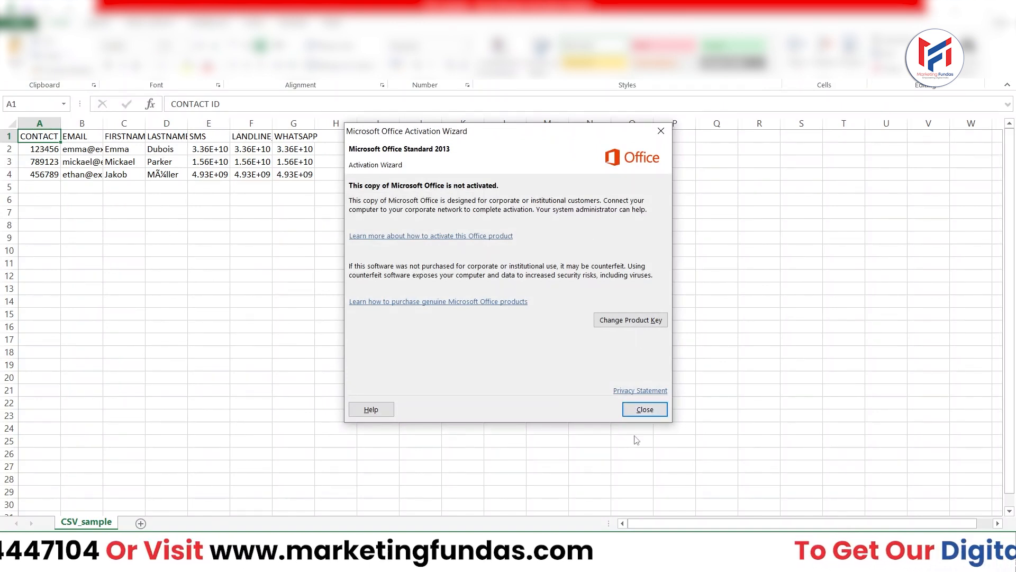
{"action": "left_click", "coordinate": [645, 410]}
Widen the SMS, LANDLINE_NUMBER and WHATSAPP columns in CSV_sample and examine the phone number and CONTACT ID data.
{"action": "left_click_drag", "start_coordinate": [226, 129], "coordinate": [502, 128]}
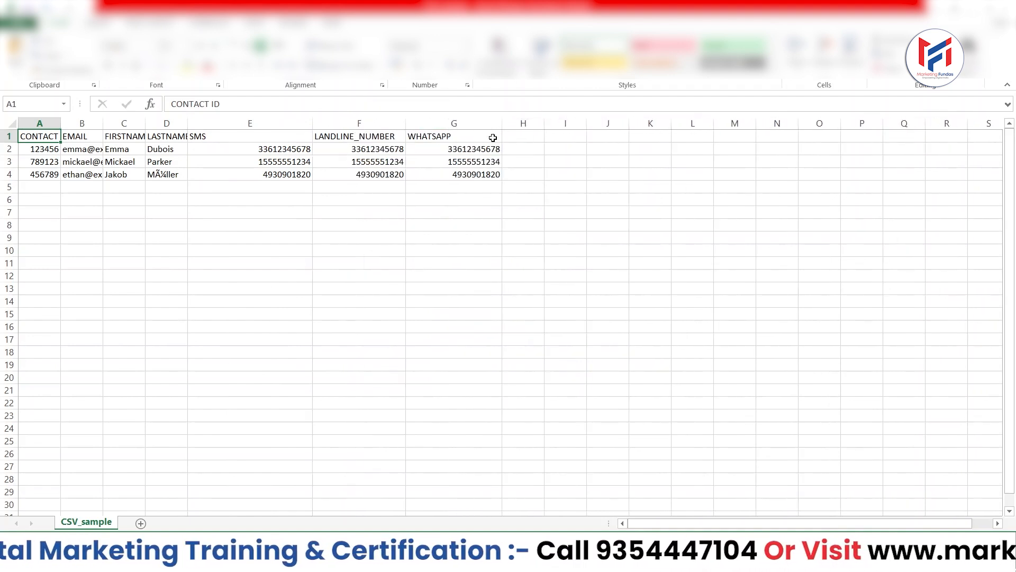
{"action": "left_click_drag", "start_coordinate": [209, 146], "coordinate": [470, 176]}
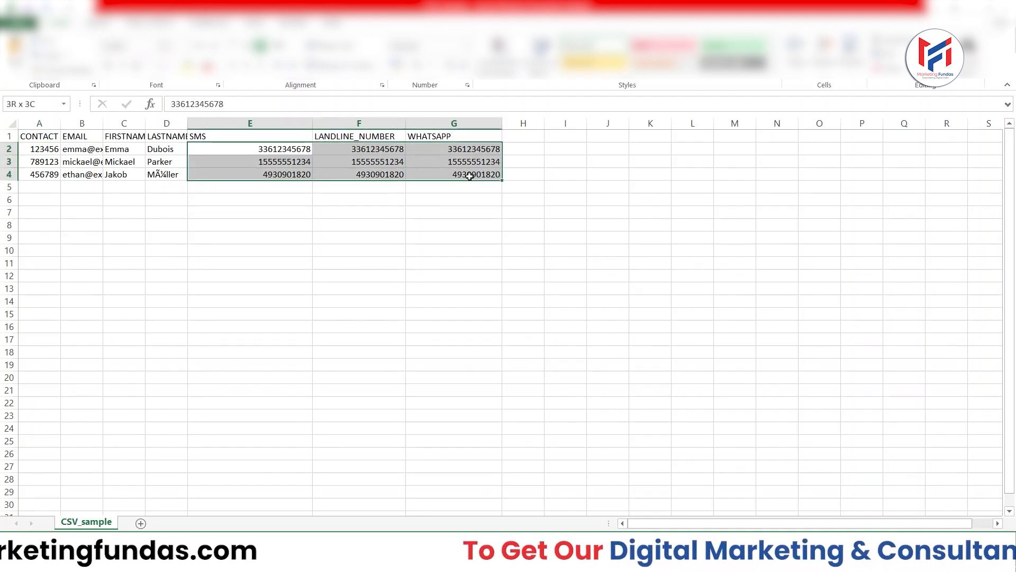
{"action": "left_click_drag", "start_coordinate": [47, 137], "coordinate": [51, 201]}
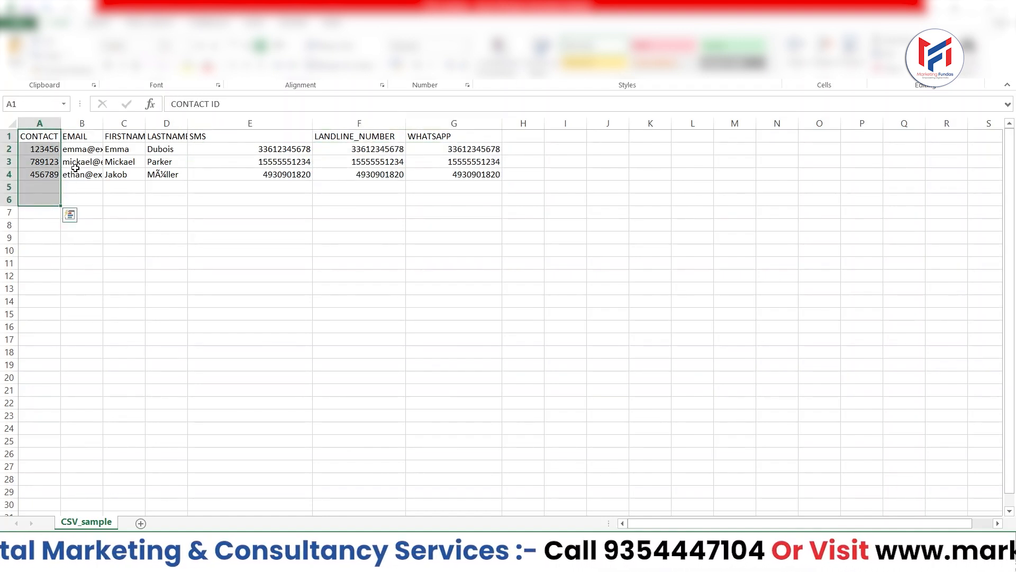
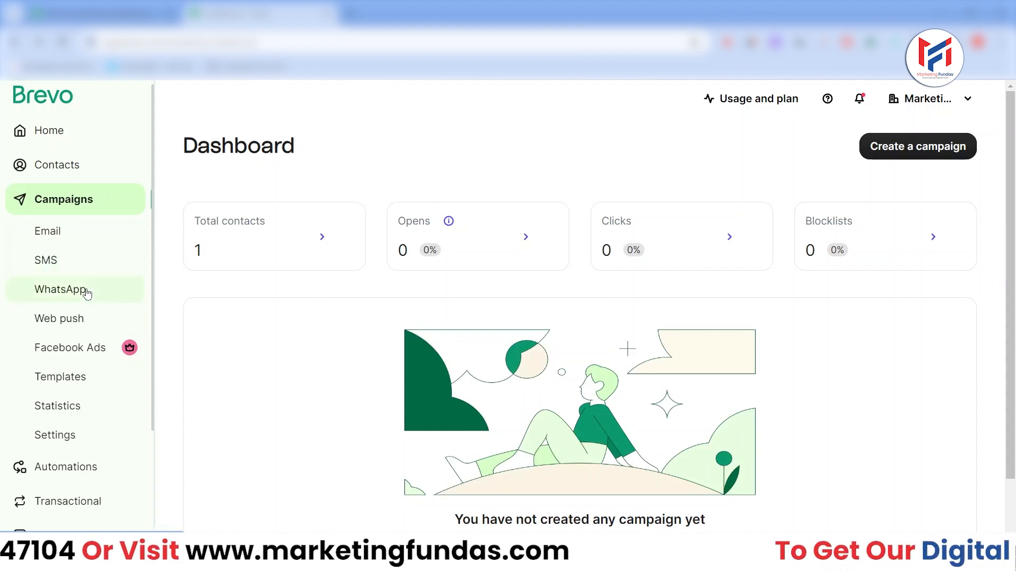
Start a new email campaign, look at the A/B Test type and keep the Regular campaign type.
{"action": "left_click", "coordinate": [82, 242]}
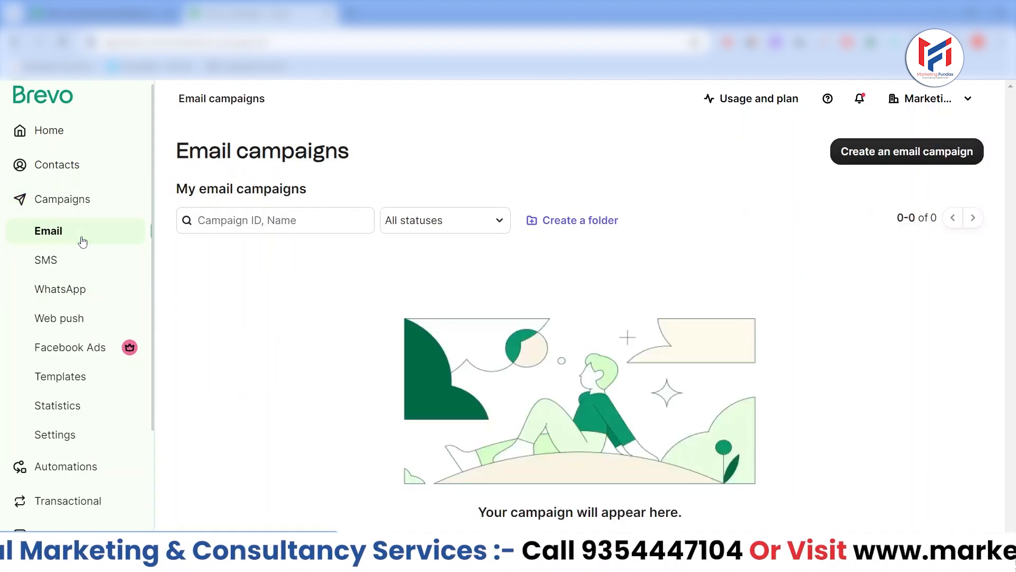
{"action": "left_click", "coordinate": [859, 158]}
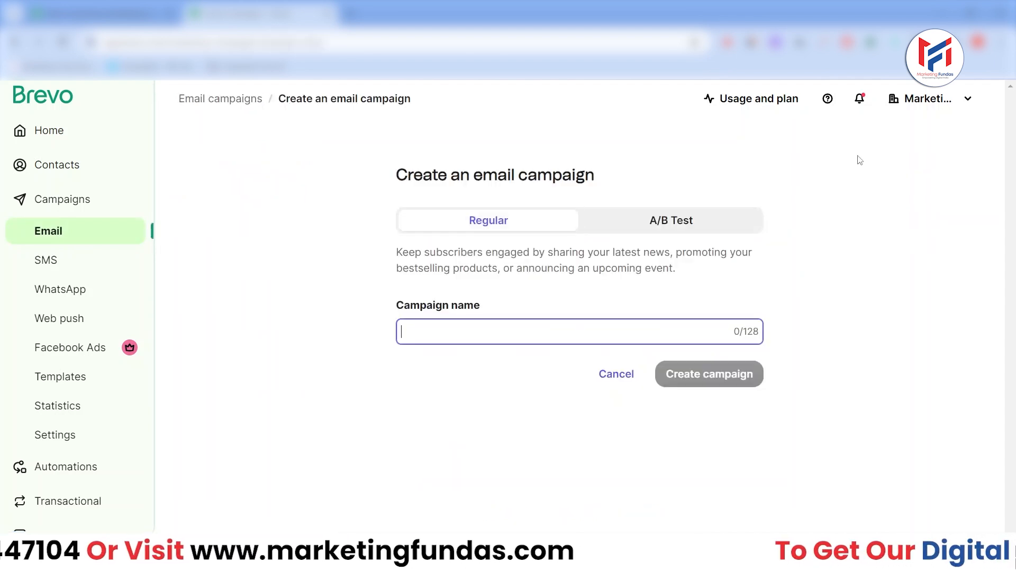
{"action": "left_click", "coordinate": [645, 228]}
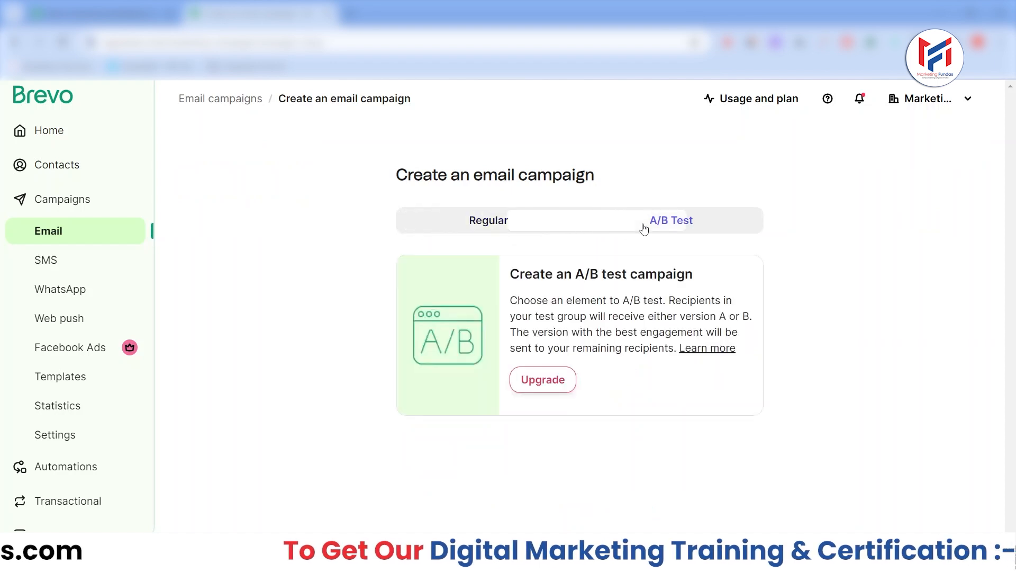
{"action": "left_click", "coordinate": [520, 223]}
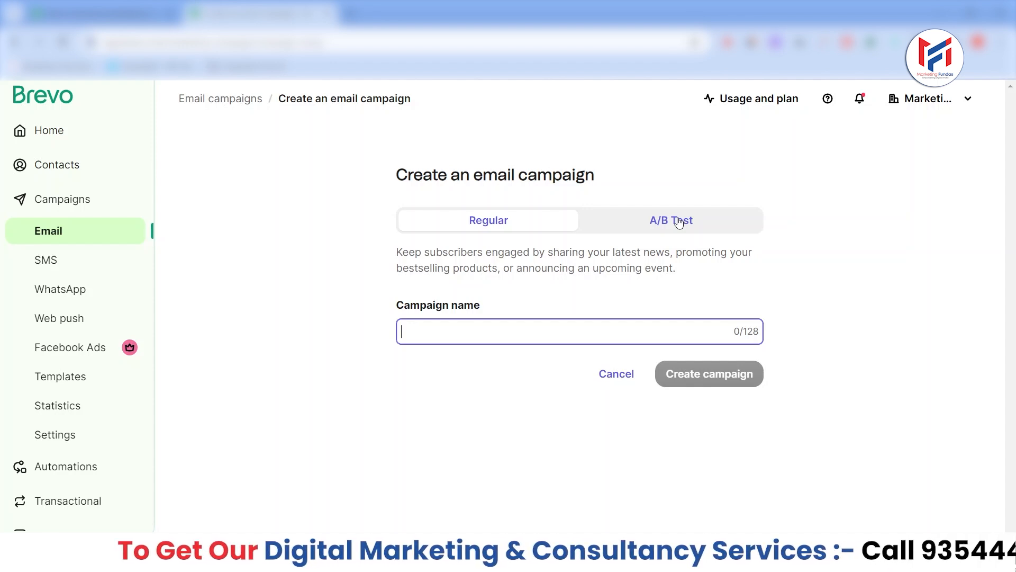
{"action": "type", "text": "``"}
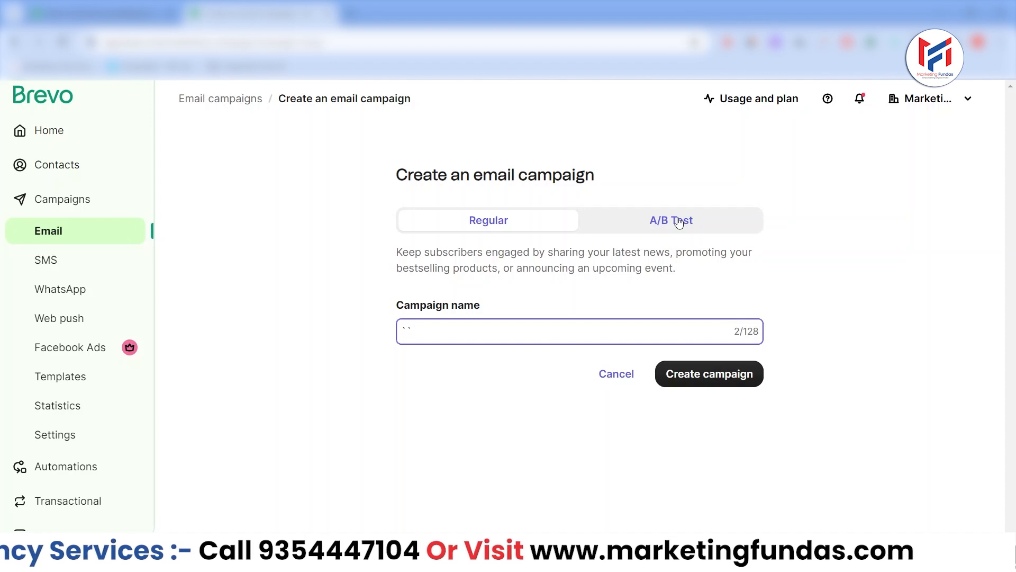
{"action": "key", "text": "BackSpace"}
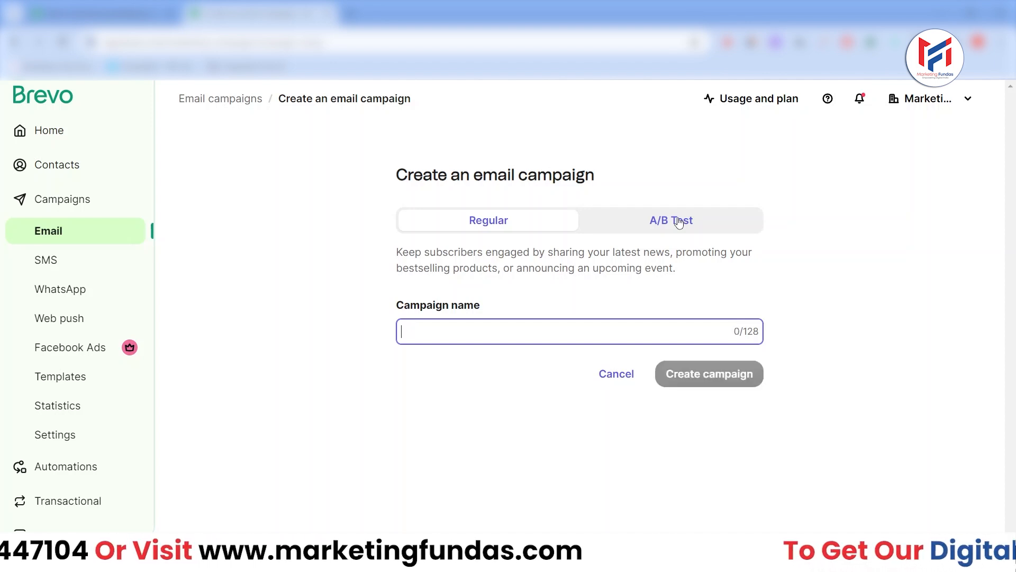
{"action": "left_click", "coordinate": [680, 222]}
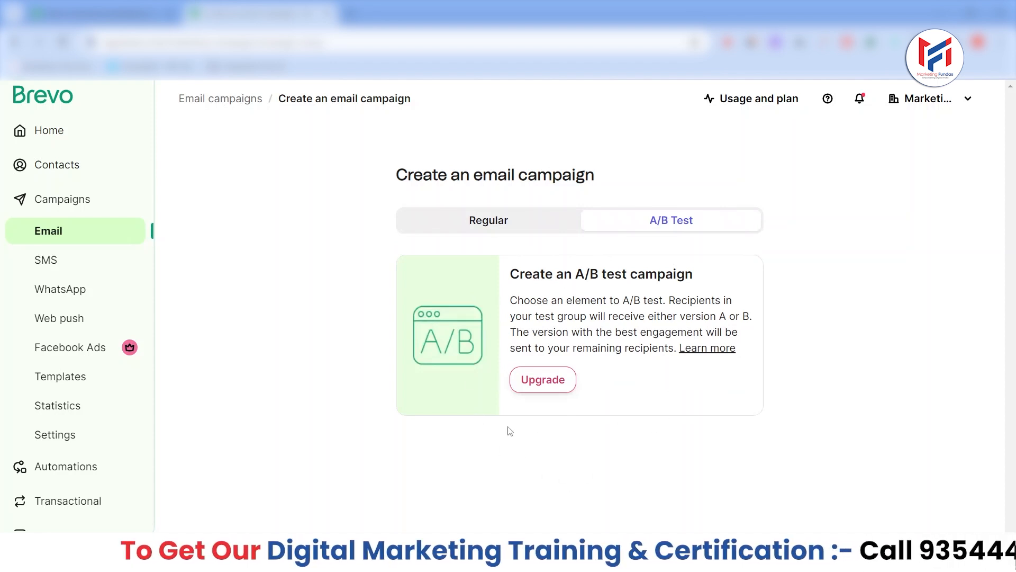
{"action": "left_click", "coordinate": [491, 225]}
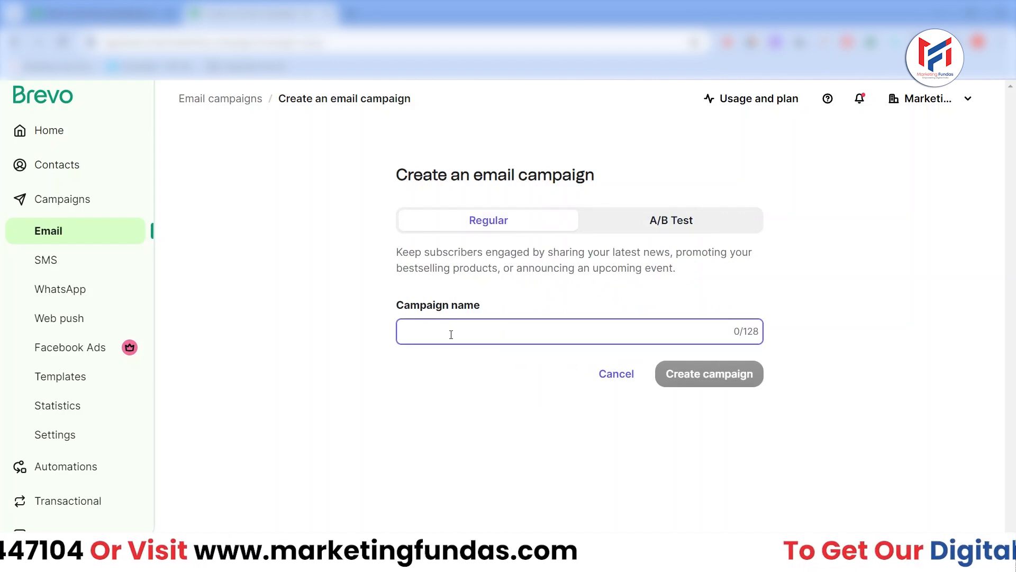
Begin the campaign name with "First email Campaign - ".
{"action": "type", "text": "F"}
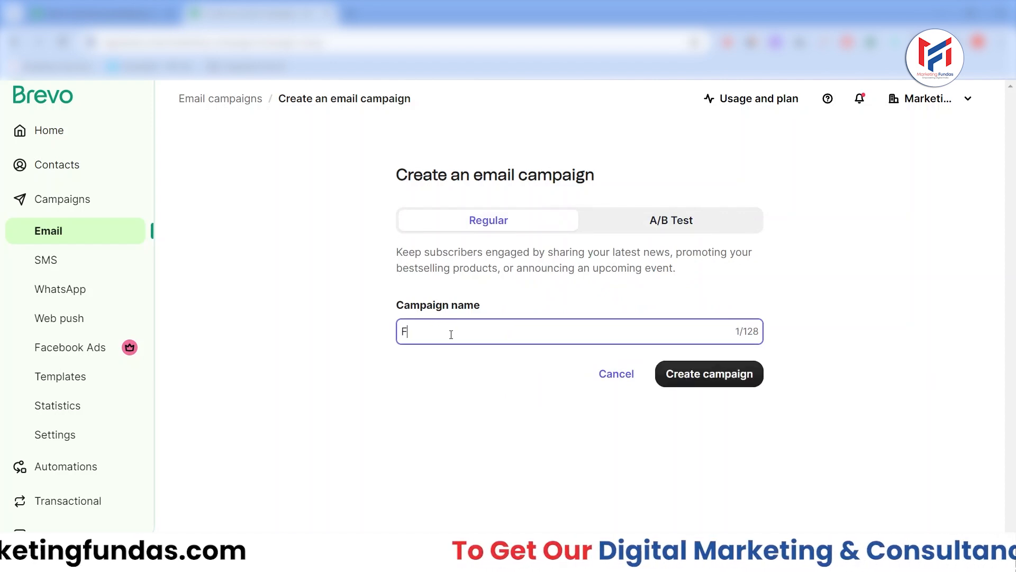
{"action": "type", "text": "irst email Cam"}
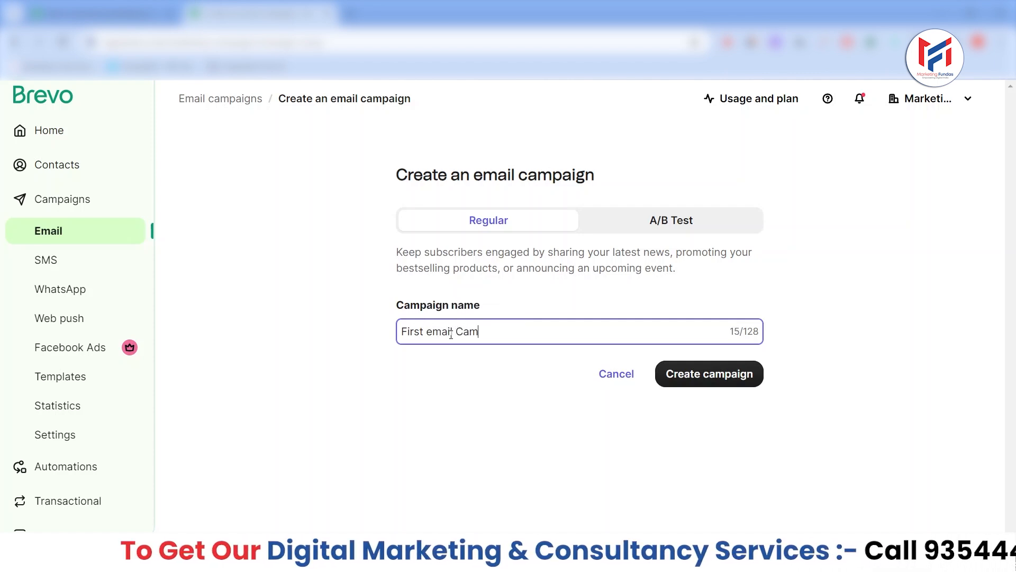
{"action": "type", "text": "paign"}
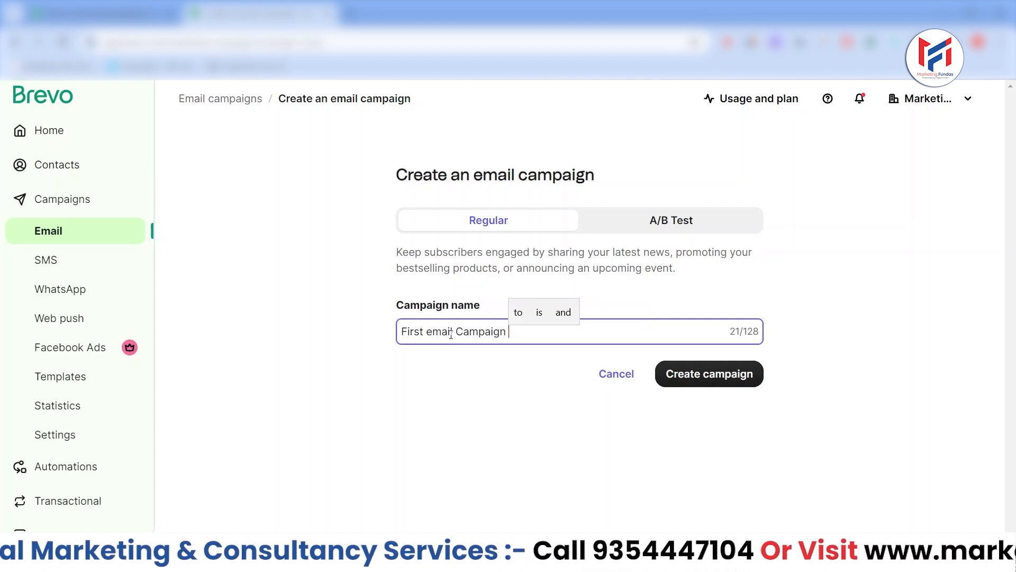
{"action": "type", "text": " - "}
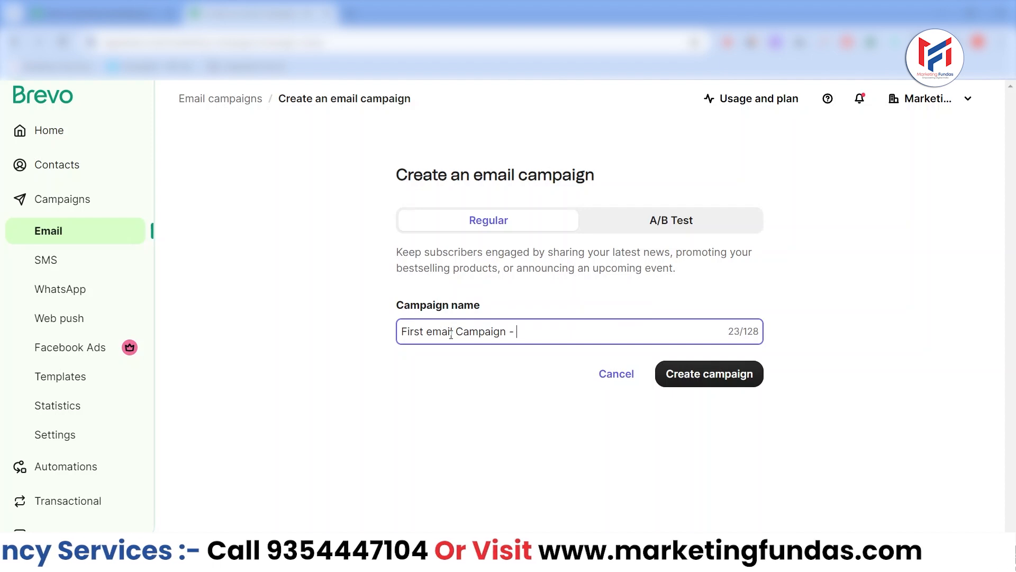
{"action": "type", "text": "Jaun"}
{"action": "key", "text": "BackSpace"}
{"action": "key", "text": "BackSpace"}
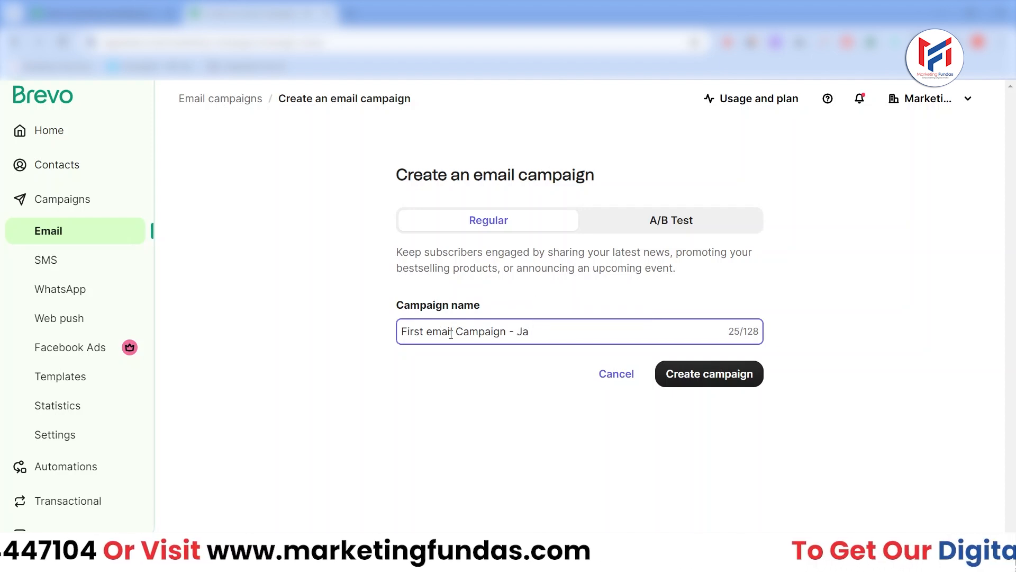
{"action": "key", "text": "BackSpace"}
{"action": "type", "text": "uice"}
{"action": "type", "text": "ma"}
{"action": "key", "text": "BackSpace"}
{"action": "key", "text": "BackSpace"}
{"action": "key", "text": "BackSpace"}
{"action": "key", "text": "BackSpace"}
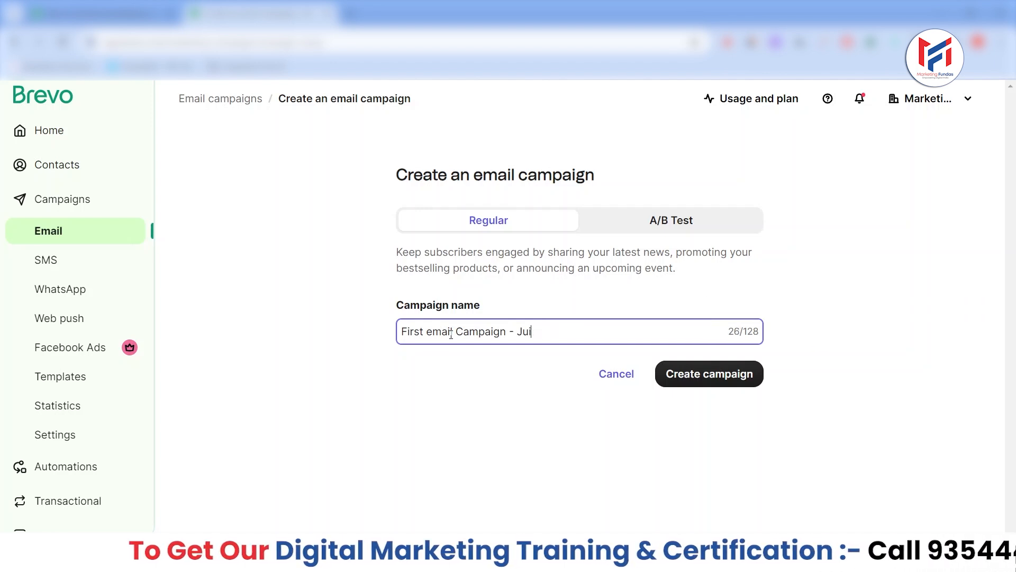
{"action": "key", "text": "BackSpace"}
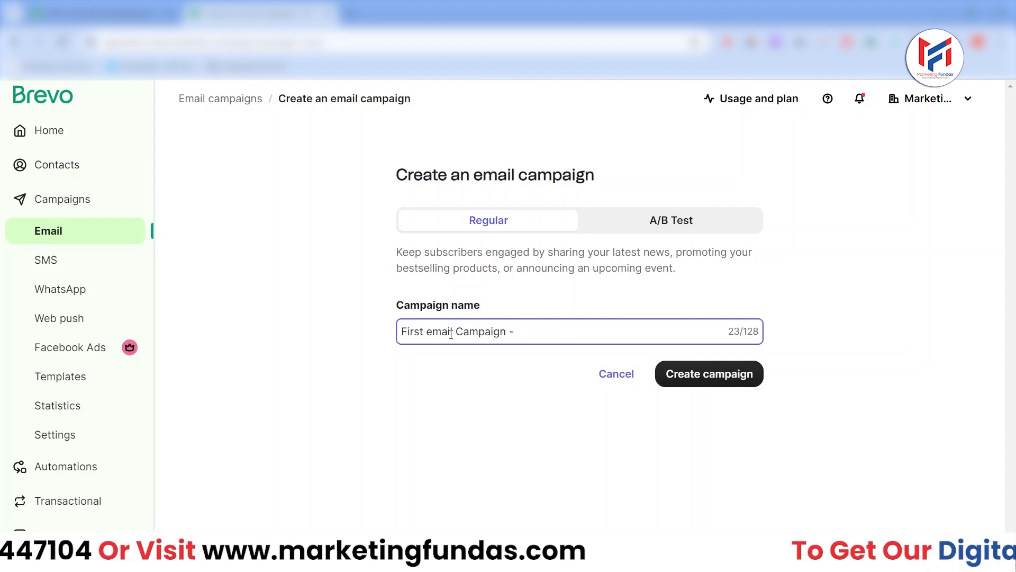
{"action": "type", "text": "M"}
{"action": "key", "text": "BackSpace"}
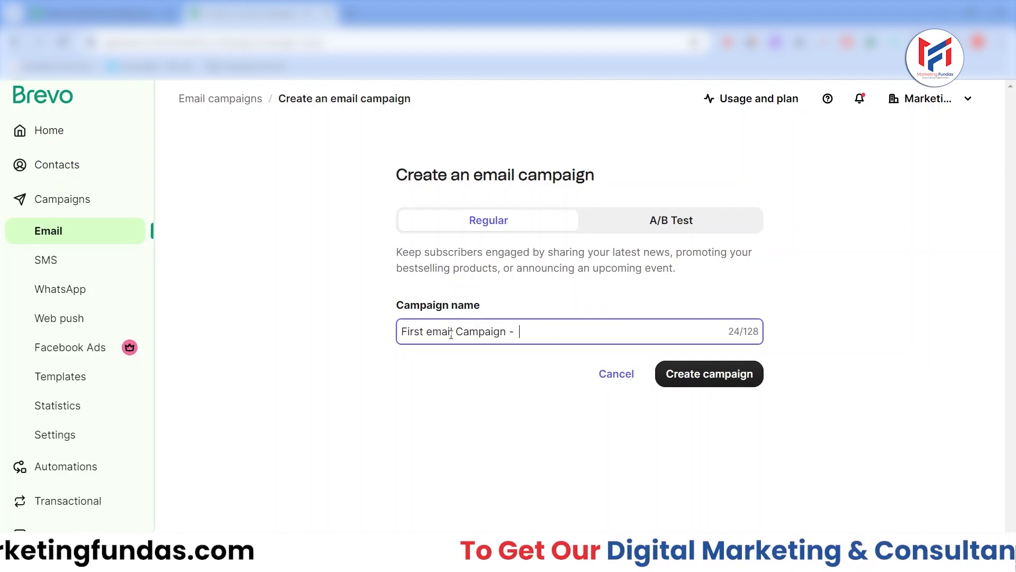
{"action": "type", "text": "Marketing F"}
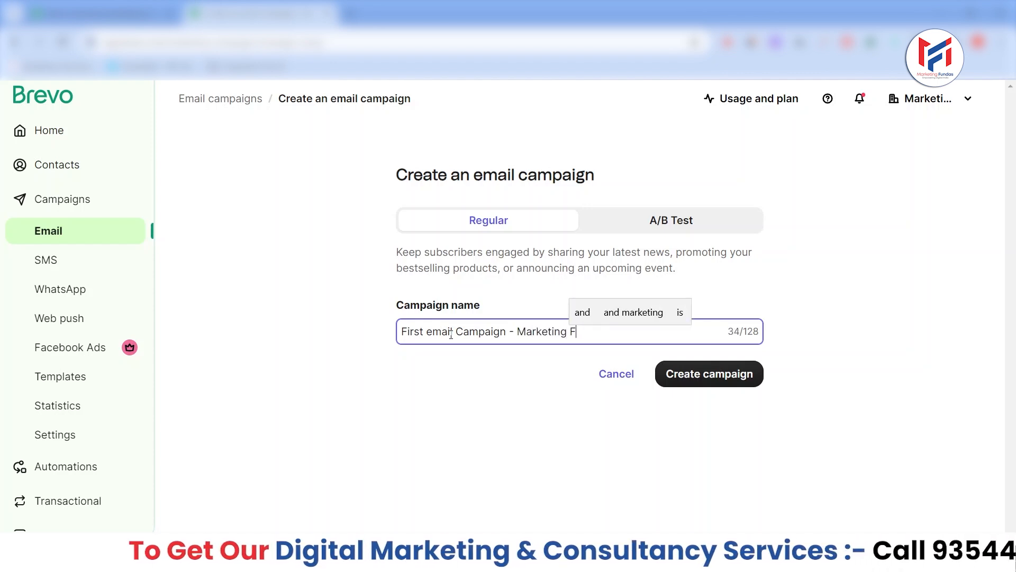
{"action": "type", "text": "undas"}
{"action": "key", "text": "BackSpace"}
{"action": "key", "text": "BackSpace"}
{"action": "key", "text": "BackSpace"}
{"action": "key", "text": "BackSpace"}
{"action": "key", "text": "BackSpace"}
{"action": "key", "text": "BackSpace"}
{"action": "key", "text": "BackSpace"}
{"action": "key", "text": "BackSpace"}
{"action": "key", "text": "BackSpace"}
{"action": "key", "text": "BackSpace"}
{"action": "key", "text": "BackSpace"}
{"action": "key", "text": "BackSpace"}
{"action": "key", "text": "BackSpace"}
{"action": "key", "text": "BackSpace"}
{"action": "key", "text": "BackSpace"}
{"action": "key", "text": "BackSpace"}
{"action": "key", "text": "BackSpace"}
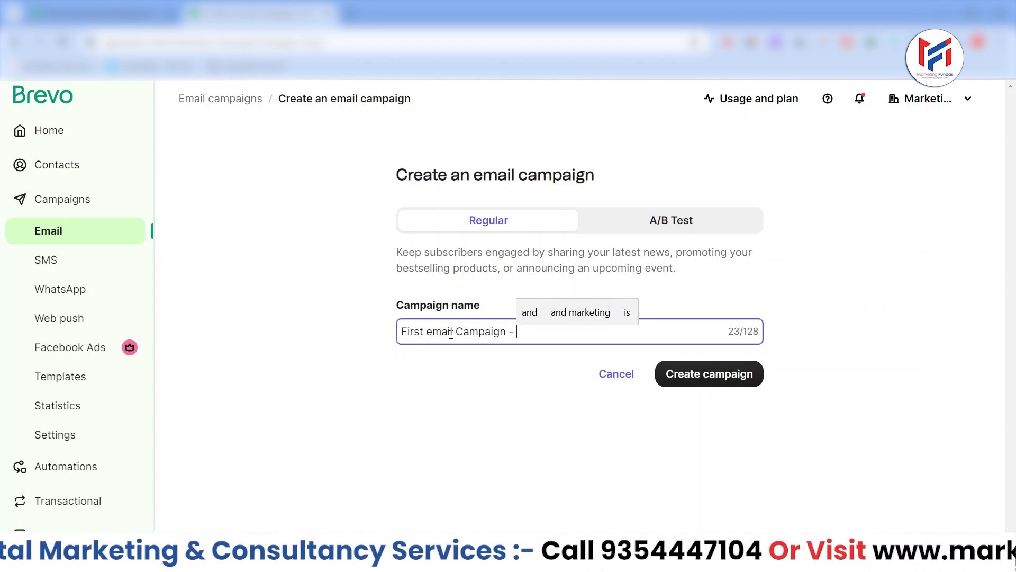
Complete the campaign name as "First email Campaign - Juice Machine" and create the campaign.
{"action": "type", "text": "Juice "}
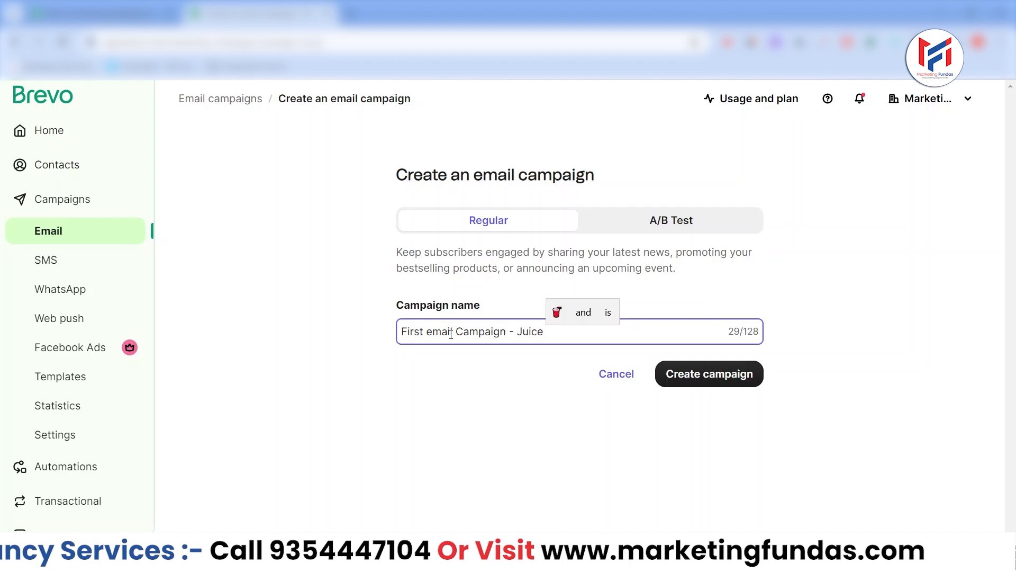
{"action": "type", "text": "Machine"}
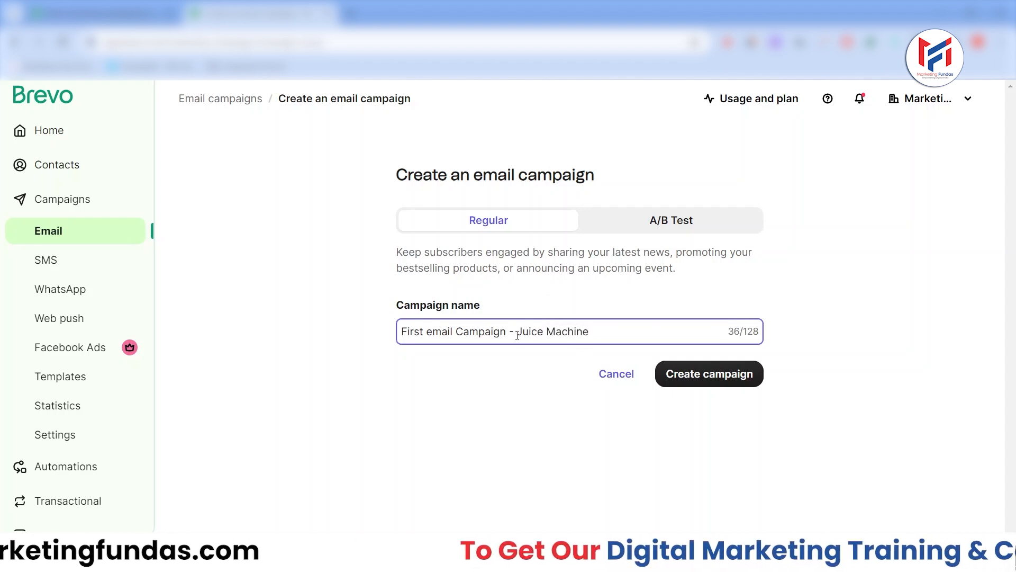
{"action": "left_click_drag", "start_coordinate": [525, 326], "coordinate": [589, 330]}
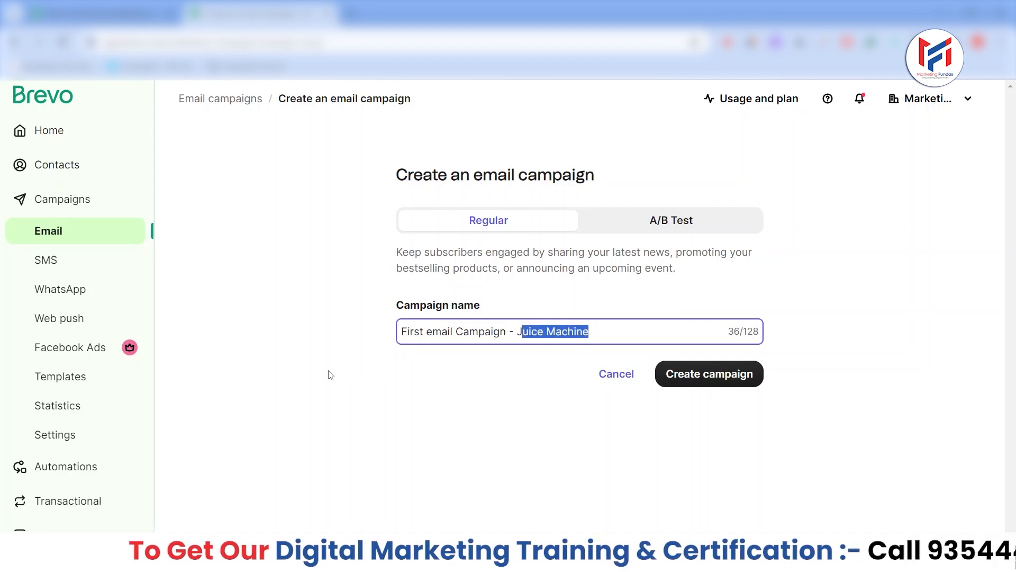
{"action": "left_click_drag", "start_coordinate": [401, 331], "coordinate": [548, 339]}
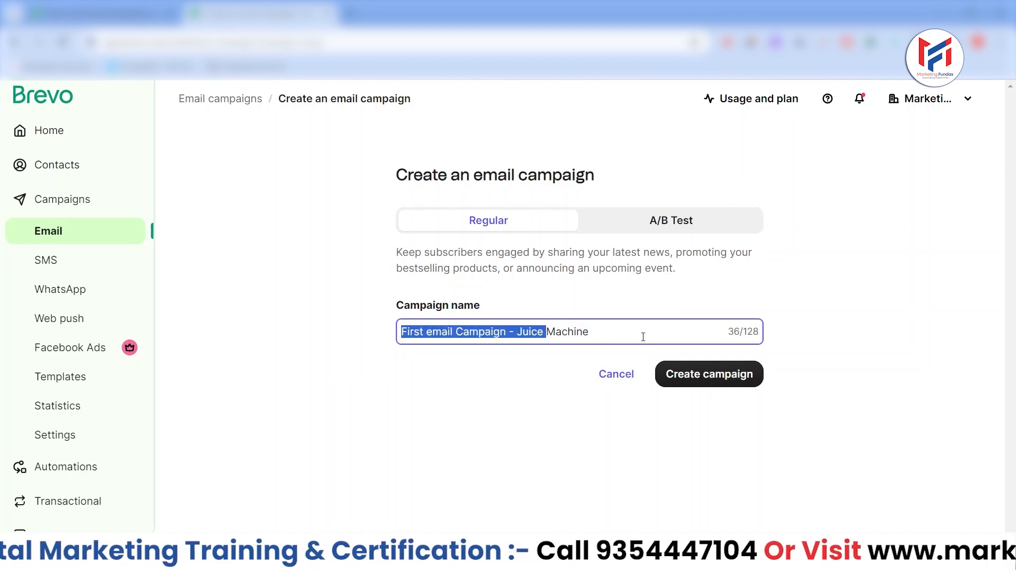
{"action": "left_click_drag", "start_coordinate": [643, 337], "coordinate": [368, 344]}
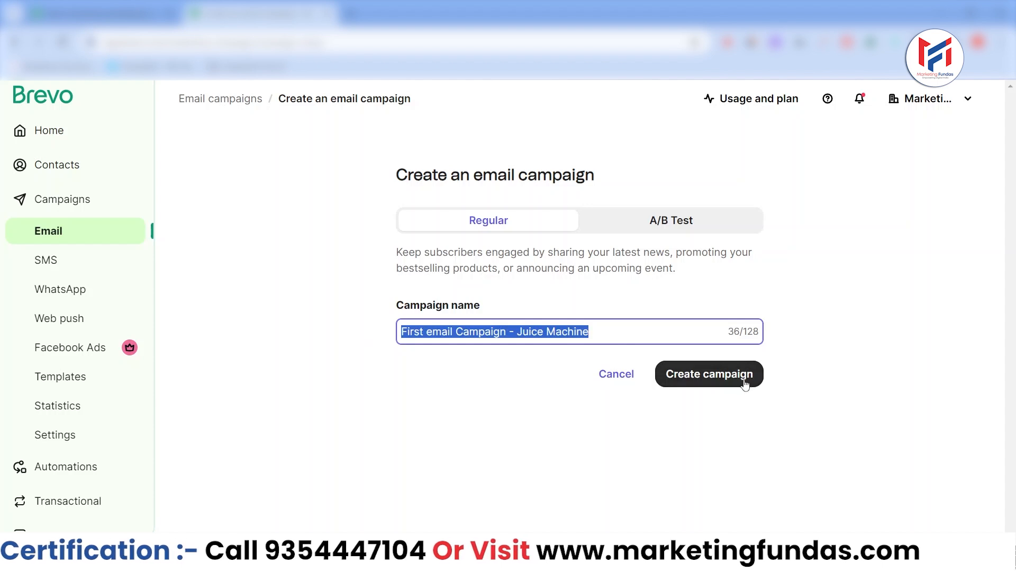
{"action": "left_click_drag", "start_coordinate": [393, 318], "coordinate": [502, 317]}
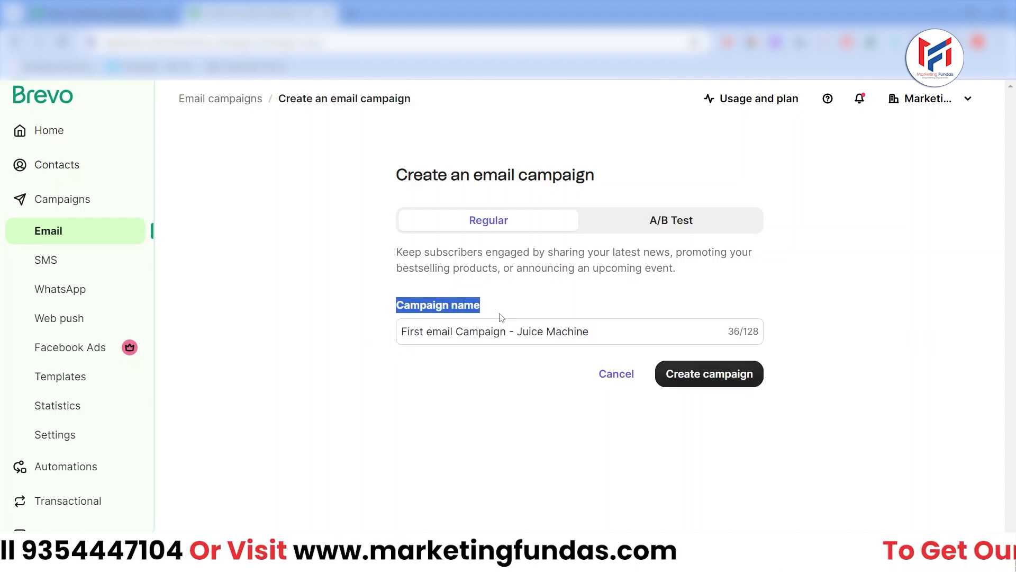
{"action": "left_click", "coordinate": [726, 379]}
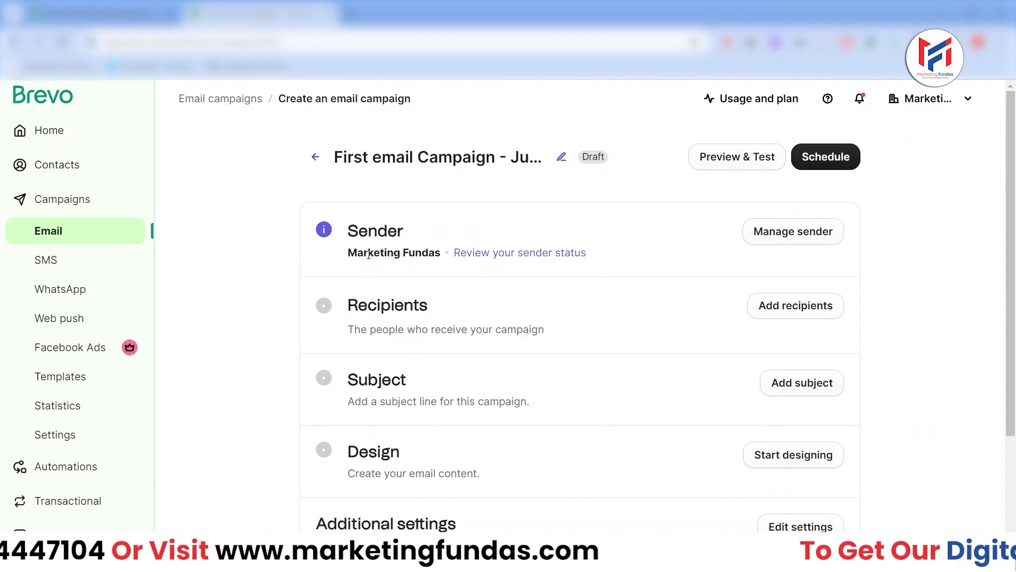
Open the campaign's sender settings, view the available sender addresses and close them without making changes.
{"action": "left_click", "coordinate": [789, 243]}
{"action": "scroll", "coordinate": [762, 265], "scroll_direction": "down", "scroll_amount": 2}
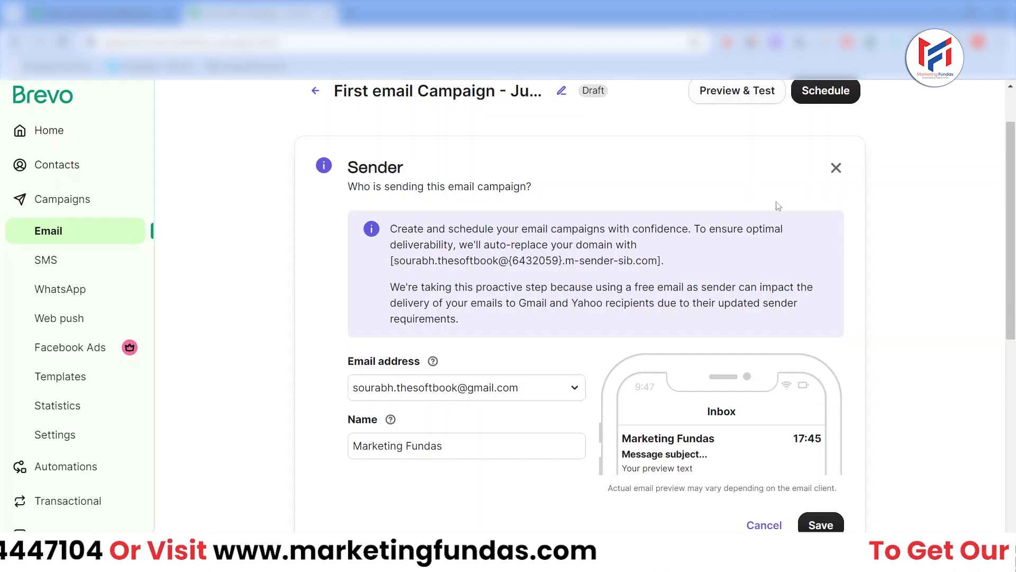
{"action": "left_click", "coordinate": [549, 399]}
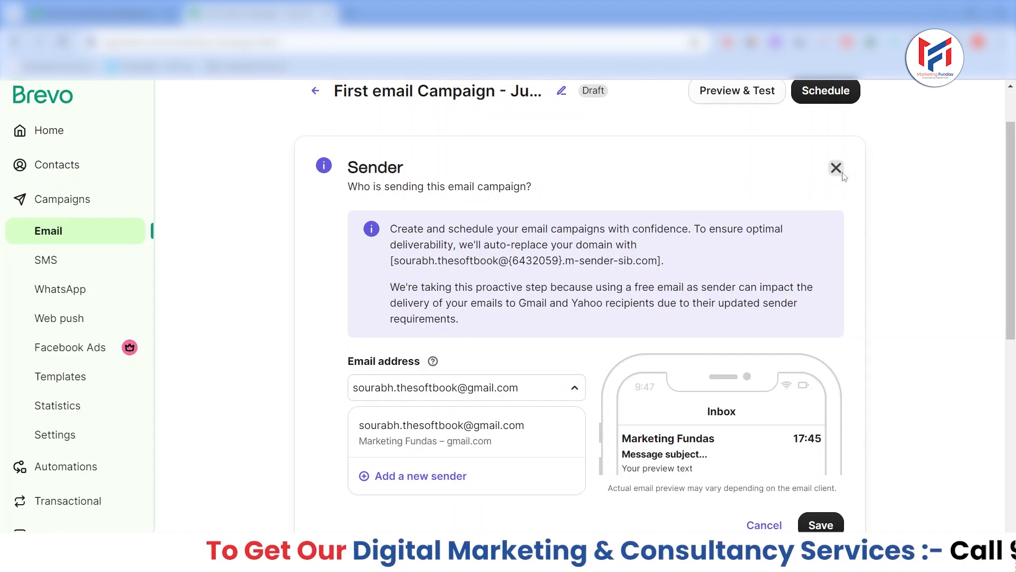
{"action": "left_click", "coordinate": [836, 168]}
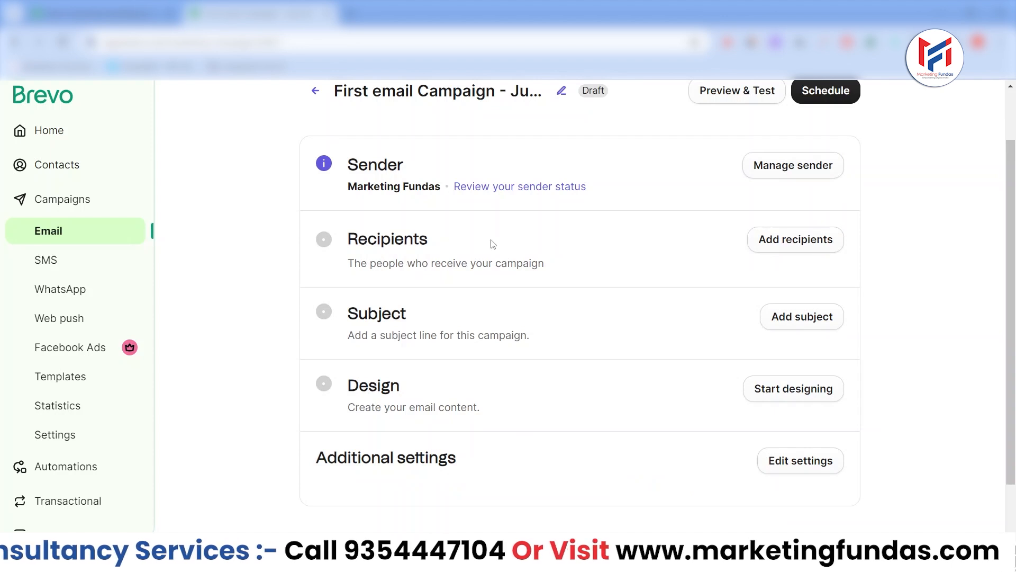
Set the campaign's recipients to Demo Data List #3 from Your First Folder and save them.
{"action": "left_click", "coordinate": [778, 247]}
{"action": "scroll", "coordinate": [762, 265], "scroll_direction": "down", "scroll_amount": 3}
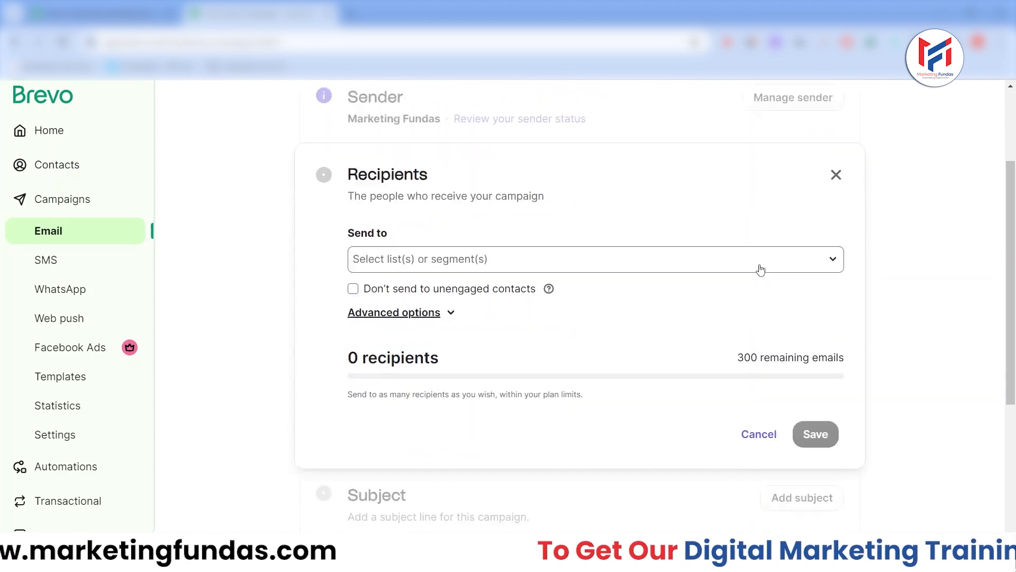
{"action": "left_click", "coordinate": [538, 196]}
{"action": "left_click", "coordinate": [502, 232]}
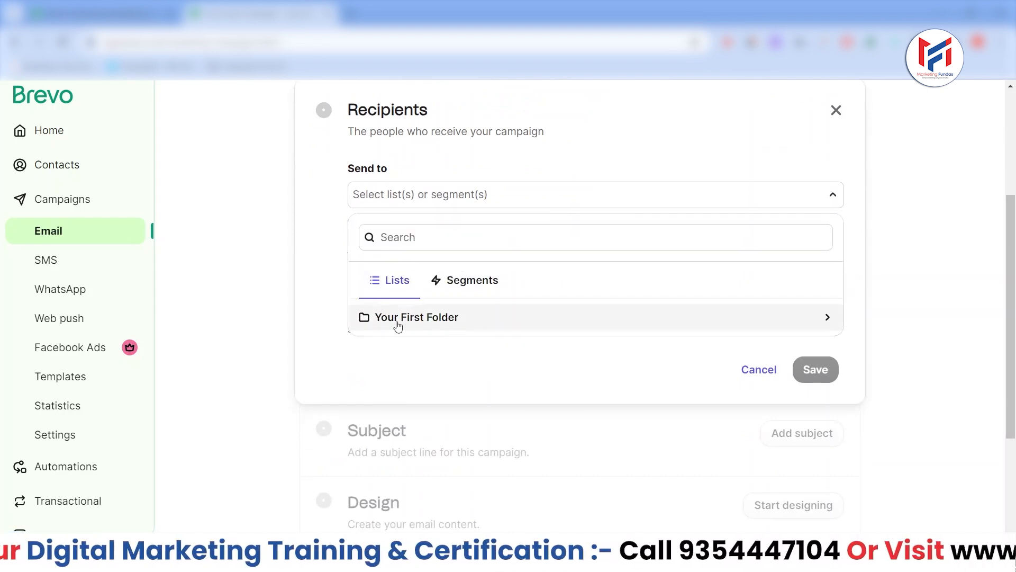
{"action": "left_click", "coordinate": [469, 322]}
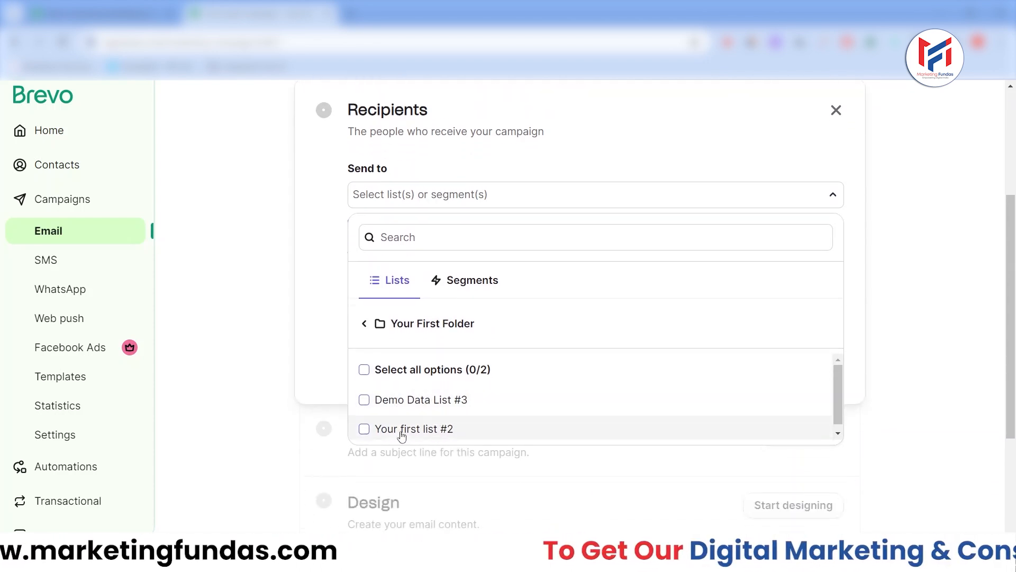
{"action": "left_click", "coordinate": [365, 400]}
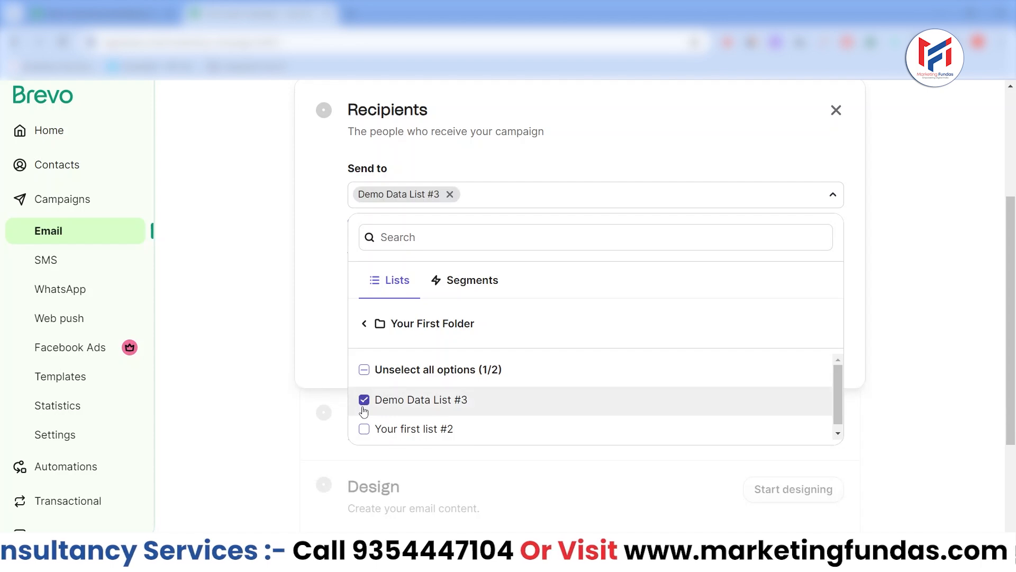
{"action": "left_click", "coordinate": [910, 341]}
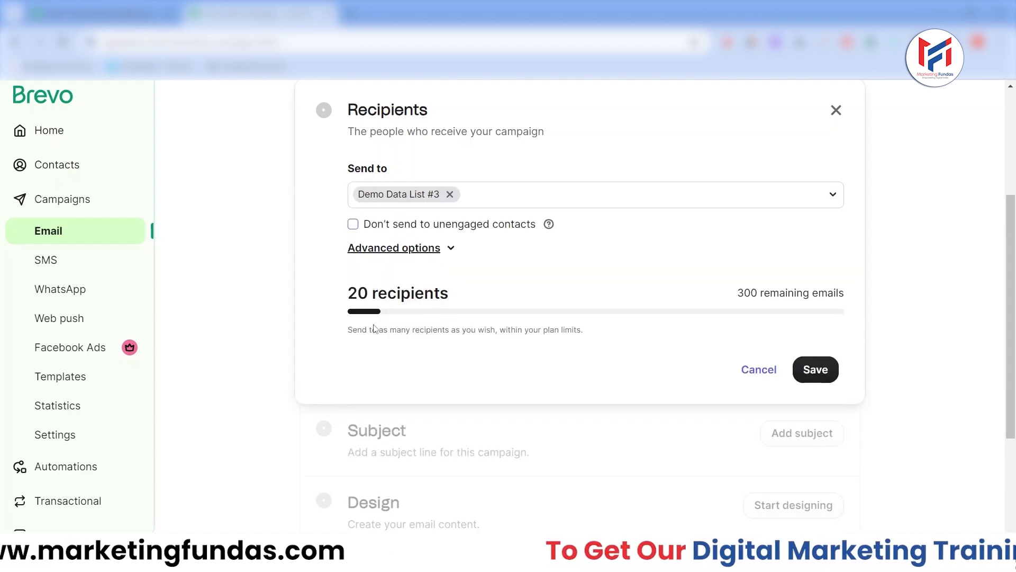
{"action": "left_click_drag", "start_coordinate": [735, 293], "coordinate": [860, 301]}
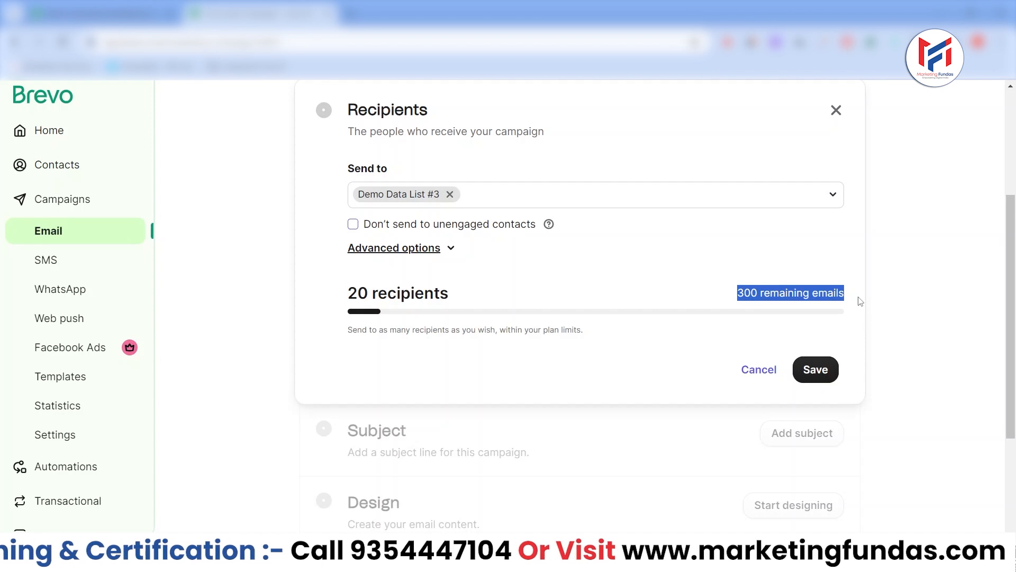
{"action": "left_click", "coordinate": [823, 377]}
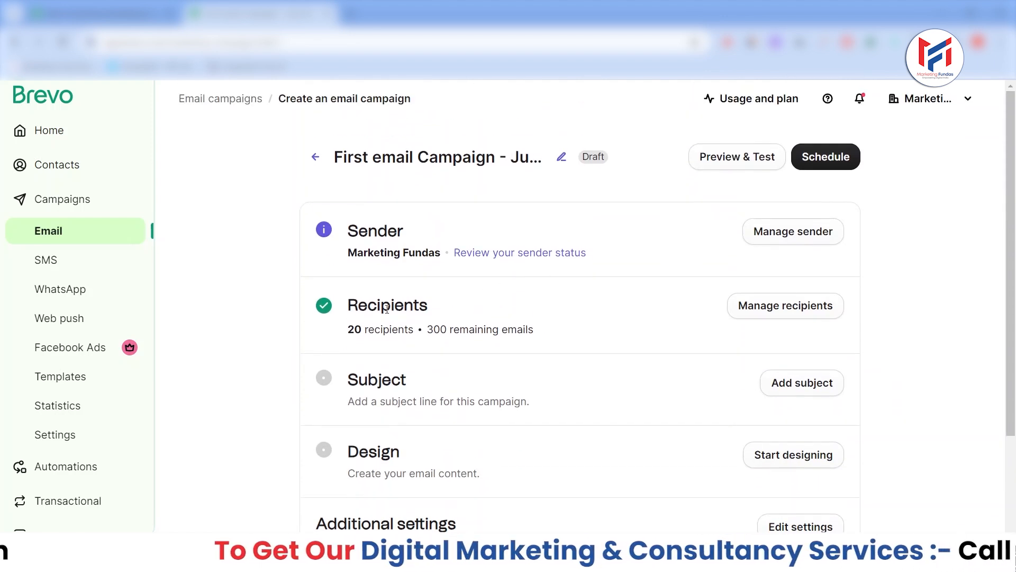
Open the campaign's subject settings and enter the subject line "20% Flat Off on Juice Machine".
{"action": "scroll", "coordinate": [387, 309], "scroll_direction": "down", "scroll_amount": 2}
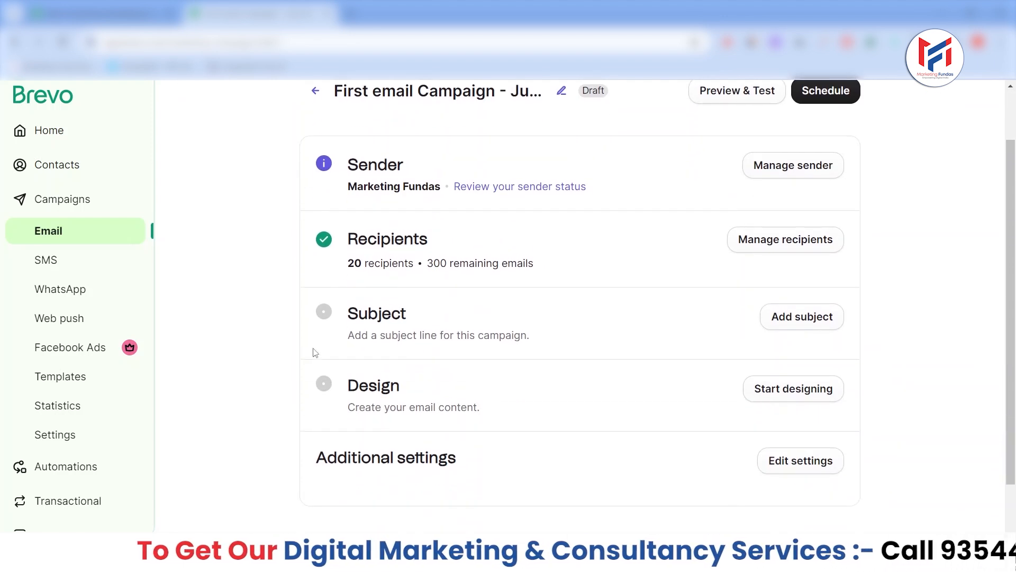
{"action": "left_click", "coordinate": [813, 323]}
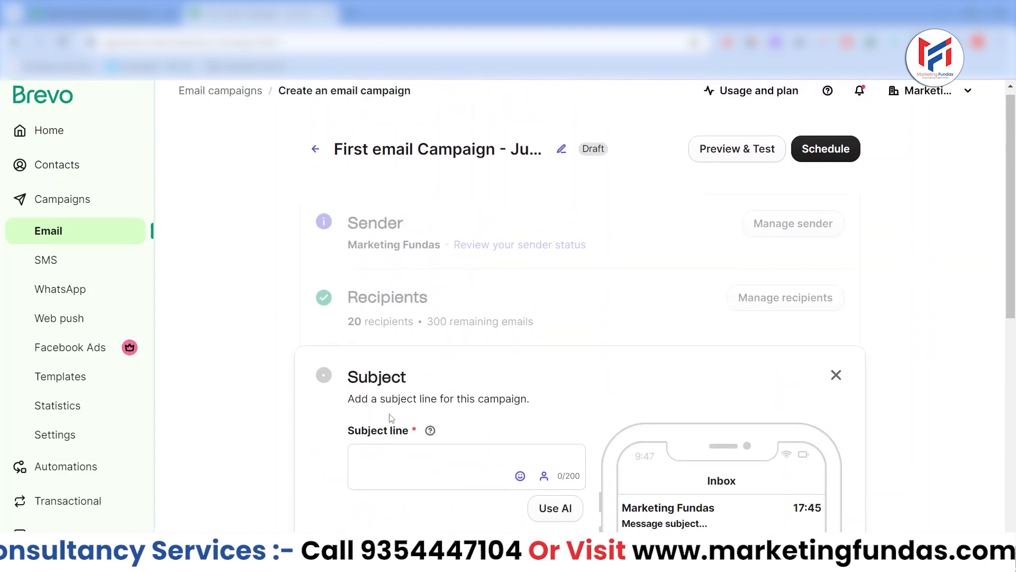
{"action": "scroll", "coordinate": [396, 378], "scroll_direction": "down", "scroll_amount": 1}
{"action": "left_click", "coordinate": [394, 362]}
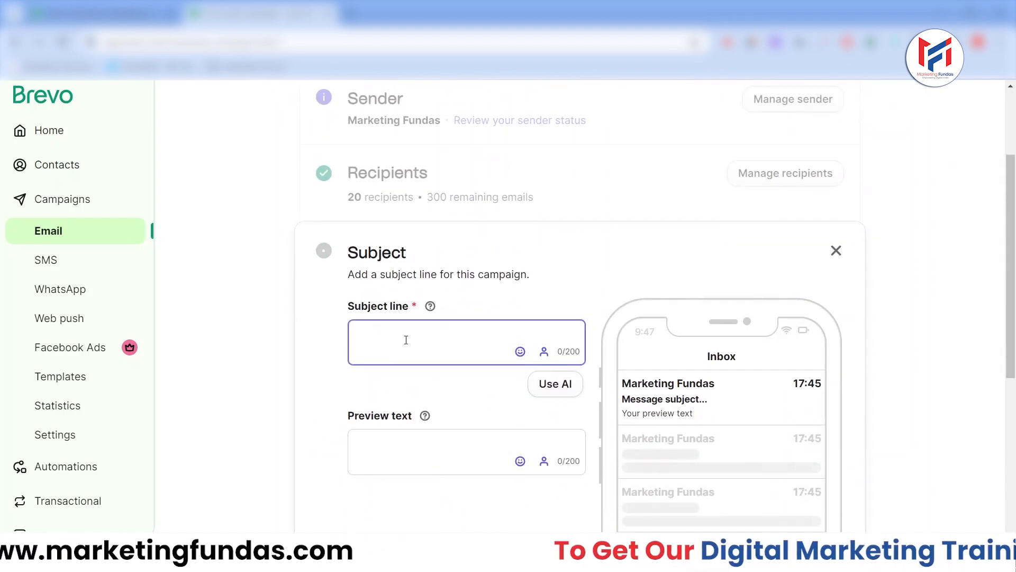
{"action": "type", "text": "@0%"}
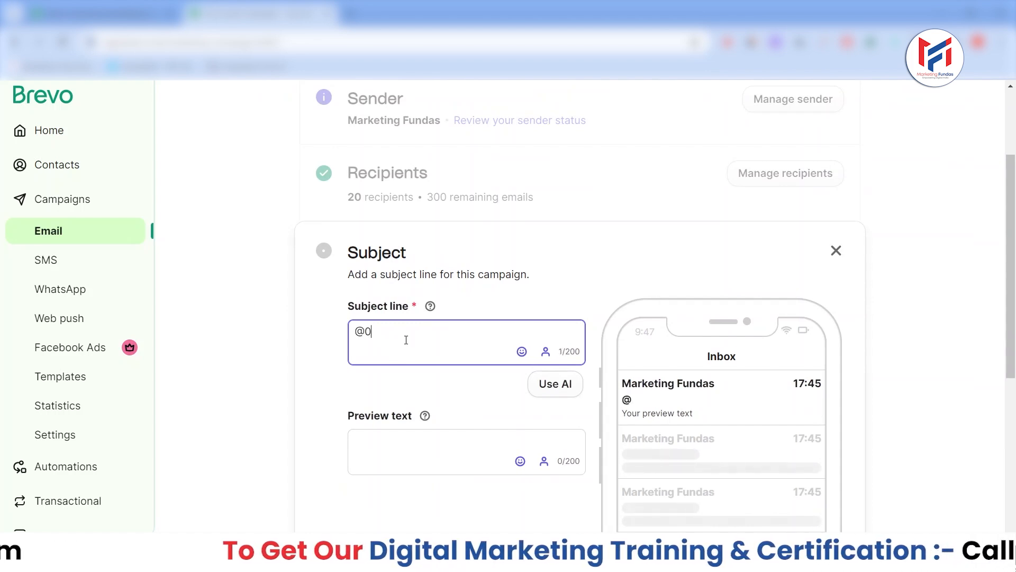
{"action": "scroll", "coordinate": [406, 340], "scroll_direction": "down", "scroll_amount": 1}
{"action": "key", "text": "BackSpace"}
{"action": "key", "text": "BackSpace"}
{"action": "key", "text": "BackSpace"}
{"action": "key", "text": "BackSpace"}
{"action": "type", "text": "20% of"}
{"action": "key", "text": "BackSpace"}
{"action": "type", "text": "f"}
{"action": "key", "text": "BackSpace"}
{"action": "key", "text": "BackSpace"}
{"action": "key", "text": "BackSpace"}
{"action": "type", "text": "FA"}
{"action": "key", "text": "BackSpace"}
{"action": "type", "text": "lat Foo"}
{"action": "key", "text": "BackSpace"}
{"action": "key", "text": "BackSpace"}
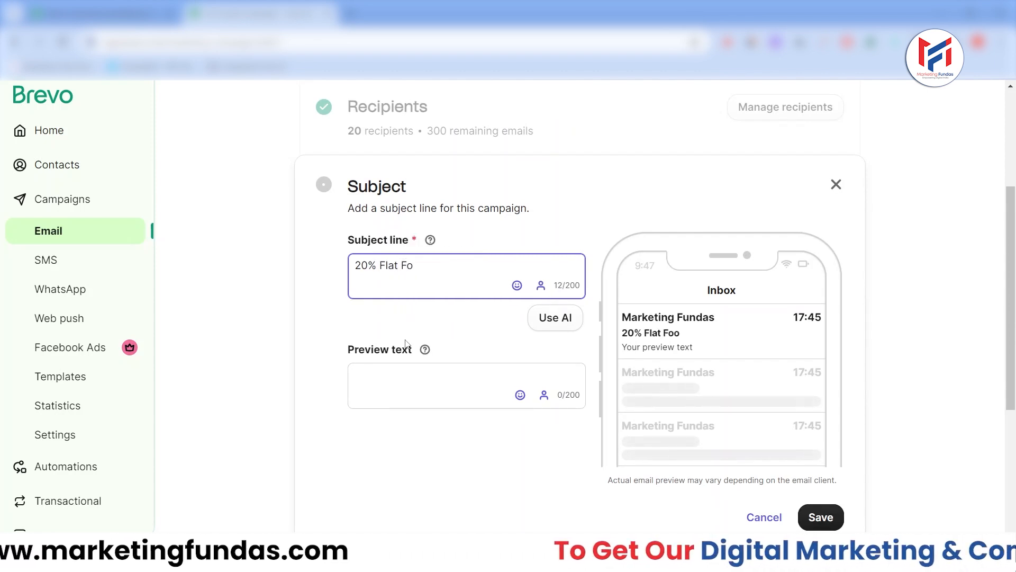
{"action": "key", "text": "BackSpace"}
{"action": "type", "text": "Off "}
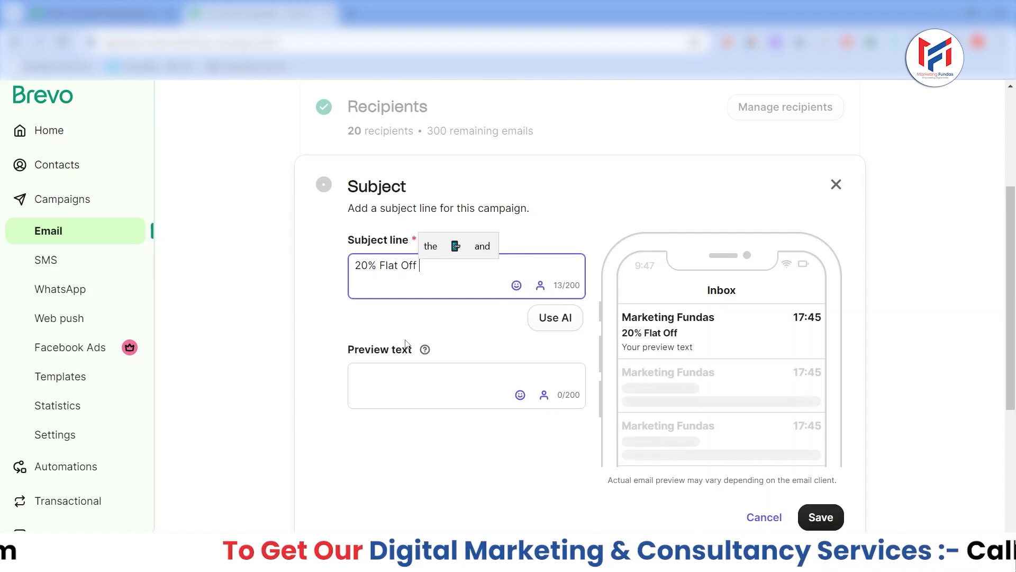
{"action": "type", "text": "on Juice "}
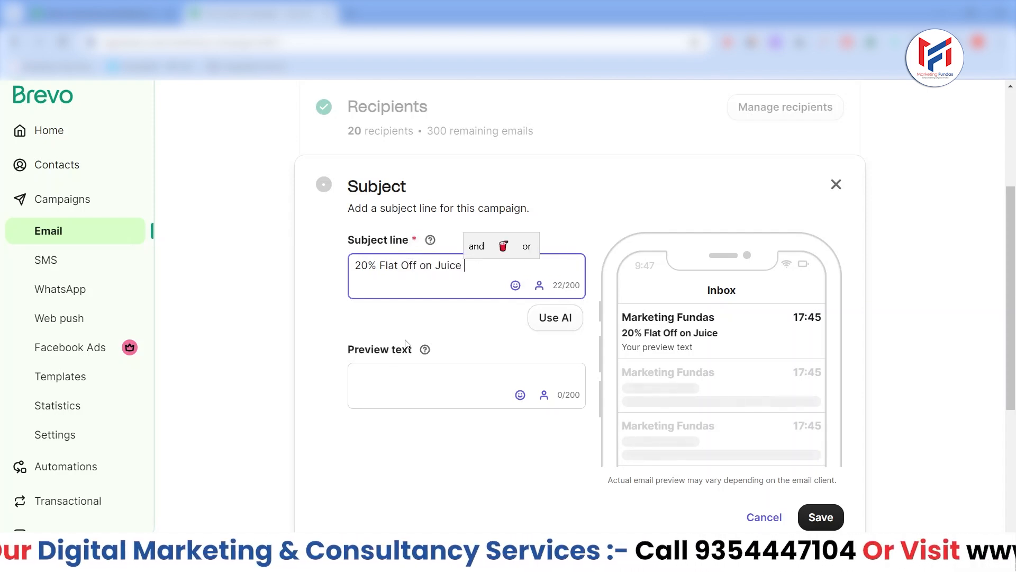
{"action": "type", "text": "Machine"}
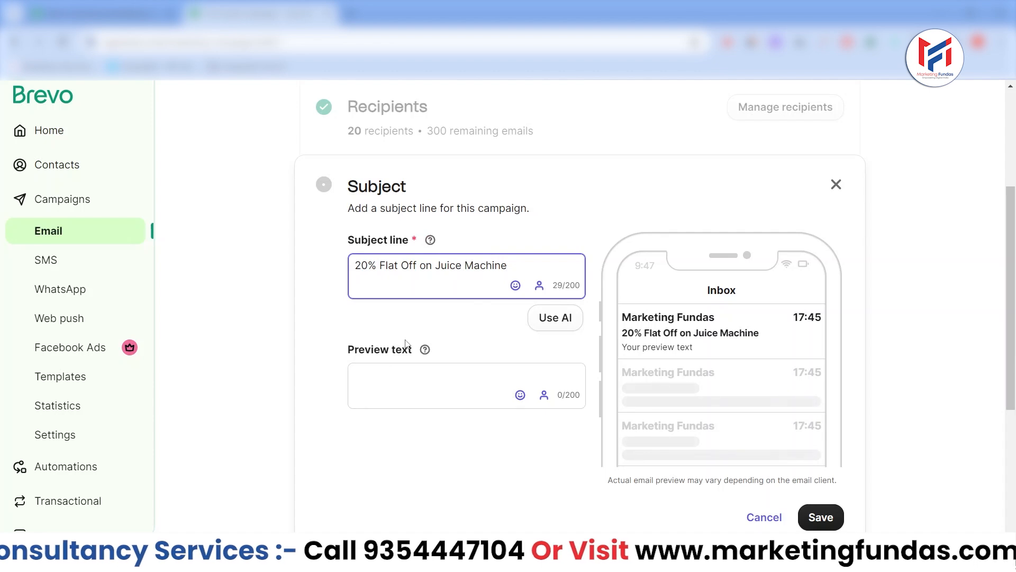
Enter the preview text "Get the most popular juice machine for your kitchen.".
{"action": "left_click", "coordinate": [384, 398]}
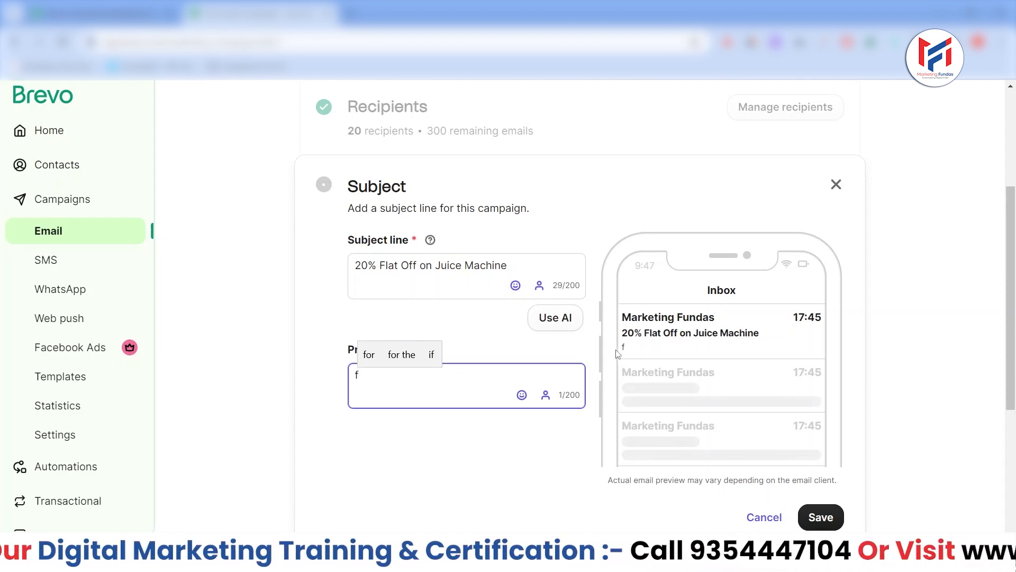
{"action": "key", "text": "BackSpace"}
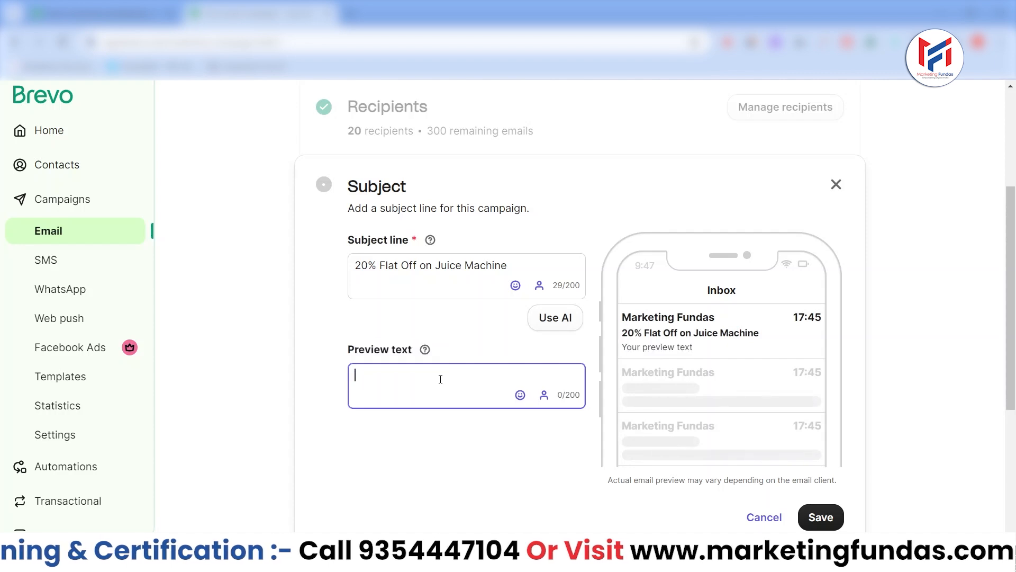
{"action": "type", "text": "Get th"}
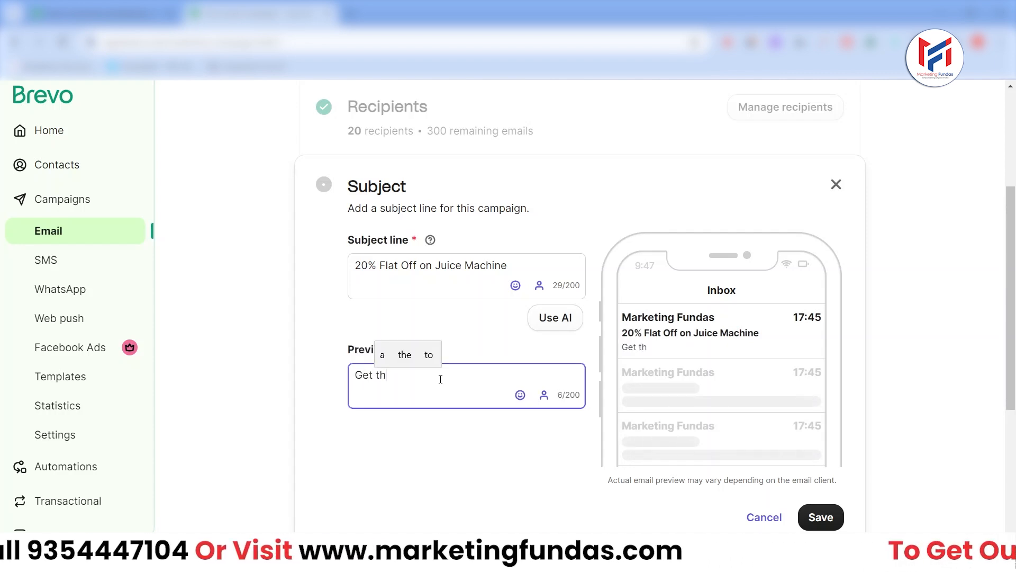
{"action": "type", "text": "e most popular "}
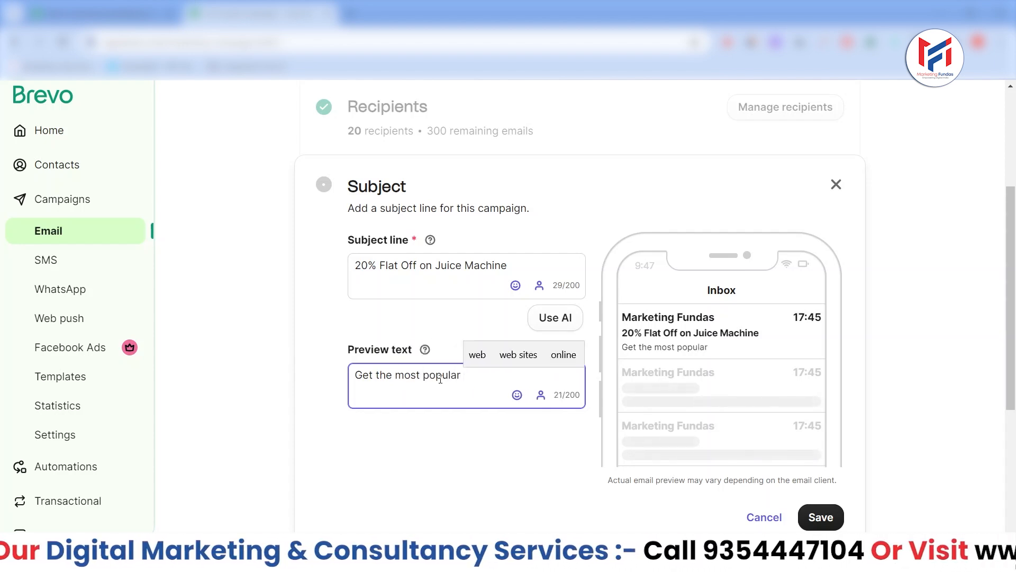
{"action": "type", "text": "juice machine "}
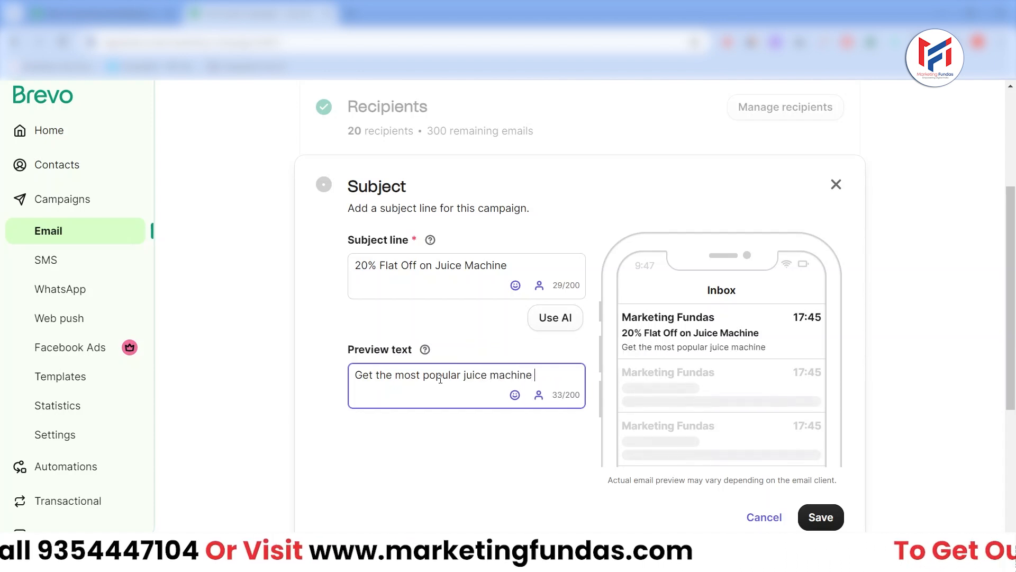
{"action": "type", "text": "for your kichen"}
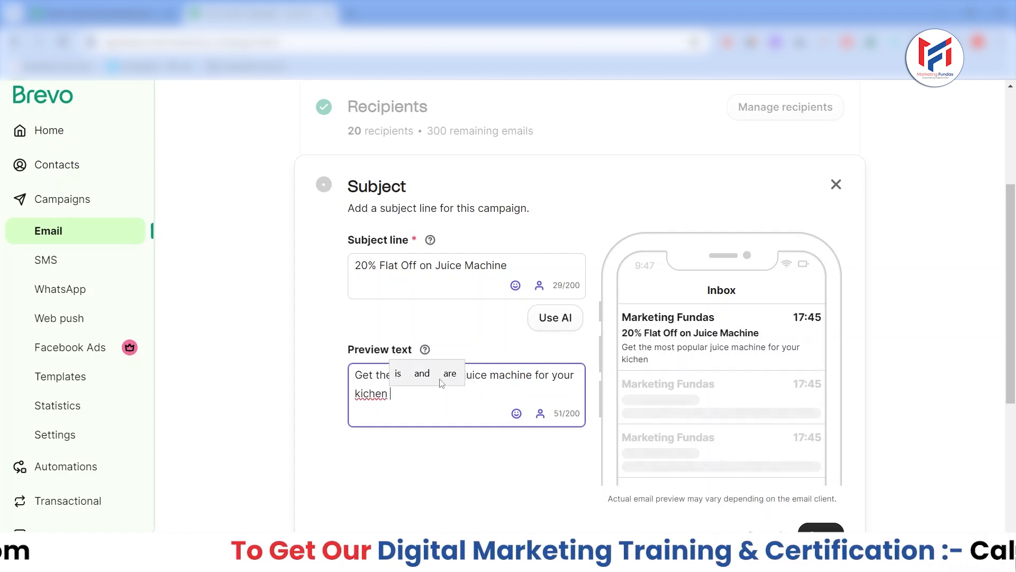
{"action": "key", "text": "BackSpace"}
{"action": "key", "text": "BackSpace"}
{"action": "type", "text": "ck"}
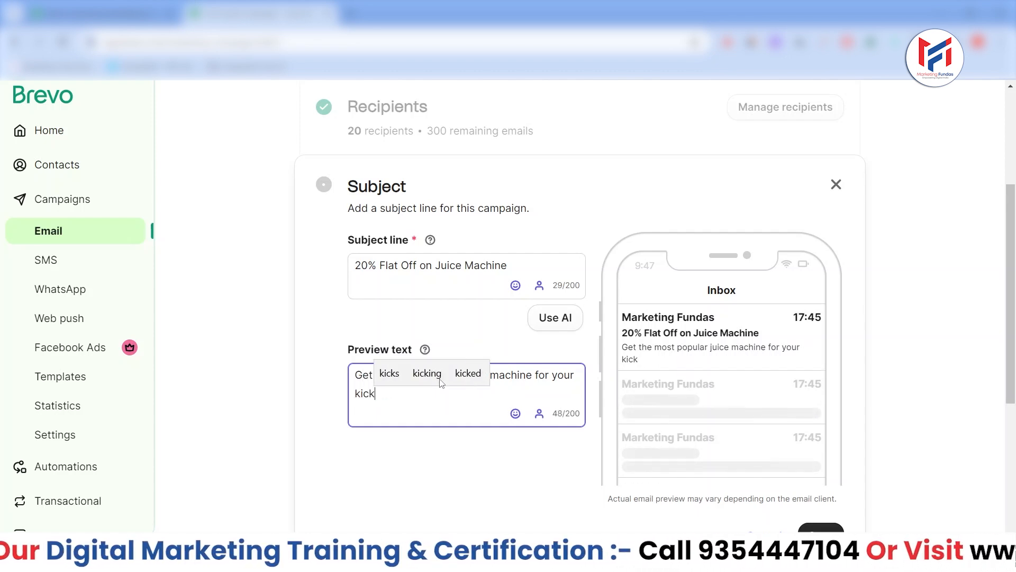
{"action": "key", "text": "BackSpace"}
{"action": "key", "text": "BackSpace"}
{"action": "type", "text": "tch"}
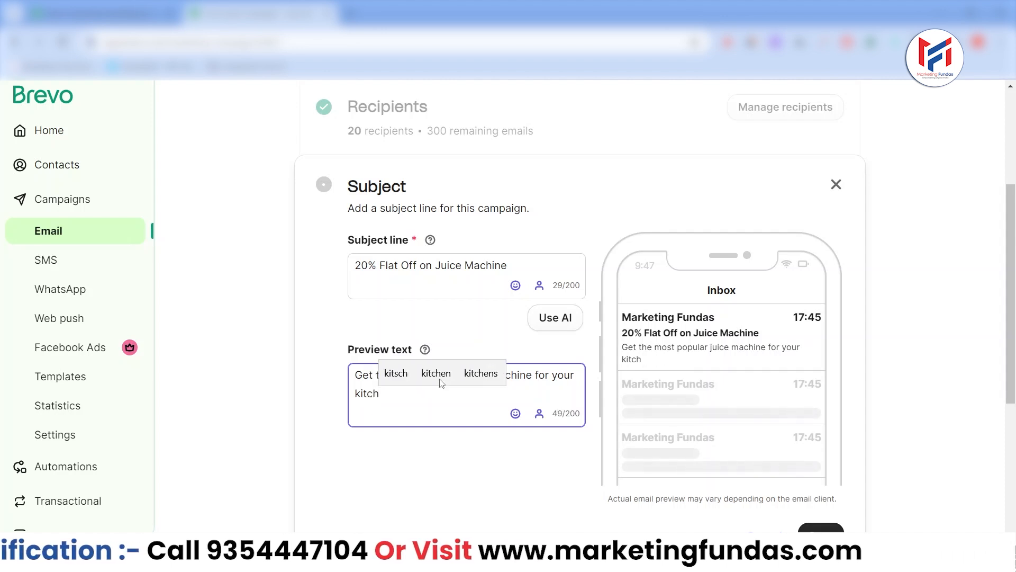
{"action": "left_click", "coordinate": [441, 380]}
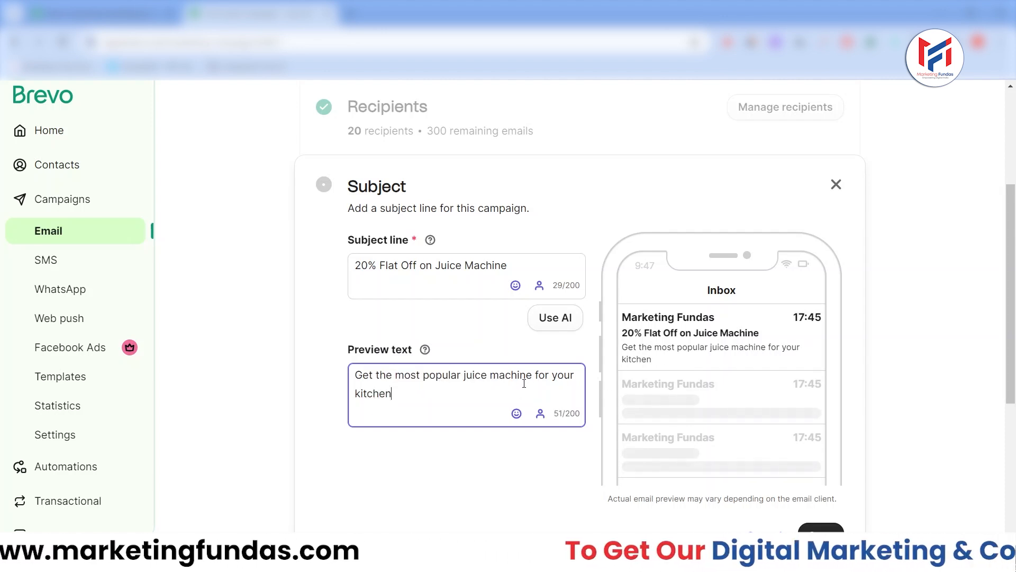
{"action": "type", "text": "."}
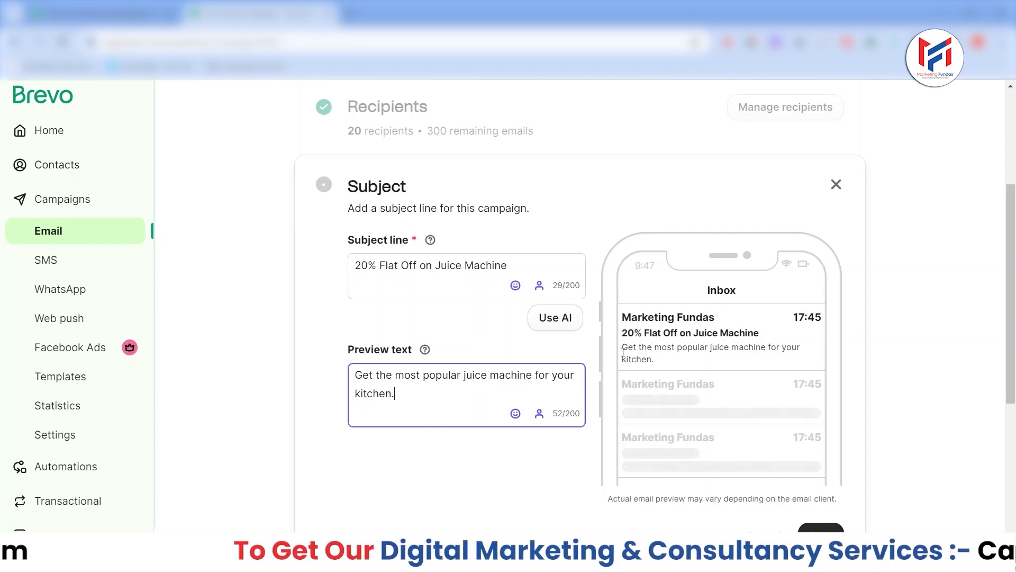
Check the sender name, subject and preview text in the inbox preview, and save the subject settings.
{"action": "left_click_drag", "start_coordinate": [624, 316], "coordinate": [716, 318]}
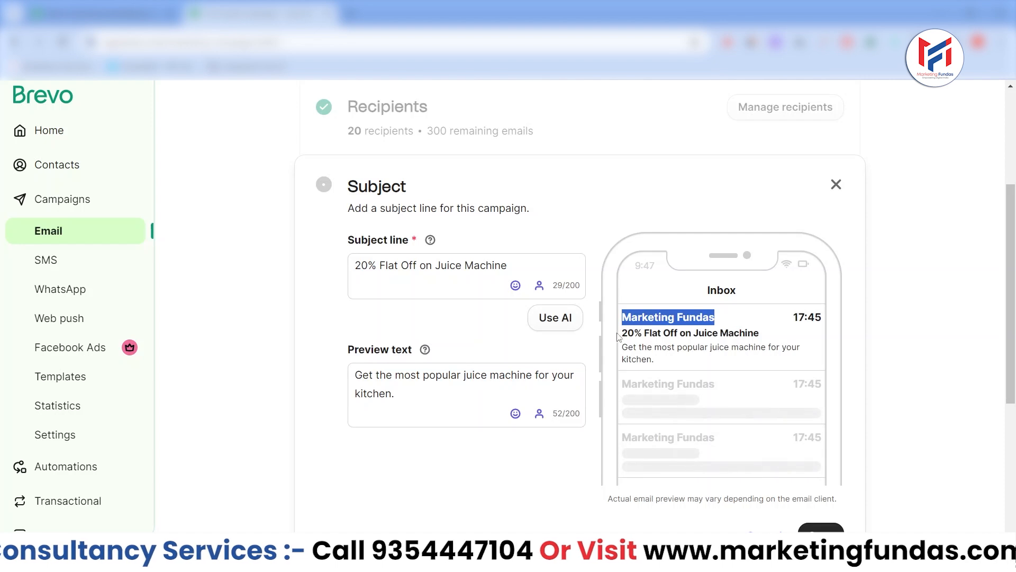
{"action": "left_click_drag", "start_coordinate": [628, 332], "coordinate": [764, 337]}
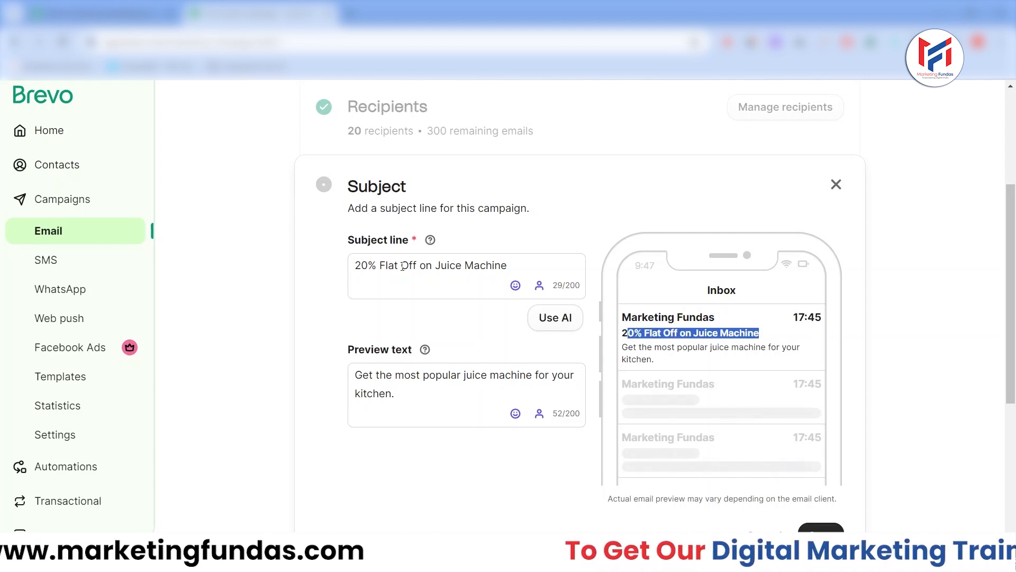
{"action": "left_click_drag", "start_coordinate": [656, 359], "coordinate": [627, 347]}
{"action": "scroll", "coordinate": [786, 427], "scroll_direction": "down", "scroll_amount": 1}
{"action": "scroll", "coordinate": [794, 440], "scroll_direction": "up", "scroll_amount": 1}
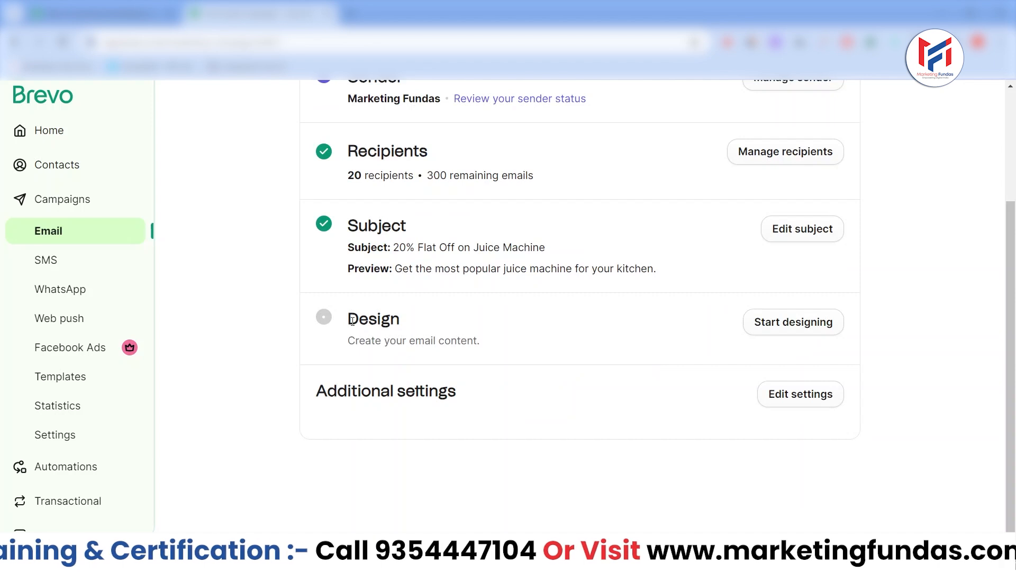
Start designing the campaign's email content and look through the available layout templates.
{"action": "left_click_drag", "start_coordinate": [352, 318], "coordinate": [409, 321]}
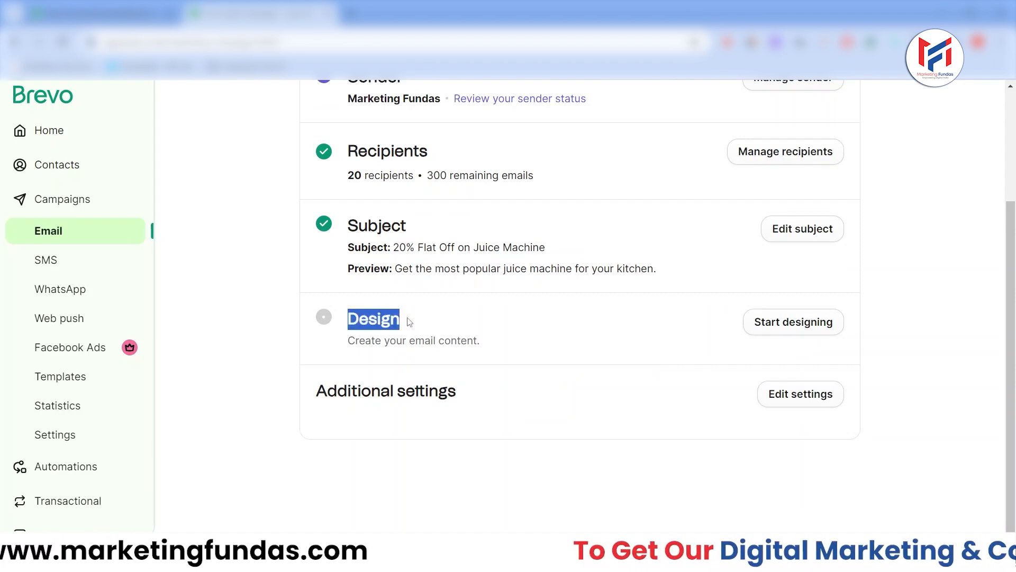
{"action": "left_click", "coordinate": [759, 321]}
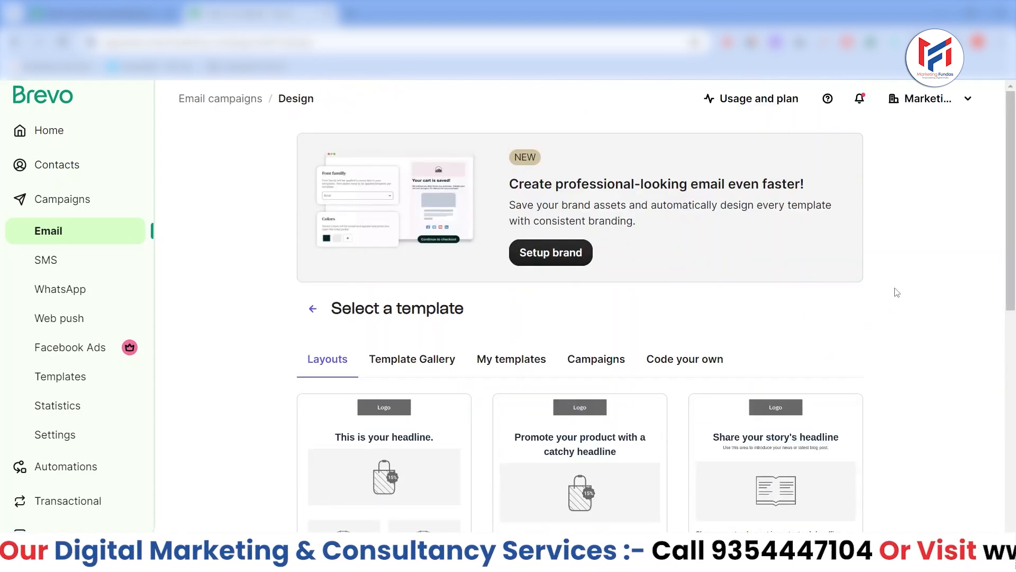
{"action": "left_click_drag", "start_coordinate": [1008, 194], "coordinate": [996, 417]}
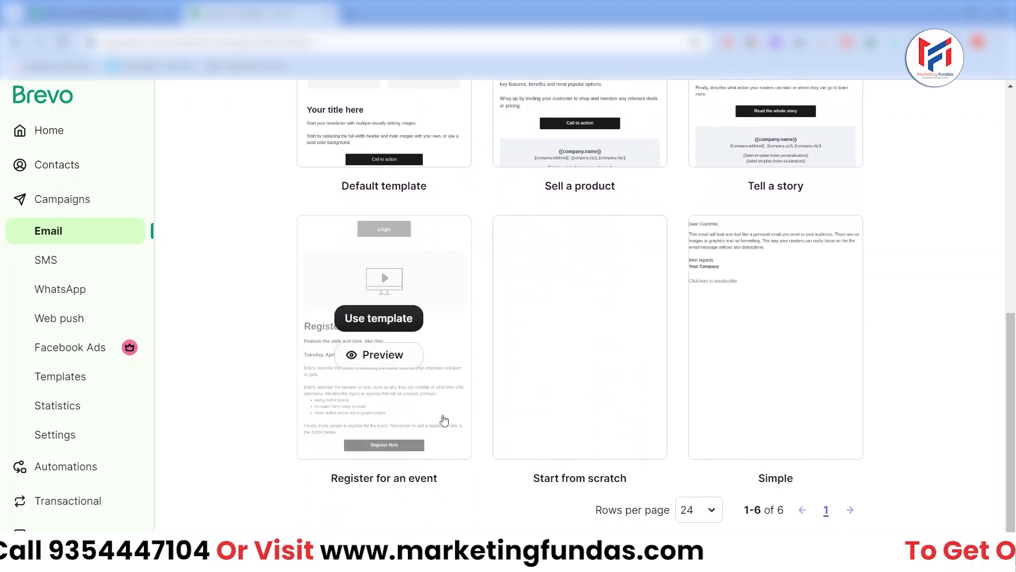
{"action": "mouse_move", "coordinate": [506, 255]}
{"action": "mouse_move", "coordinate": [320, 391]}
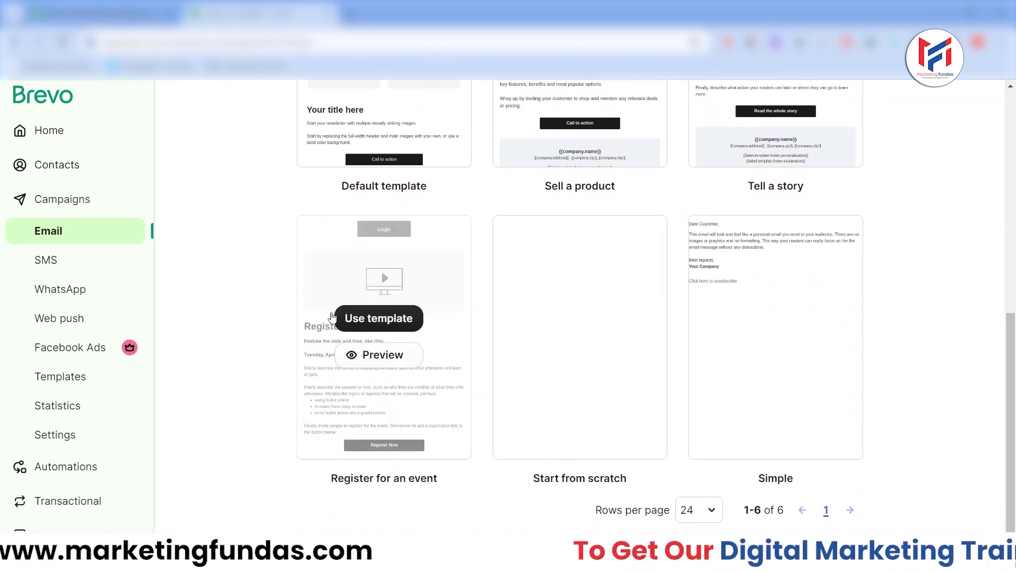
{"action": "scroll", "coordinate": [352, 390], "scroll_direction": "up", "scroll_amount": 4}
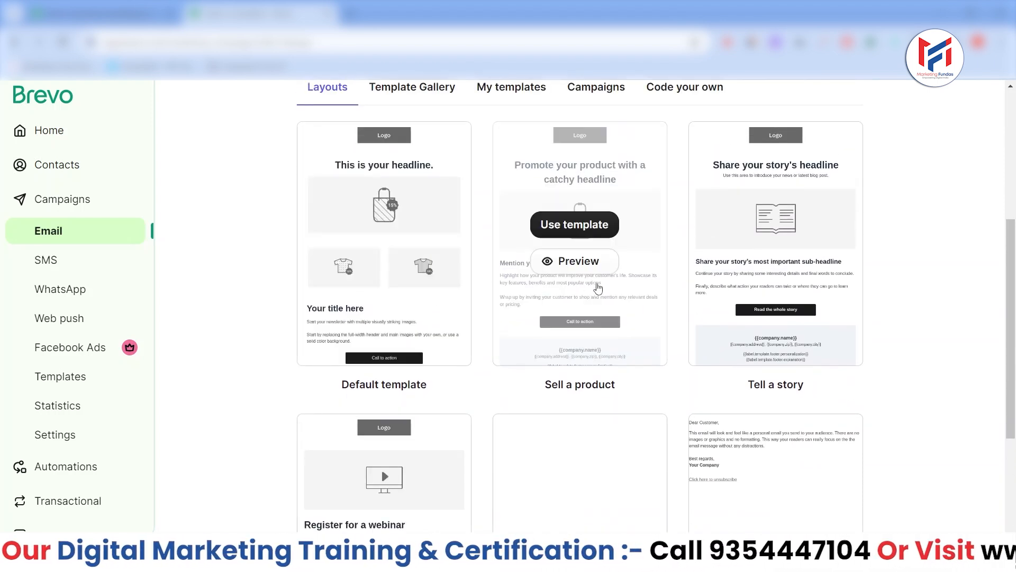
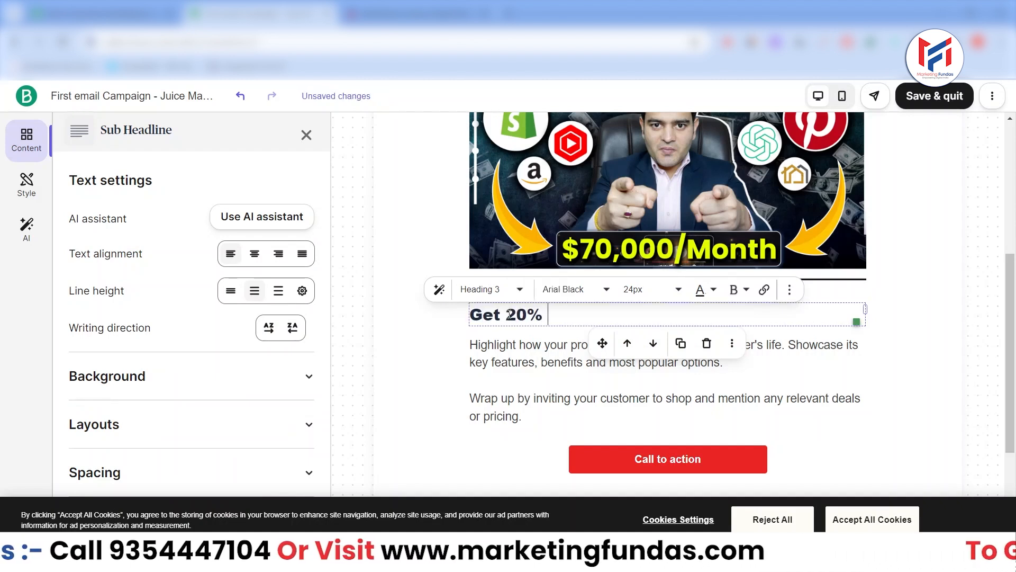
Complete the email's sub-headline so it reads "Get 20% Off Today!".
{"action": "type", "text": "Off Toda"}
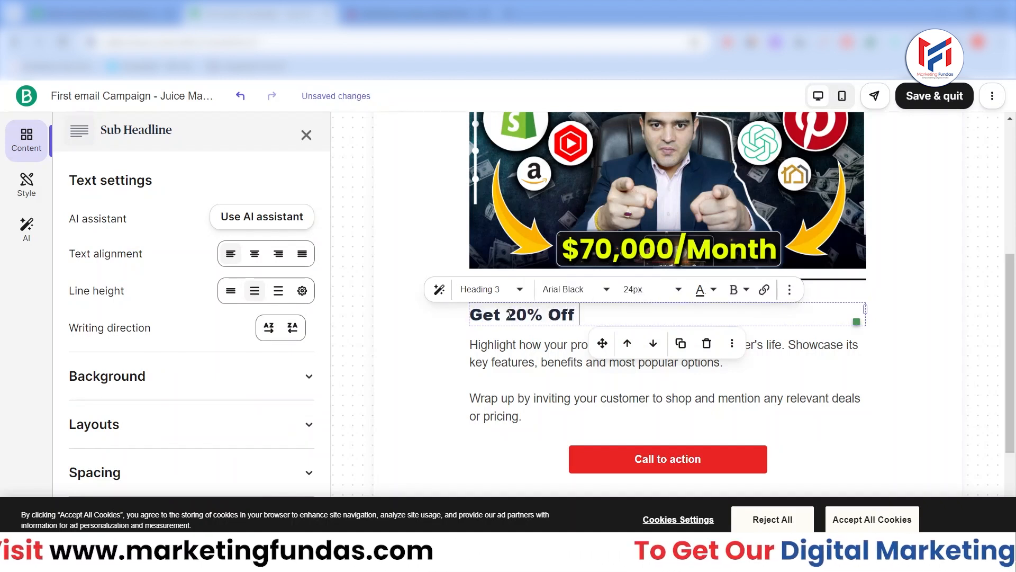
{"action": "type", "text": "y!"}
{"action": "left_click", "coordinate": [497, 354]}
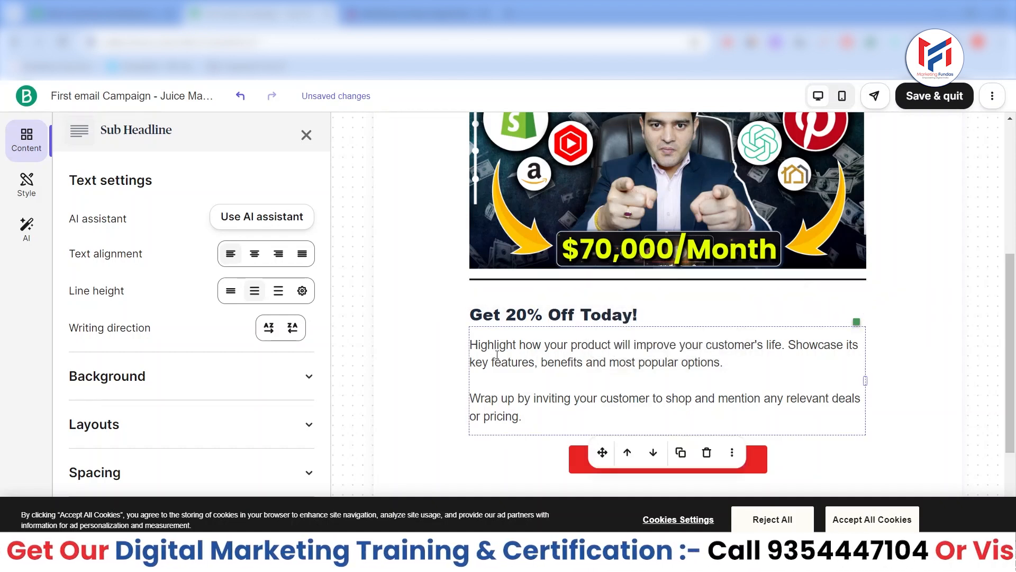
{"action": "left_click", "coordinate": [590, 377]}
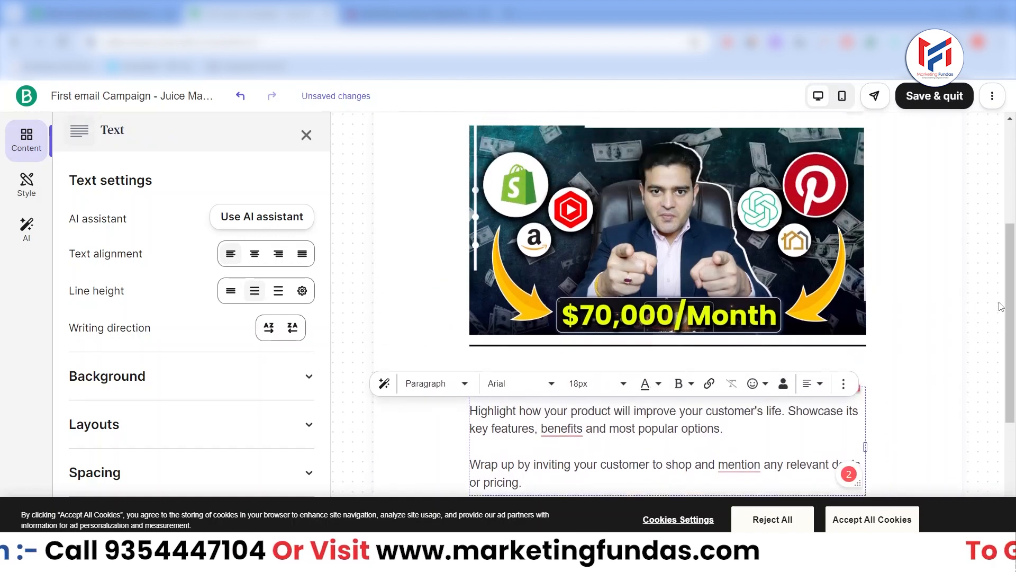
Change the label of the red call-to-action button below the body text to "Buy Now".
{"action": "scroll", "coordinate": [1001, 307], "scroll_direction": "down", "scroll_amount": 4}
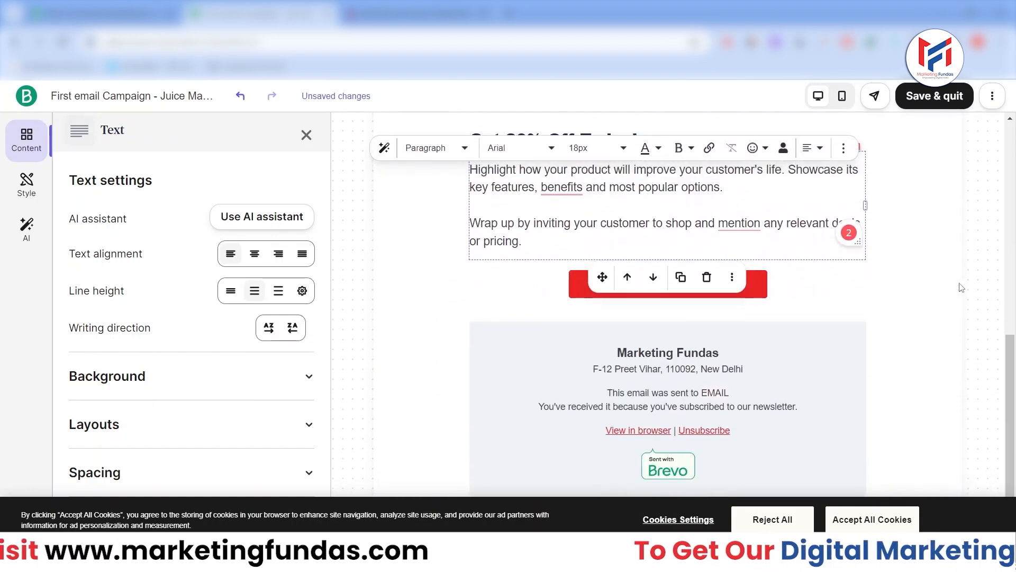
{"action": "left_click", "coordinate": [707, 297]}
{"action": "left_click", "coordinate": [666, 291]}
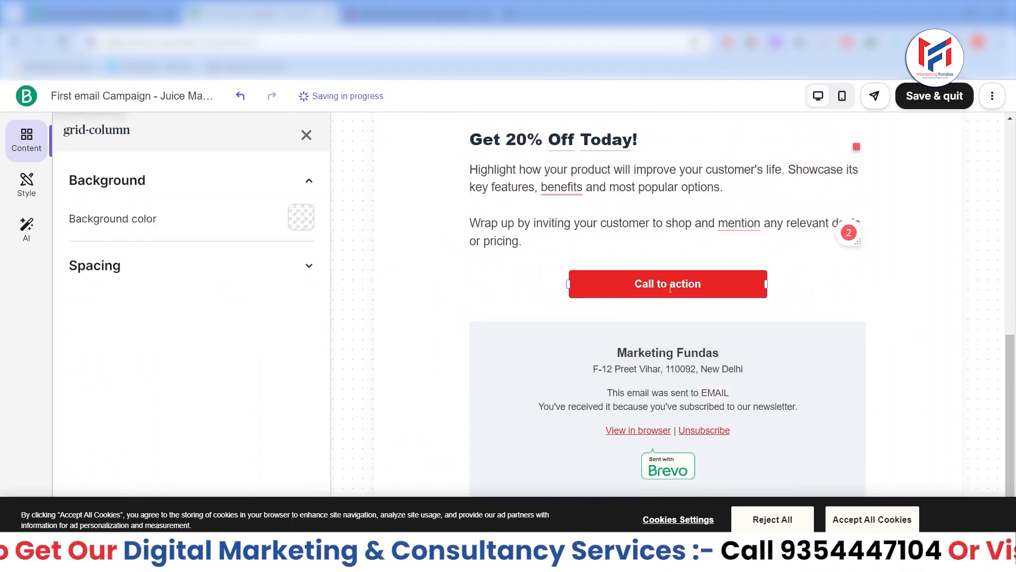
{"action": "left_click", "coordinate": [669, 286]}
{"action": "type", "text": "Buy "}
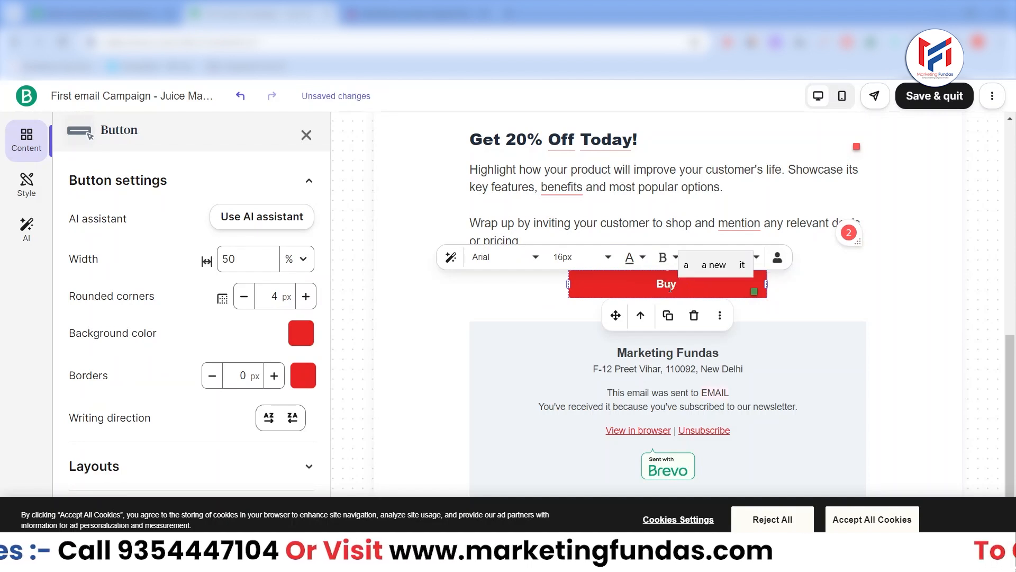
{"action": "type", "text": "NOw"}
{"action": "key", "text": "BackSpace"}
{"action": "key", "text": "BackSpace"}
{"action": "type", "text": "ow"}
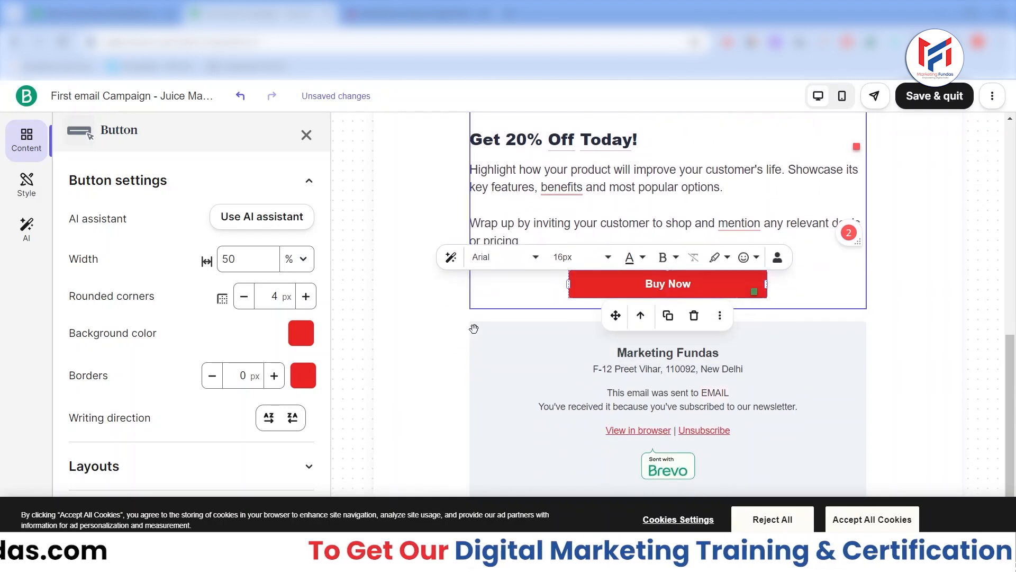
Look over the Buy Now button's settings and review the email design from header to footer.
{"action": "scroll", "coordinate": [568, 294], "scroll_direction": "up", "scroll_amount": 1}
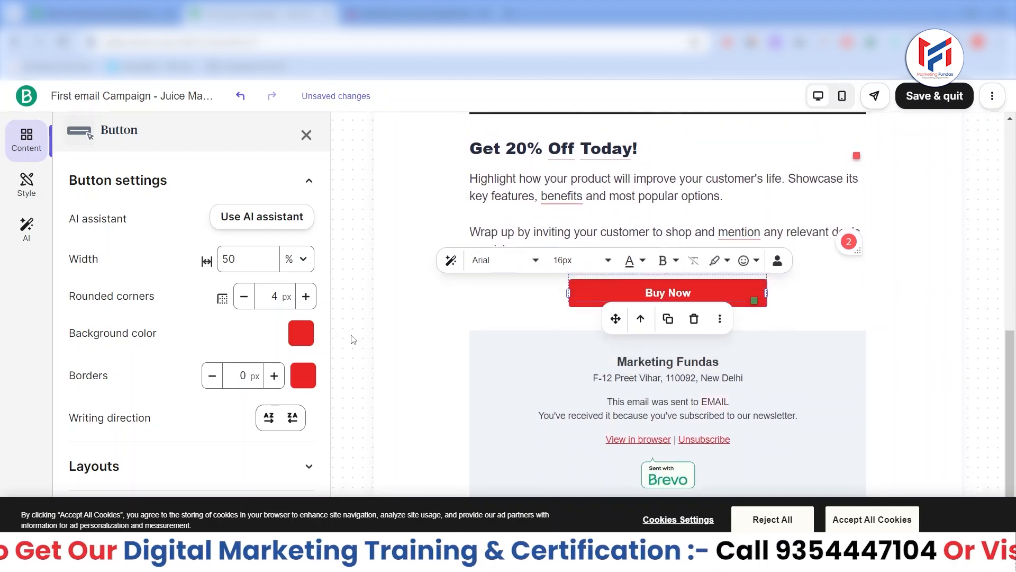
{"action": "scroll", "coordinate": [268, 347], "scroll_direction": "down", "scroll_amount": 2}
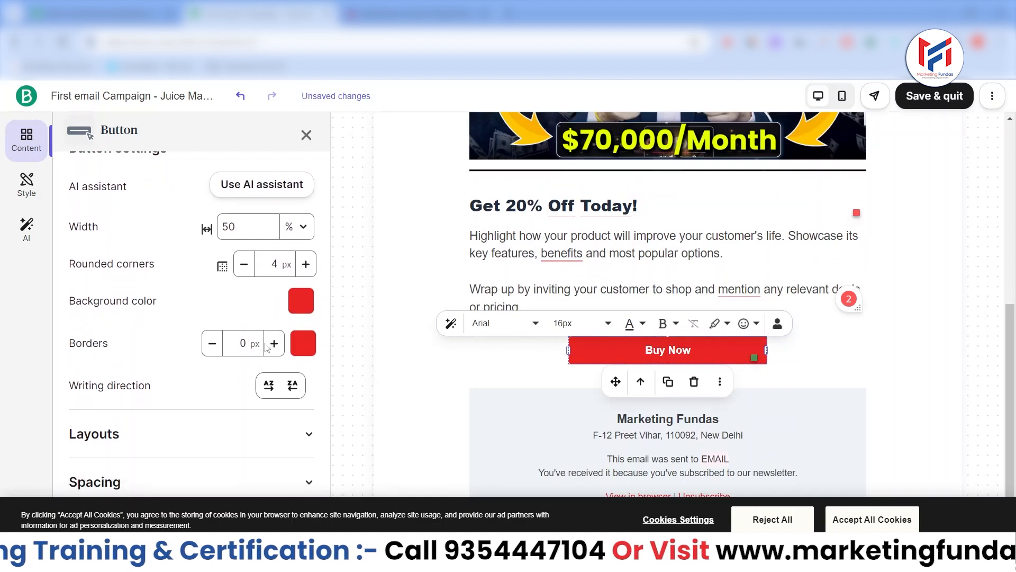
{"action": "scroll", "coordinate": [265, 343], "scroll_direction": "up", "scroll_amount": 1}
{"action": "left_click", "coordinate": [249, 178]}
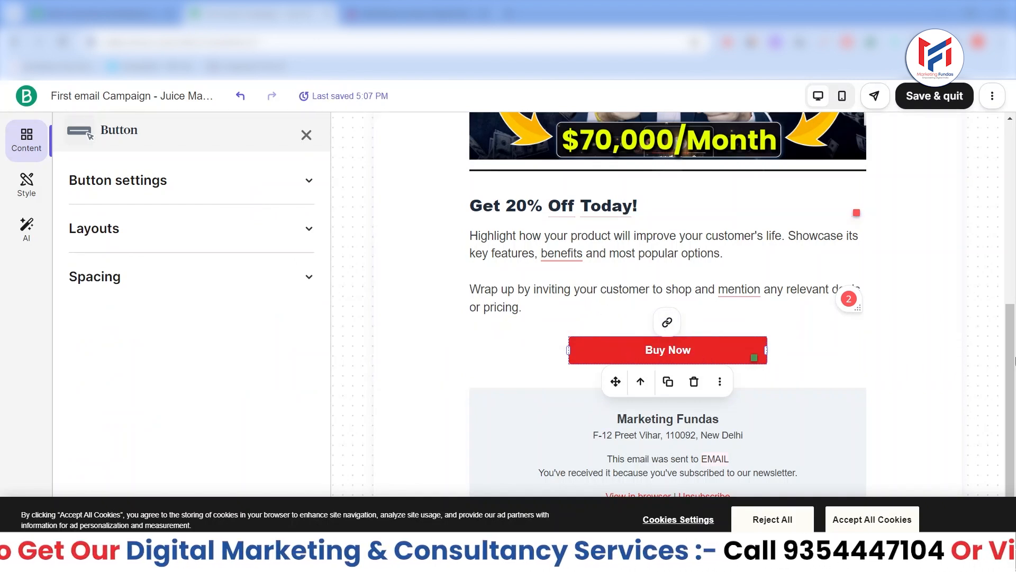
{"action": "left_click_drag", "start_coordinate": [1011, 378], "coordinate": [1014, 163]}
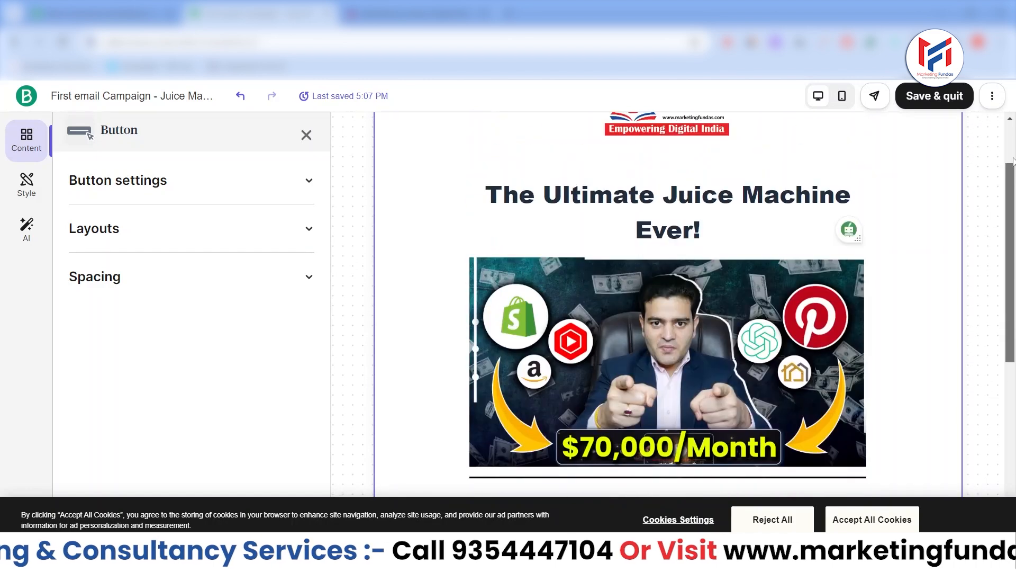
{"action": "scroll", "coordinate": [797, 299], "scroll_direction": "down", "scroll_amount": 6}
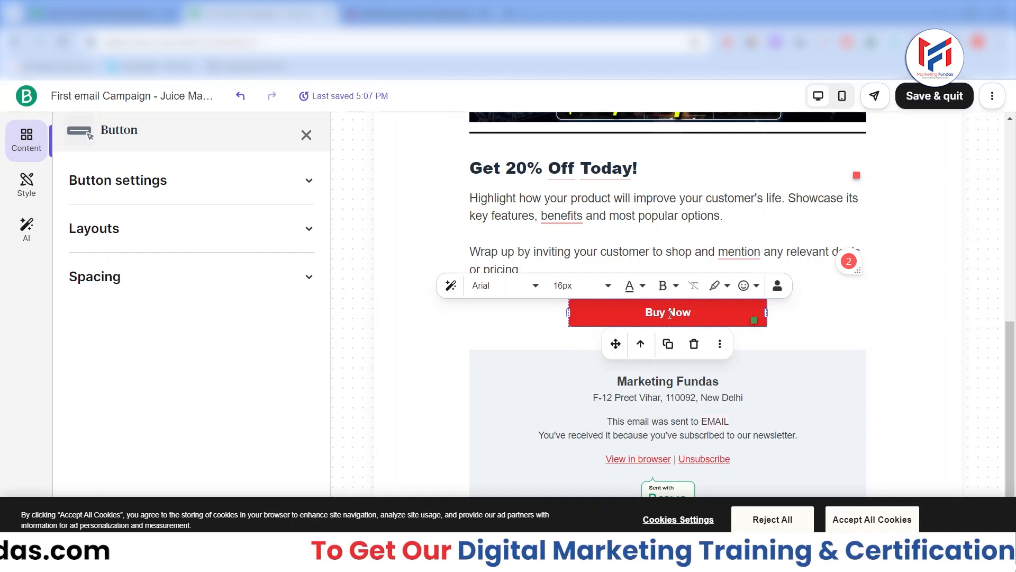
Switch to the Marketing Fundas website, open its SEO Services page and copy the page address.
{"action": "left_click", "coordinate": [418, 15]}
{"action": "mouse_move", "coordinate": [163, 178]}
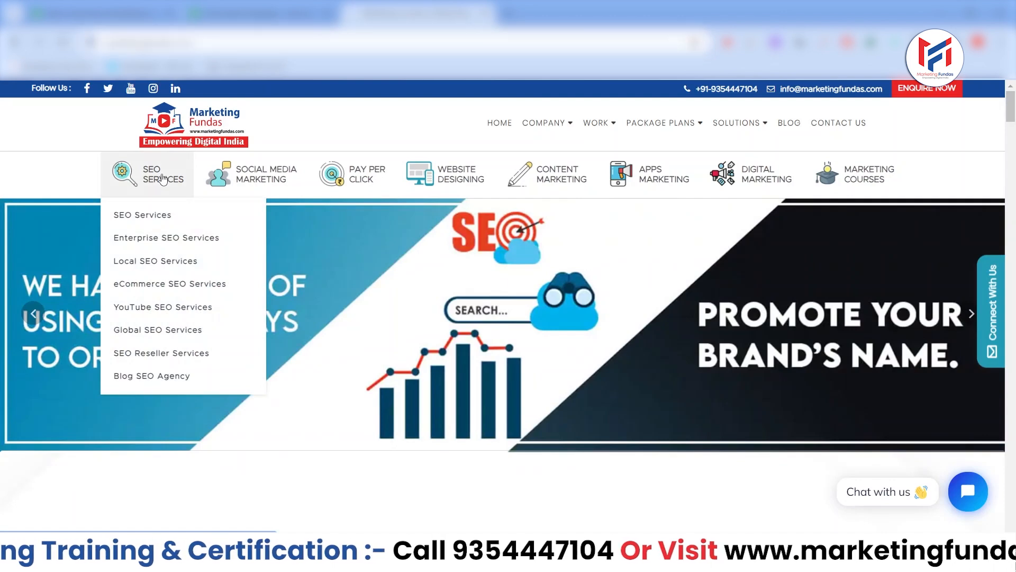
{"action": "left_click", "coordinate": [162, 190]}
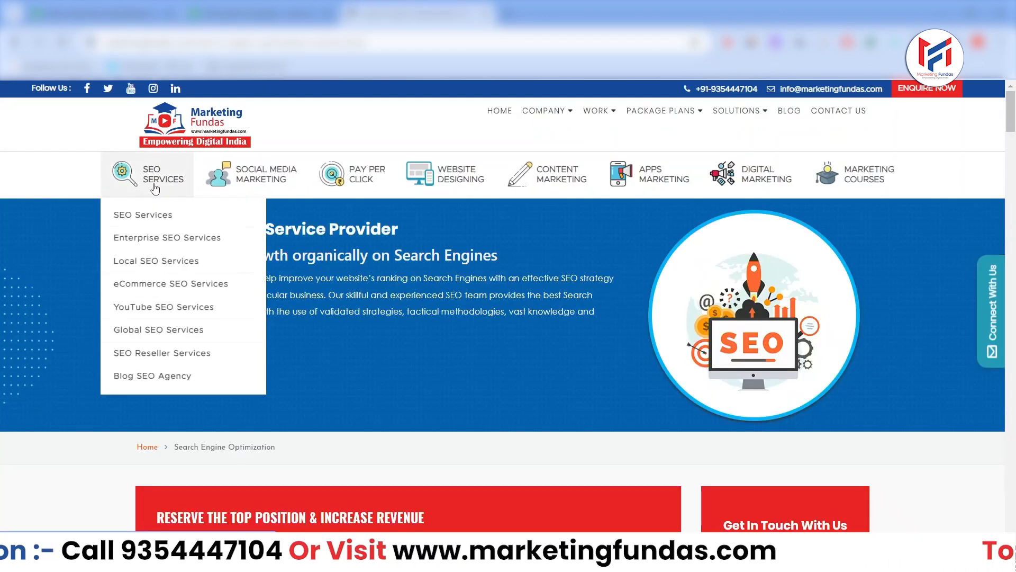
{"action": "right_click", "coordinate": [276, 41]}
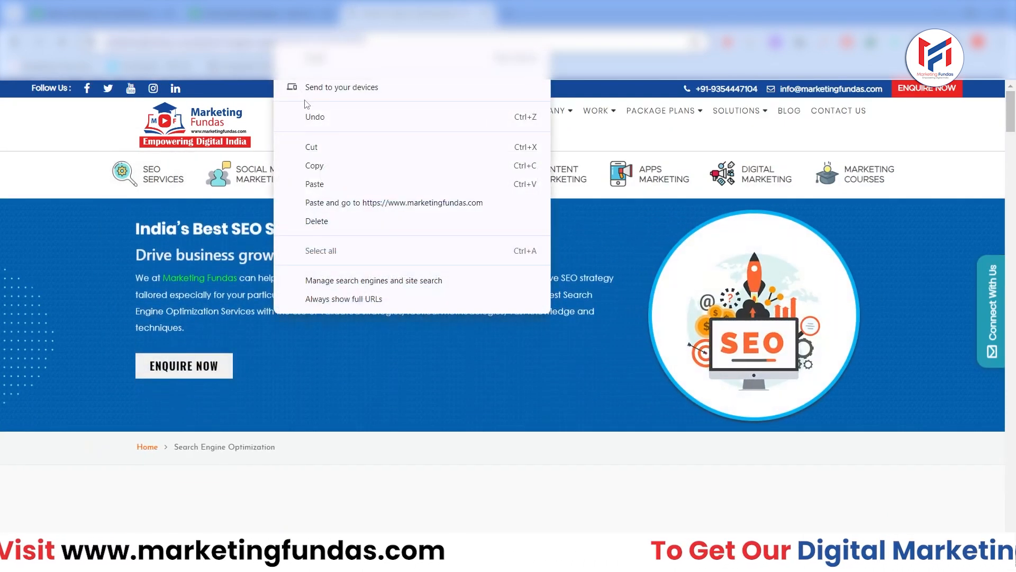
{"action": "left_click", "coordinate": [320, 184]}
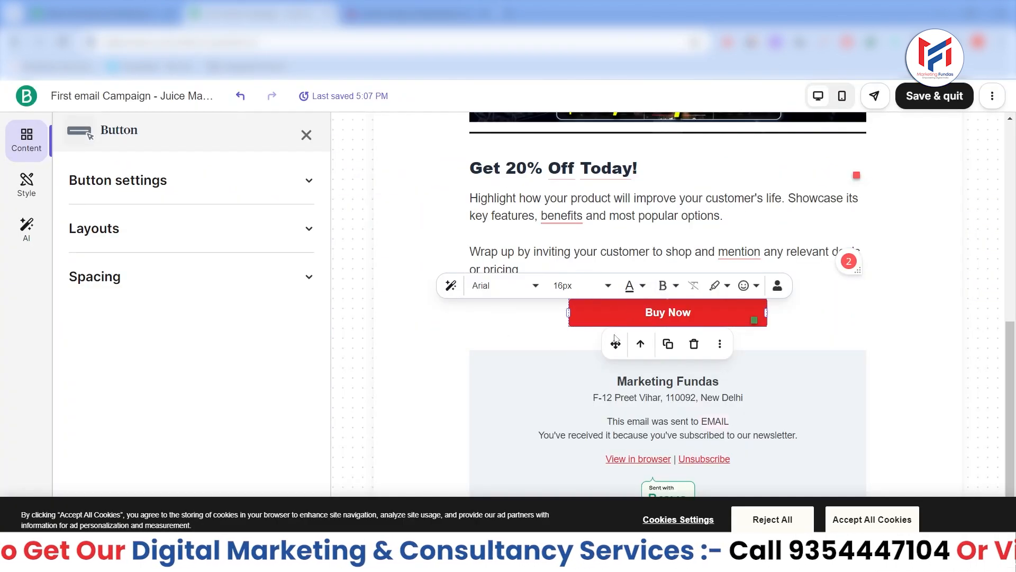
Insert an absolute URL link on the Buy Now button, using the copied search-engine-optimization-services.html address as its target.
{"action": "left_click", "coordinate": [545, 335]}
{"action": "left_click", "coordinate": [655, 315]}
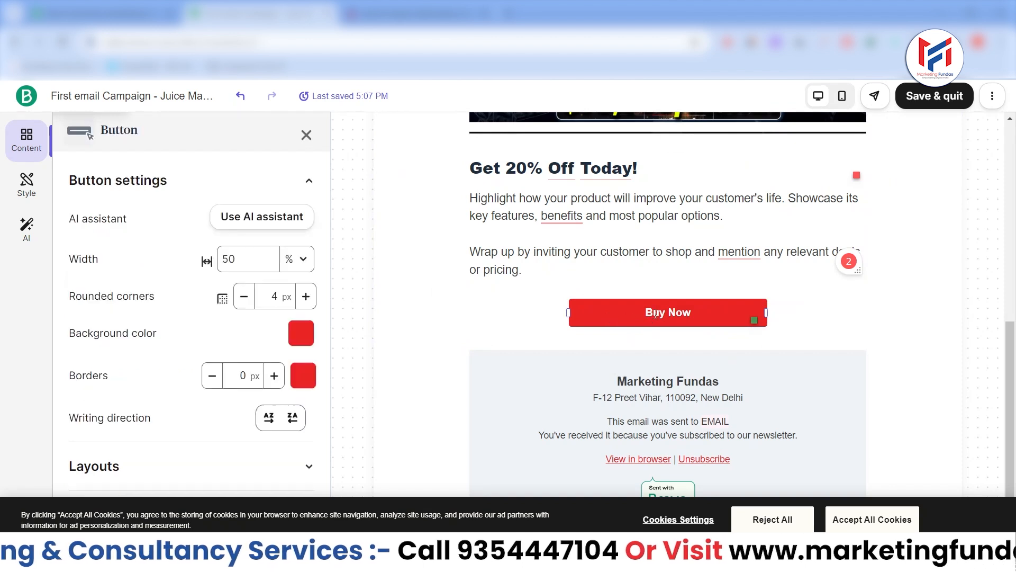
{"action": "left_click", "coordinate": [667, 286]}
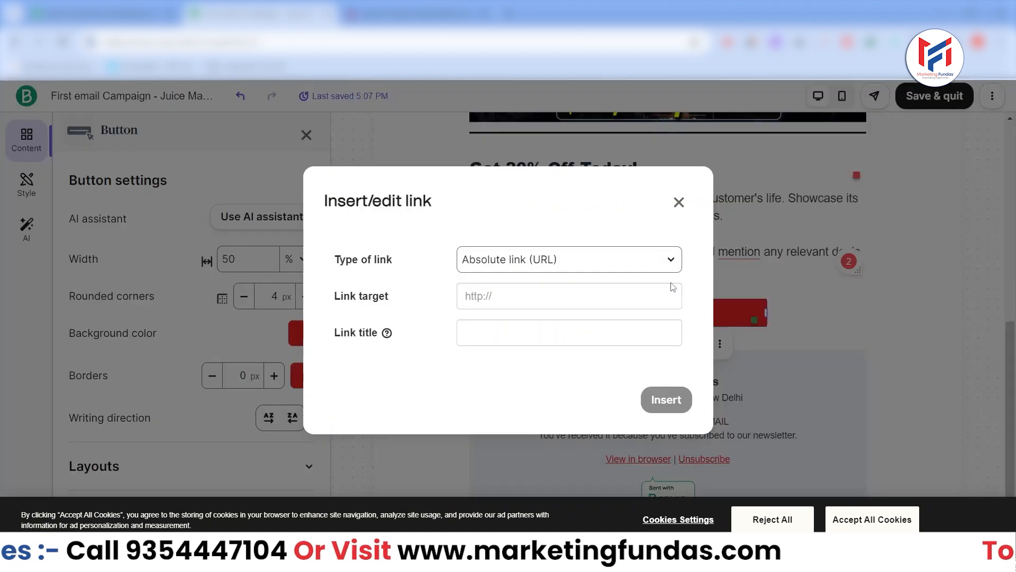
{"action": "left_click", "coordinate": [504, 298]}
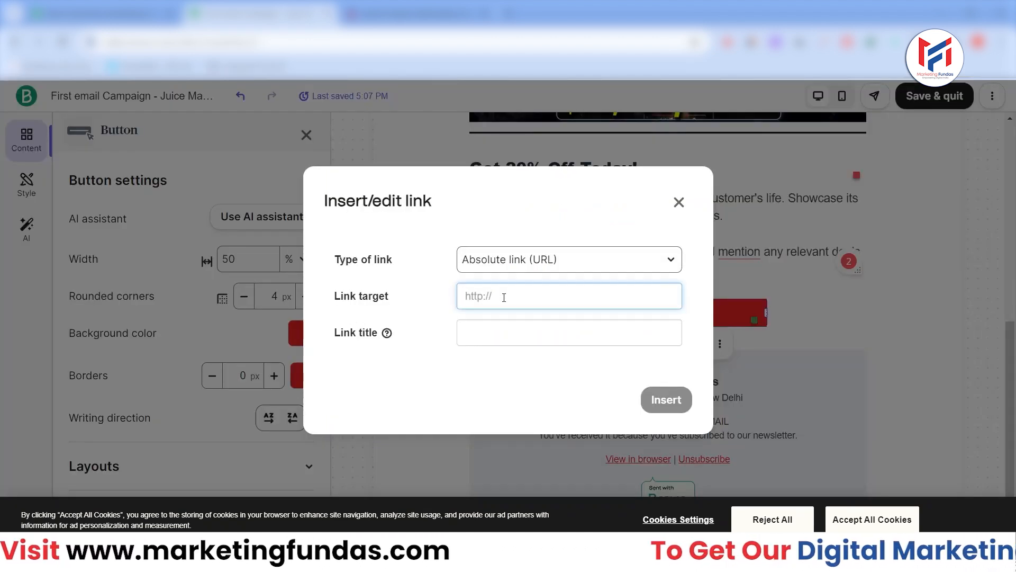
{"action": "right_click", "coordinate": [505, 297]}
{"action": "left_click", "coordinate": [554, 121]}
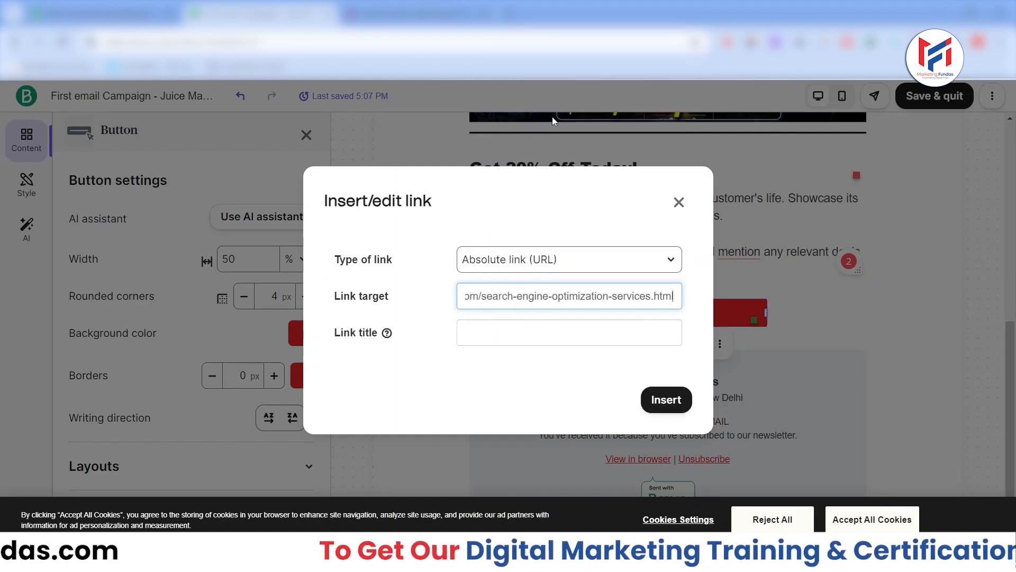
{"action": "left_click", "coordinate": [514, 340]}
{"action": "left_click", "coordinate": [659, 401]}
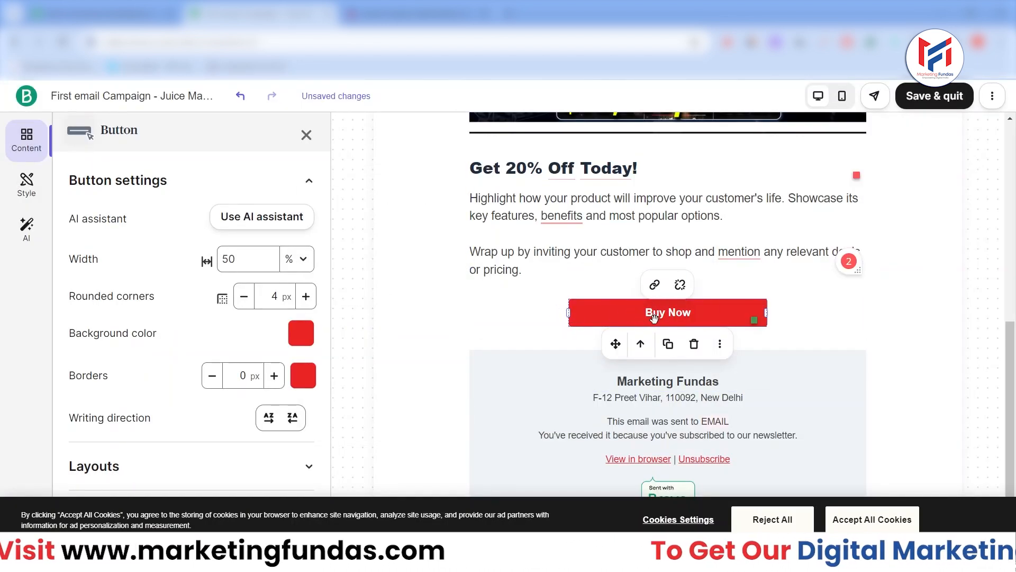
Check the button's target page on the website, and save and quit the email design.
{"action": "left_click", "coordinate": [395, 14]}
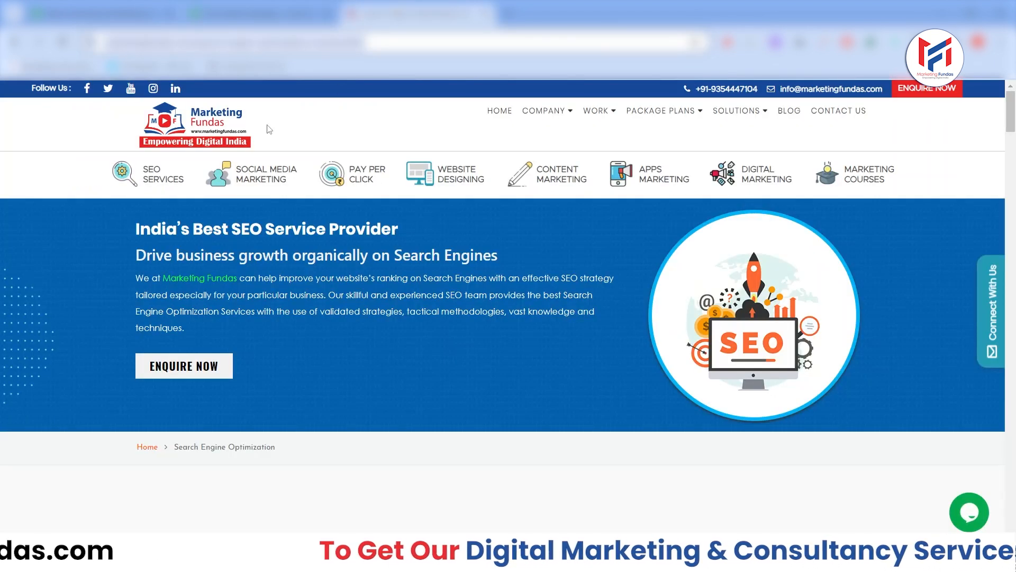
{"action": "mouse_move", "coordinate": [1012, 127]}
{"action": "left_mouse_down"}
{"action": "mouse_move", "coordinate": [1013, 297]}
{"action": "mouse_move", "coordinate": [1010, 110]}
{"action": "left_mouse_up"}
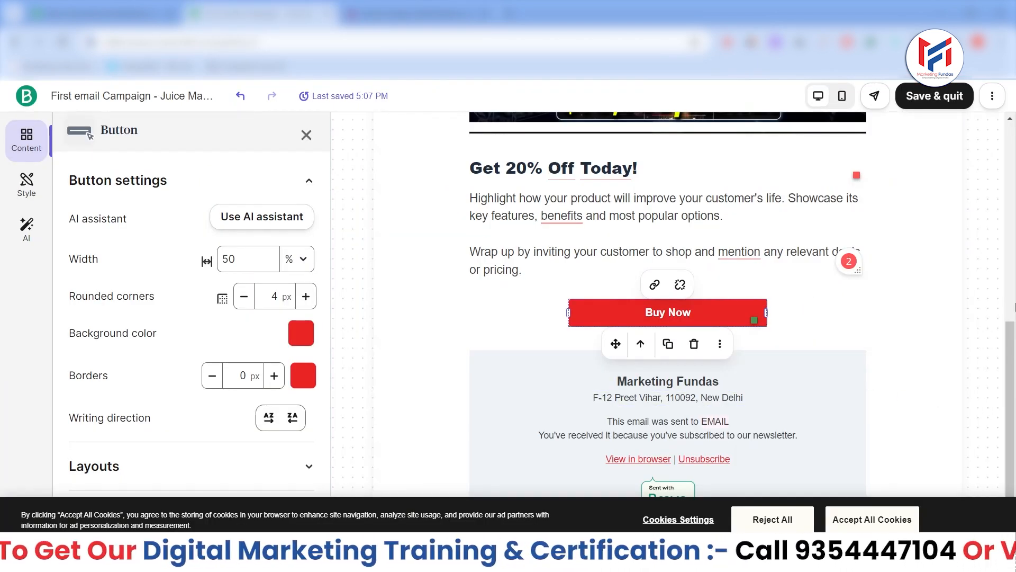
{"action": "left_click_drag", "start_coordinate": [1014, 320], "coordinate": [1011, 121]}
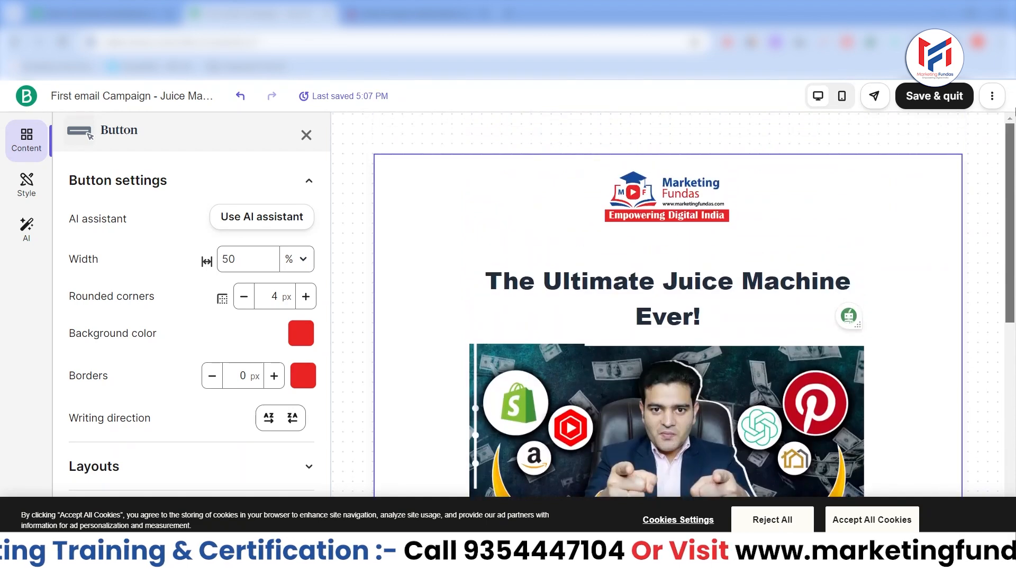
{"action": "left_click", "coordinate": [935, 97]}
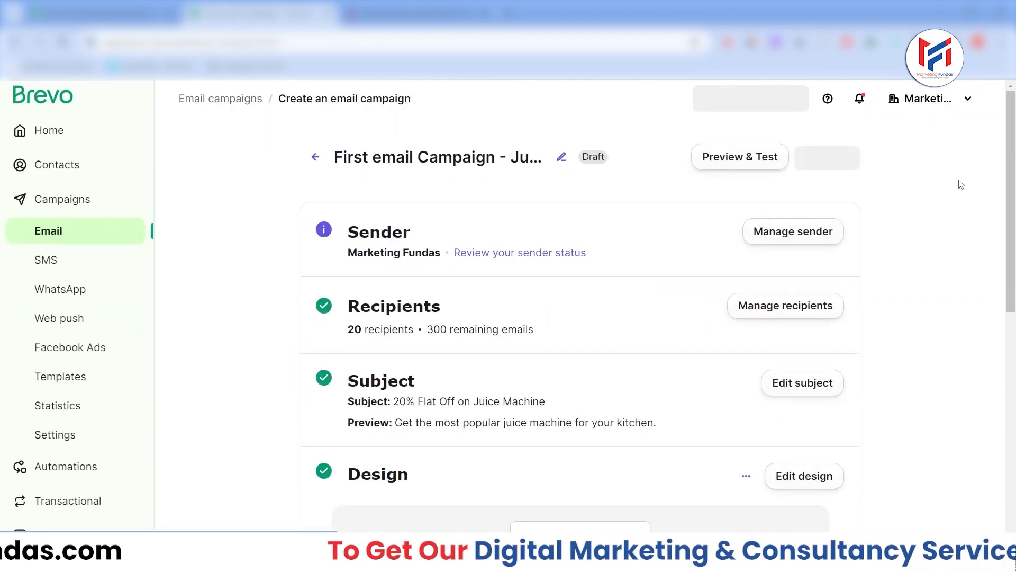
Review the campaign summary's sender, recipients, subject, design preview and additional settings.
{"action": "scroll", "coordinate": [382, 256], "scroll_direction": "down", "scroll_amount": 1}
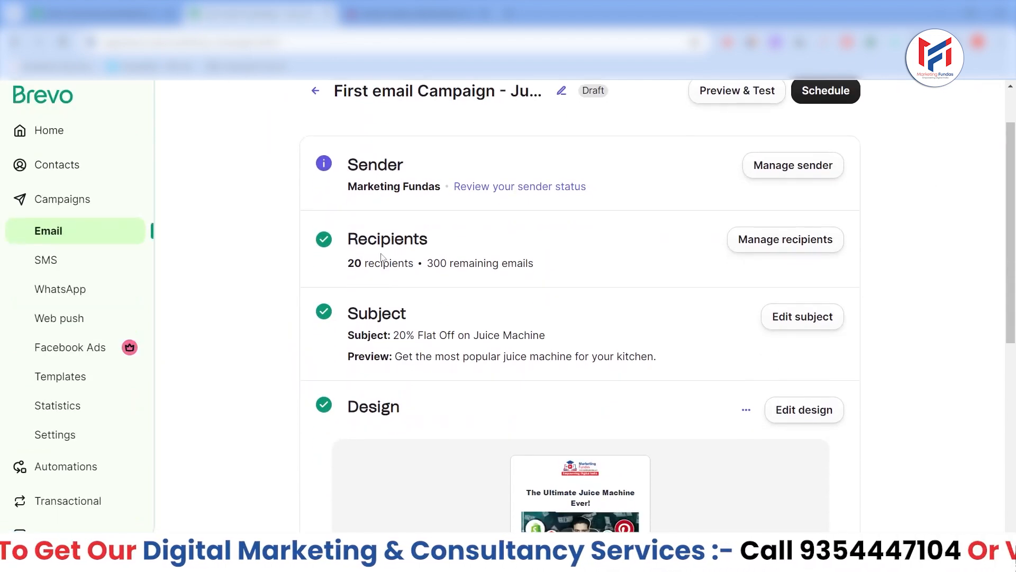
{"action": "scroll", "coordinate": [382, 257], "scroll_direction": "down", "scroll_amount": 4}
{"action": "scroll", "coordinate": [381, 253], "scroll_direction": "up", "scroll_amount": 3}
{"action": "scroll", "coordinate": [382, 254], "scroll_direction": "up", "scroll_amount": 3}
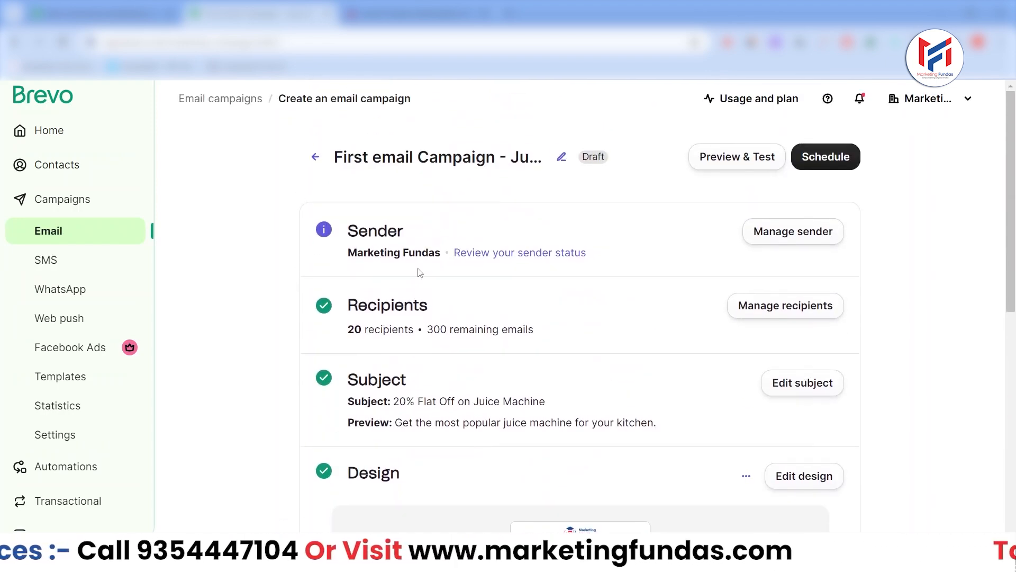
{"action": "scroll", "coordinate": [342, 302], "scroll_direction": "down", "scroll_amount": 2}
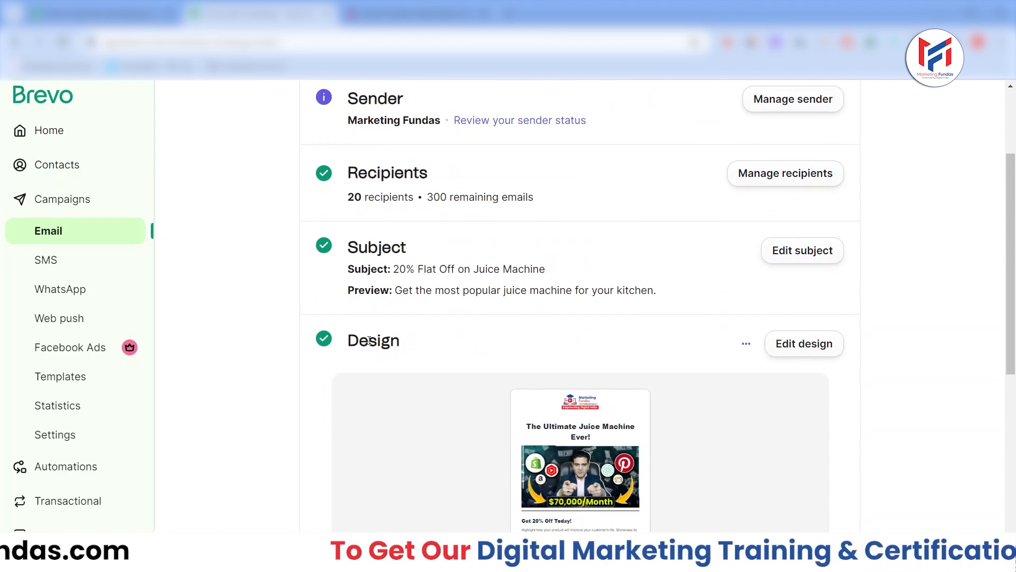
{"action": "scroll", "coordinate": [369, 341], "scroll_direction": "down", "scroll_amount": 5}
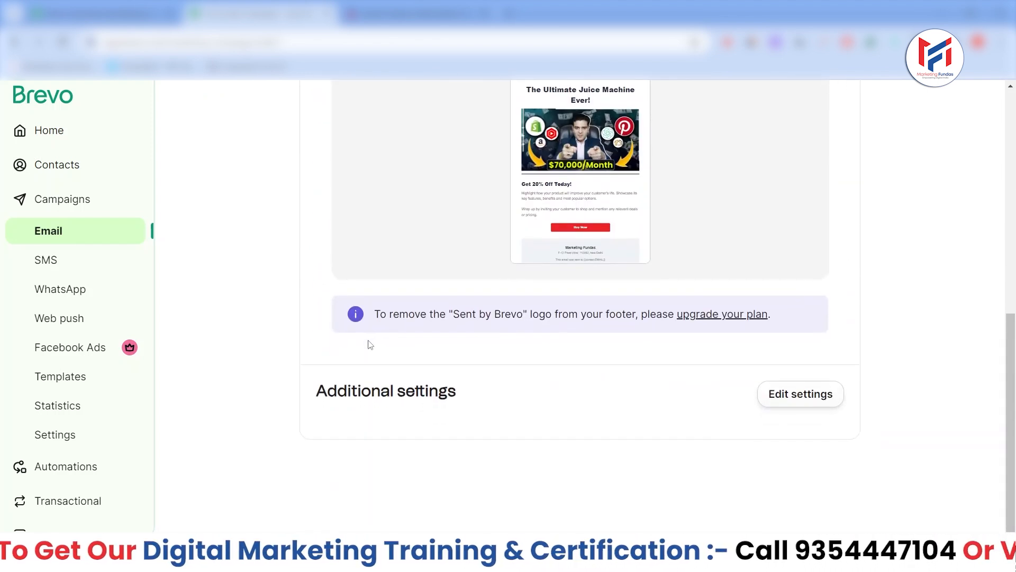
{"action": "left_click_drag", "start_coordinate": [1015, 394], "coordinate": [1015, 137]}
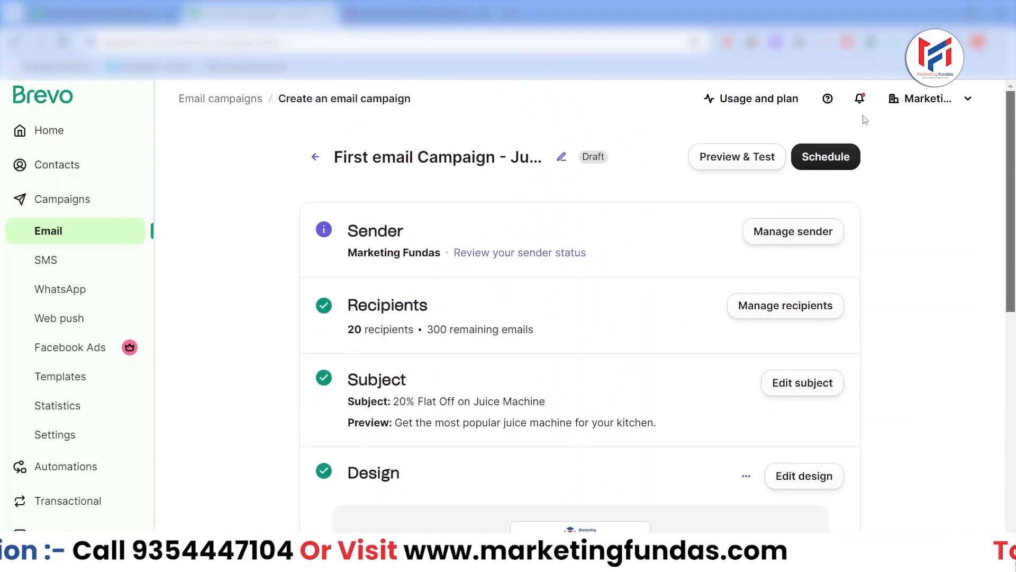
Open the campaign's scheduling options, choose Schedule for later and look at the send date calendar.
{"action": "left_click", "coordinate": [818, 162]}
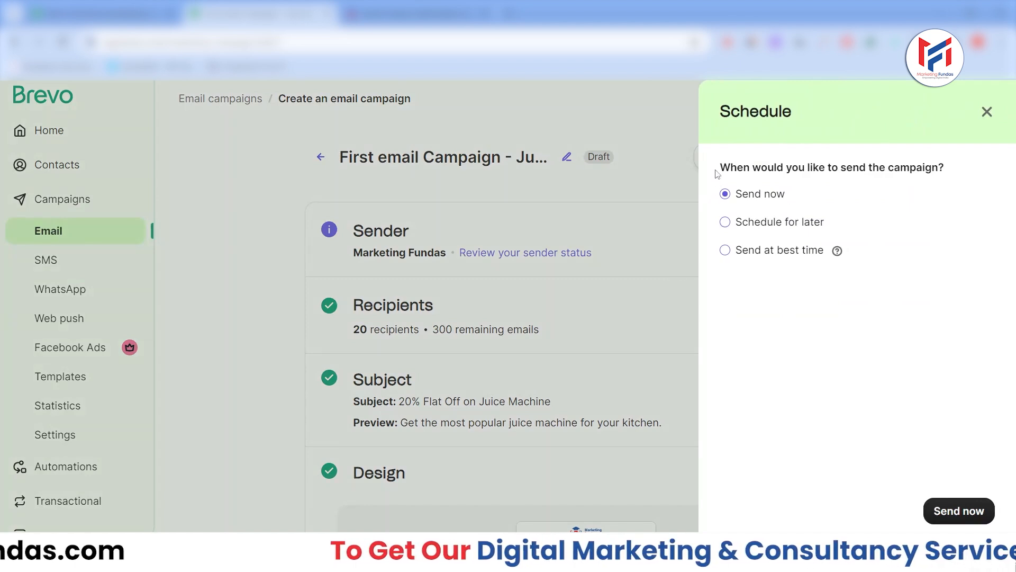
{"action": "left_click_drag", "start_coordinate": [718, 174], "coordinate": [955, 174]}
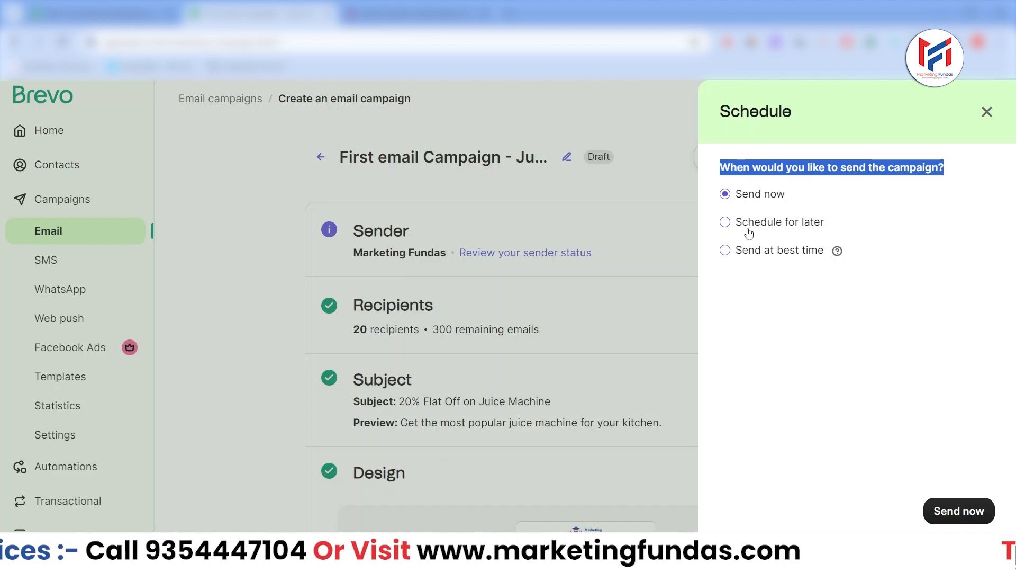
{"action": "left_click", "coordinate": [725, 223]}
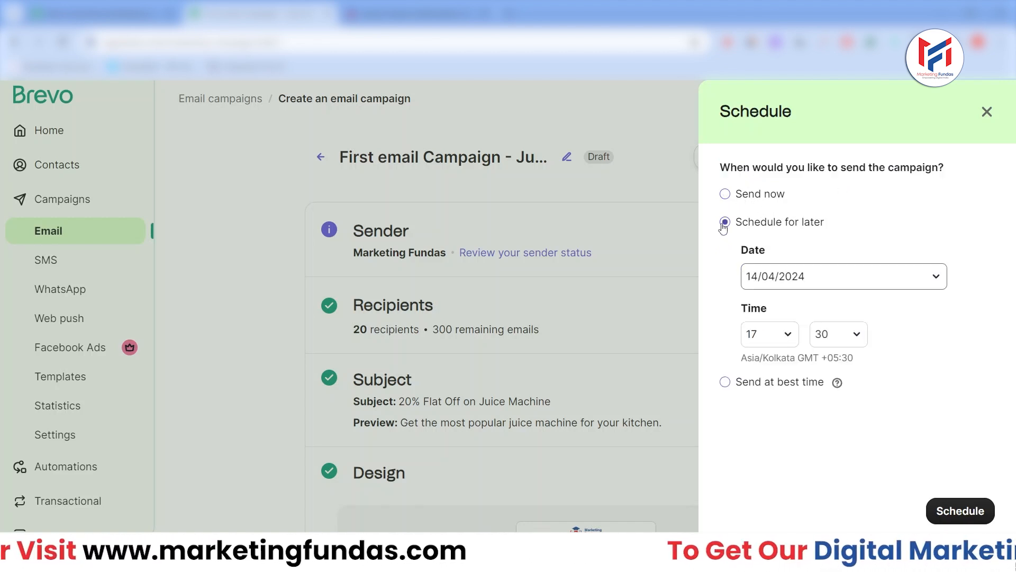
{"action": "left_click", "coordinate": [842, 283]}
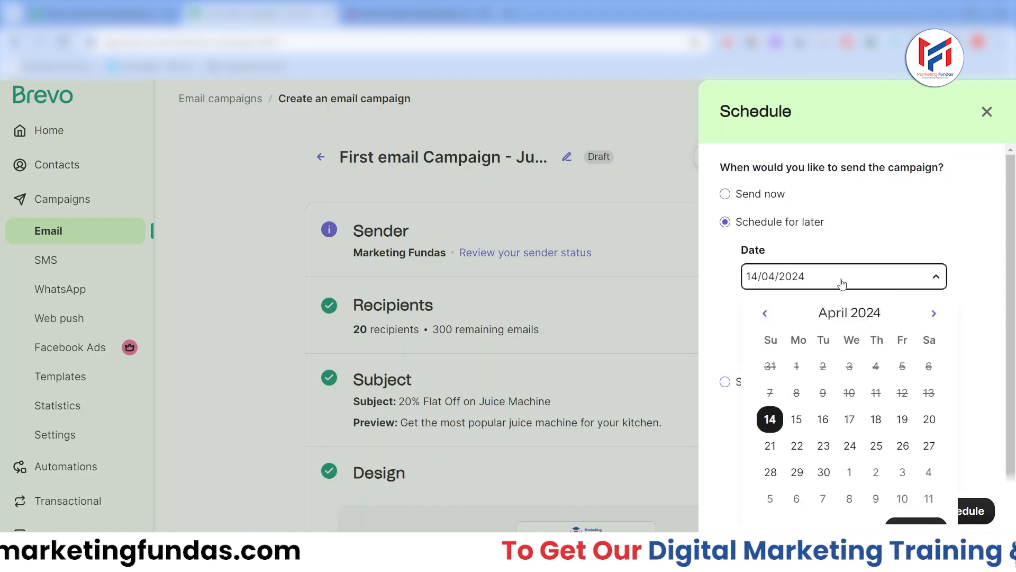
{"action": "left_click", "coordinate": [877, 226]}
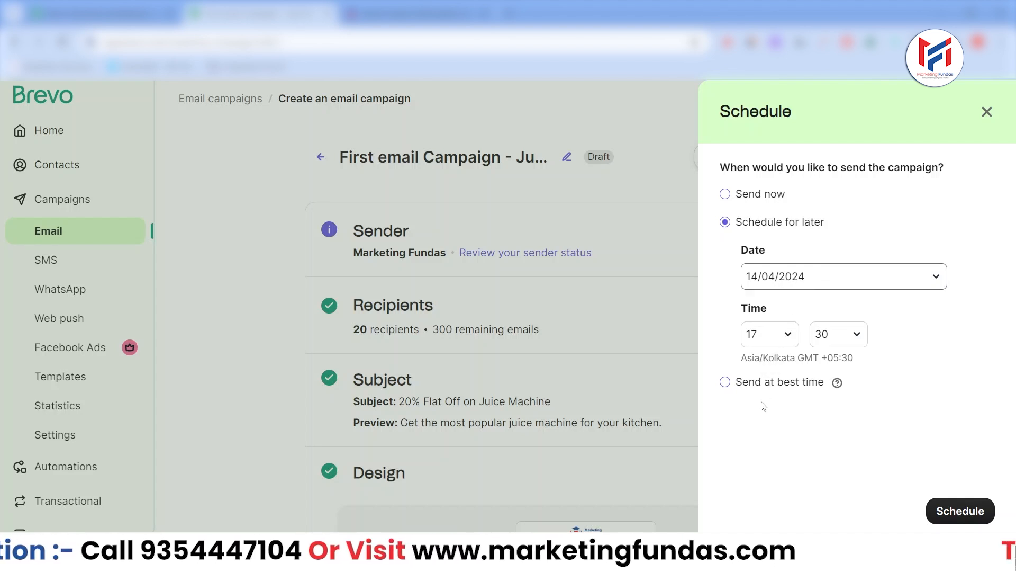
Check what the Send at best time scheduling option offers.
{"action": "left_click", "coordinate": [726, 382]}
{"action": "scroll", "coordinate": [815, 285], "scroll_direction": "down", "scroll_amount": 2}
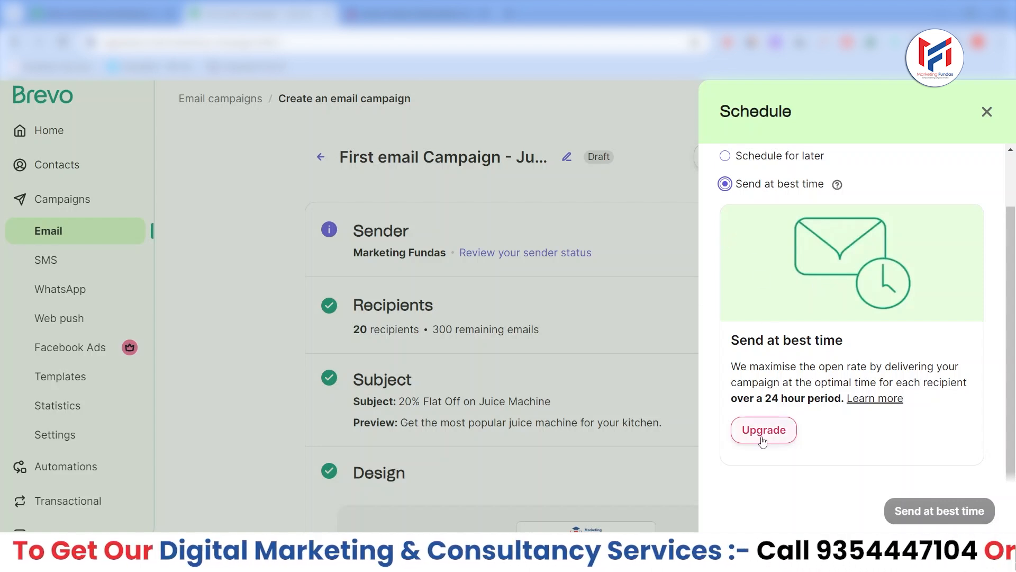
{"action": "scroll", "coordinate": [783, 400], "scroll_direction": "up", "scroll_amount": 1}
{"action": "scroll", "coordinate": [783, 400], "scroll_direction": "up", "scroll_amount": 1}
Choose Send now as the sending time and send the campaign immediately.
{"action": "left_click", "coordinate": [726, 193]}
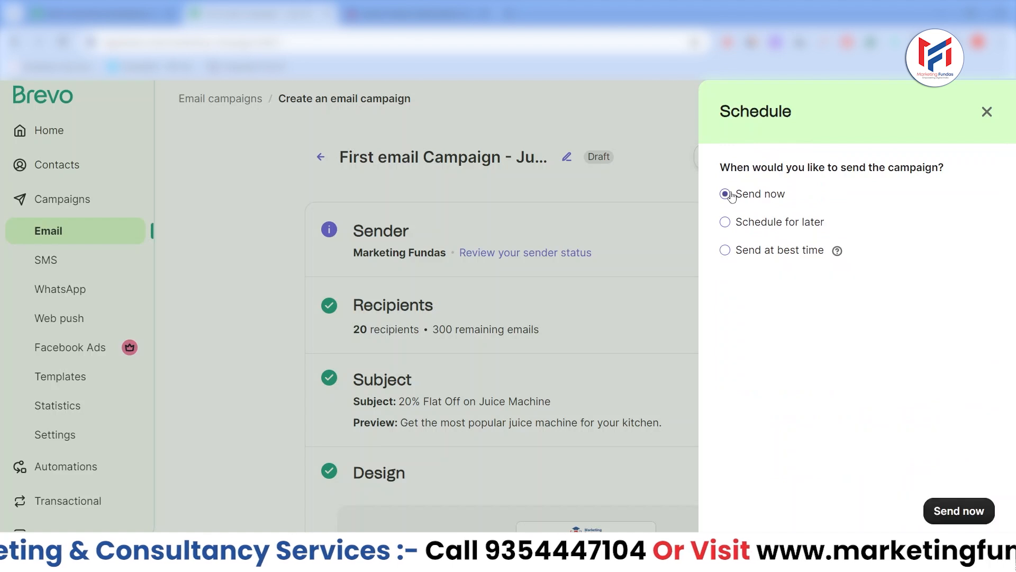
{"action": "left_click_drag", "start_coordinate": [735, 193], "coordinate": [802, 196]}
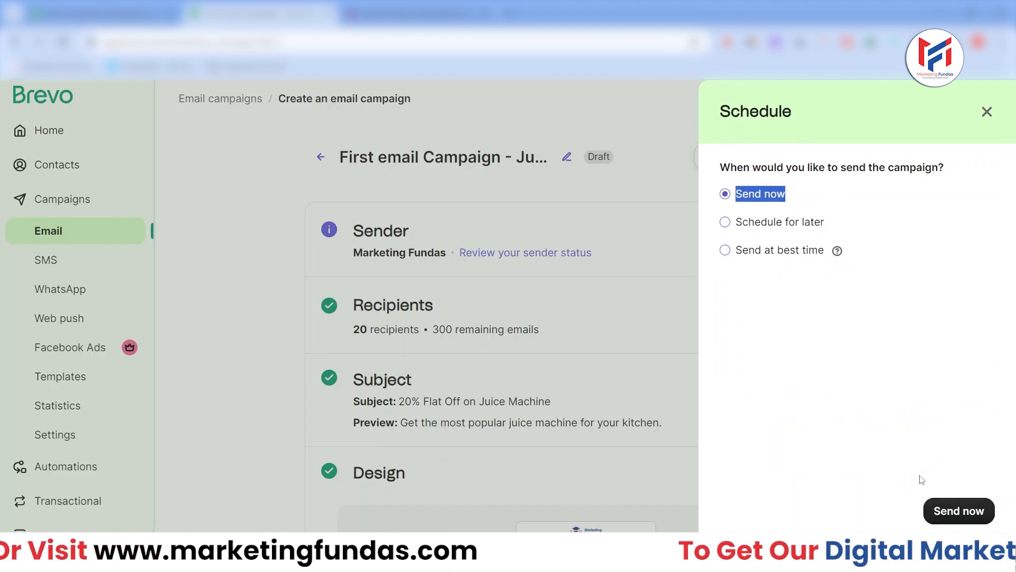
{"action": "left_click", "coordinate": [957, 510]}
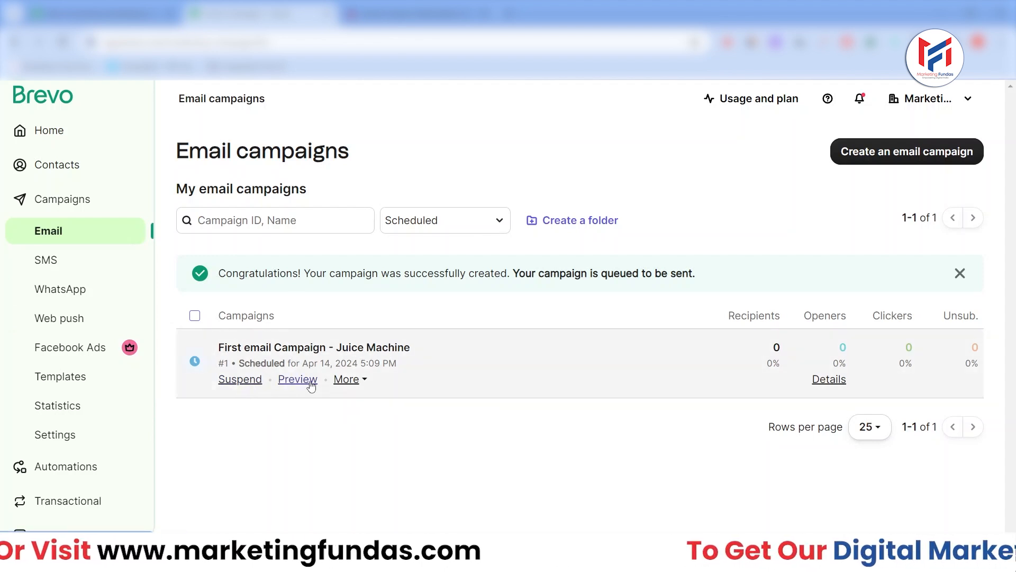
Look at the additional actions for the Juice Machine campaign and reload the email campaigns list to check its status.
{"action": "left_click", "coordinate": [355, 382]}
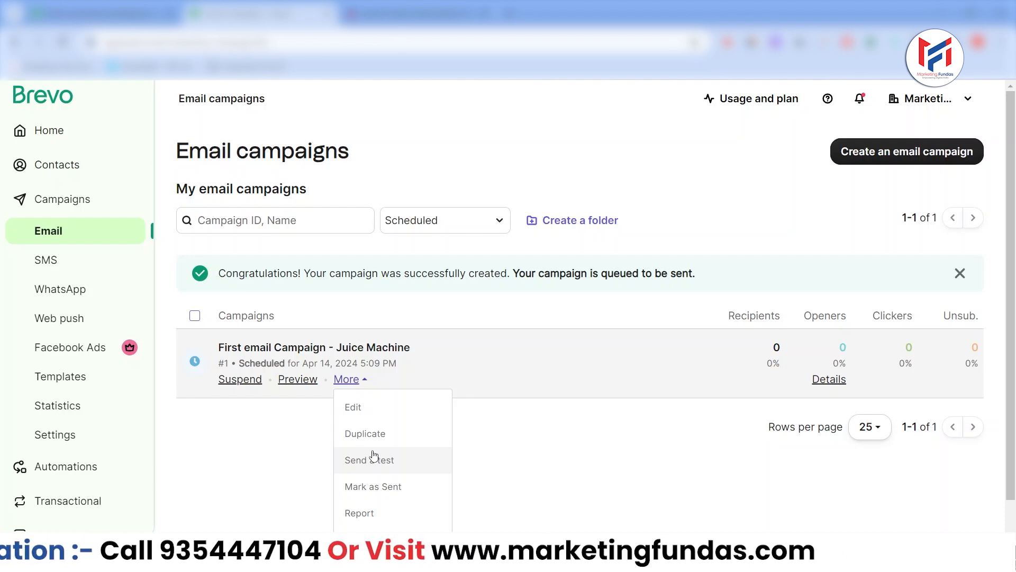
{"action": "left_click", "coordinate": [499, 496]}
{"action": "left_click", "coordinate": [63, 41]}
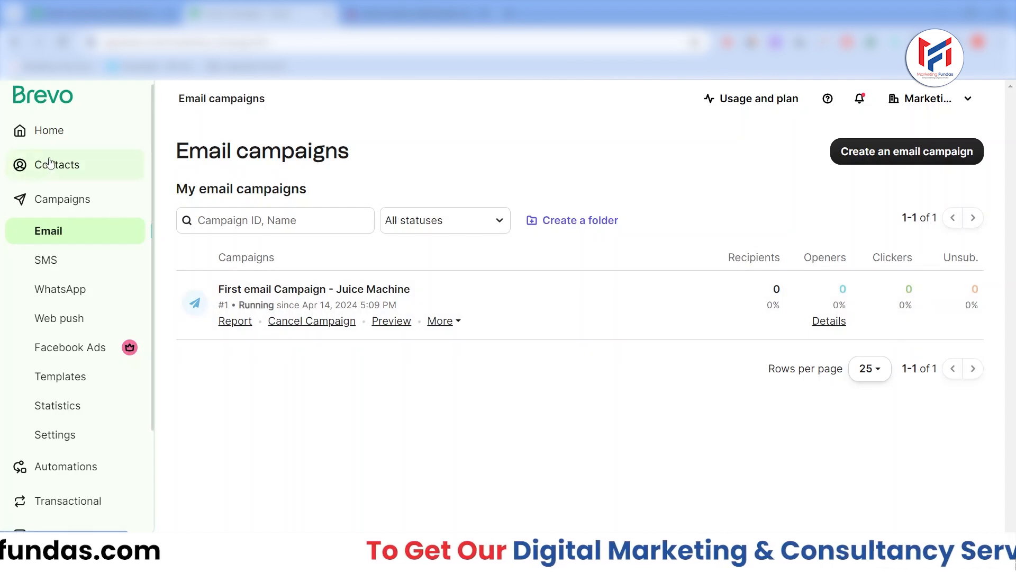
{"action": "scroll", "coordinate": [86, 137], "scroll_direction": "down", "scroll_amount": 1}
{"action": "scroll", "coordinate": [83, 143], "scroll_direction": "up", "scroll_amount": 1}
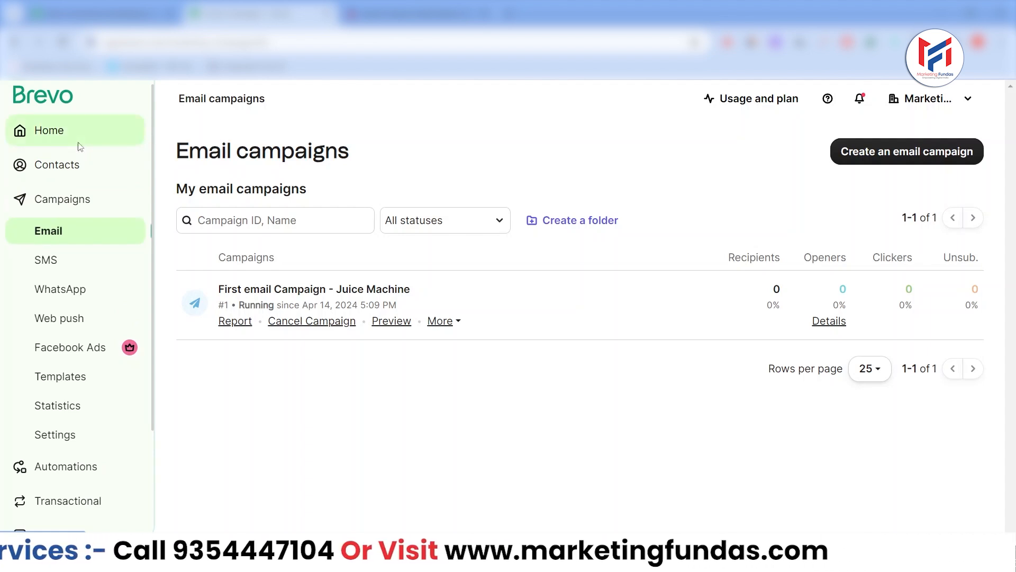
Go to Automations from the home page and start creating the first automation.
{"action": "left_click", "coordinate": [79, 147]}
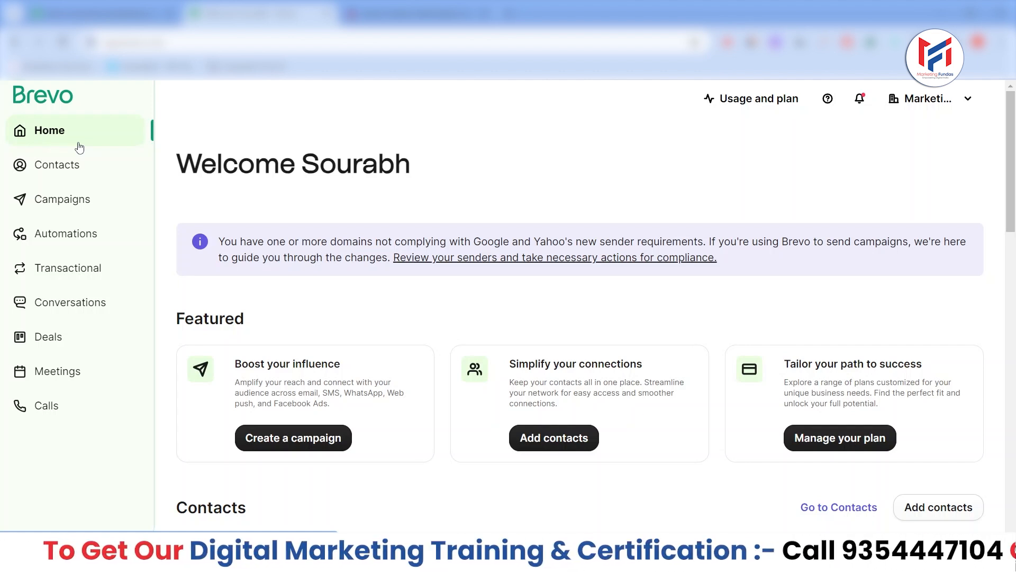
{"action": "left_click", "coordinate": [69, 239]}
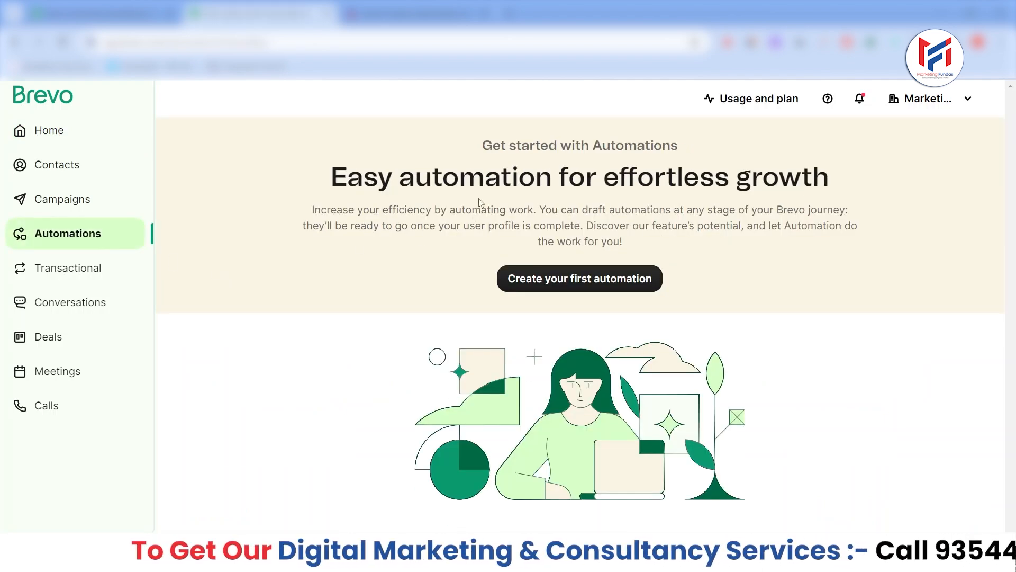
{"action": "left_click_drag", "start_coordinate": [329, 177], "coordinate": [851, 175]}
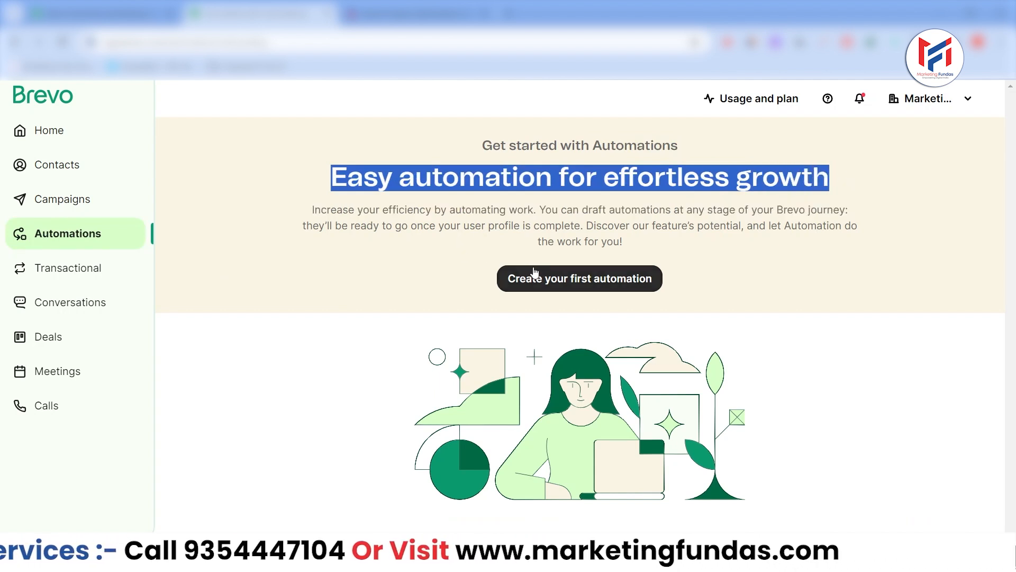
{"action": "left_click", "coordinate": [560, 284]}
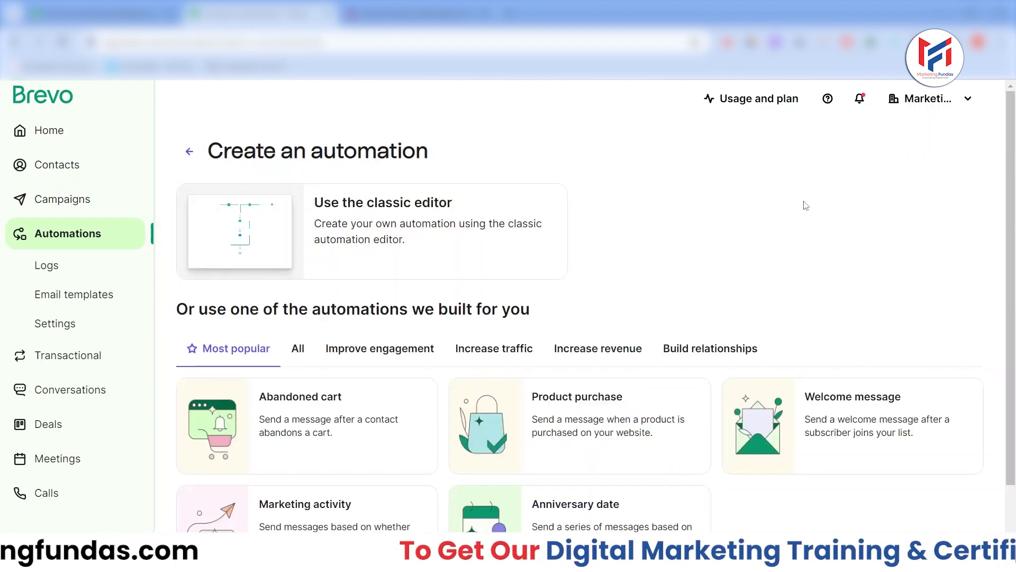
Look over the classic editor option and the most popular prebuilt automations.
{"action": "scroll", "coordinate": [1015, 211], "scroll_direction": "down", "scroll_amount": 1}
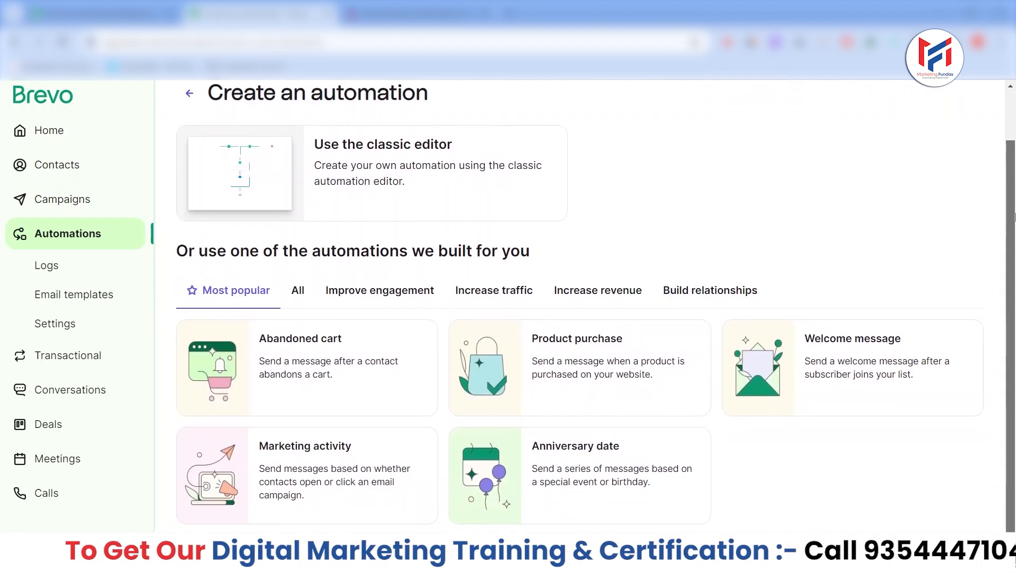
{"action": "scroll", "coordinate": [1015, 212], "scroll_direction": "up", "scroll_amount": 1}
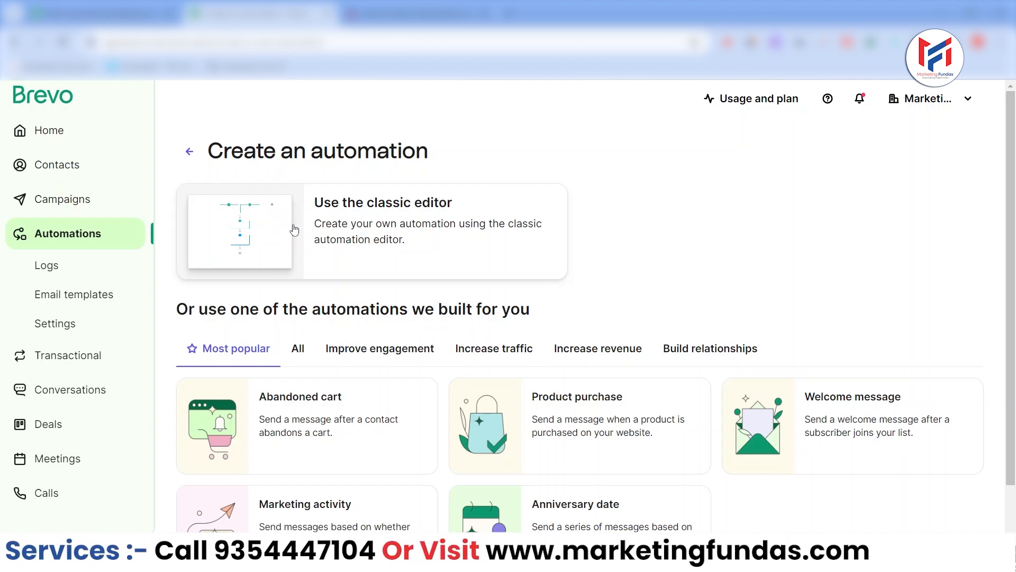
{"action": "scroll", "coordinate": [369, 315], "scroll_direction": "down", "scroll_amount": 1}
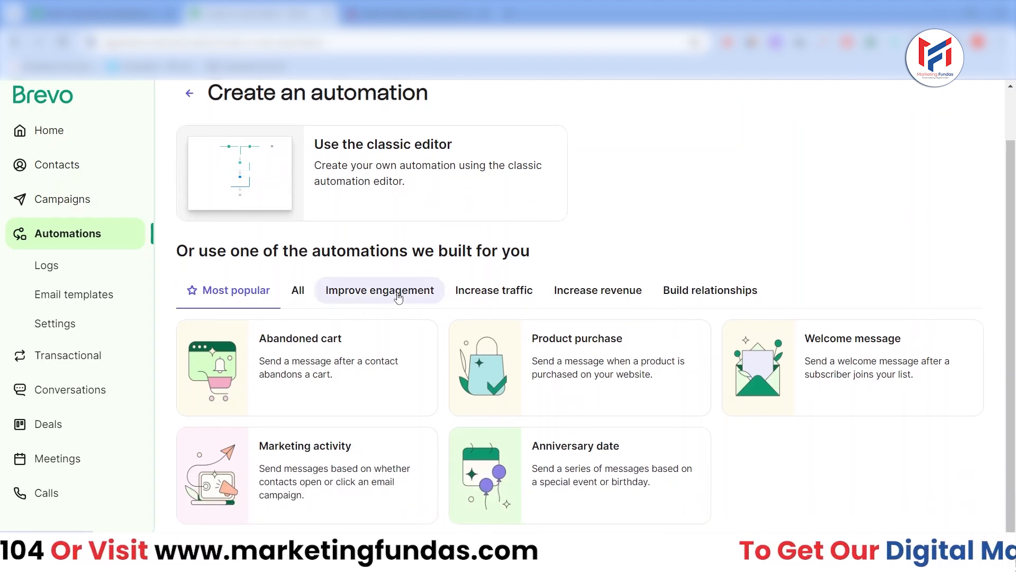
{"action": "left_click_drag", "start_coordinate": [205, 258], "coordinate": [543, 256]}
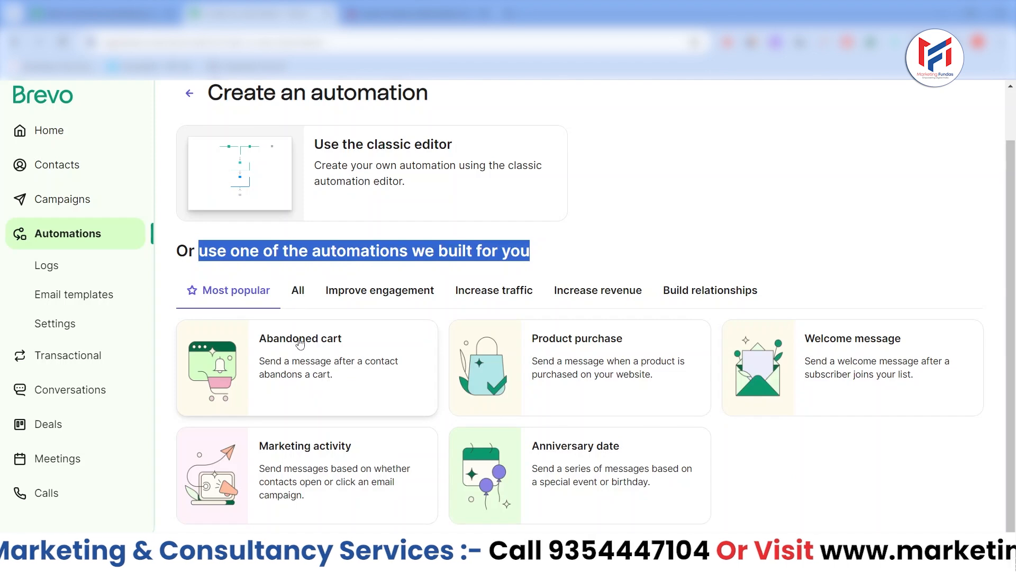
Browse the prebuilt automations for all, engagement, traffic, revenue and relationships, and return to the most popular ones.
{"action": "left_click", "coordinate": [302, 299]}
{"action": "left_click_drag", "start_coordinate": [1012, 319], "coordinate": [1015, 298]}
{"action": "left_click", "coordinate": [385, 318]}
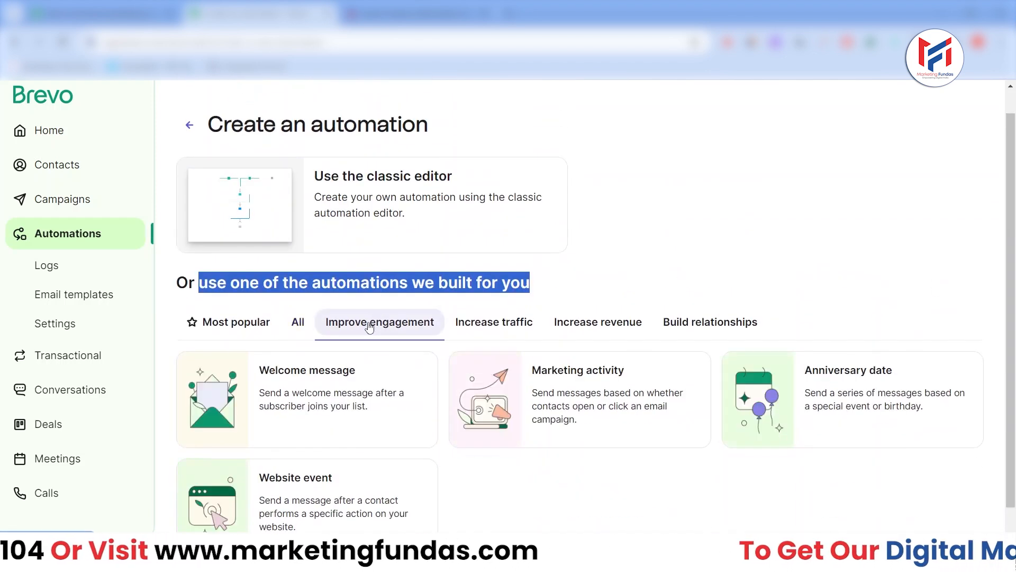
{"action": "scroll", "coordinate": [666, 479], "scroll_direction": "down", "scroll_amount": 1}
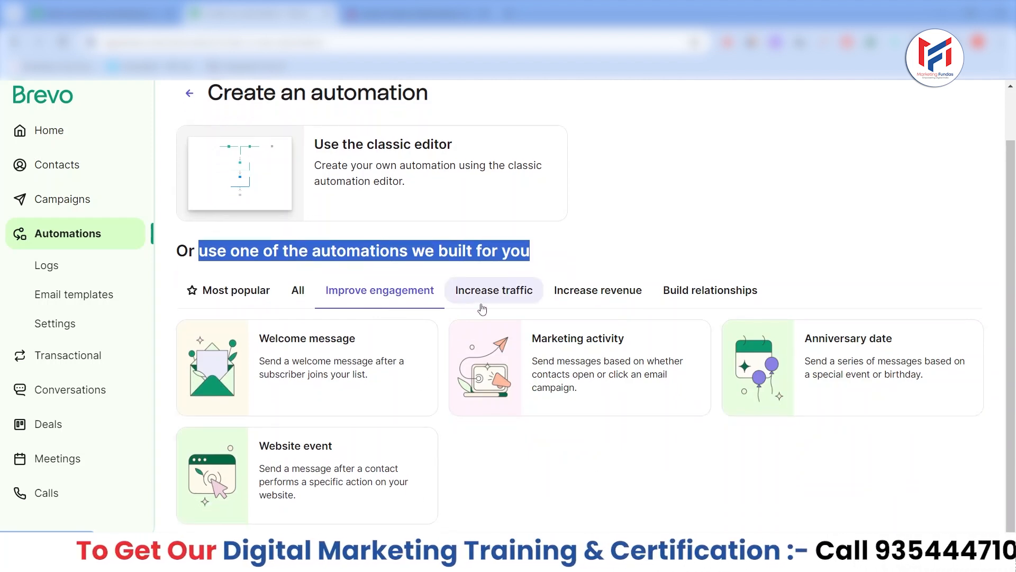
{"action": "left_click", "coordinate": [481, 301]}
{"action": "left_click", "coordinate": [594, 292]}
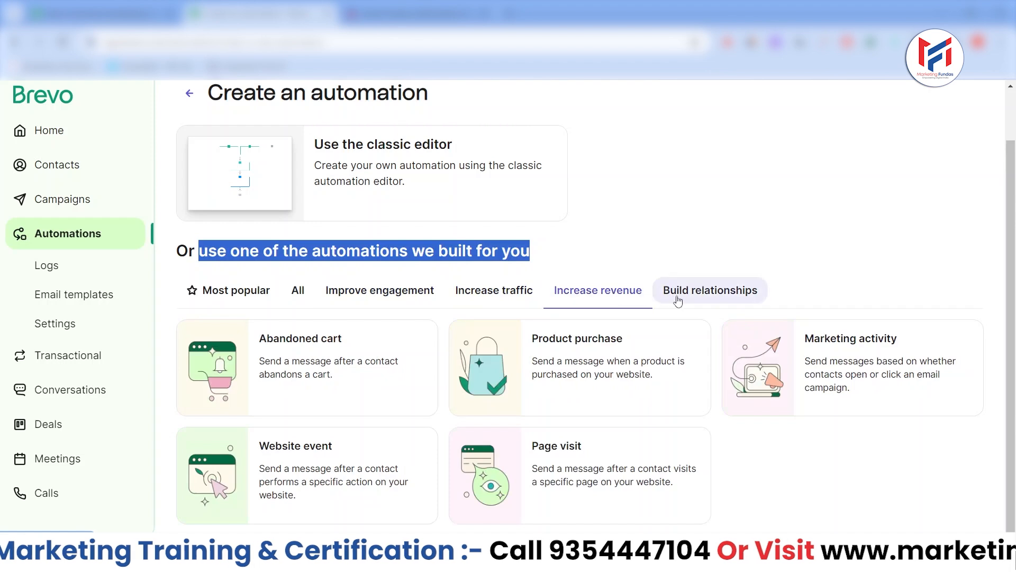
{"action": "left_click", "coordinate": [680, 300]}
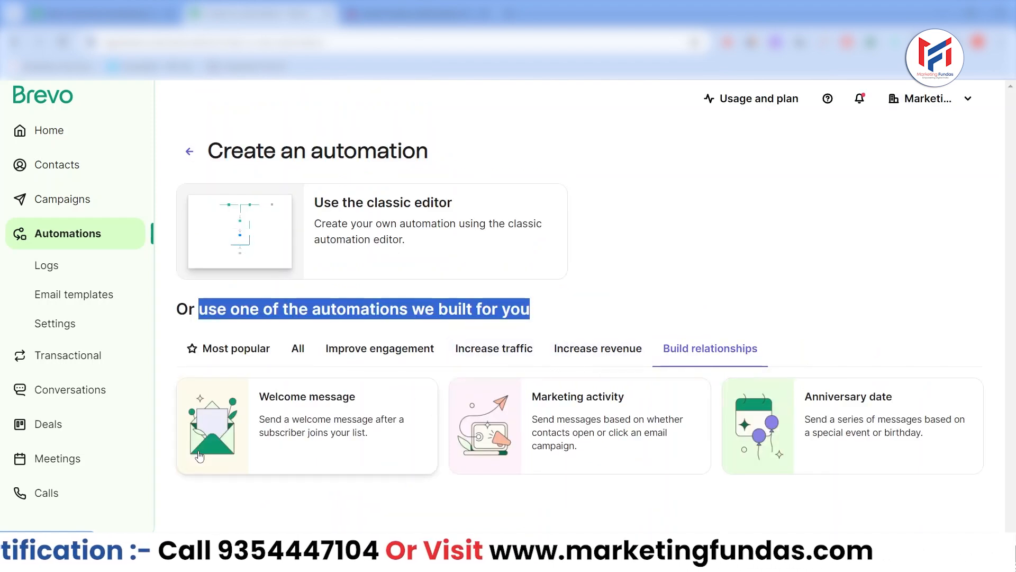
{"action": "left_click", "coordinate": [258, 349]}
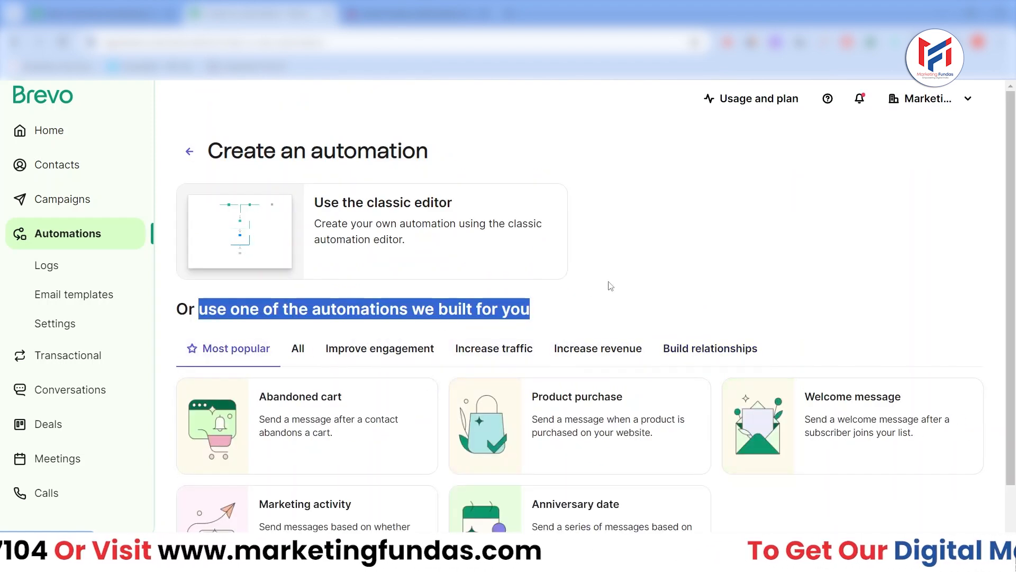
{"action": "scroll", "coordinate": [611, 286], "scroll_direction": "down", "scroll_amount": 1}
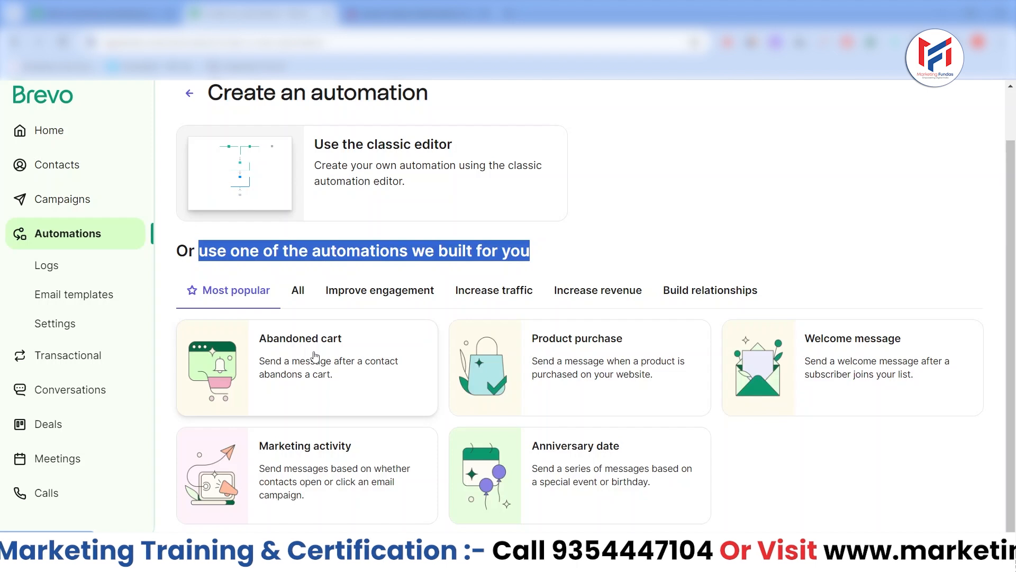
{"action": "key", "text": "Tab"}
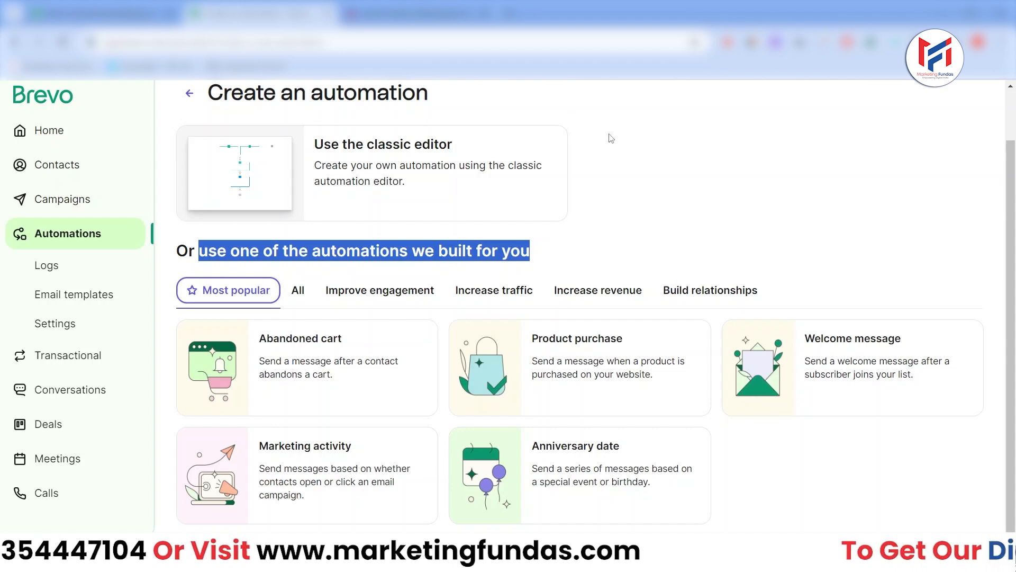
Open the Welcome message automation, review its entry point, delay and action, and use this automation.
{"action": "left_click", "coordinate": [832, 388]}
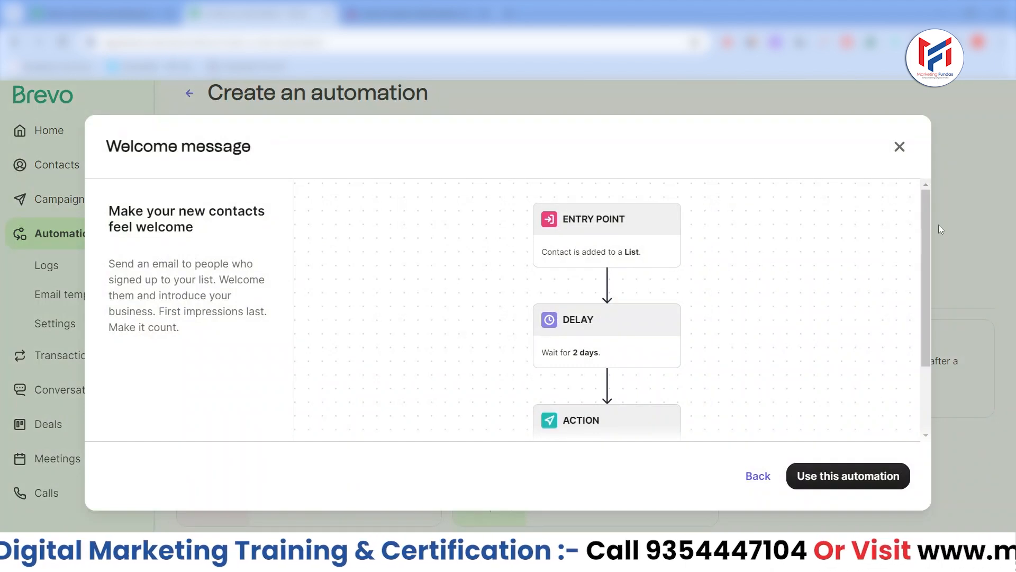
{"action": "left_click_drag", "start_coordinate": [927, 222], "coordinate": [918, 164]}
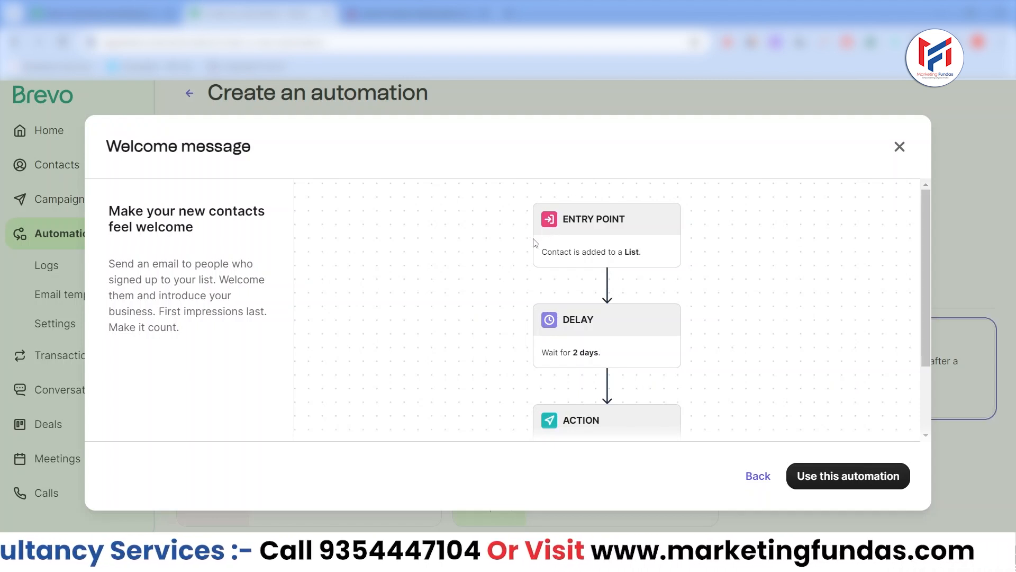
{"action": "scroll", "coordinate": [582, 212], "scroll_direction": "down", "scroll_amount": 1}
{"action": "scroll", "coordinate": [581, 212], "scroll_direction": "down", "scroll_amount": 1}
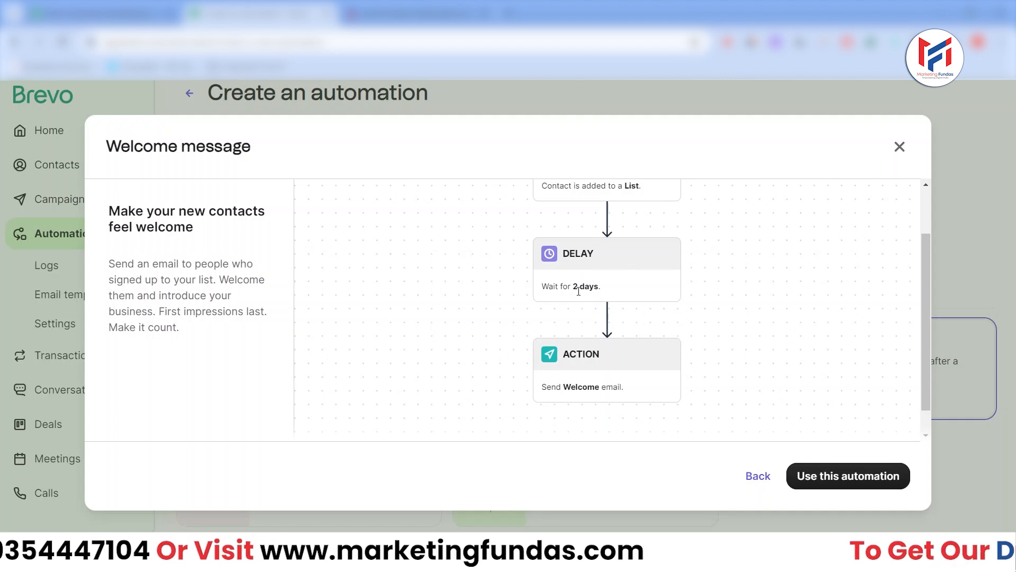
{"action": "scroll", "coordinate": [578, 290], "scroll_direction": "up", "scroll_amount": 1}
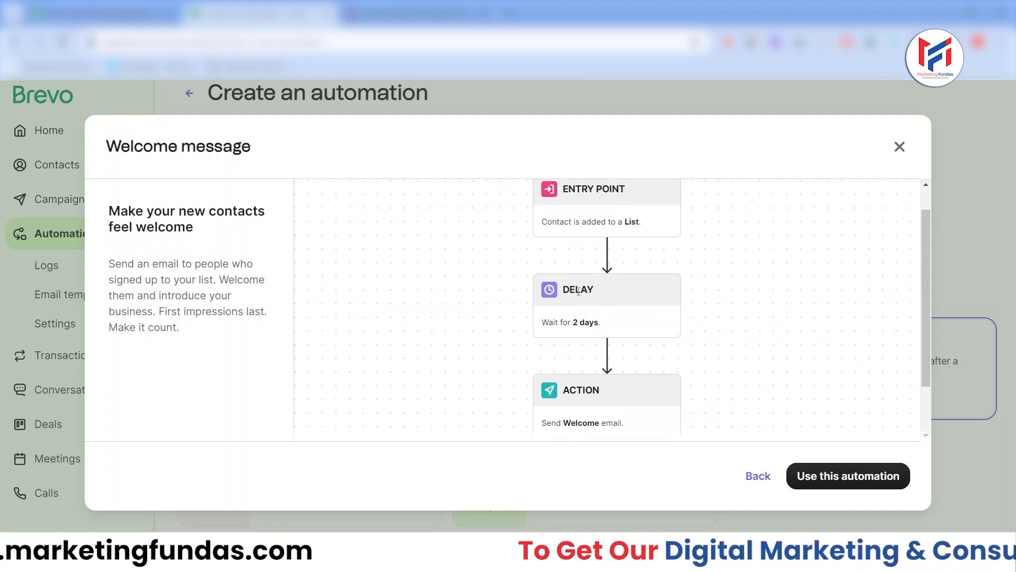
{"action": "scroll", "coordinate": [579, 291], "scroll_direction": "down", "scroll_amount": 2}
{"action": "scroll", "coordinate": [630, 360], "scroll_direction": "up", "scroll_amount": 3}
{"action": "left_click", "coordinate": [815, 476]}
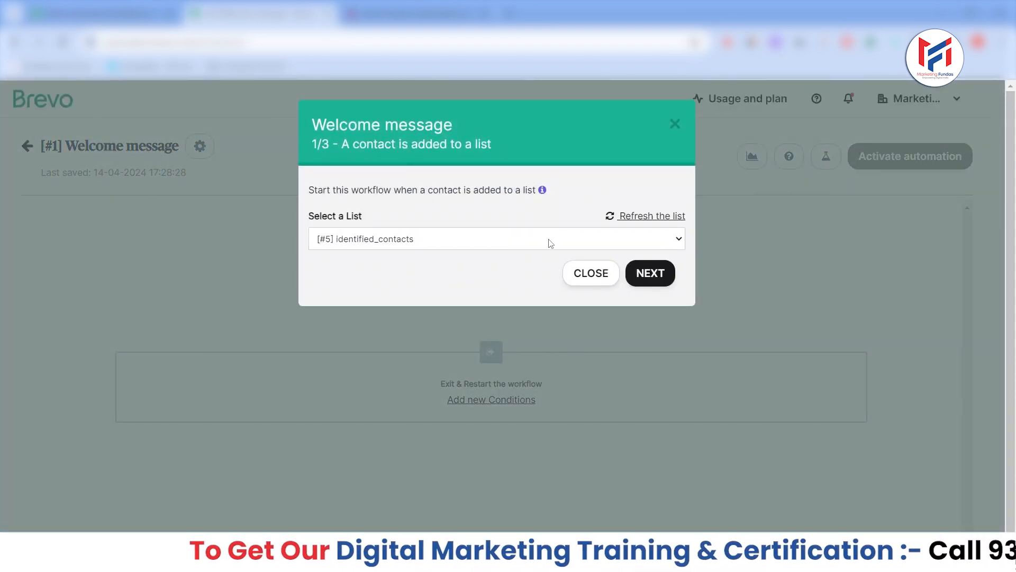
Set Demo Data List as the list whose new contacts start the workflow, and continue to the delay settings.
{"action": "left_click", "coordinate": [445, 244]}
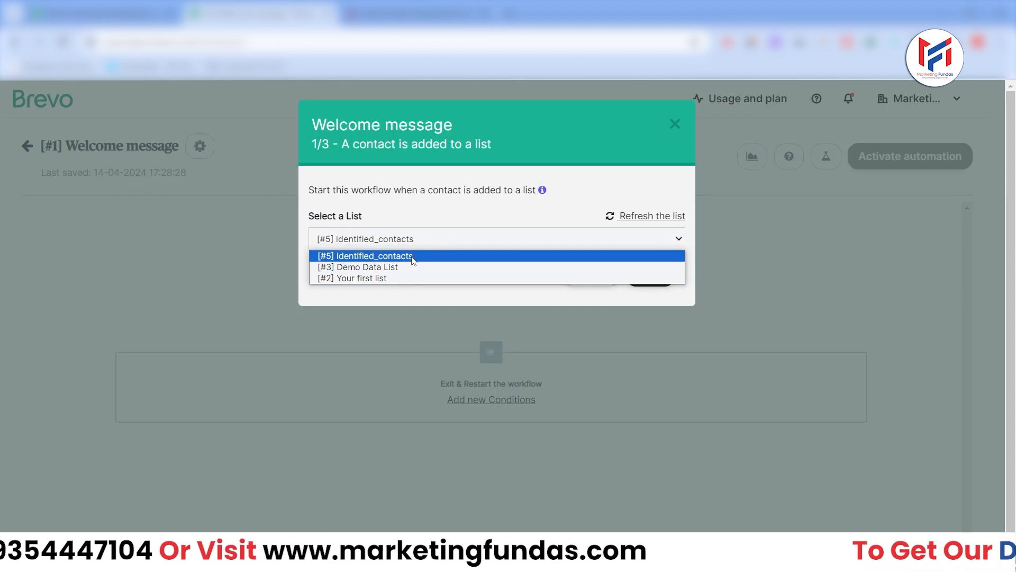
{"action": "left_click", "coordinate": [378, 270]}
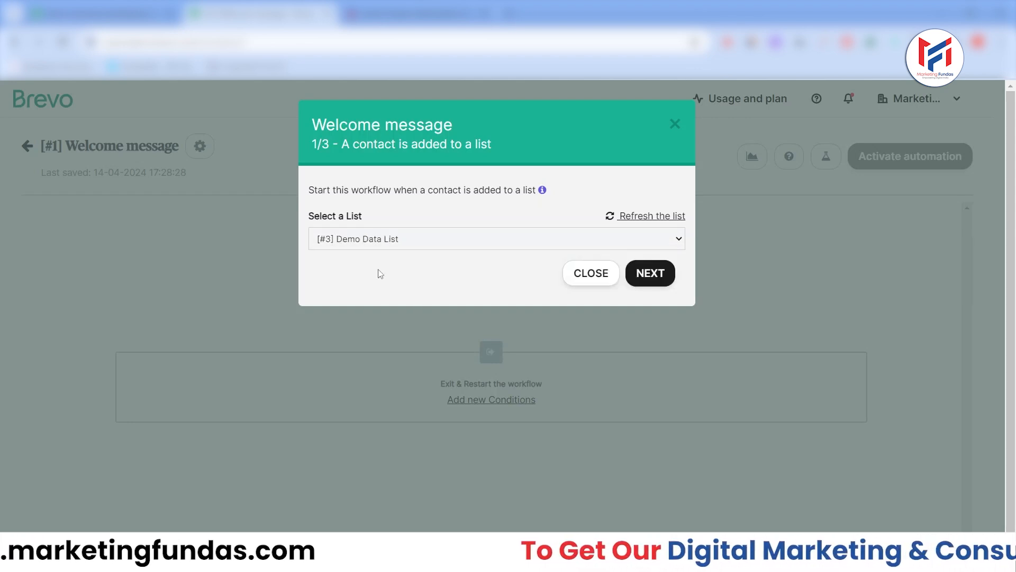
{"action": "left_click", "coordinate": [649, 274]}
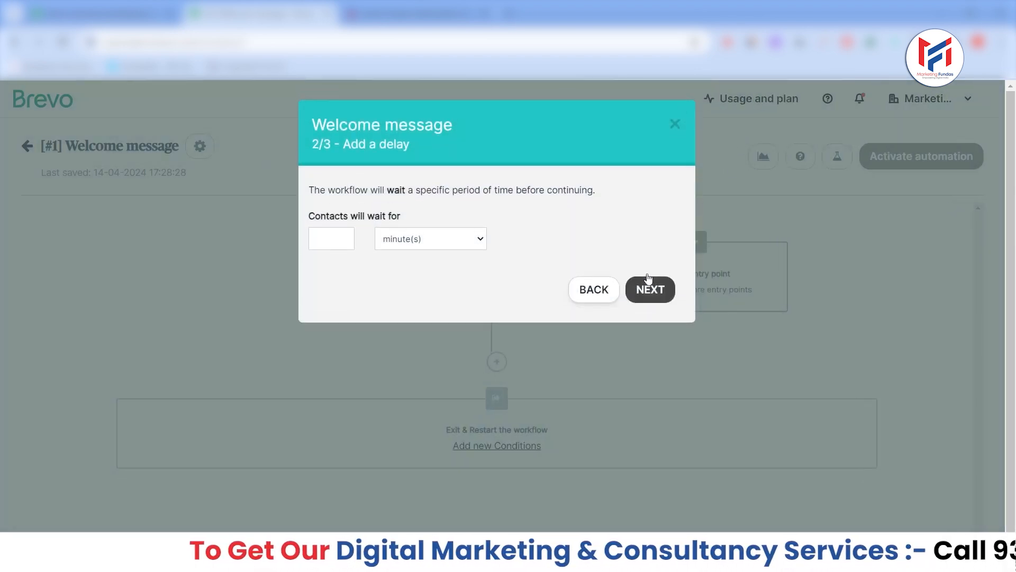
Set the delay so contacts wait 20 minutes before the workflow continues, and proceed to the email settings.
{"action": "left_click_drag", "start_coordinate": [310, 191], "coordinate": [592, 189]}
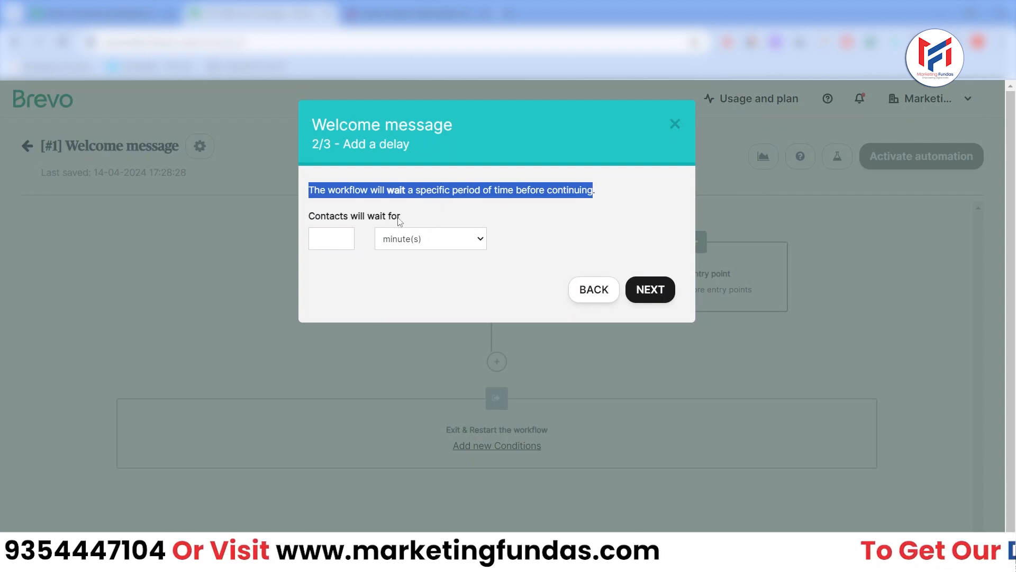
{"action": "left_click", "coordinate": [310, 191]}
{"action": "left_click_drag", "start_coordinate": [311, 190], "coordinate": [551, 189]}
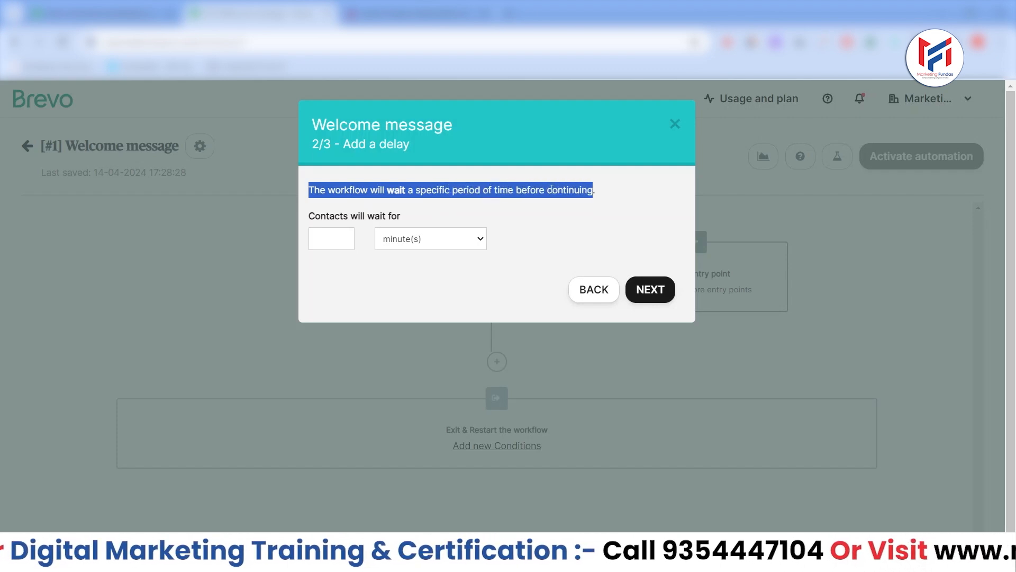
{"action": "left_click", "coordinate": [344, 238]}
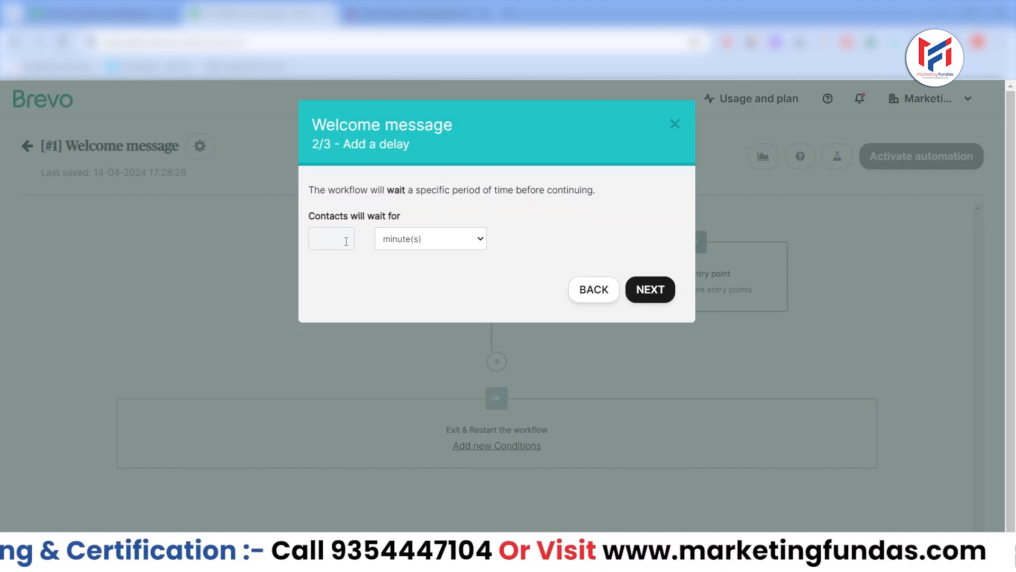
{"action": "left_click", "coordinate": [407, 241]}
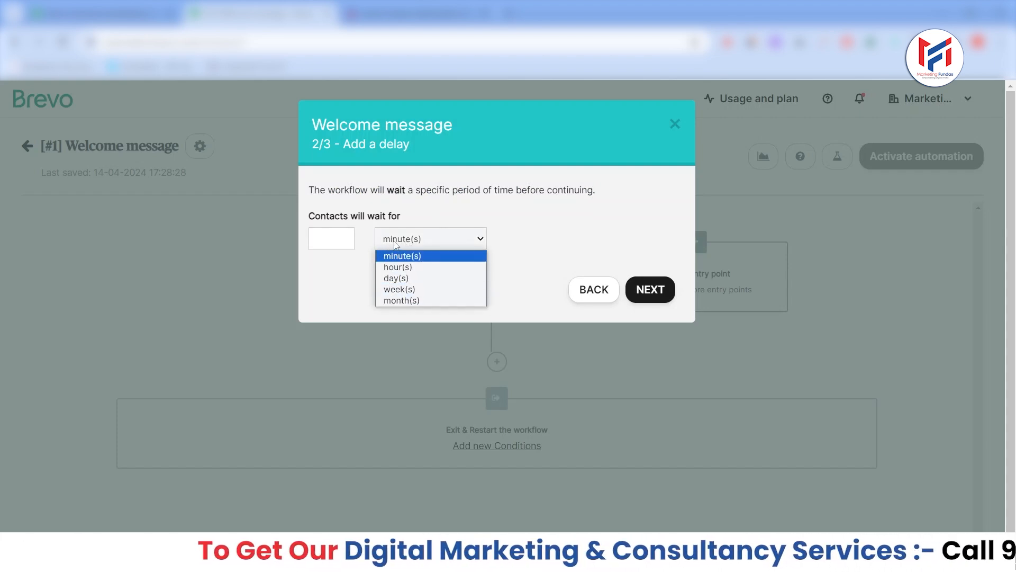
{"action": "left_click", "coordinate": [335, 246]}
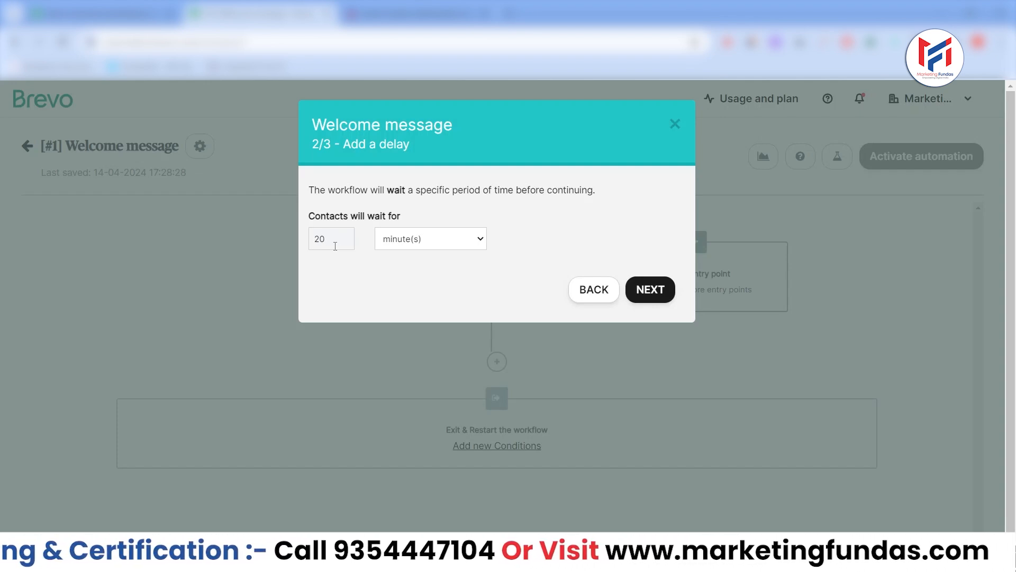
{"action": "left_click_drag", "start_coordinate": [325, 241], "coordinate": [307, 248]}
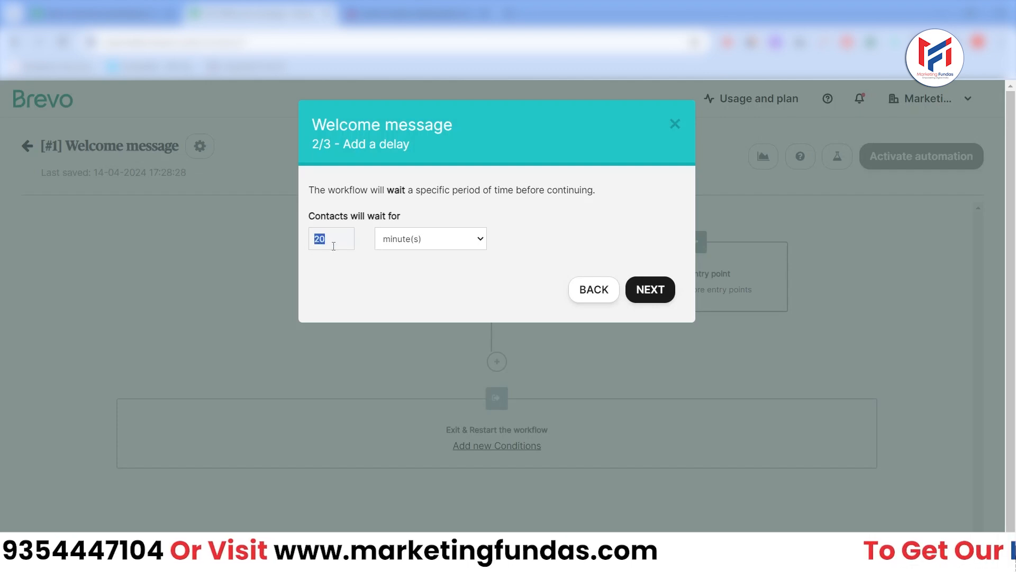
{"action": "left_click", "coordinate": [652, 291]}
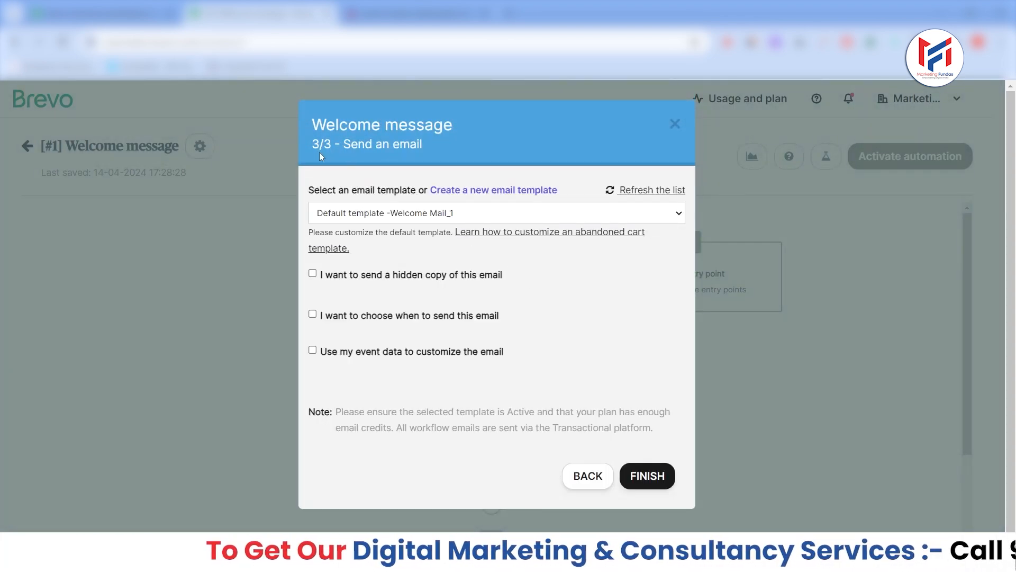
Check the available email templates for the welcome message and start creating a new email template.
{"action": "left_click", "coordinate": [394, 222]}
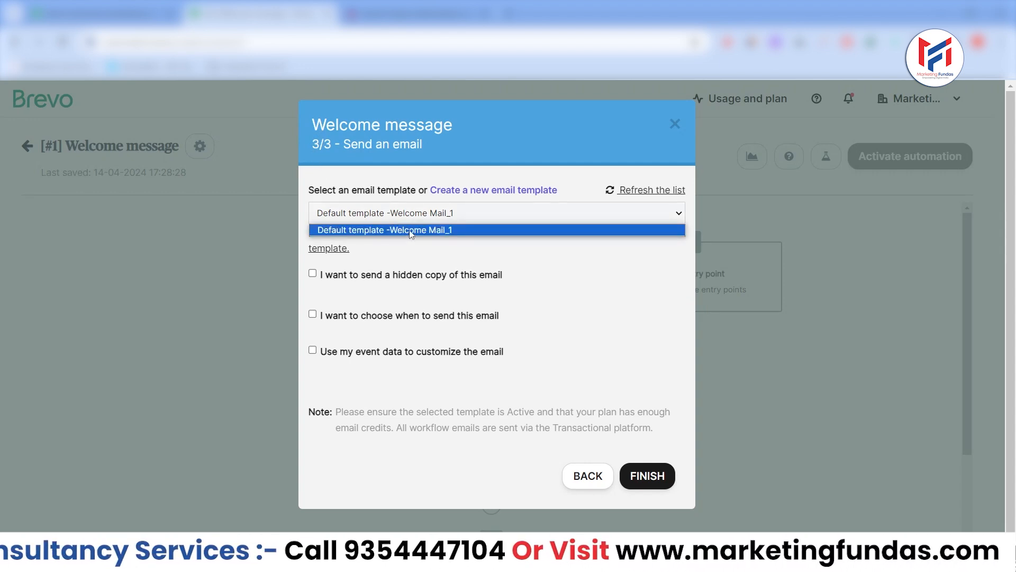
{"action": "left_click", "coordinate": [458, 252]}
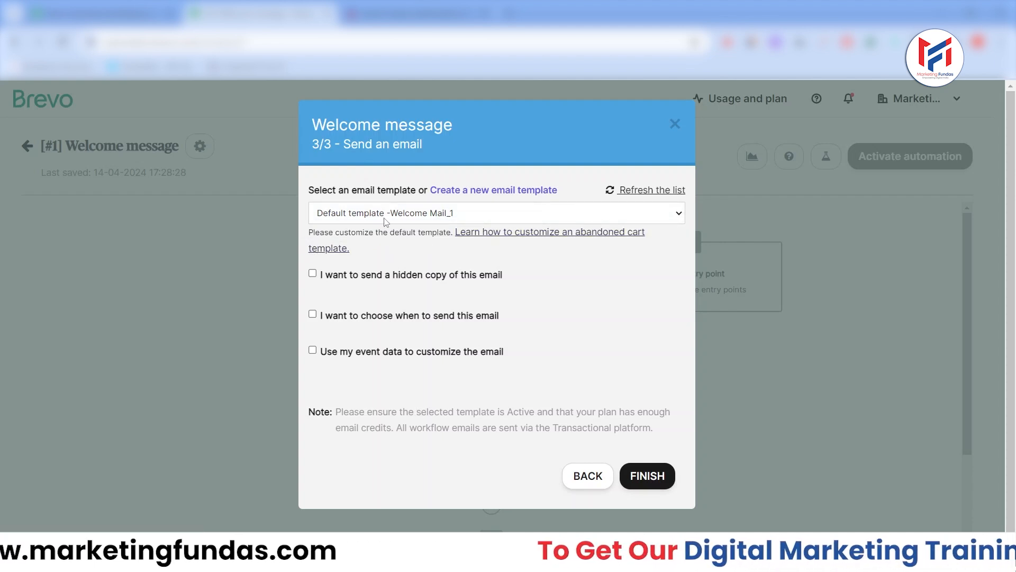
{"action": "left_click", "coordinate": [426, 221]}
{"action": "left_click", "coordinate": [443, 179]}
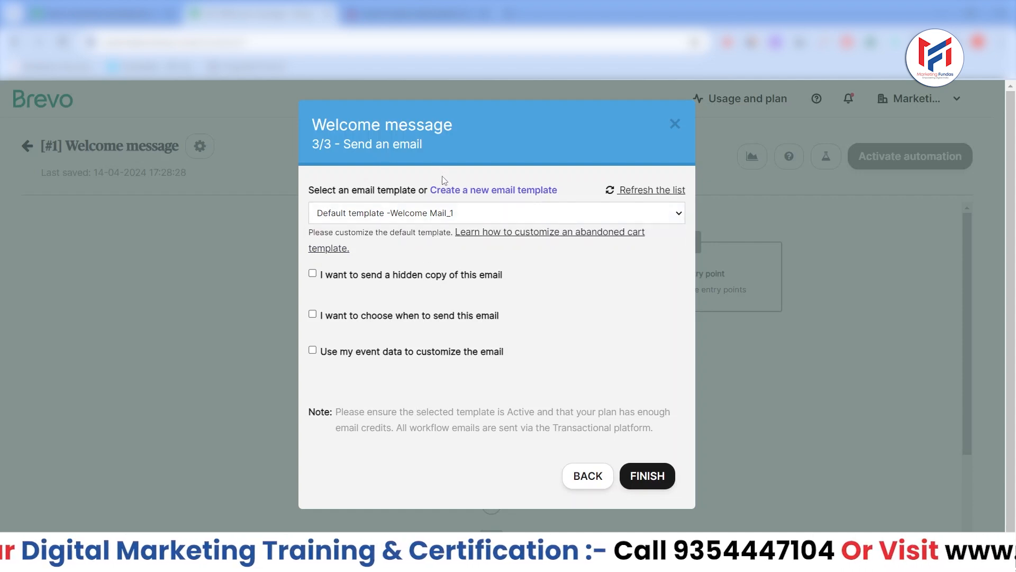
{"action": "left_click", "coordinate": [480, 193]}
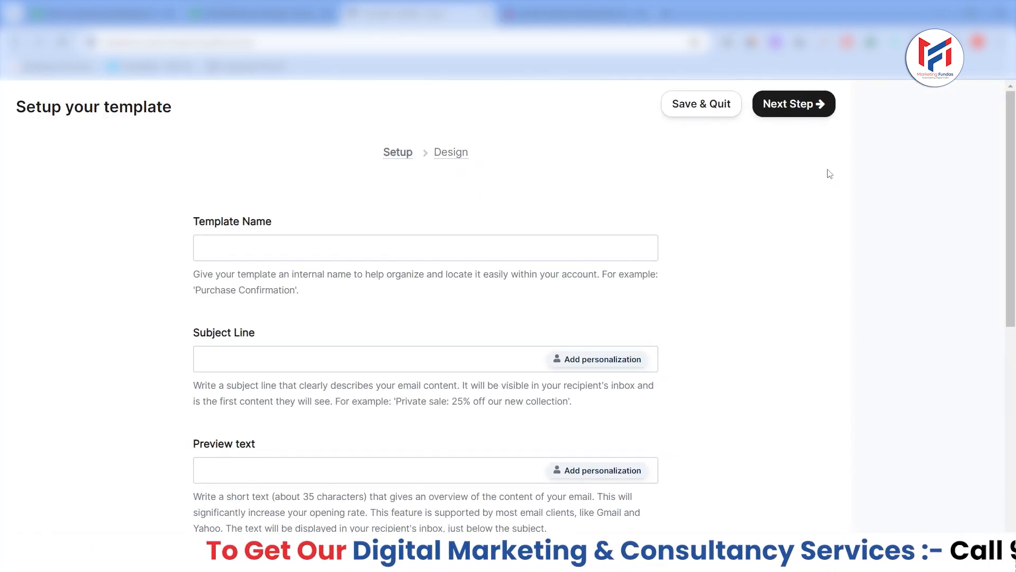
Name the template "Welcome message 2" and enter "Hello welcome to our family" as its subject line.
{"action": "left_click", "coordinate": [453, 266]}
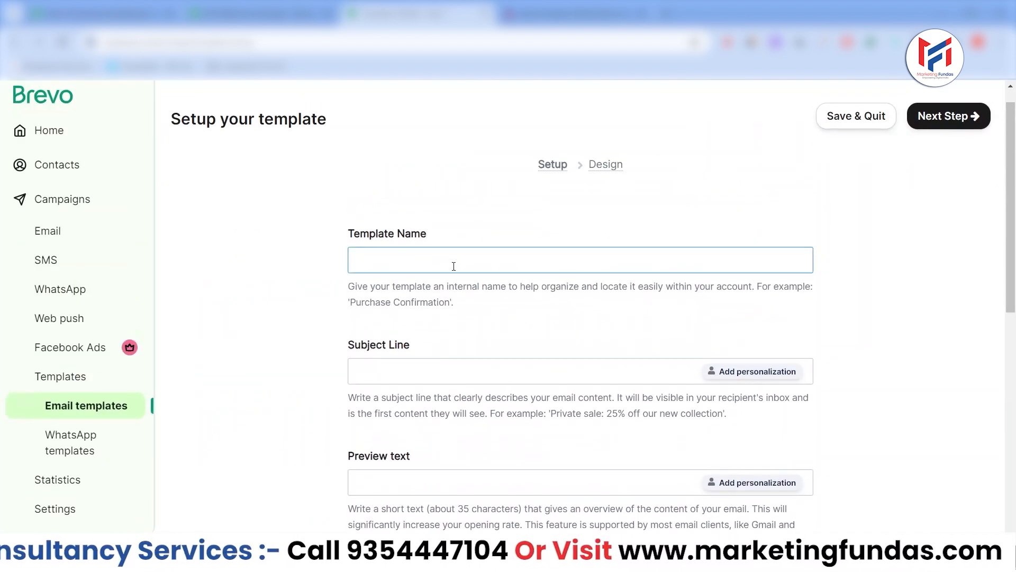
{"action": "type", "text": "Welcome "}
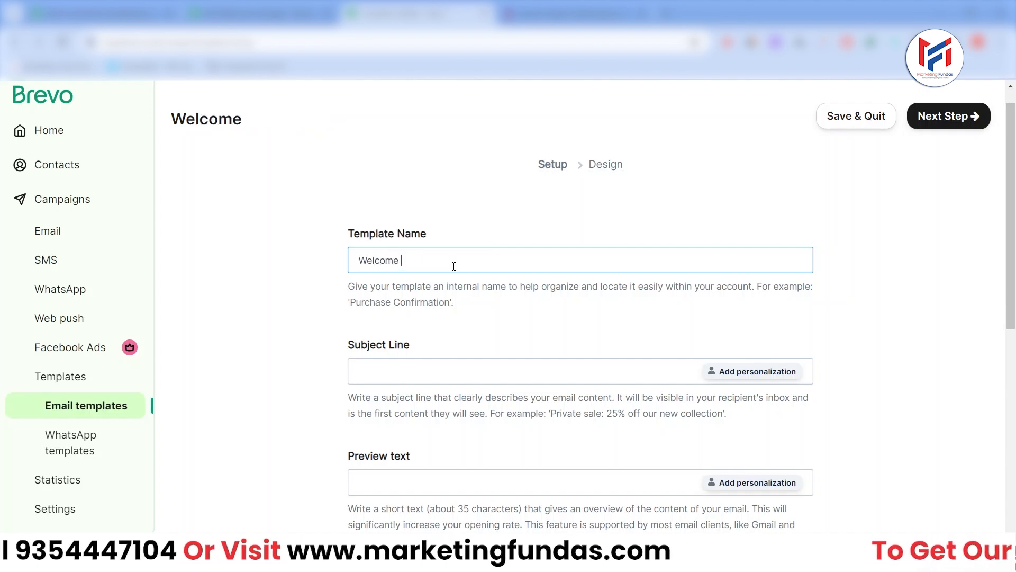
{"action": "type", "text": "message 2"}
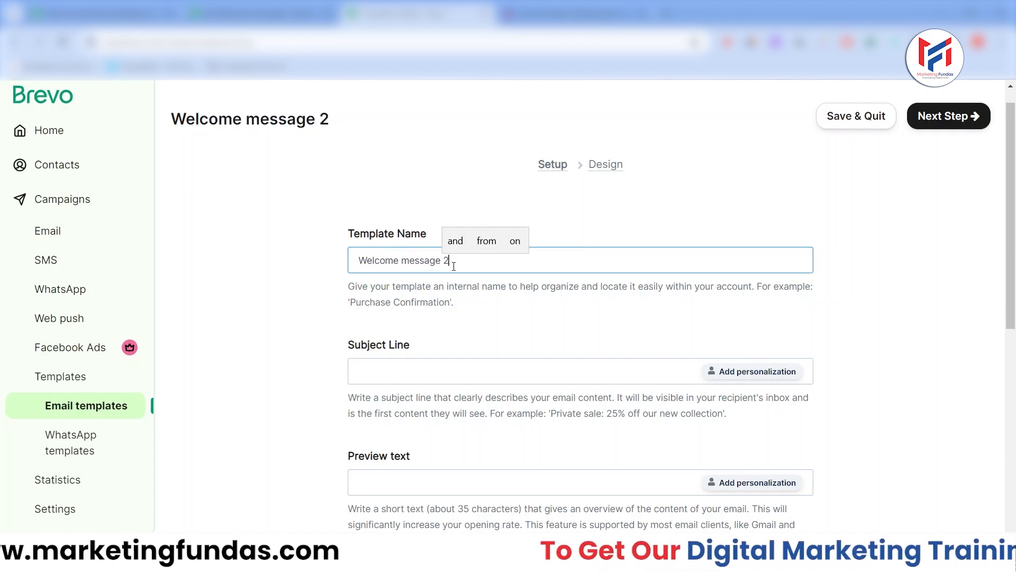
{"action": "left_click", "coordinate": [417, 365]}
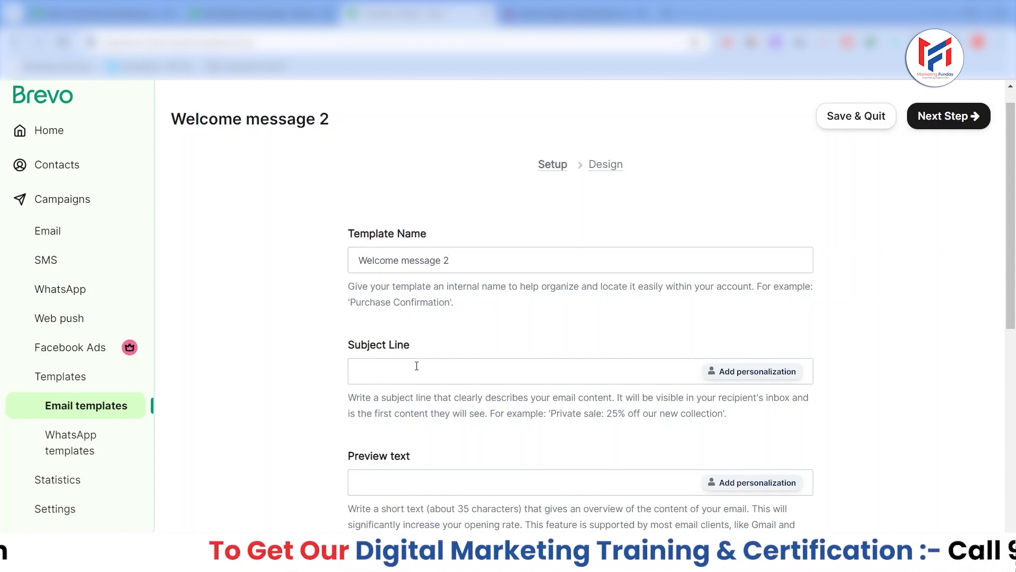
{"action": "type", "text": "Hello "}
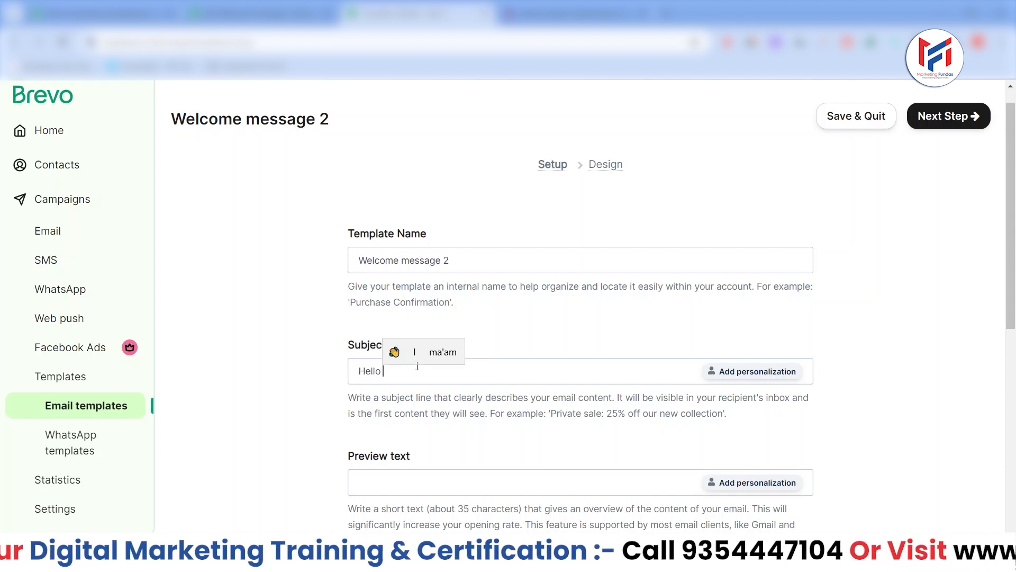
{"action": "type", "text": "welco"}
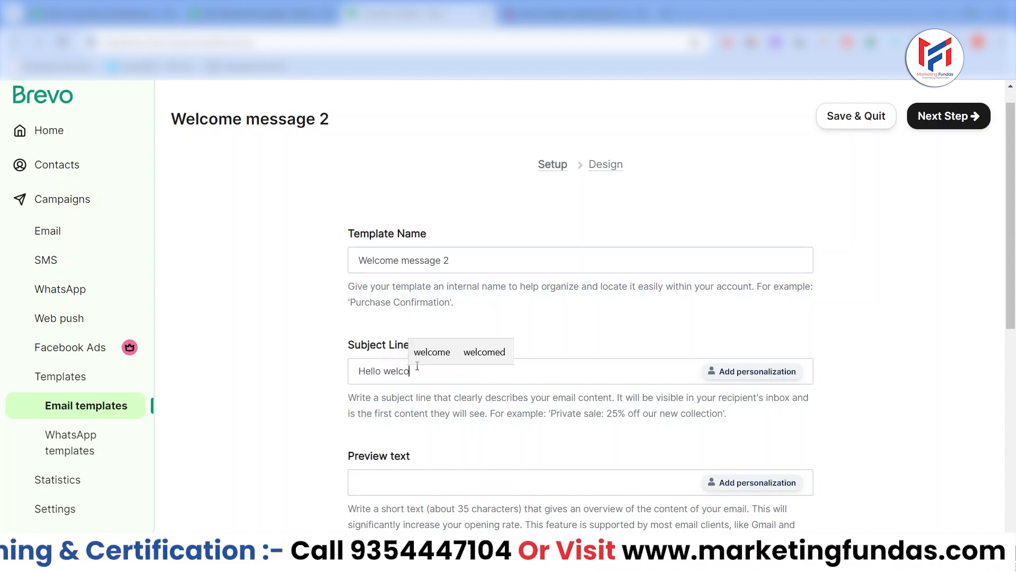
{"action": "type", "text": "me to "}
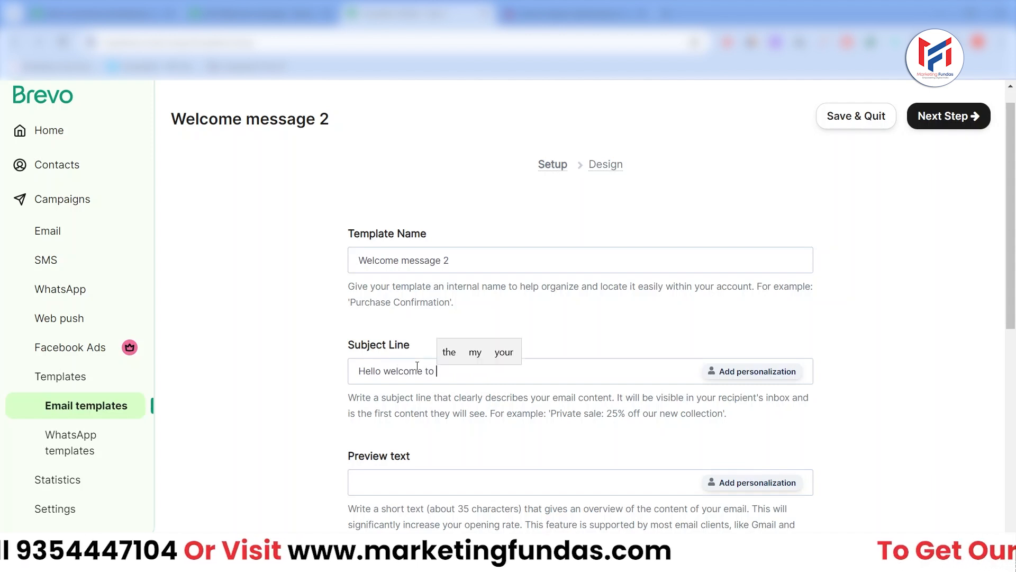
{"action": "type", "text": "our family"}
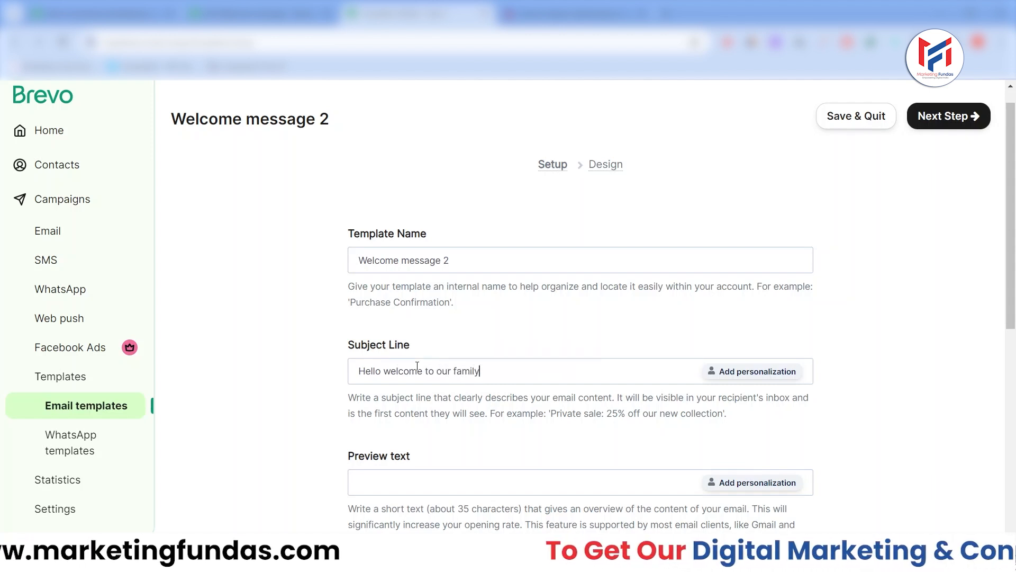
Enter "Welcome welcom welcom" as the template's preview text.
{"action": "scroll", "coordinate": [316, 327], "scroll_direction": "down", "scroll_amount": 2}
{"action": "type", "text": "p"}
{"action": "key", "text": "BackSpace"}
{"action": "type", "text": "Welcome welcom w"}
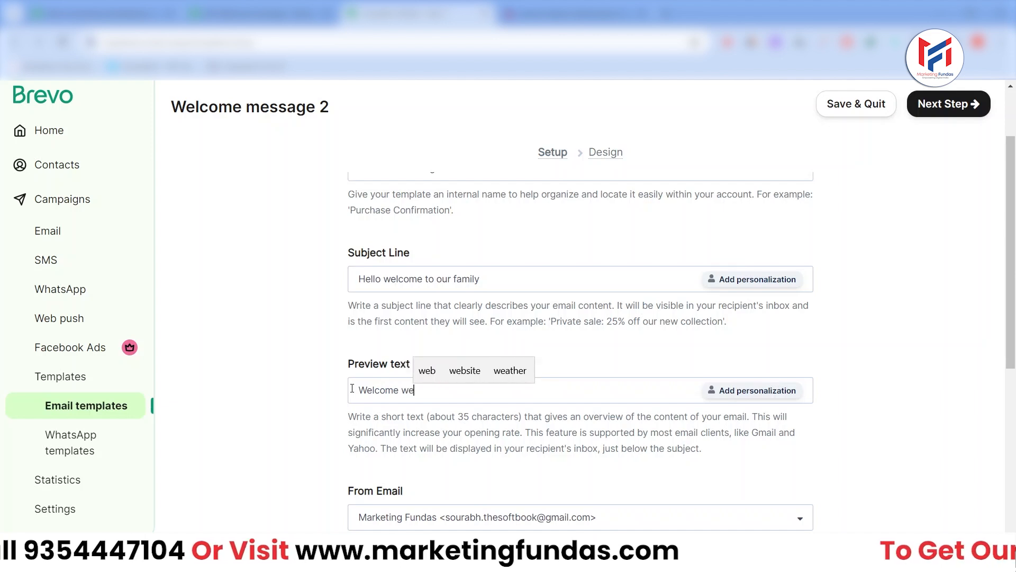
{"action": "type", "text": "elcom"}
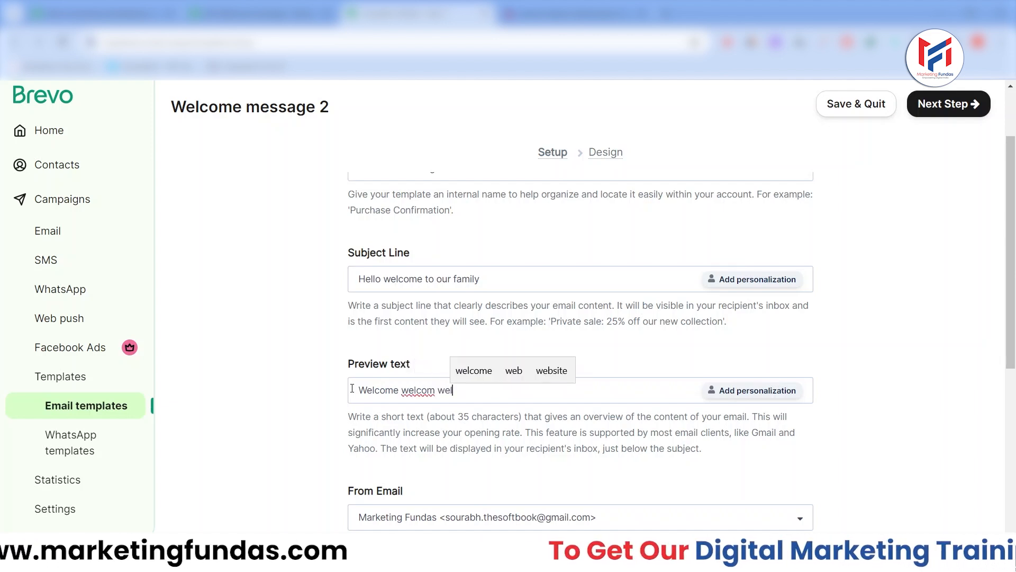
Review the sender email and sender name, keep Marketing Fundas as the sender, and continue to the template design.
{"action": "scroll", "coordinate": [344, 390], "scroll_direction": "down", "scroll_amount": 3}
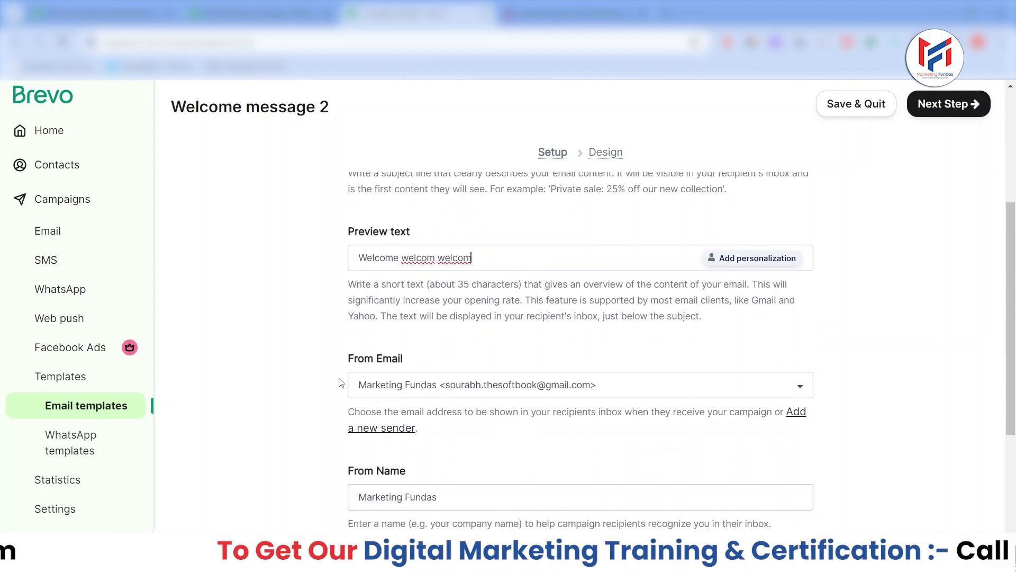
{"action": "left_click", "coordinate": [776, 385]}
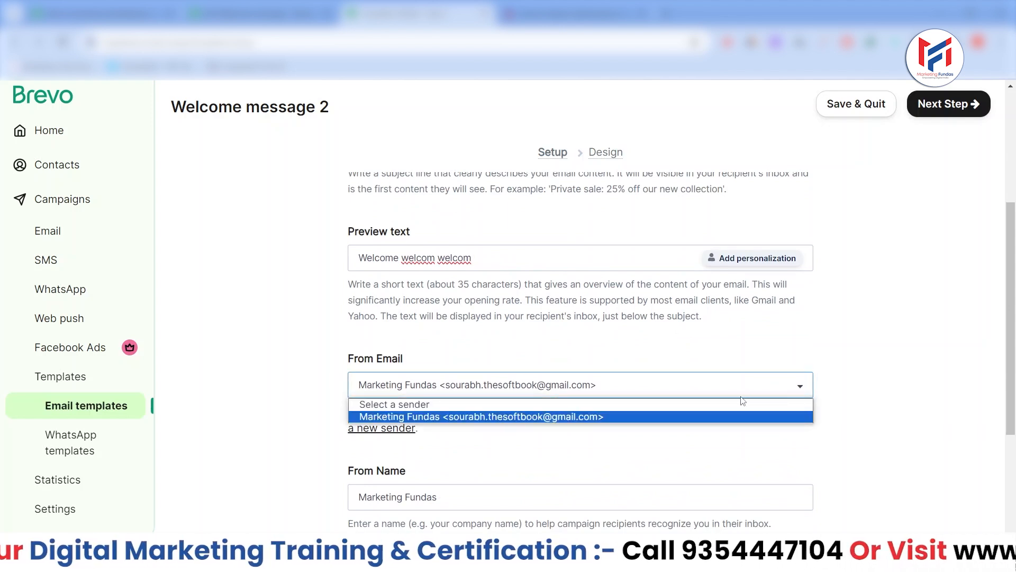
{"action": "left_click", "coordinate": [460, 458]}
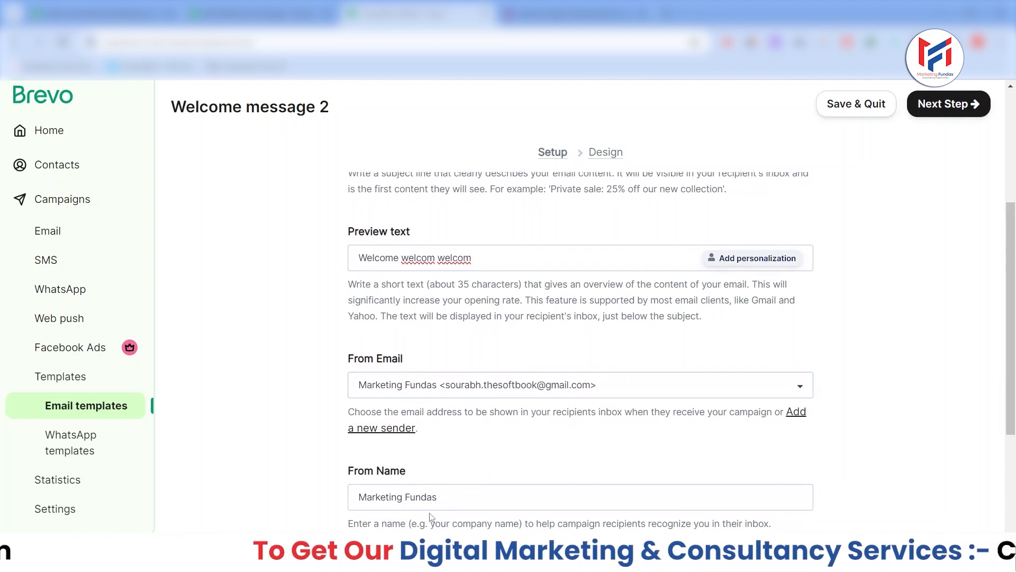
{"action": "left_click_drag", "start_coordinate": [460, 503], "coordinate": [279, 503]}
{"action": "left_click_drag", "start_coordinate": [341, 473], "coordinate": [422, 472]}
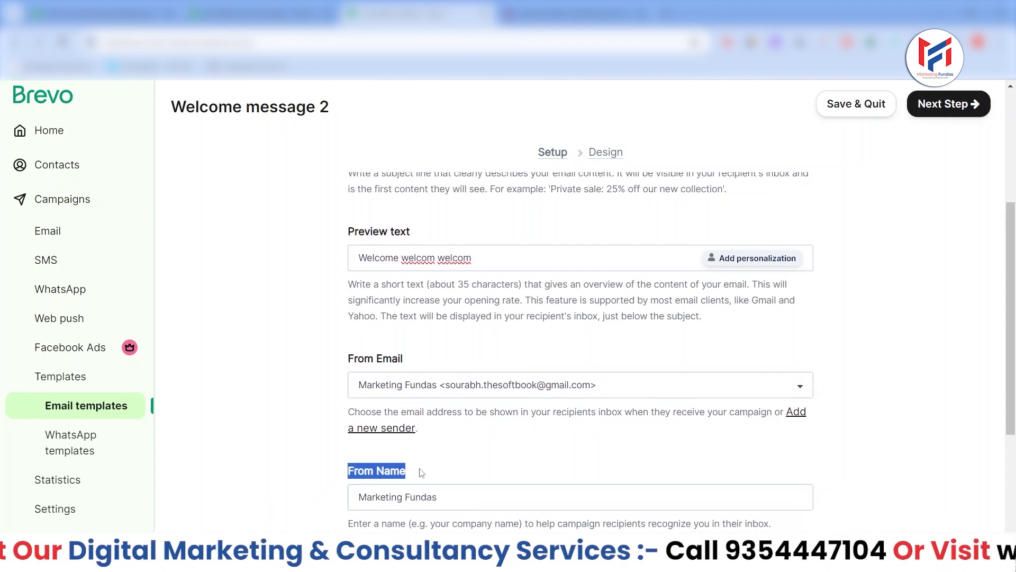
{"action": "left_click", "coordinate": [968, 109]}
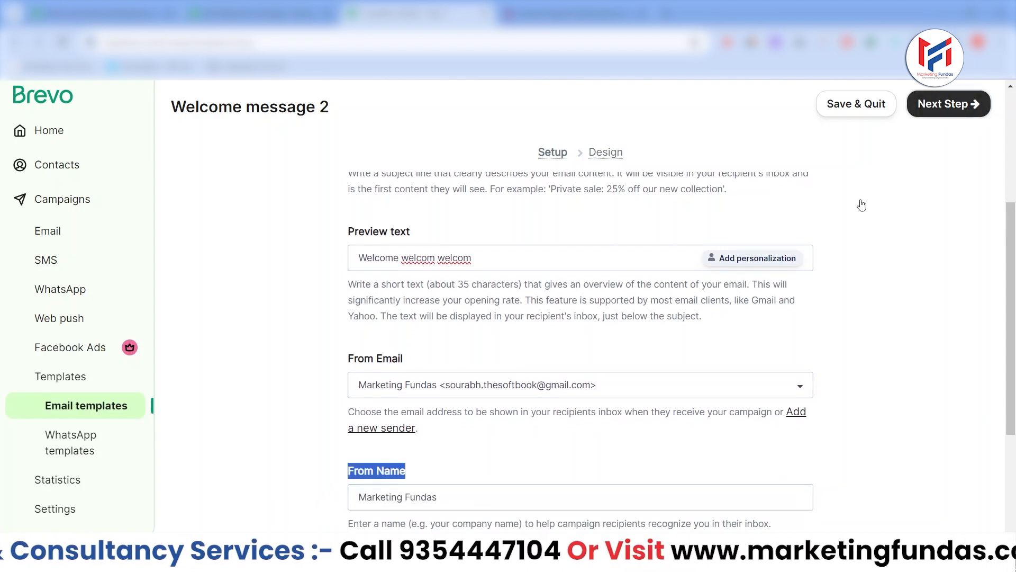
Start the template design from scratch and place a logo block in the empty email body.
{"action": "left_click_drag", "start_coordinate": [1014, 252], "coordinate": [1015, 421]}
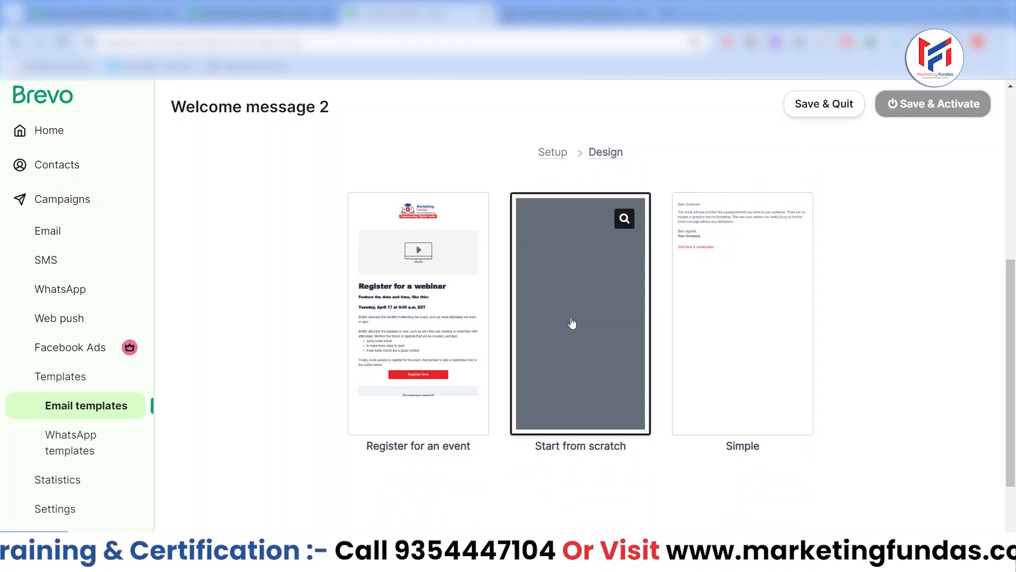
{"action": "left_click", "coordinate": [573, 323]}
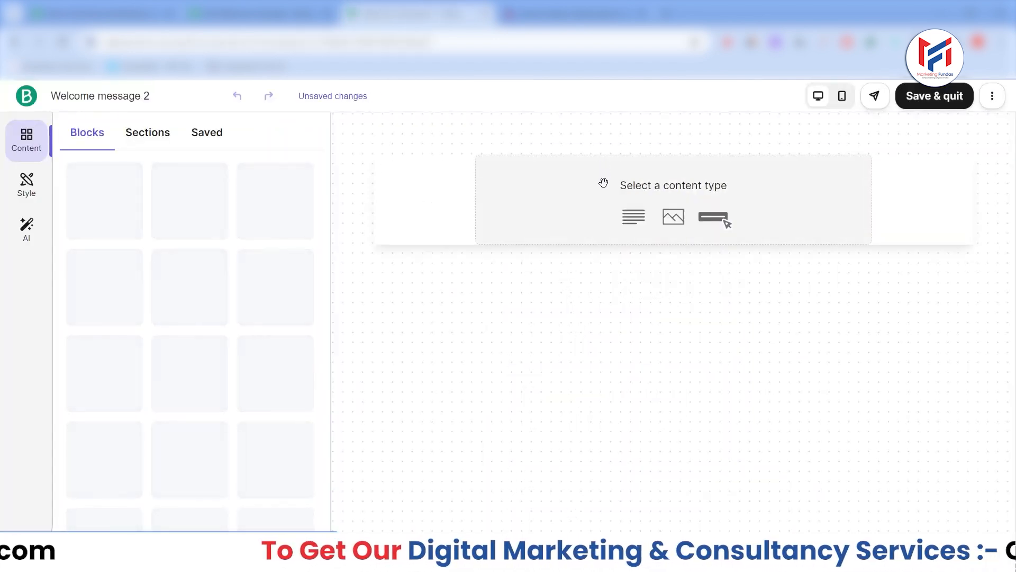
{"action": "left_click_drag", "start_coordinate": [256, 279], "coordinate": [640, 199]}
Look through the content blocks and add a title block below the logo.
{"action": "scroll", "coordinate": [244, 330], "scroll_direction": "down", "scroll_amount": 1}
{"action": "scroll", "coordinate": [243, 330], "scroll_direction": "down", "scroll_amount": 1}
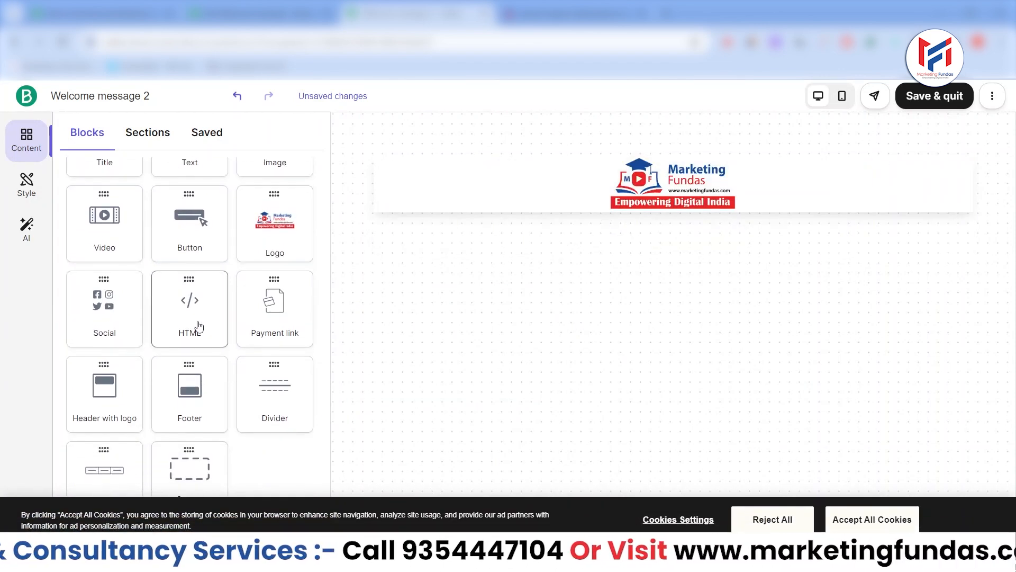
{"action": "scroll", "coordinate": [193, 324], "scroll_direction": "up", "scroll_amount": 2}
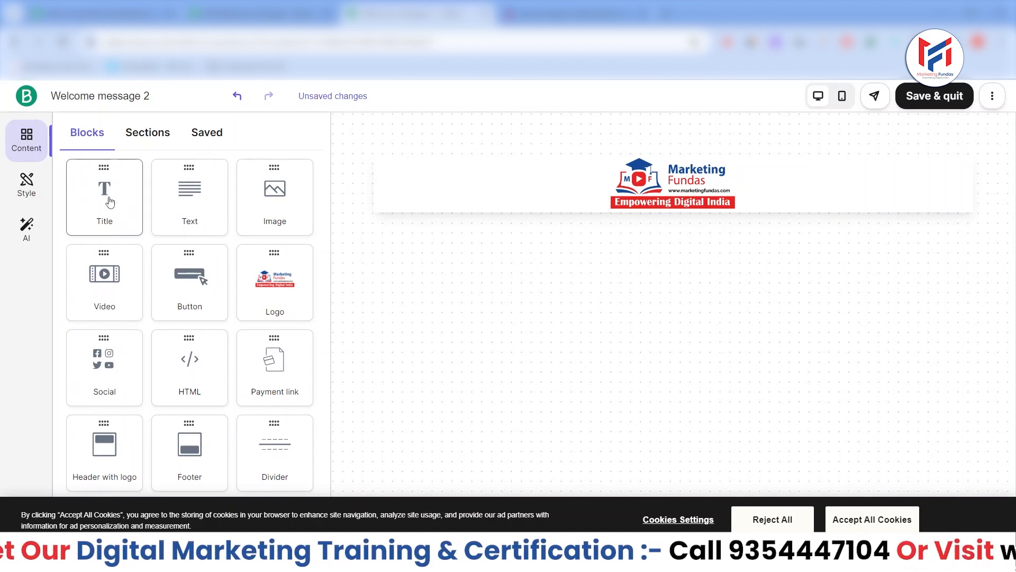
{"action": "left_click_drag", "start_coordinate": [109, 200], "coordinate": [632, 217]}
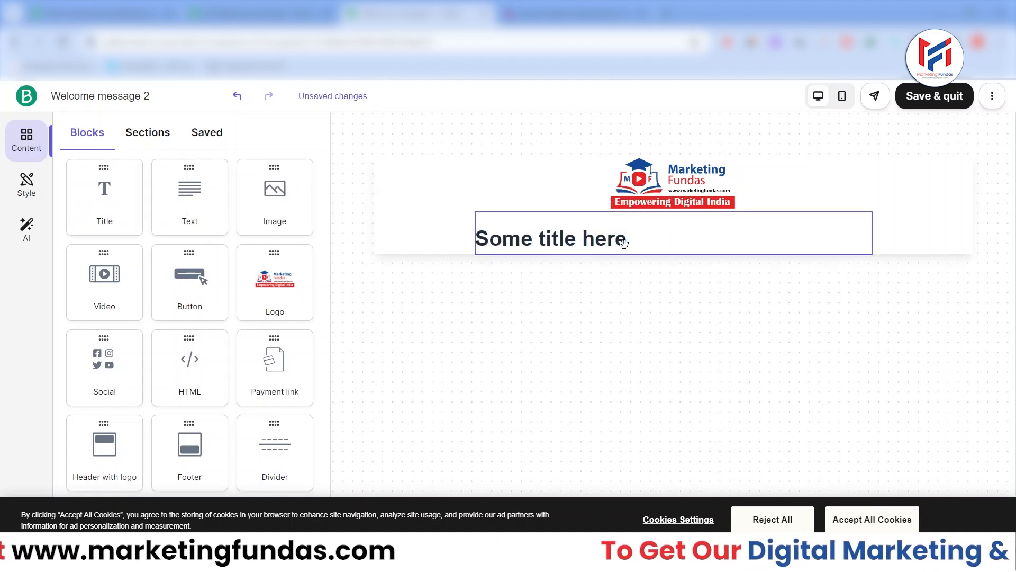
Replace the title placeholder text with "Welcome to our juice machine family", correcting the spelling of its first word.
{"action": "left_click", "coordinate": [583, 245]}
{"action": "double_click", "coordinate": [583, 244]}
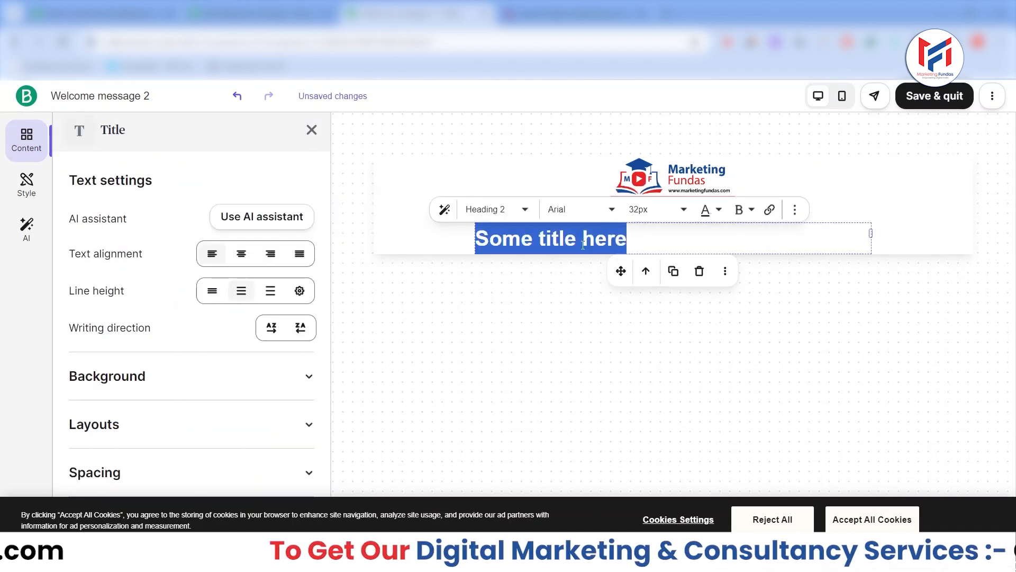
{"action": "type", "text": "We"}
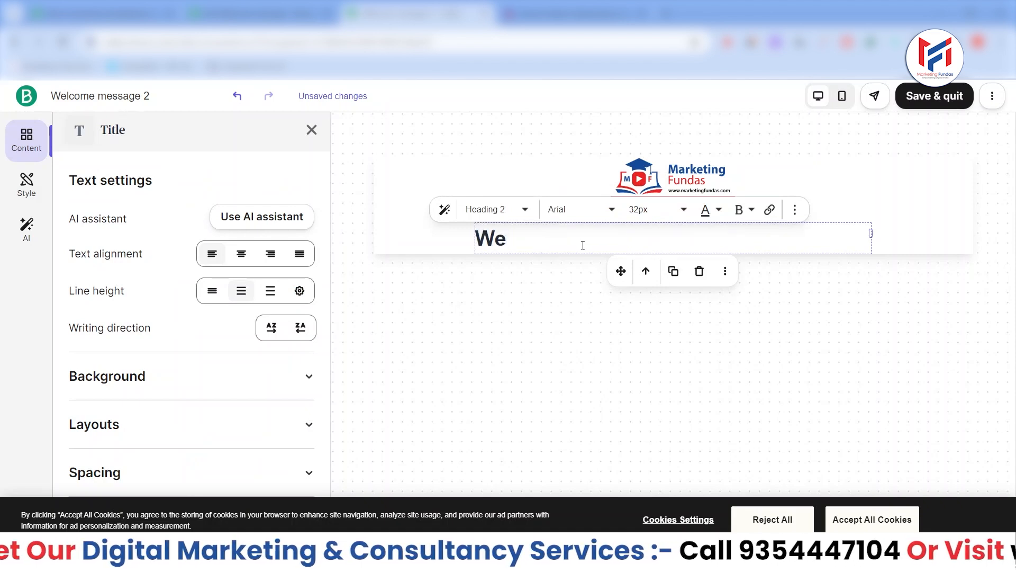
{"action": "type", "text": "lcom to our "}
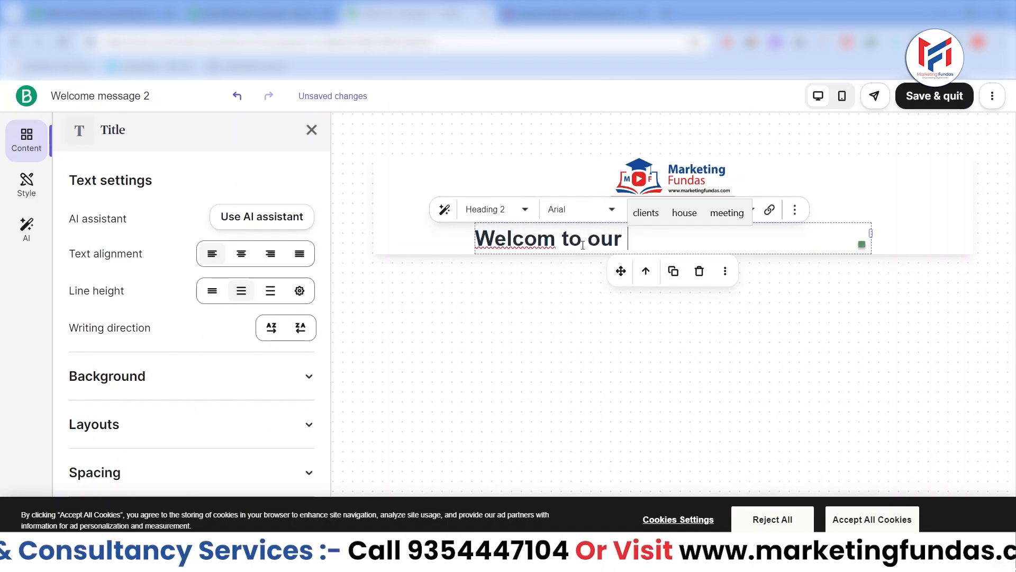
{"action": "type", "text": "juice m"}
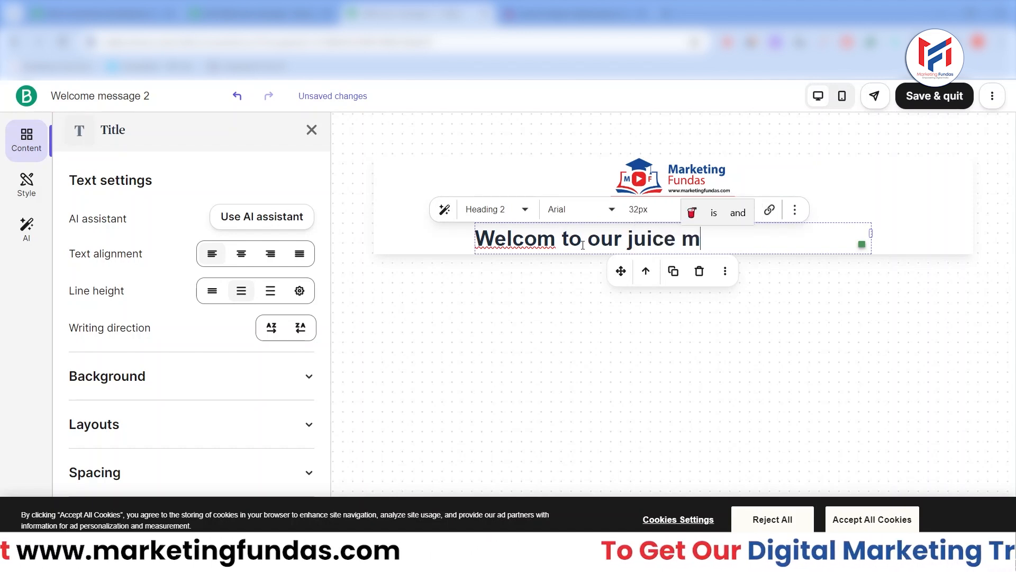
{"action": "type", "text": "achine falim"}
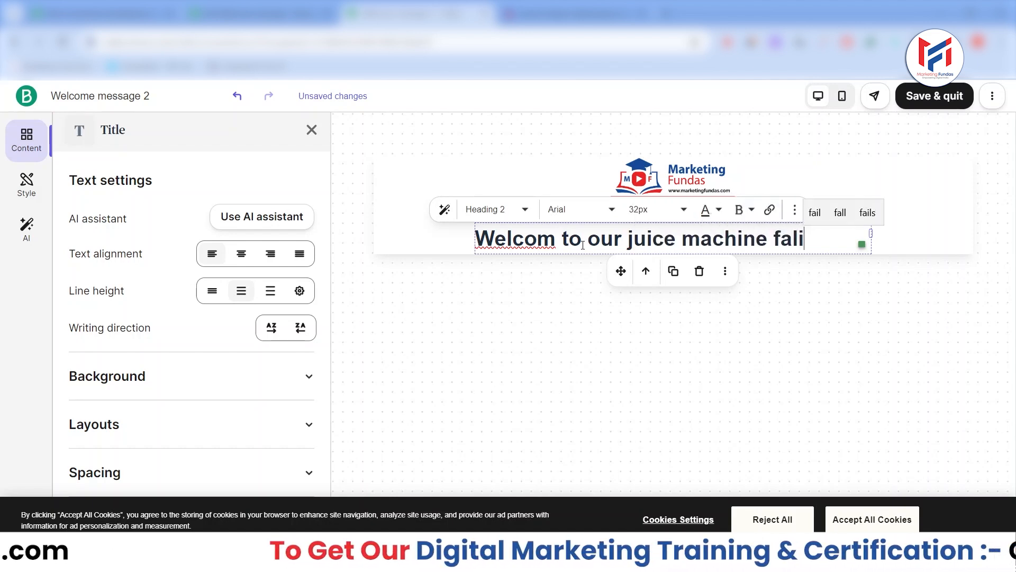
{"action": "key", "text": "BackSpace"}
{"action": "key", "text": "BackSpace"}
{"action": "key", "text": "BackSpace"}
{"action": "type", "text": "ml"}
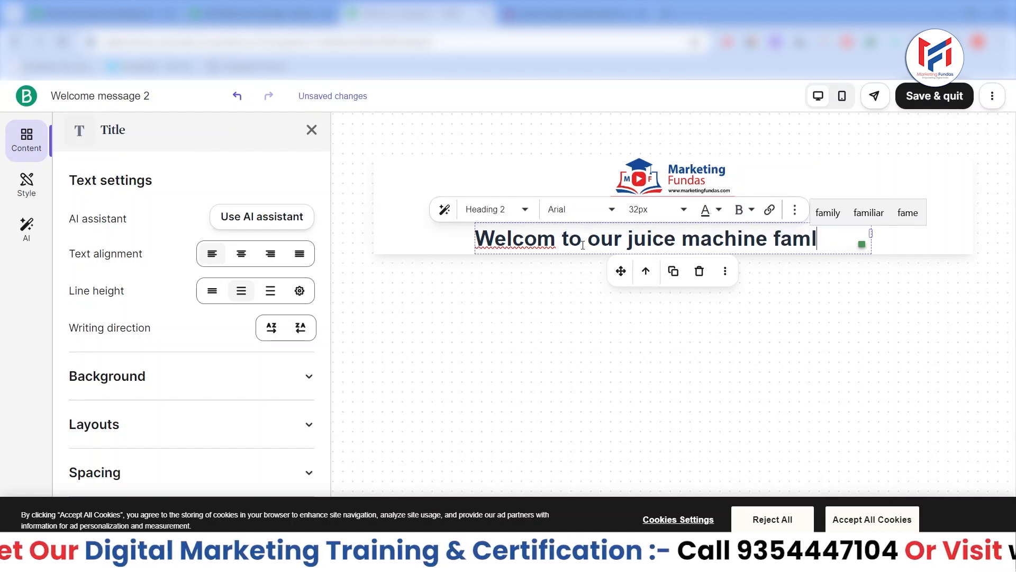
{"action": "key", "text": "BackSpace"}
{"action": "type", "text": "ily"}
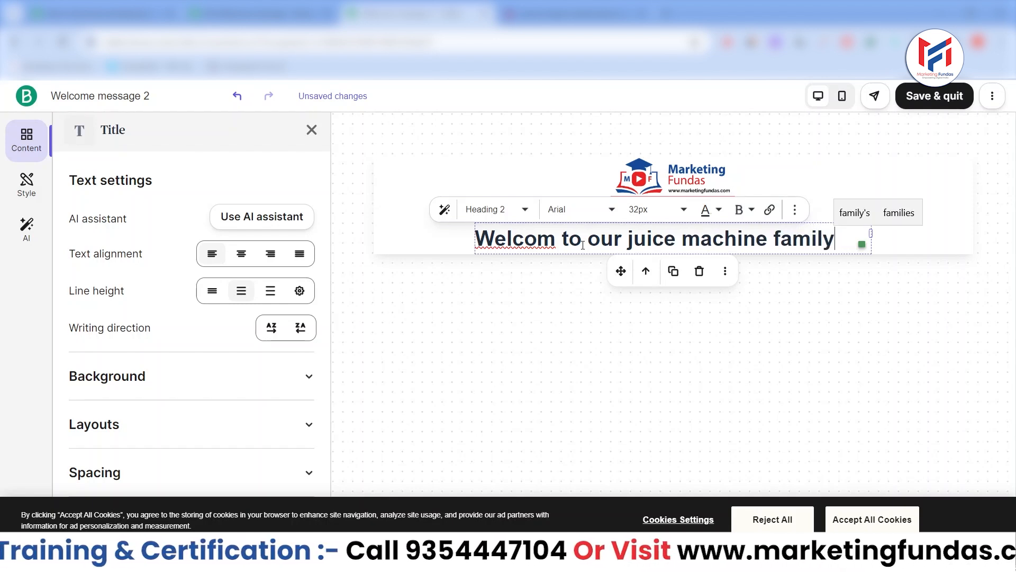
{"action": "right_click", "coordinate": [522, 245]}
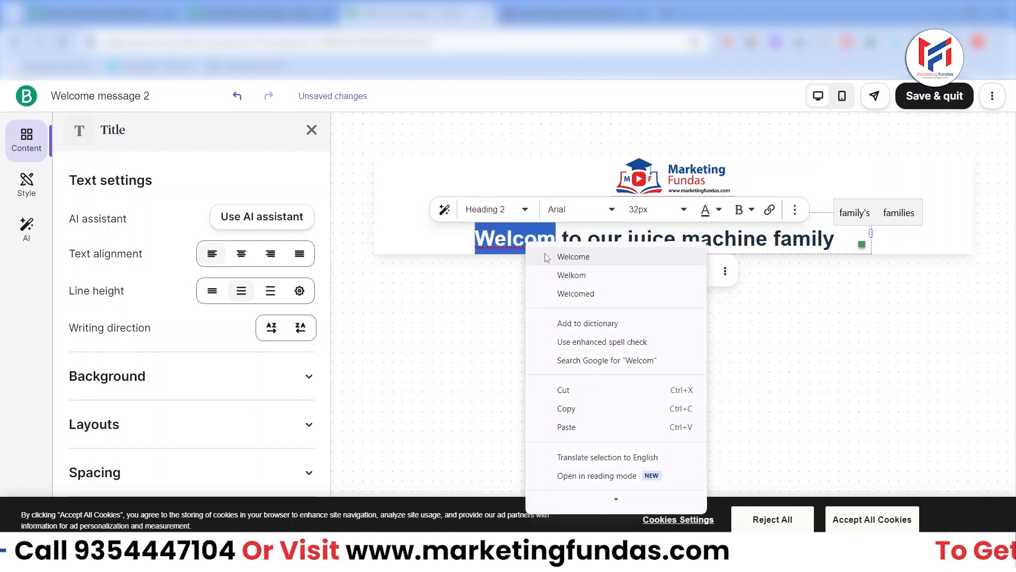
{"action": "left_click", "coordinate": [546, 256]}
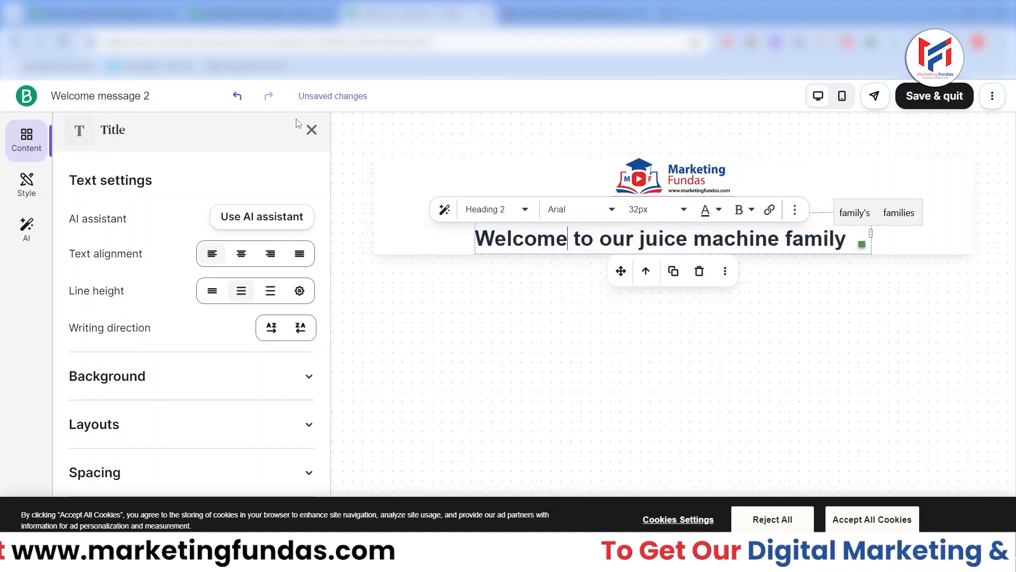
Add a text block below the title and keep its placeholder paragraph.
{"action": "left_click", "coordinate": [312, 129]}
{"action": "left_click_drag", "start_coordinate": [195, 212], "coordinate": [623, 259]}
{"action": "left_click", "coordinate": [628, 309]}
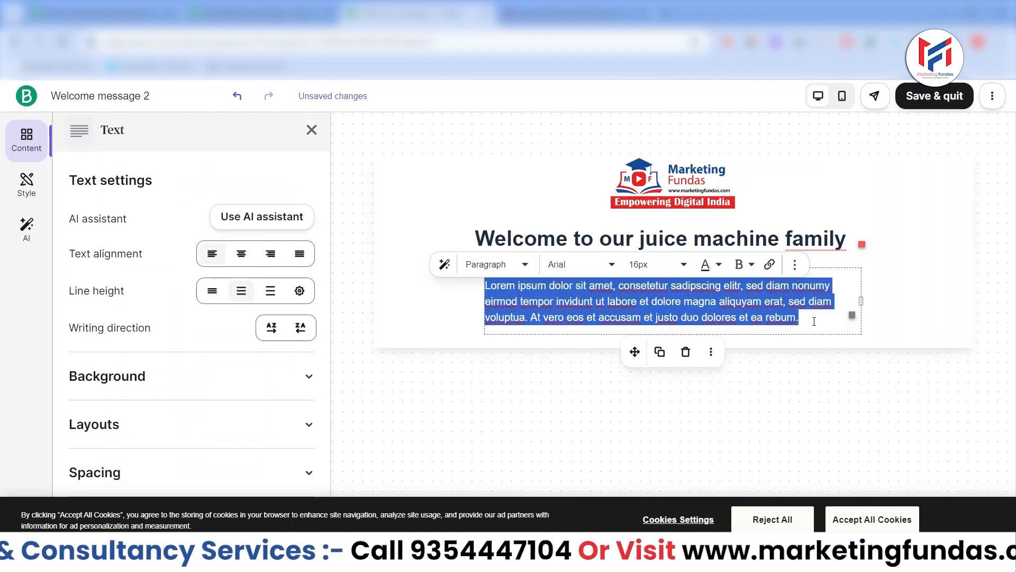
{"action": "left_click", "coordinate": [449, 317]}
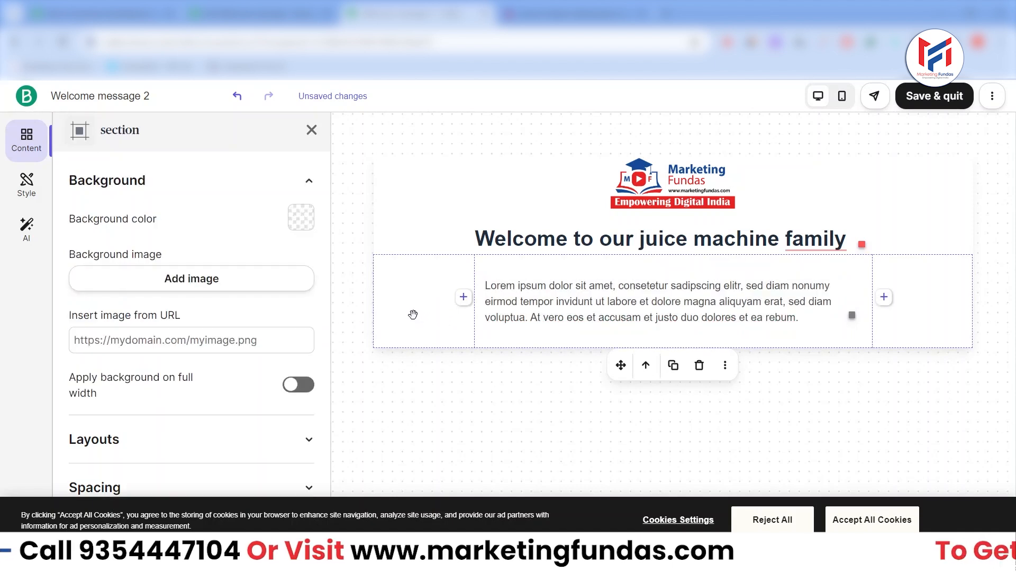
{"action": "left_click", "coordinate": [312, 130]}
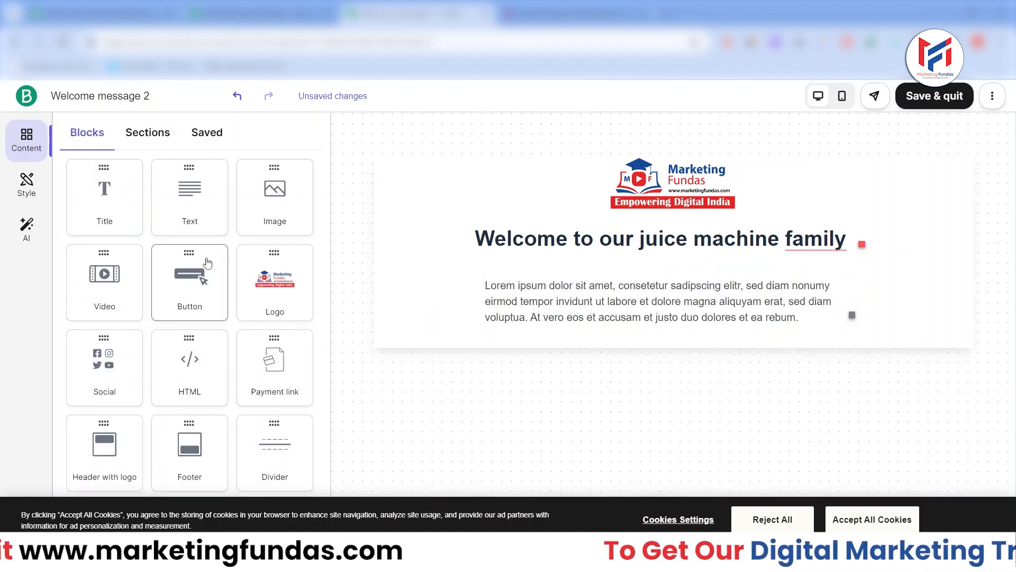
Add a button block below the text paragraph and select it.
{"action": "scroll", "coordinate": [204, 322], "scroll_direction": "down", "scroll_amount": 1}
{"action": "left_click_drag", "start_coordinate": [193, 218], "coordinate": [593, 336]}
{"action": "left_click", "coordinate": [673, 365]}
Replace the button's label with "Checkout our new products".
{"action": "triple_click", "coordinate": [677, 364]}
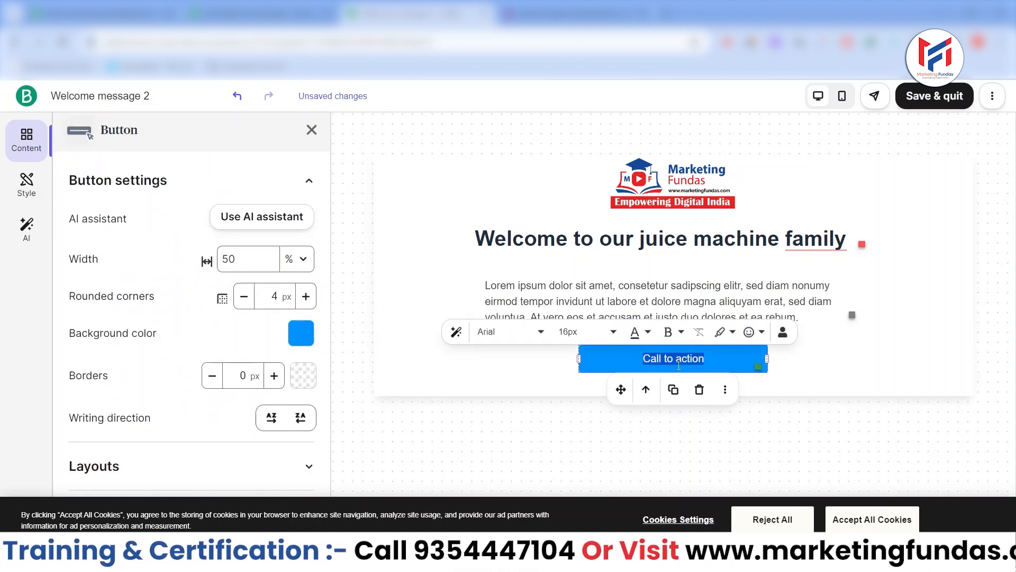
{"action": "type", "text": "Check ou"}
{"action": "key", "text": "BackSpace"}
{"action": "key", "text": "BackSpace"}
{"action": "key", "text": "BackSpace"}
{"action": "type", "text": "out "}
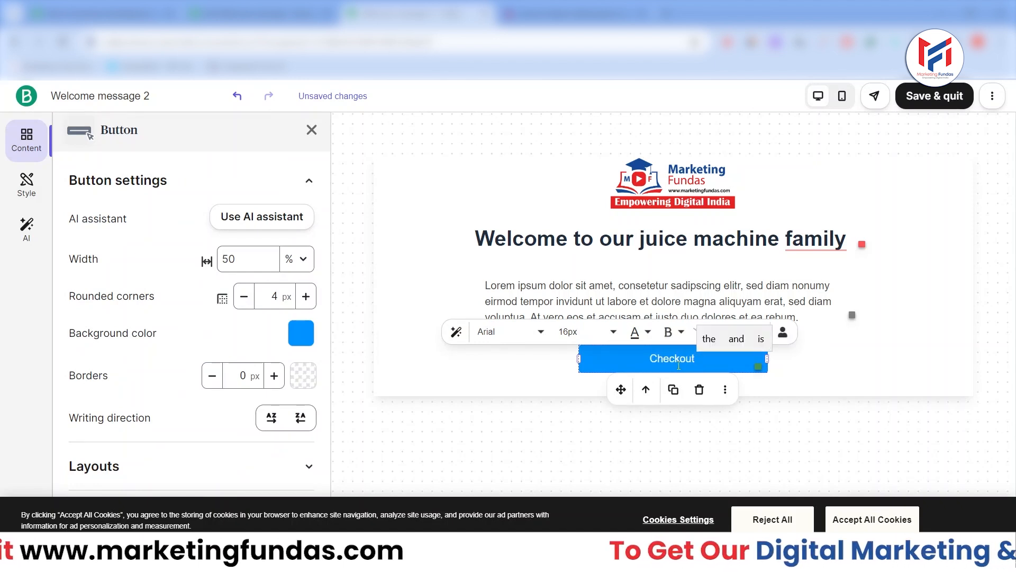
{"action": "type", "text": "our new products"}
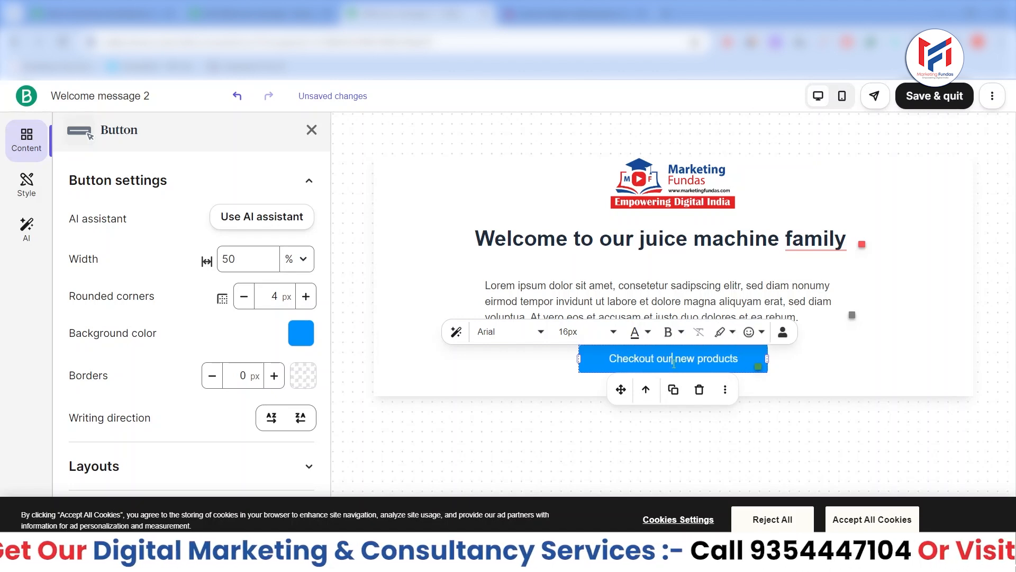
Make the button label bold and try the Impact font on it.
{"action": "triple_click", "coordinate": [672, 360]}
{"action": "left_click", "coordinate": [675, 336]}
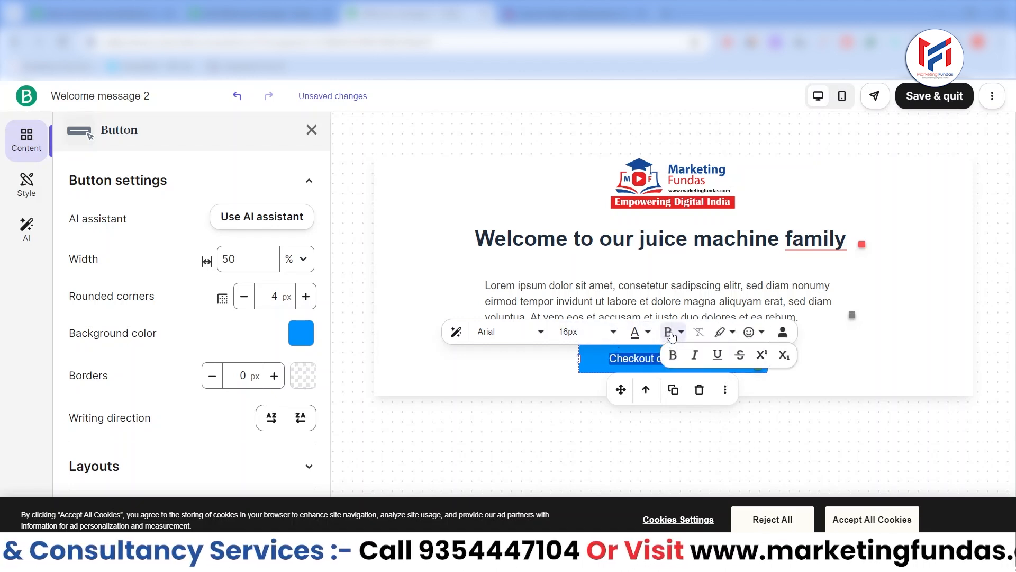
{"action": "left_click", "coordinate": [671, 337]}
{"action": "left_click", "coordinate": [675, 339]}
{"action": "left_click", "coordinate": [675, 356]}
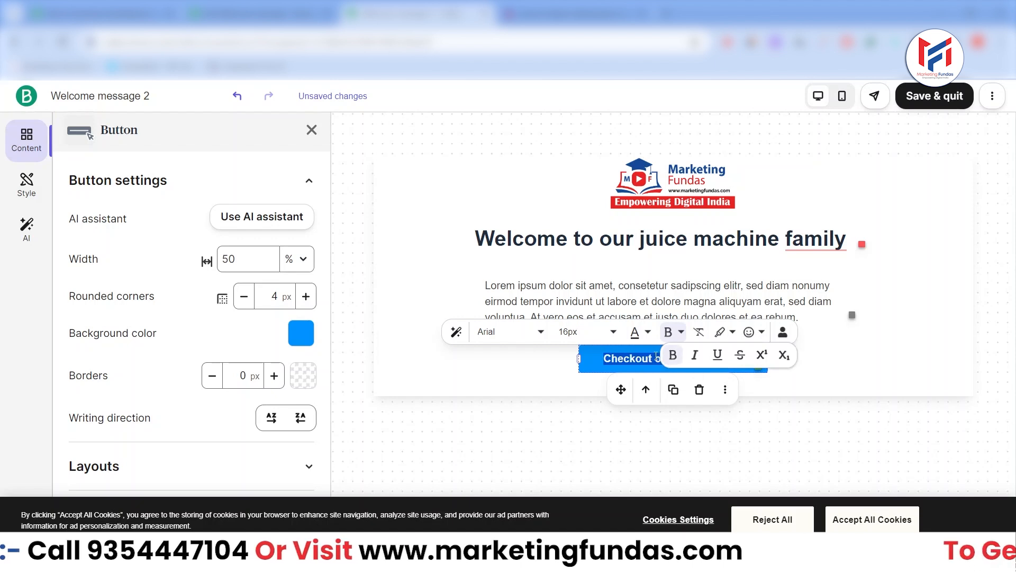
{"action": "left_click", "coordinate": [508, 332]}
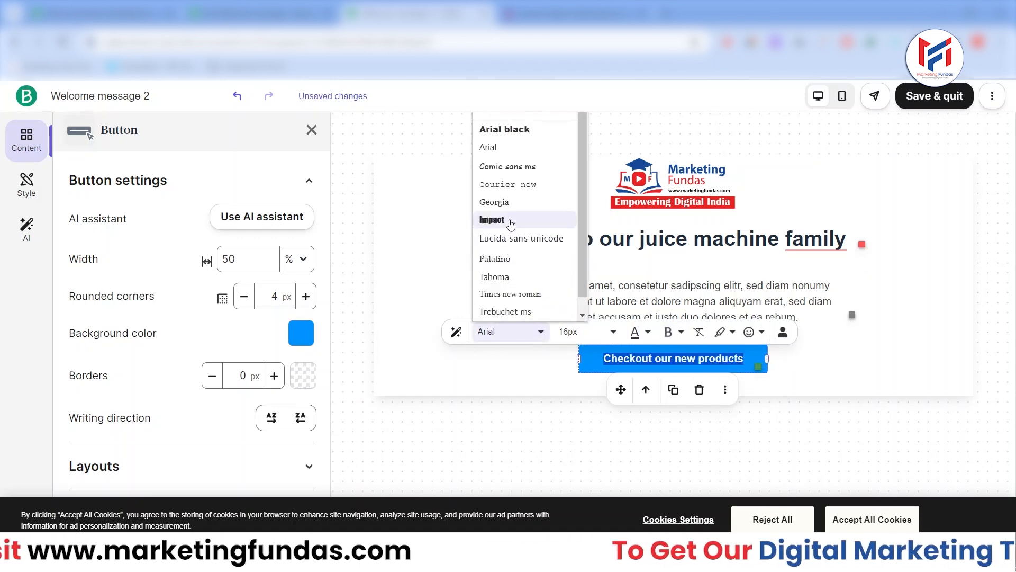
{"action": "left_click", "coordinate": [511, 220]}
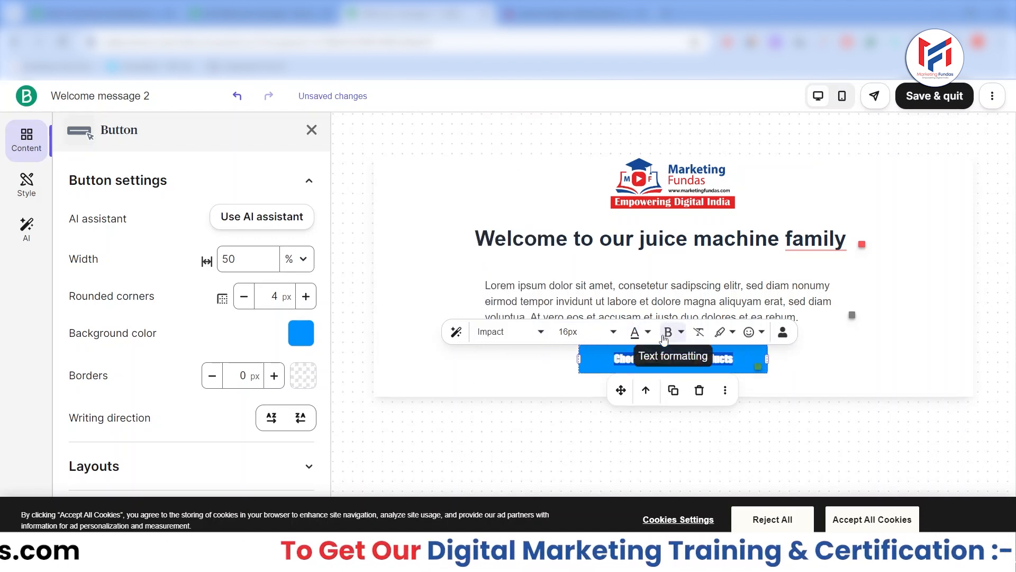
{"action": "left_click", "coordinate": [670, 333]}
{"action": "left_click", "coordinate": [527, 360]}
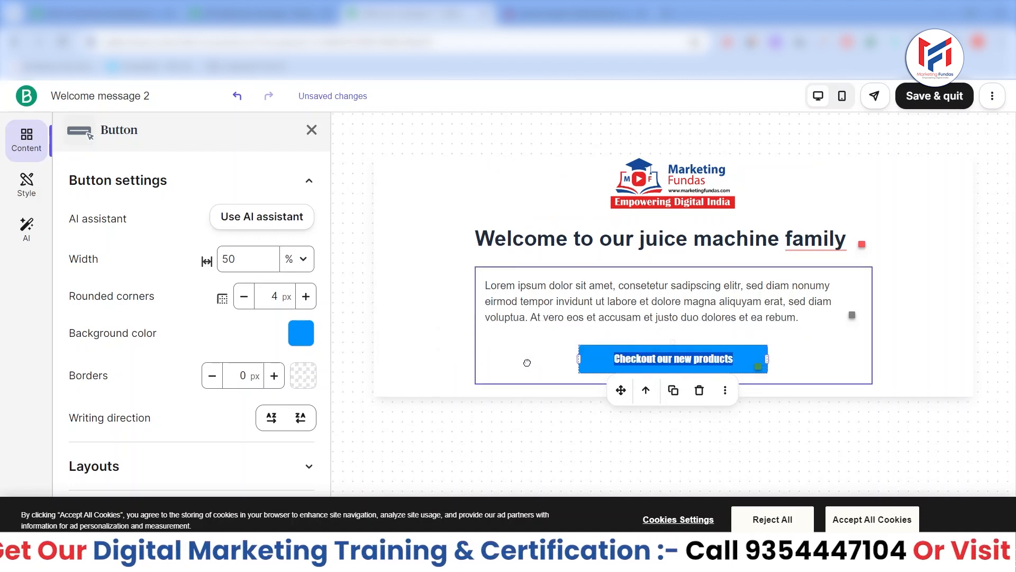
Set the button label's font to Palatino and make it bold.
{"action": "left_click", "coordinate": [655, 364]}
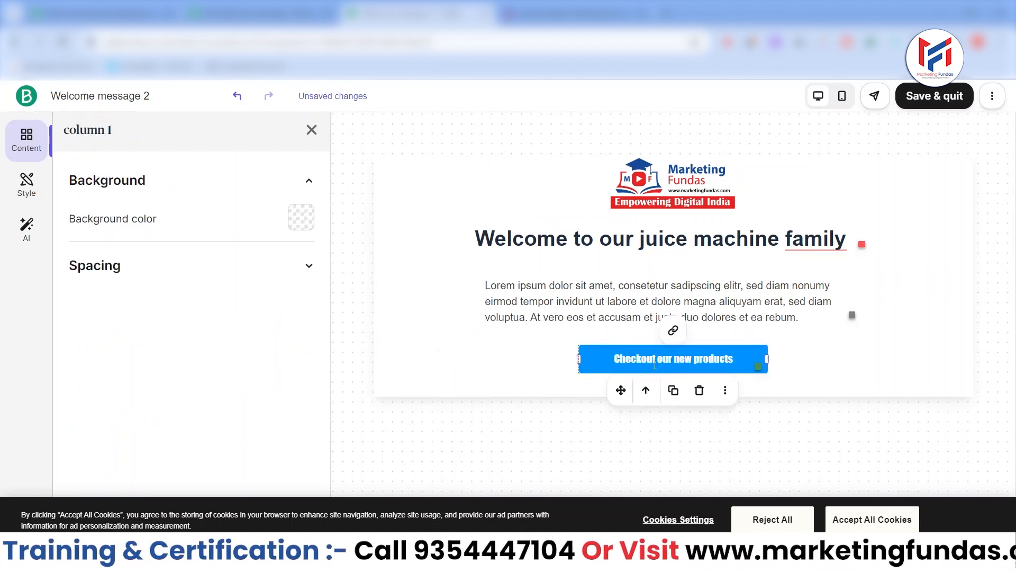
{"action": "double_click", "coordinate": [655, 364]}
{"action": "triple_click", "coordinate": [655, 364]}
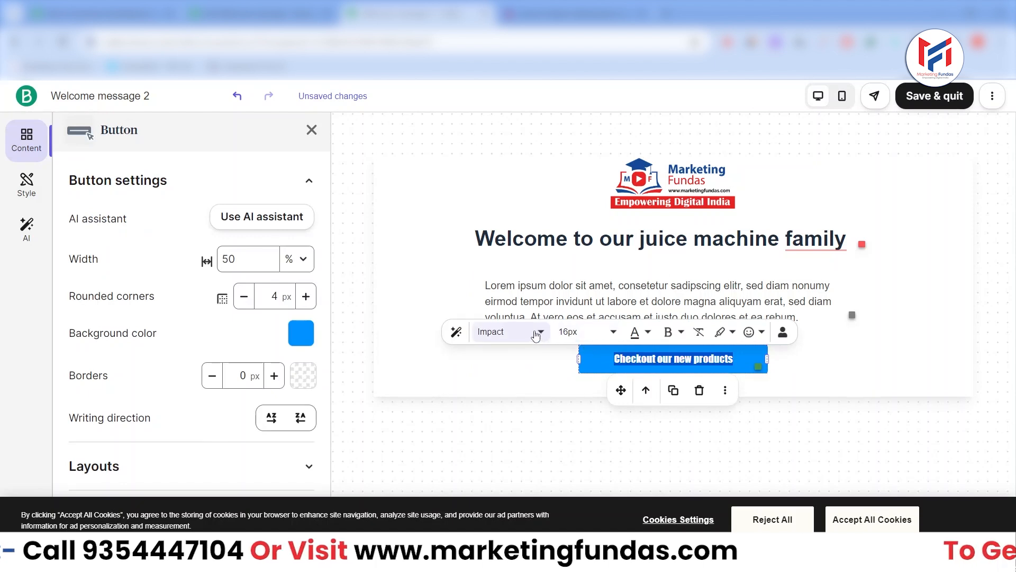
{"action": "left_click", "coordinate": [530, 332]}
{"action": "scroll", "coordinate": [511, 262], "scroll_direction": "down", "scroll_amount": 1}
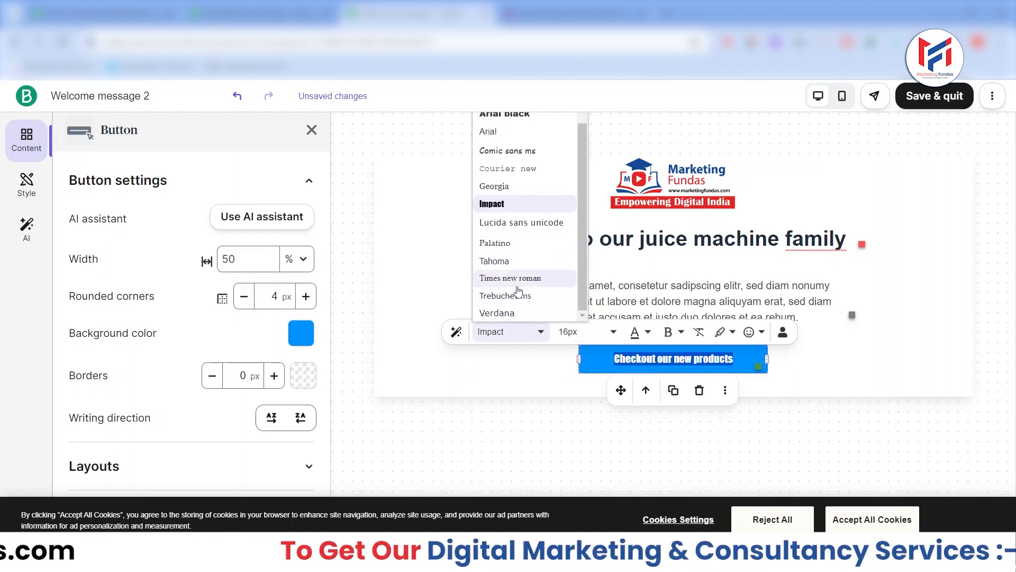
{"action": "left_click", "coordinate": [516, 244]}
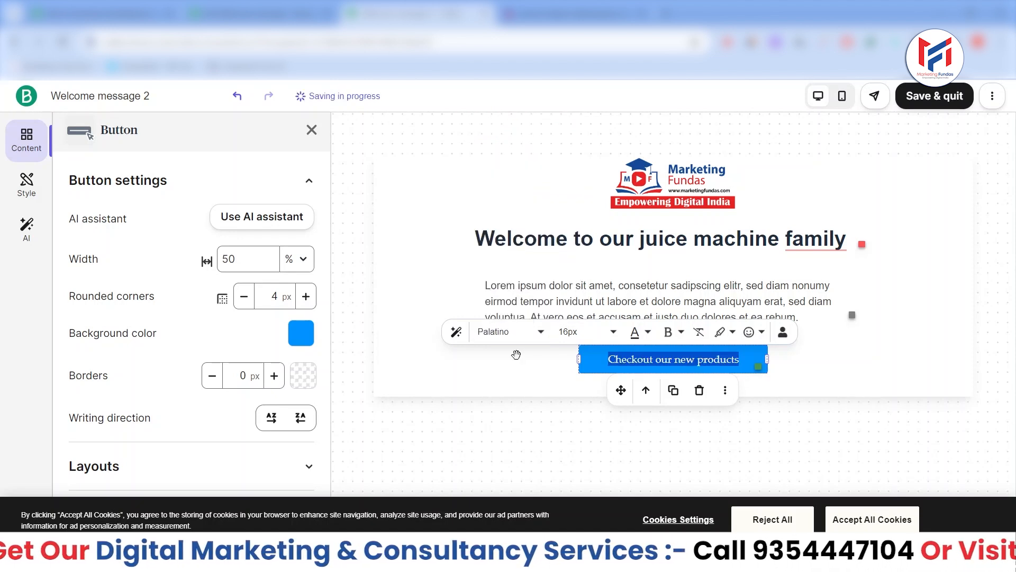
{"action": "left_click", "coordinate": [669, 332]}
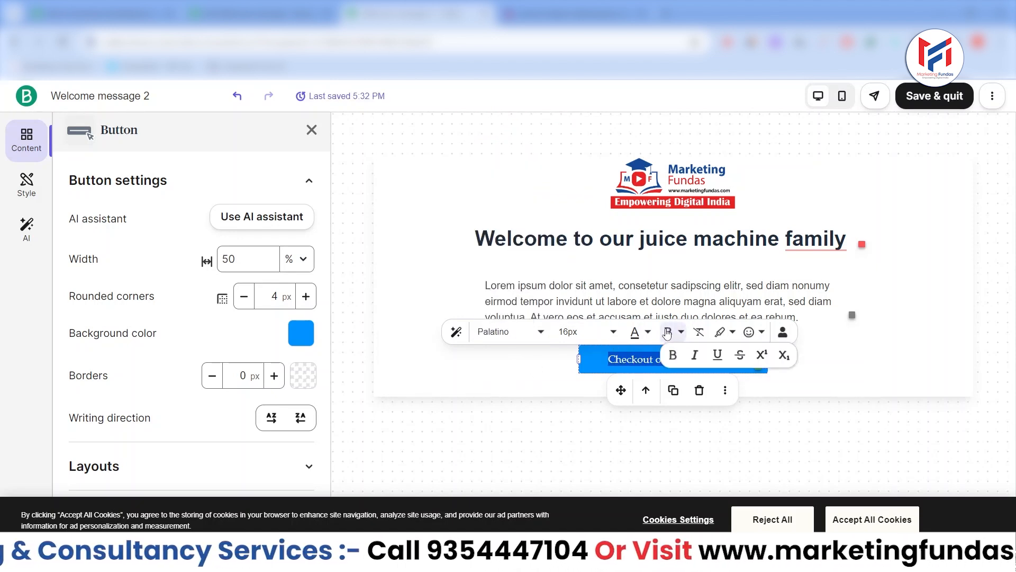
{"action": "left_click", "coordinate": [672, 355]}
{"action": "left_click", "coordinate": [515, 358]}
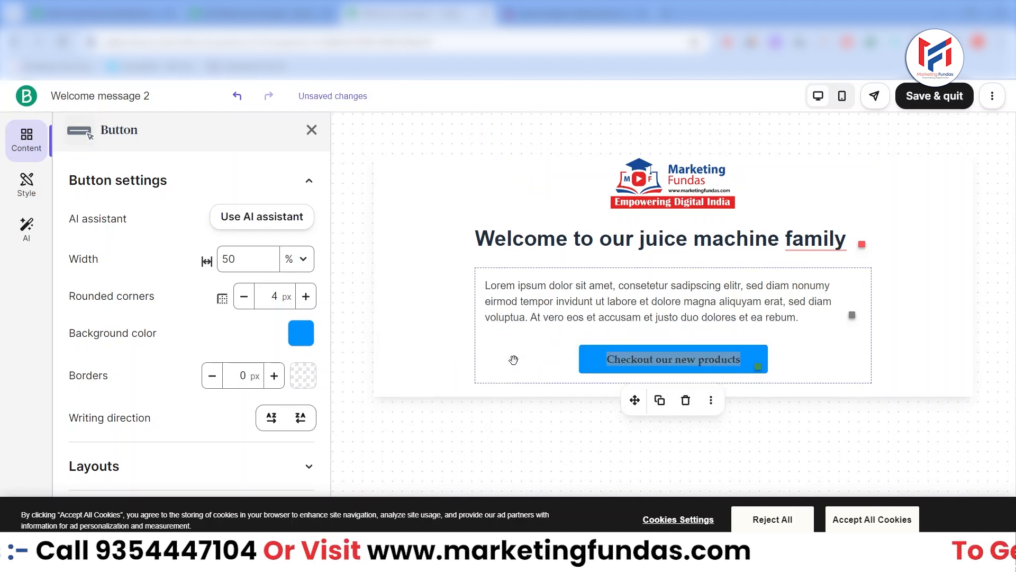
{"action": "left_click", "coordinate": [901, 354]}
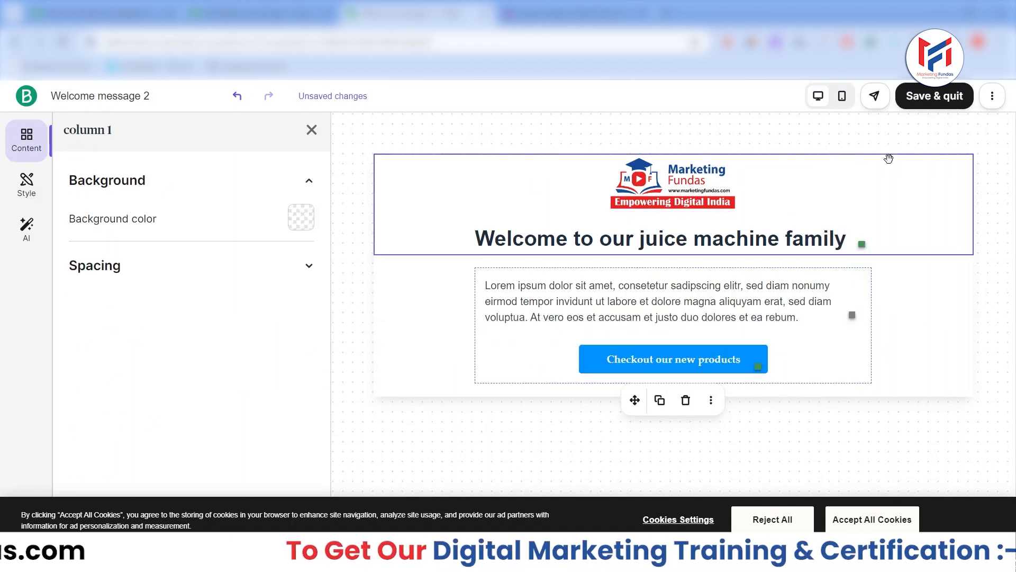
Save the finished email design, activate the Welcome message 2 template and check its preview.
{"action": "left_click", "coordinate": [920, 104]}
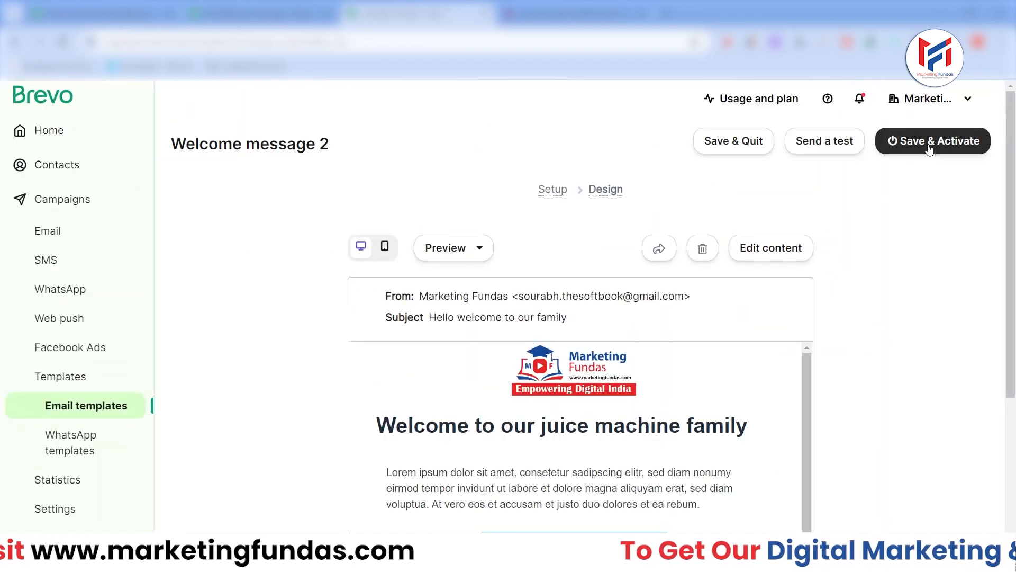
{"action": "left_click", "coordinate": [925, 152]}
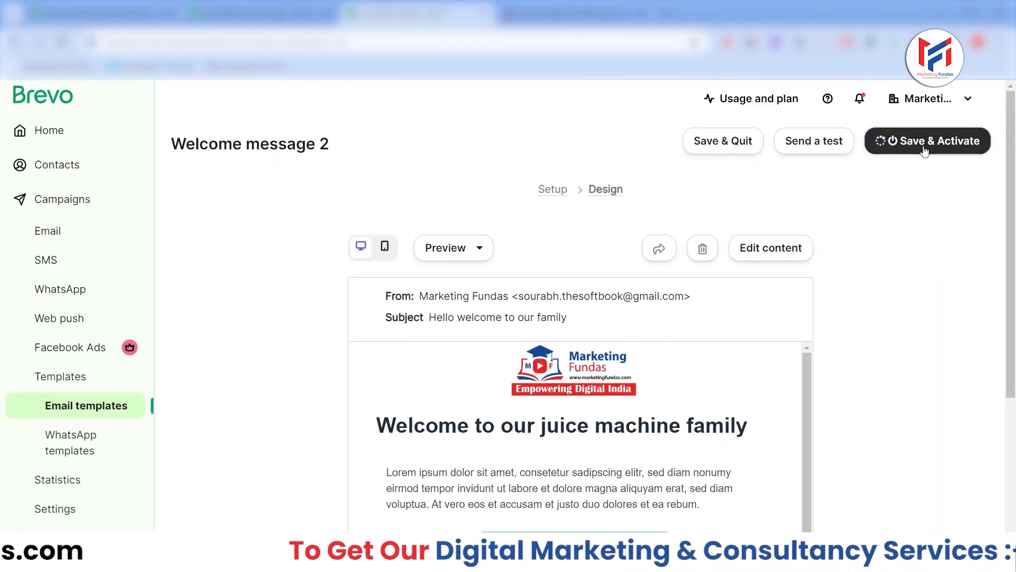
{"action": "scroll", "coordinate": [859, 355], "scroll_direction": "down", "scroll_amount": 5}
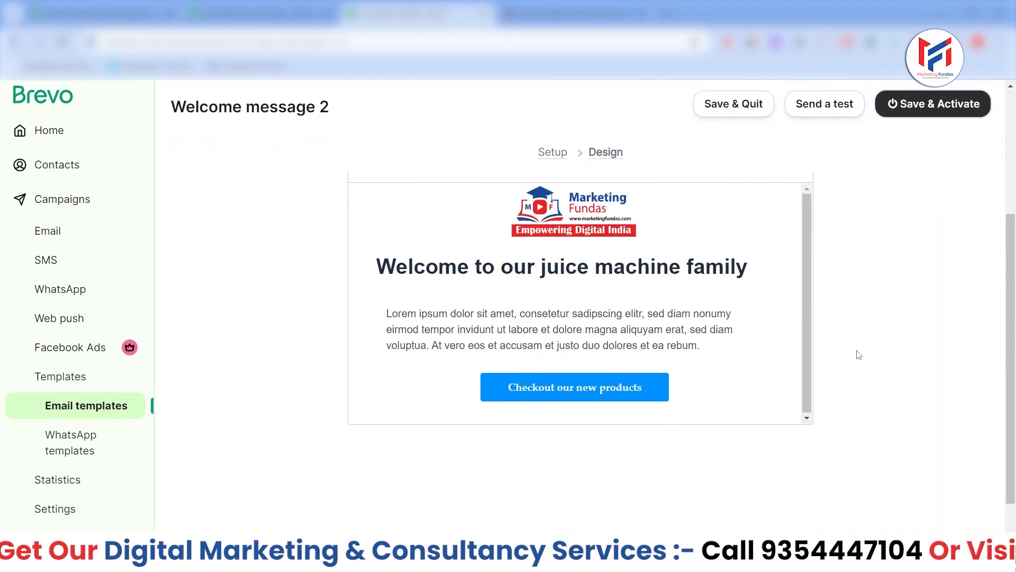
{"action": "scroll", "coordinate": [857, 252], "scroll_direction": "up", "scroll_amount": 5}
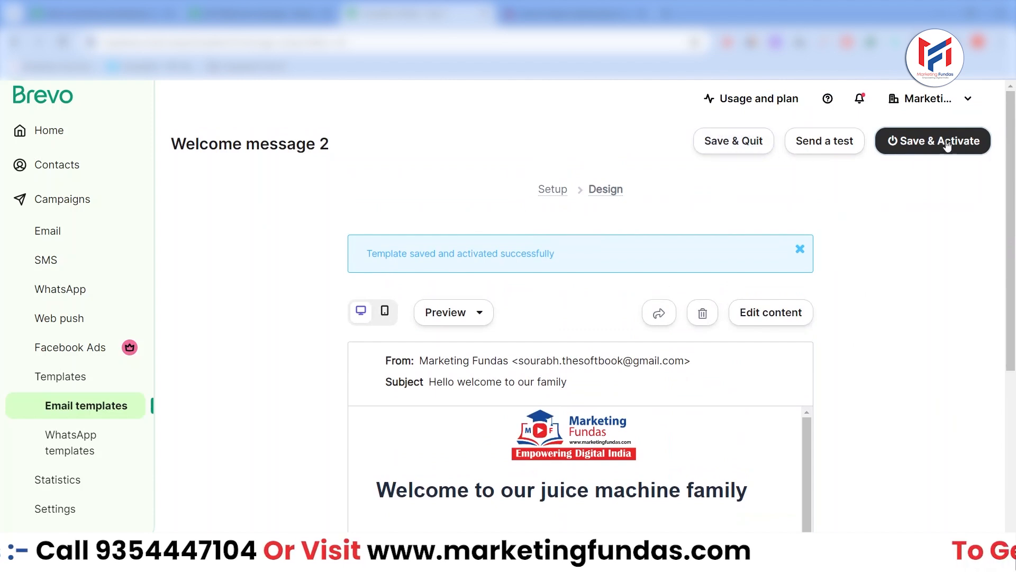
Save and quit the template, and go from the email templates list to the automations overview.
{"action": "left_click", "coordinate": [741, 142]}
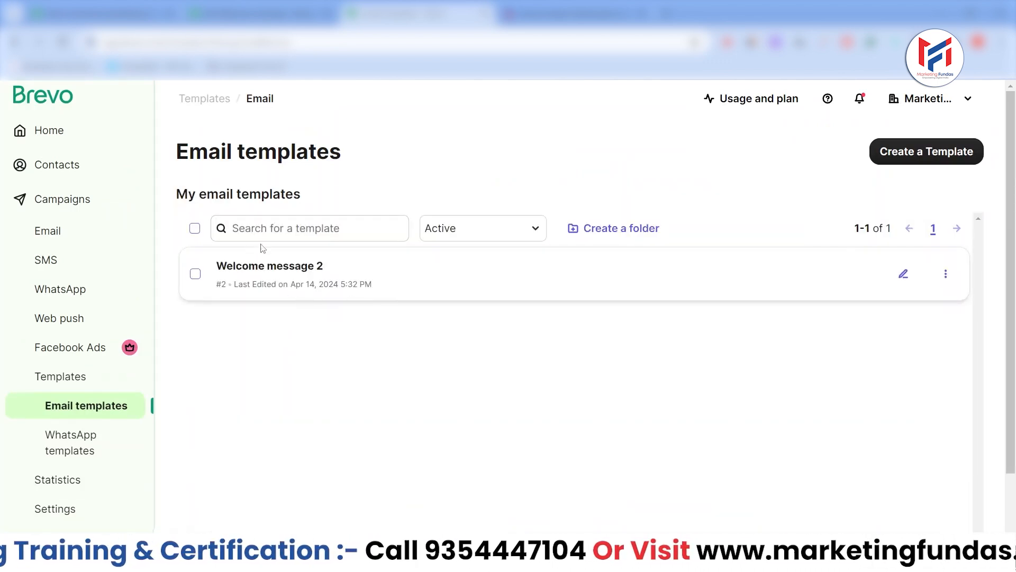
{"action": "scroll", "coordinate": [328, 284], "scroll_direction": "down", "scroll_amount": 1}
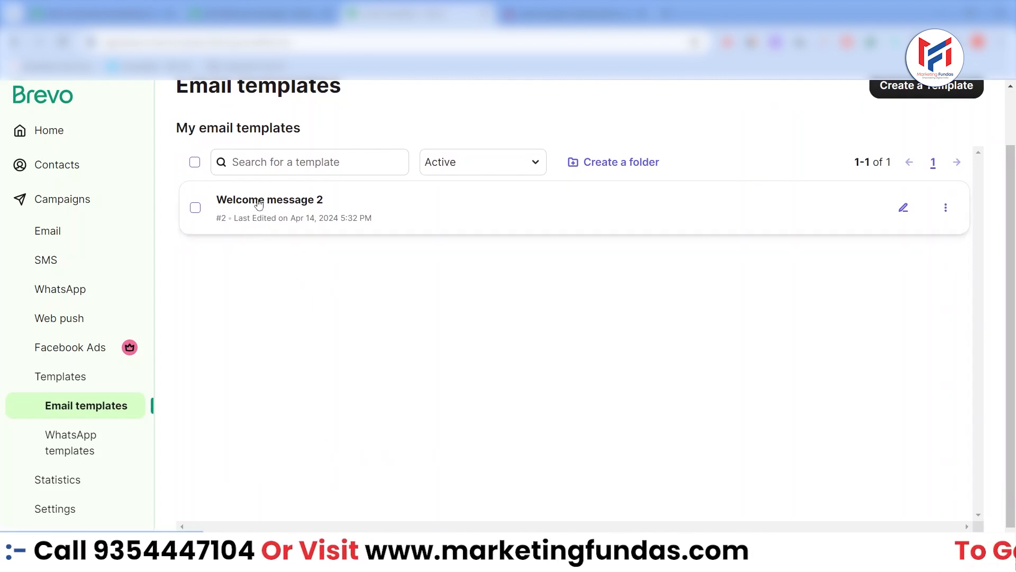
{"action": "scroll", "coordinate": [259, 217], "scroll_direction": "up", "scroll_amount": 1}
{"action": "scroll", "coordinate": [259, 217], "scroll_direction": "up", "scroll_amount": 1}
{"action": "scroll", "coordinate": [64, 272], "scroll_direction": "down", "scroll_amount": 3}
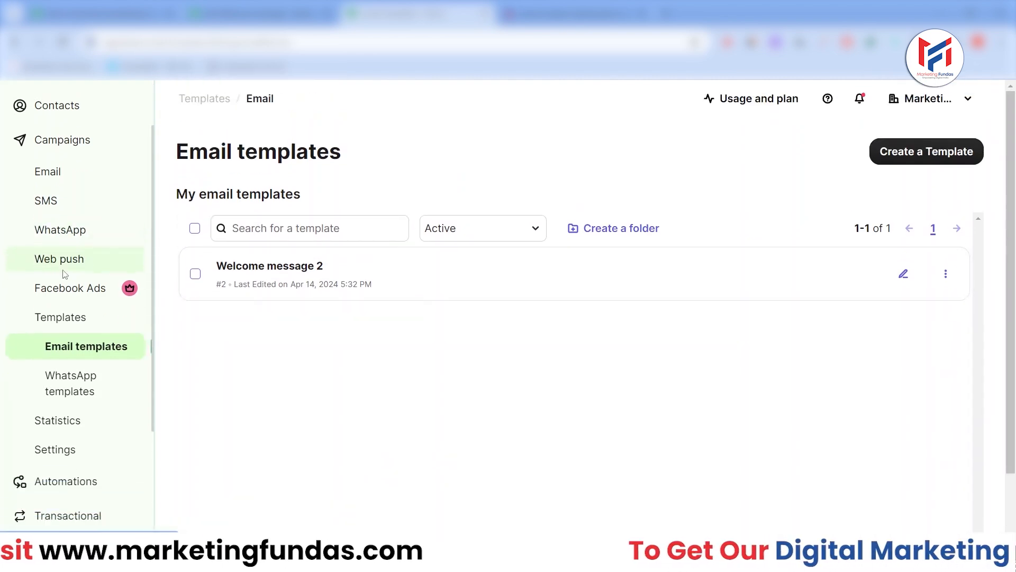
{"action": "left_click", "coordinate": [75, 410]}
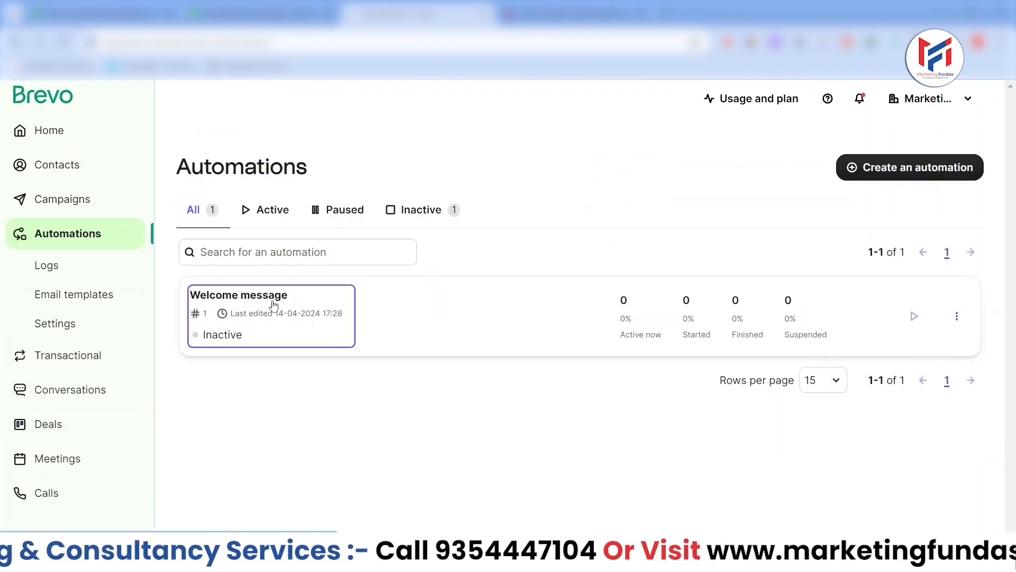
Open the Welcome message automation and set its entry point to contacts being added to the Demo Data List.
{"action": "left_click", "coordinate": [274, 305]}
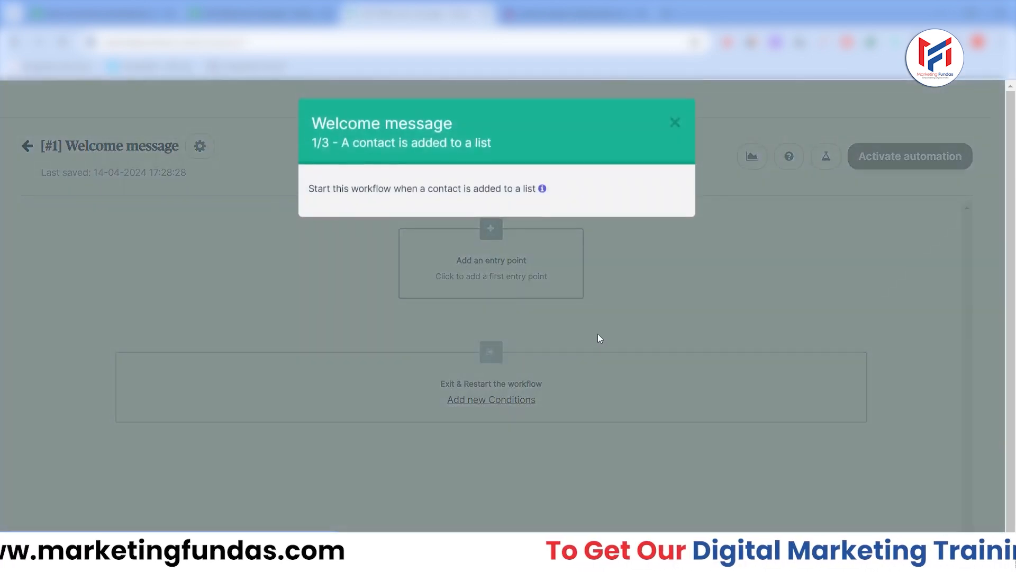
{"action": "left_click", "coordinate": [426, 240]}
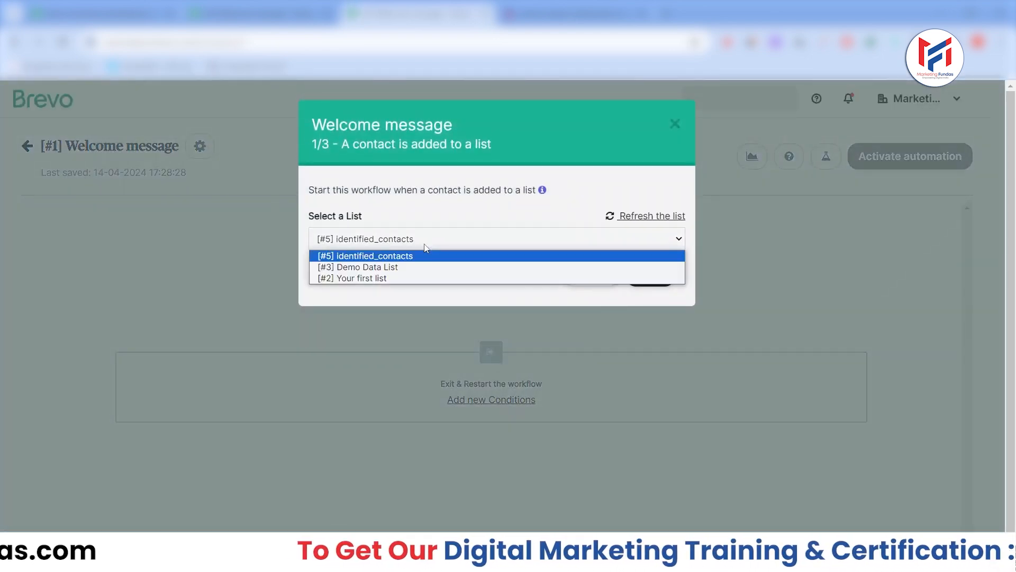
{"action": "left_click", "coordinate": [387, 267]}
{"action": "left_click", "coordinate": [640, 274]}
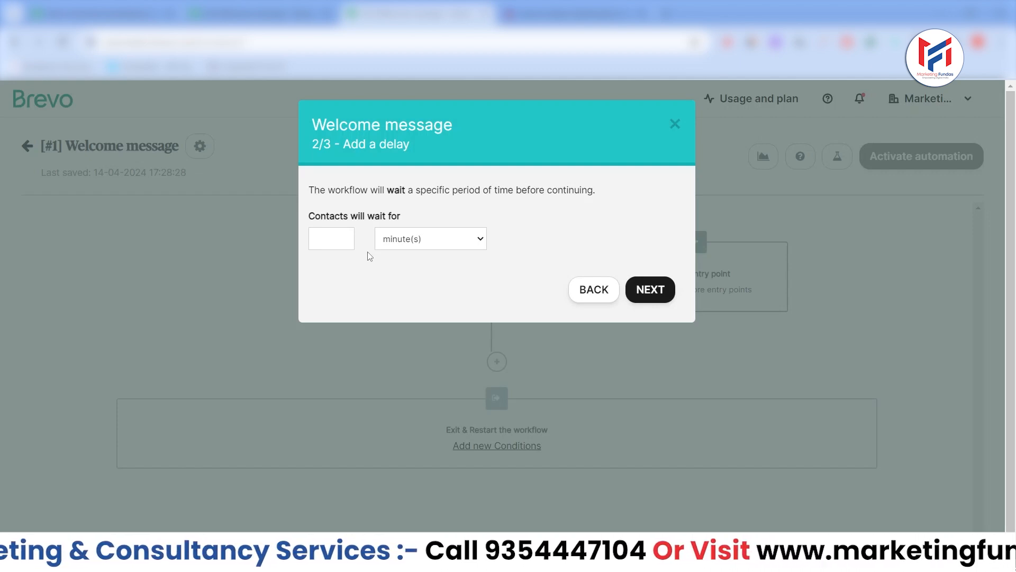
Set the workflow's delay so contacts wait for 20 minutes, and continue to the email stage.
{"action": "left_click", "coordinate": [332, 241]}
{"action": "type", "text": "20"}
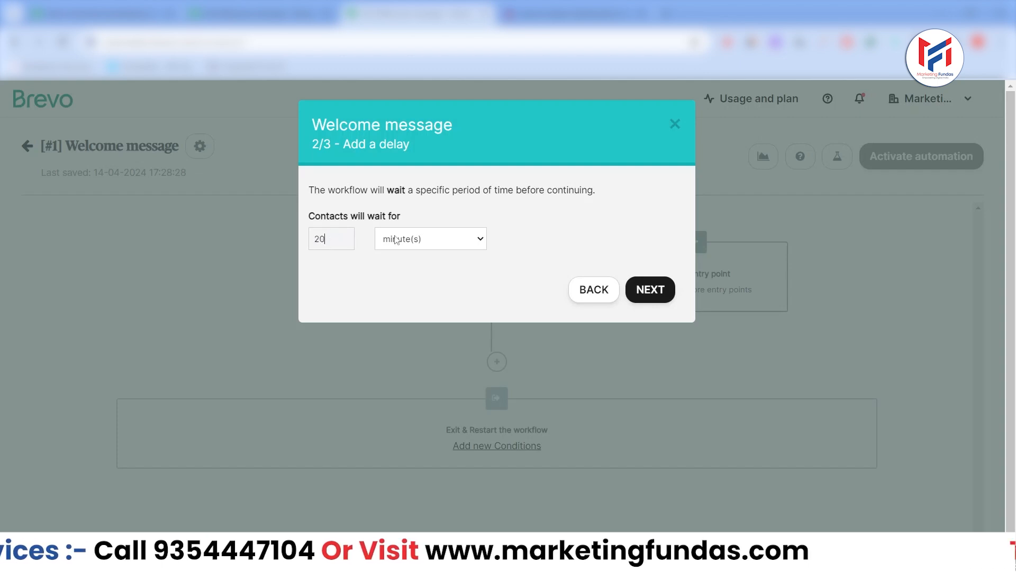
{"action": "left_click", "coordinate": [654, 291]}
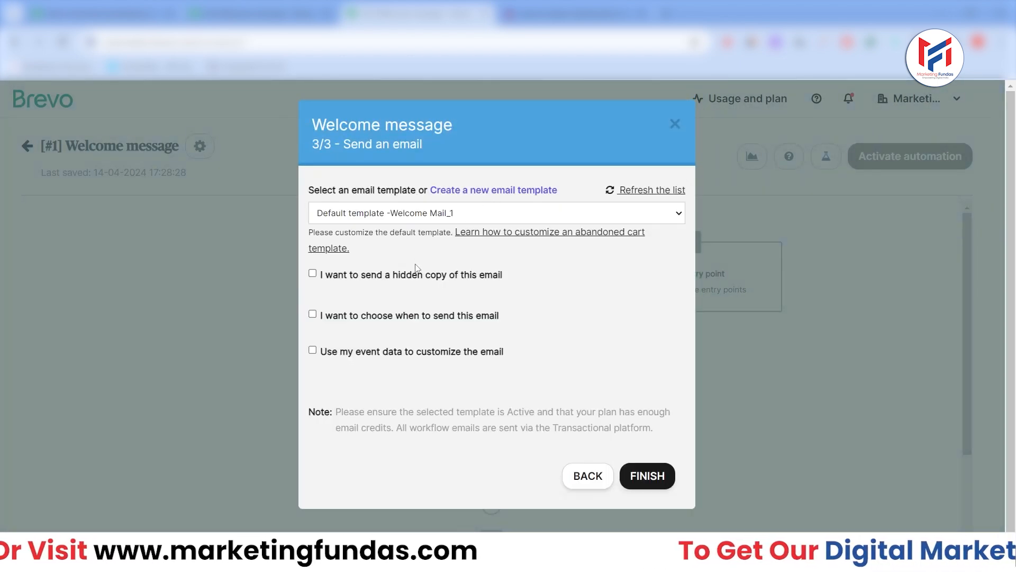
Choose the Welcome message 2 template for the automation's email and finish the workflow setup.
{"action": "left_click", "coordinate": [417, 213]}
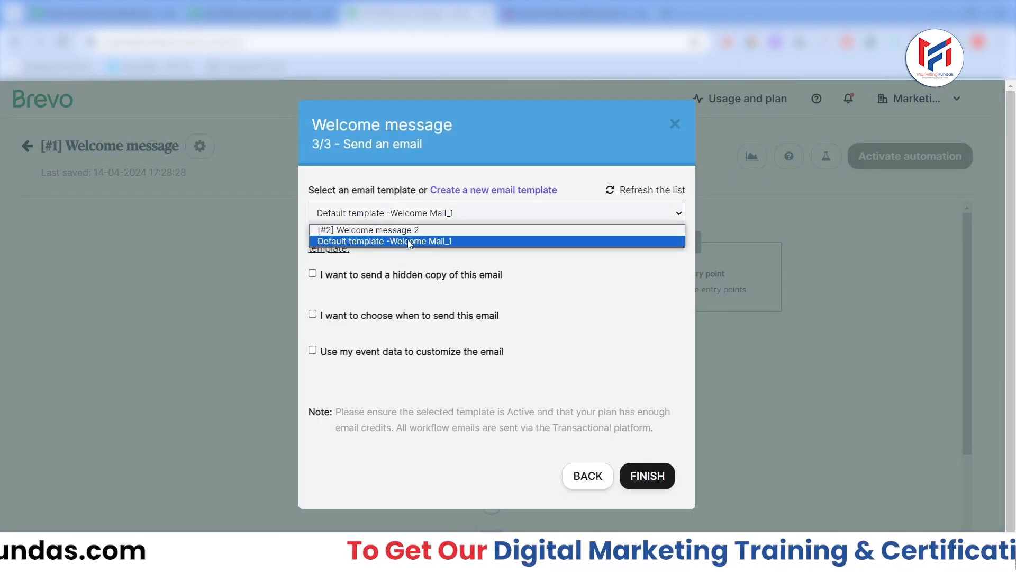
{"action": "left_click", "coordinate": [339, 230]}
{"action": "left_click", "coordinate": [650, 477]}
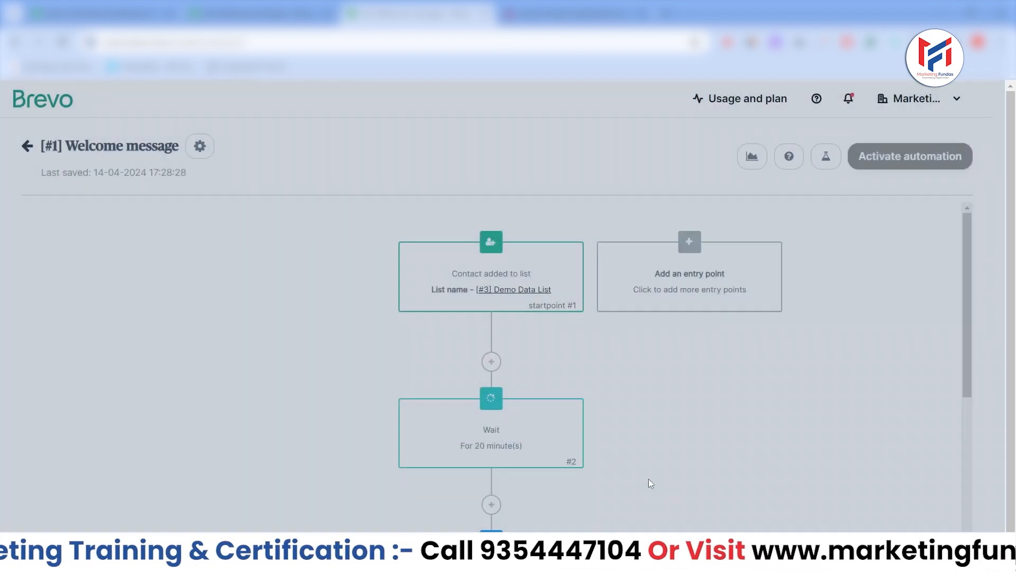
Activate the Welcome message automation and return to the automations overview.
{"action": "scroll", "coordinate": [656, 455], "scroll_direction": "down", "scroll_amount": 3}
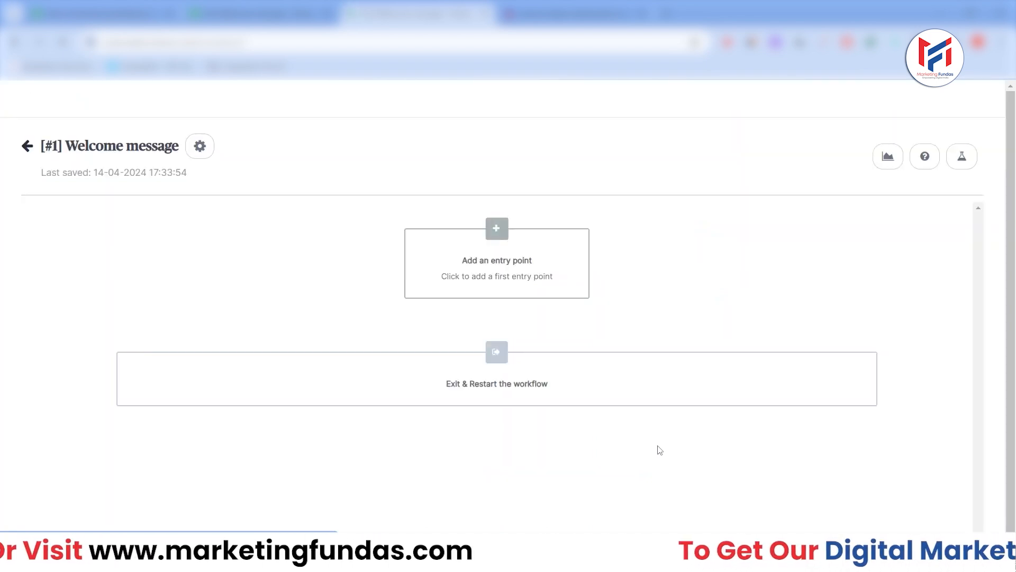
{"action": "left_click", "coordinate": [908, 159]}
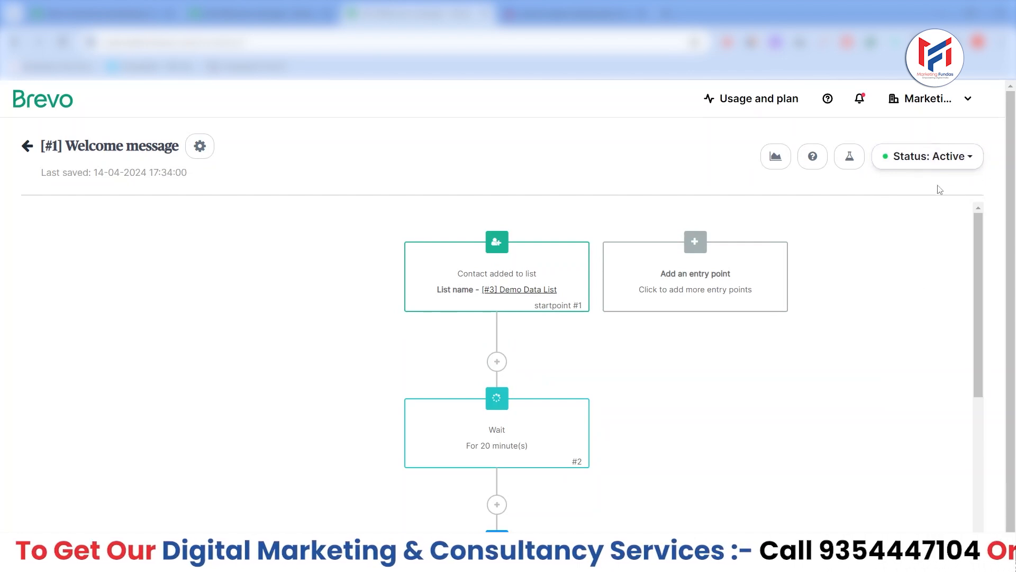
{"action": "left_click", "coordinate": [37, 149]}
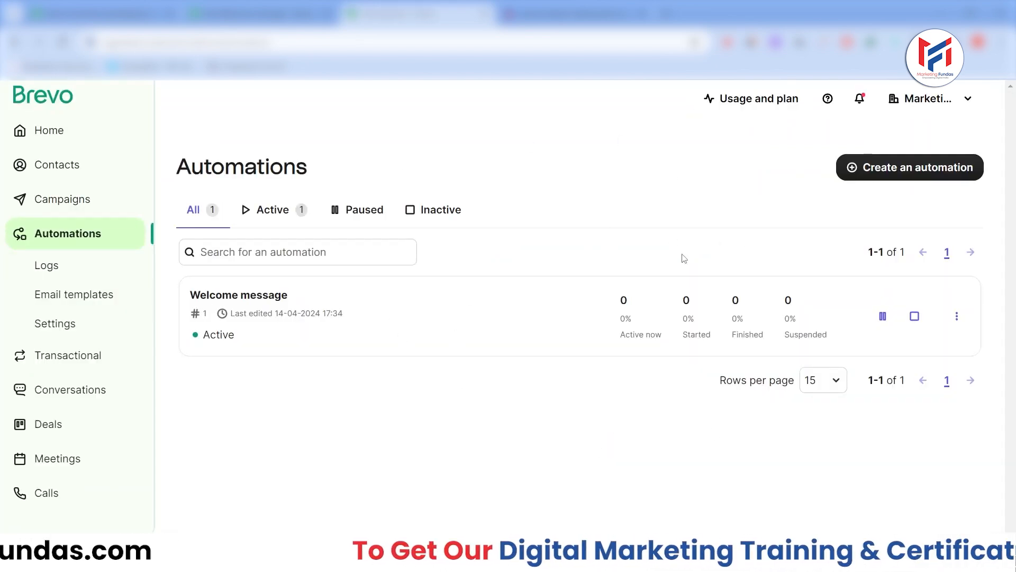
Check the Welcome message automation's contact statistics and look through the prebuilt options for creating another automation.
{"action": "left_click_drag", "start_coordinate": [617, 296], "coordinate": [679, 340]}
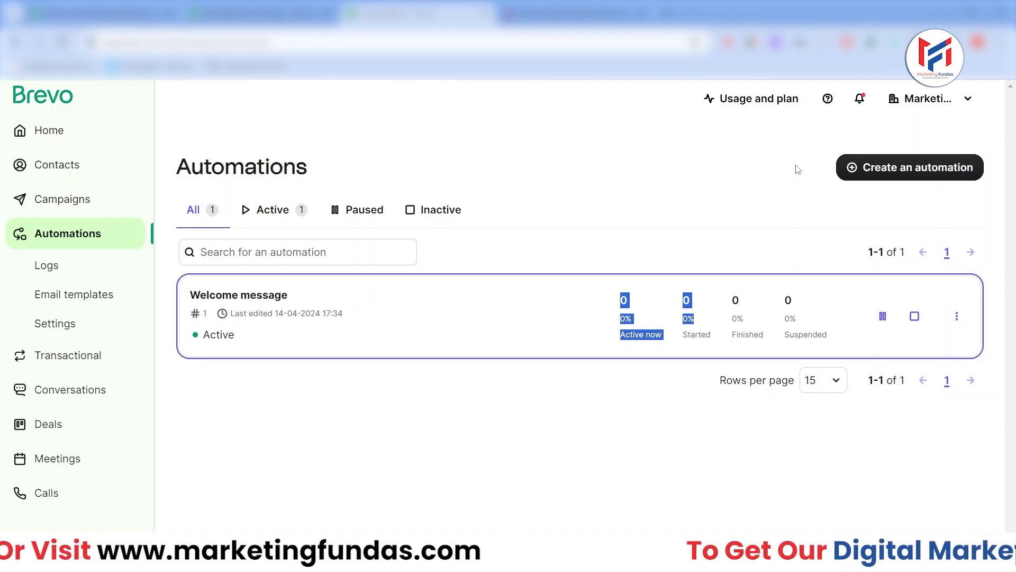
{"action": "left_click", "coordinate": [847, 167]}
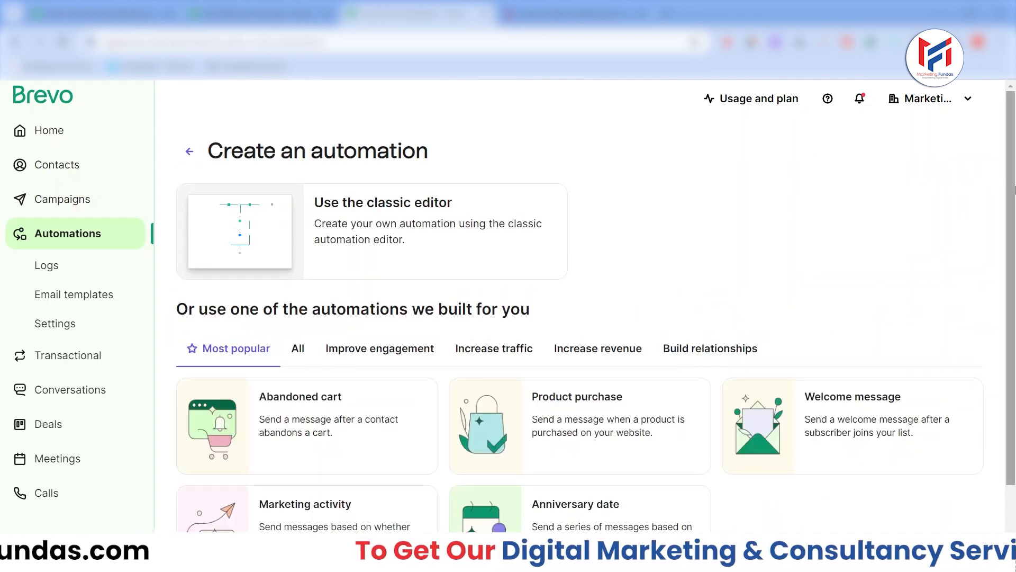
{"action": "scroll", "coordinate": [978, 178], "scroll_direction": "down", "scroll_amount": 1}
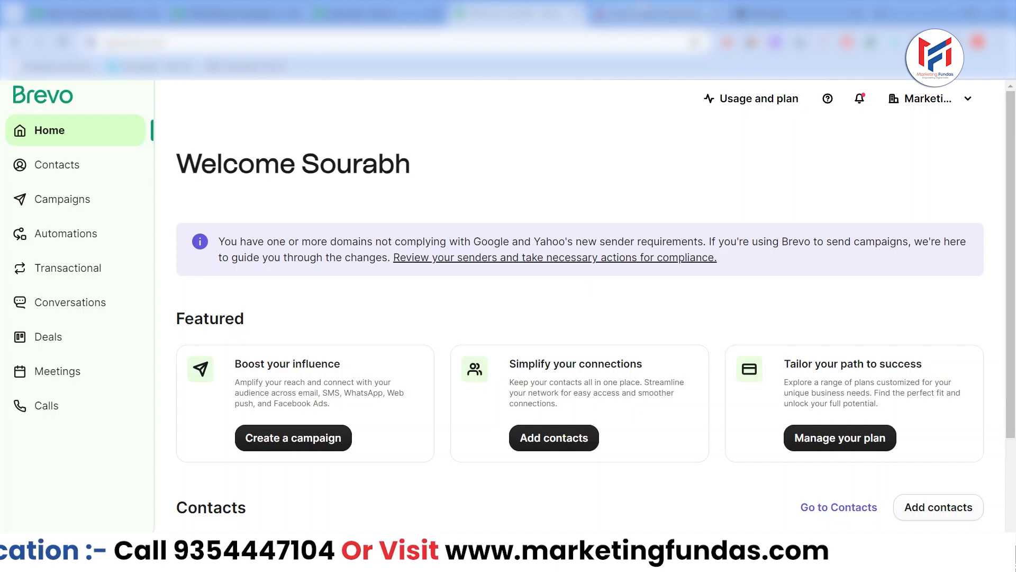
View the Marketing Fundas website and the WordPress admin dashboard, and switch back to the Brevo home page.
{"action": "left_click", "coordinate": [656, 13]}
{"action": "mouse_move", "coordinate": [241, 187]}
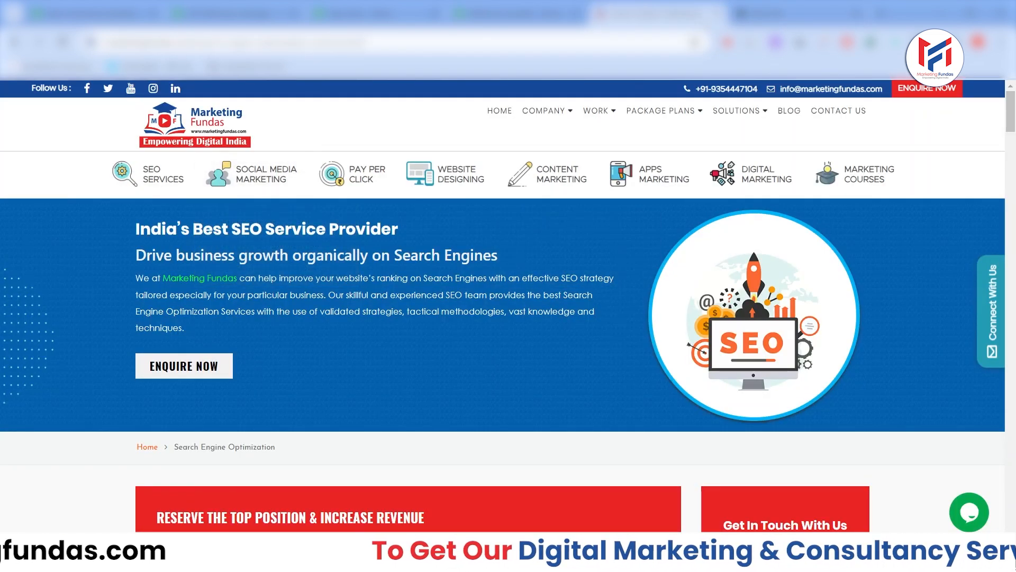
{"action": "left_click", "coordinate": [521, 13]}
{"action": "key", "text": "alt+Tab"}
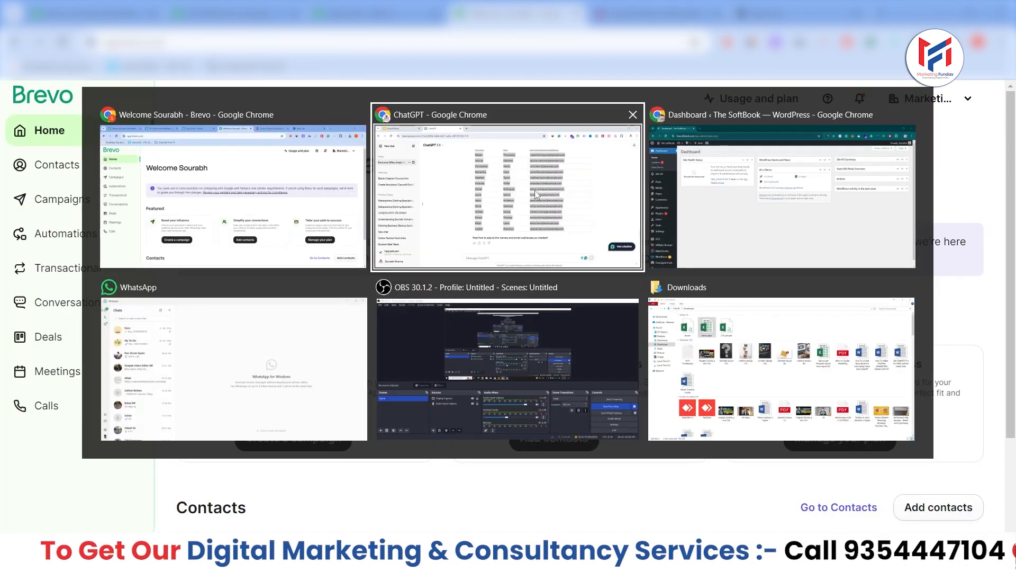
{"action": "key", "text": "alt+Tab"}
{"action": "mouse_move", "coordinate": [1011, 159]}
{"action": "left_mouse_down"}
{"action": "mouse_move", "coordinate": [1011, 185]}
{"action": "mouse_move", "coordinate": [1011, 153]}
{"action": "left_mouse_up"}
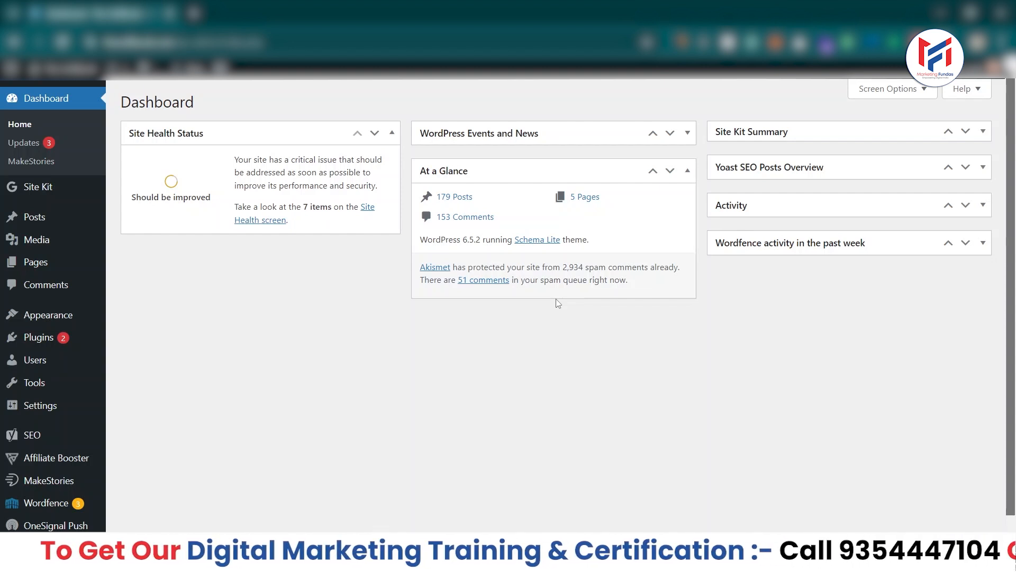
{"action": "key", "text": "alt+Tab"}
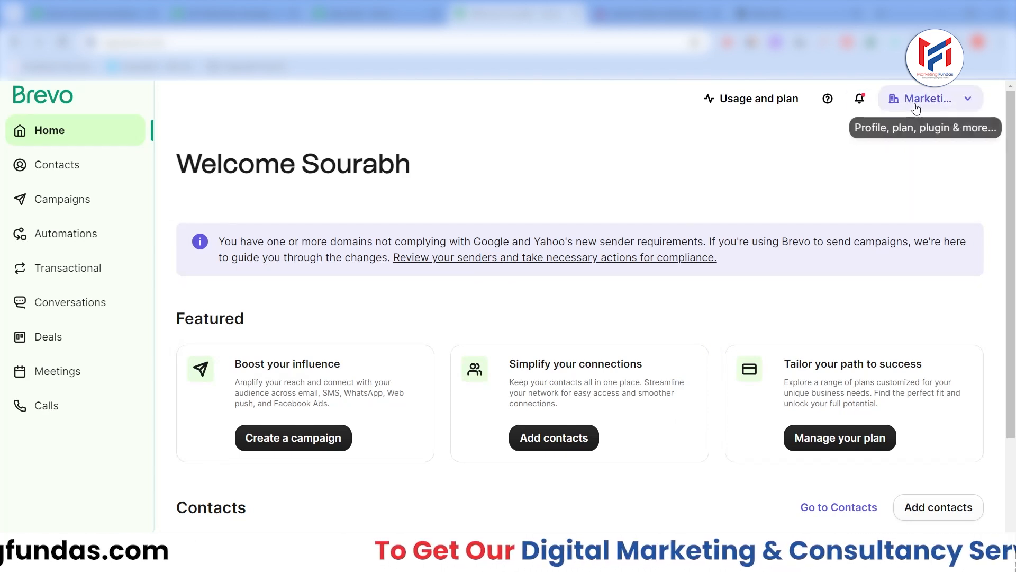
Open Plugins & Integrations for the account and look over the first integrations in the App Store.
{"action": "left_click", "coordinate": [934, 103]}
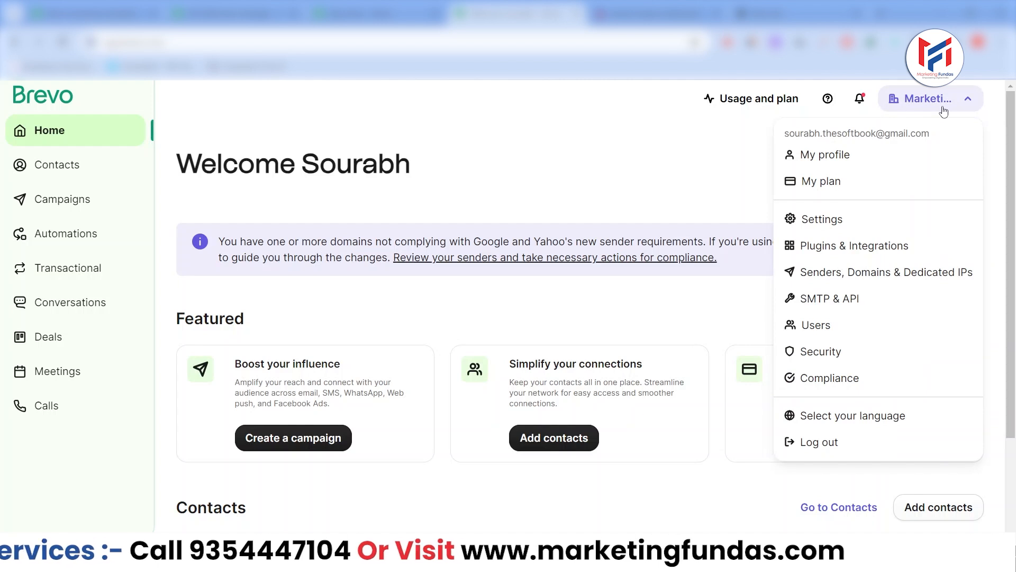
{"action": "left_click", "coordinate": [857, 246]}
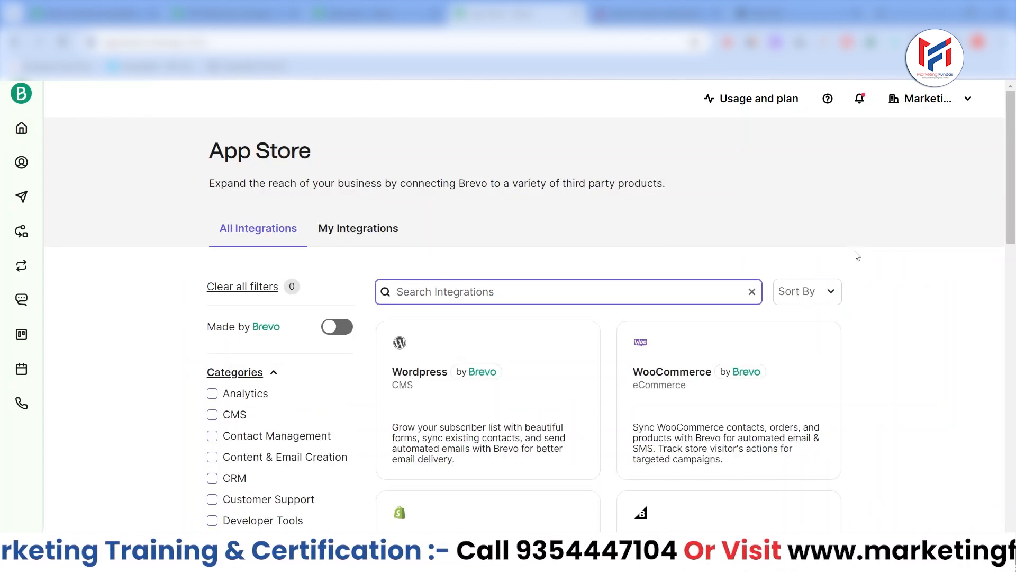
{"action": "scroll", "coordinate": [1009, 254], "scroll_direction": "down", "scroll_amount": 2}
{"action": "left_click_drag", "start_coordinate": [1015, 221], "coordinate": [1014, 258]}
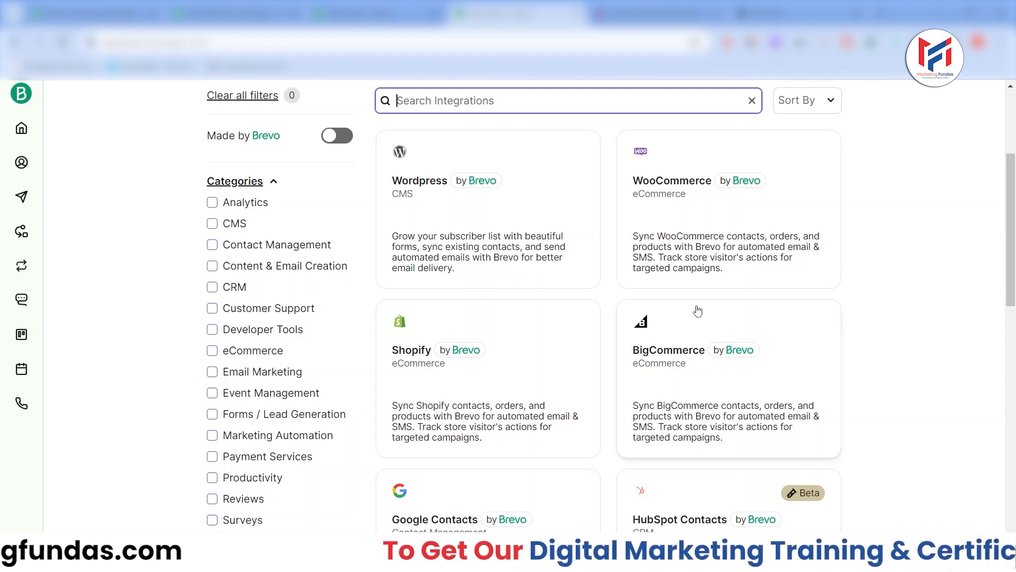
{"action": "scroll", "coordinate": [694, 312], "scroll_direction": "down", "scroll_amount": 2}
{"action": "scroll", "coordinate": [698, 310], "scroll_direction": "up", "scroll_amount": 3}
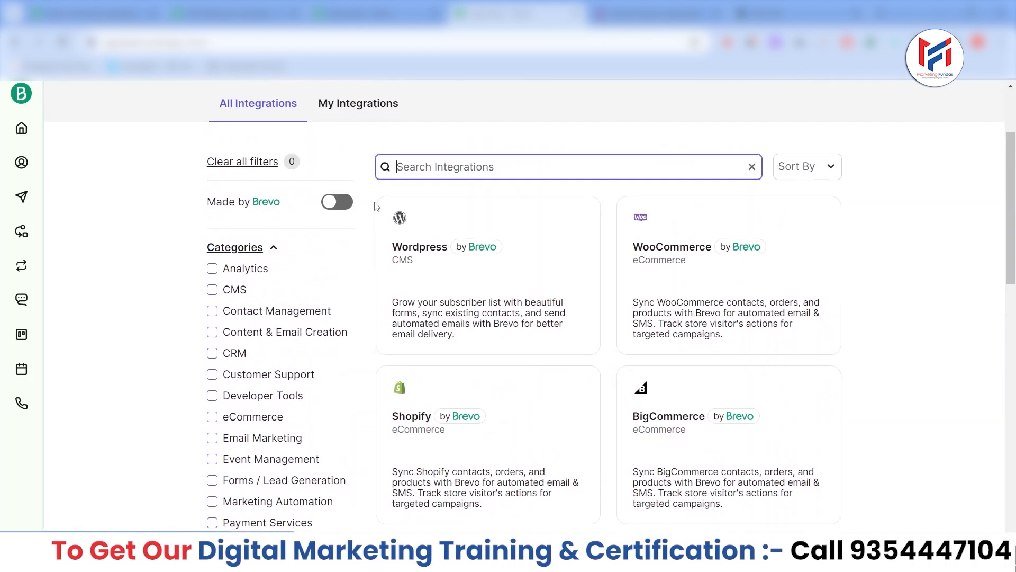
Examine the App Store's integration list down to the Wix and PrestaShop entries and return to the WordPress entry.
{"action": "type", "text": "`"}
{"action": "key", "text": "BackSpace"}
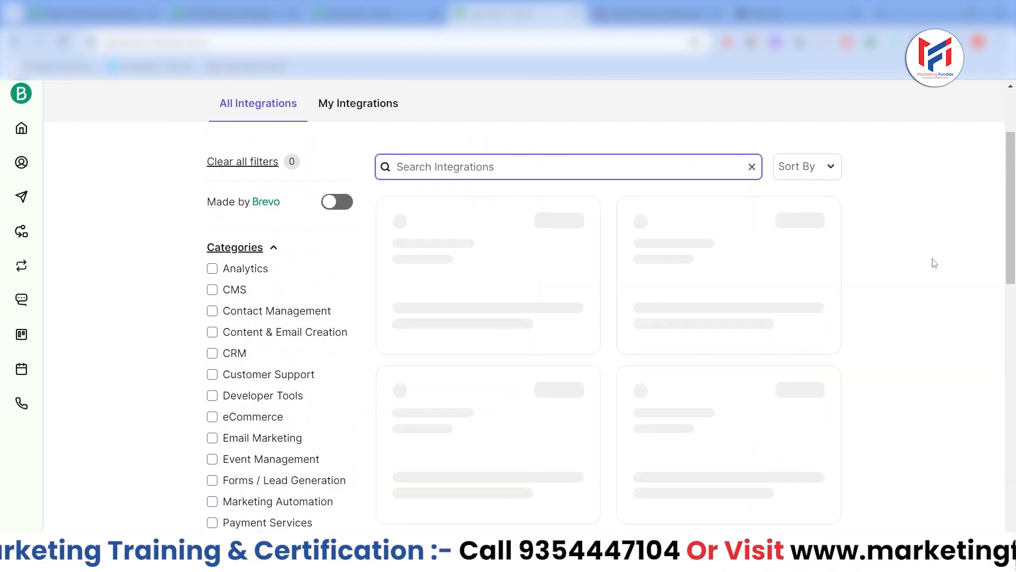
{"action": "mouse_move", "coordinate": [1010, 196]}
{"action": "left_mouse_down"}
{"action": "mouse_move", "coordinate": [1010, 280]}
{"action": "mouse_move", "coordinate": [1011, 190]}
{"action": "left_mouse_up"}
{"action": "scroll", "coordinate": [387, 343], "scroll_direction": "down", "scroll_amount": 3}
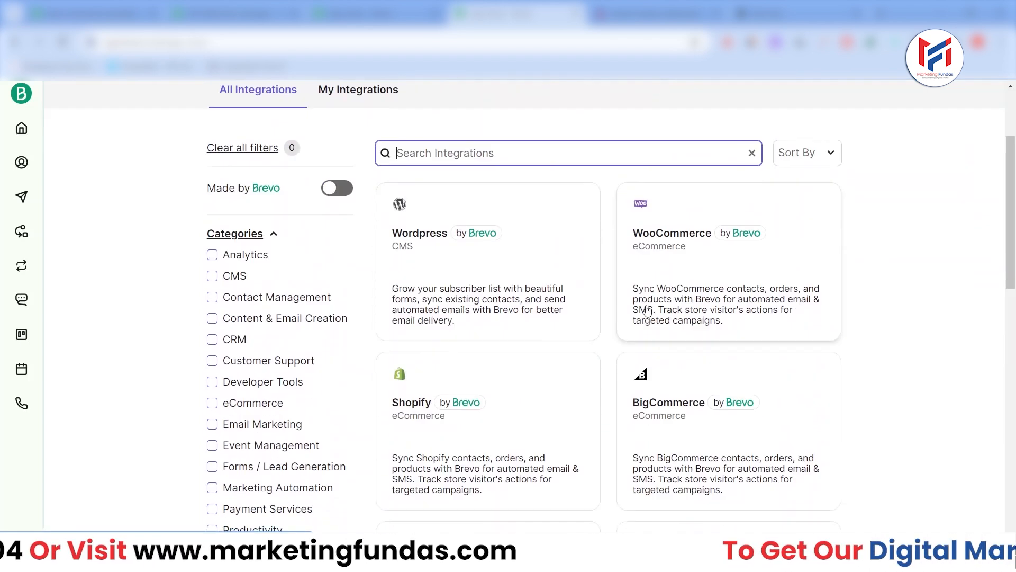
{"action": "scroll", "coordinate": [645, 348], "scroll_direction": "down", "scroll_amount": 3}
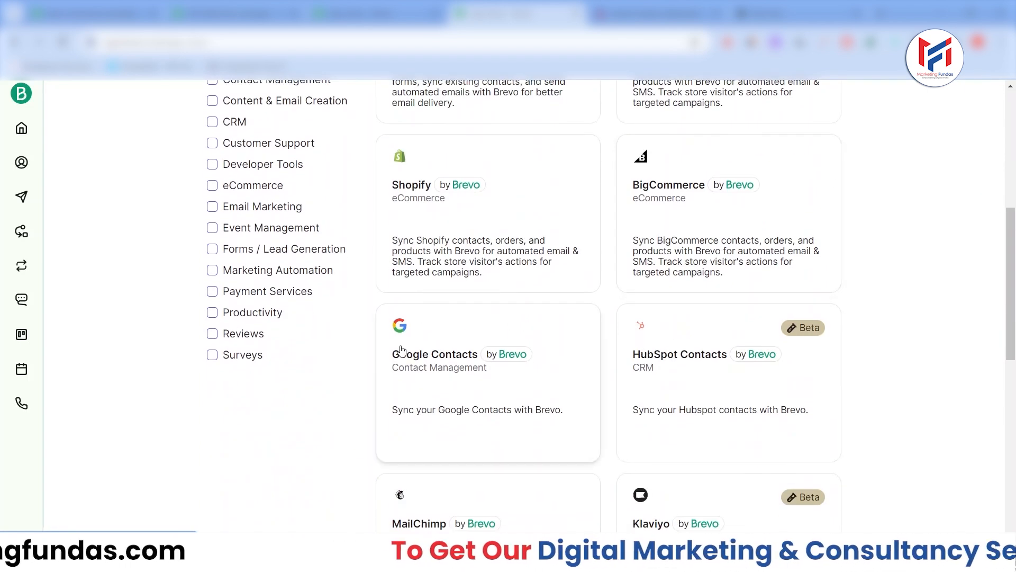
{"action": "scroll", "coordinate": [658, 358], "scroll_direction": "down", "scroll_amount": 8}
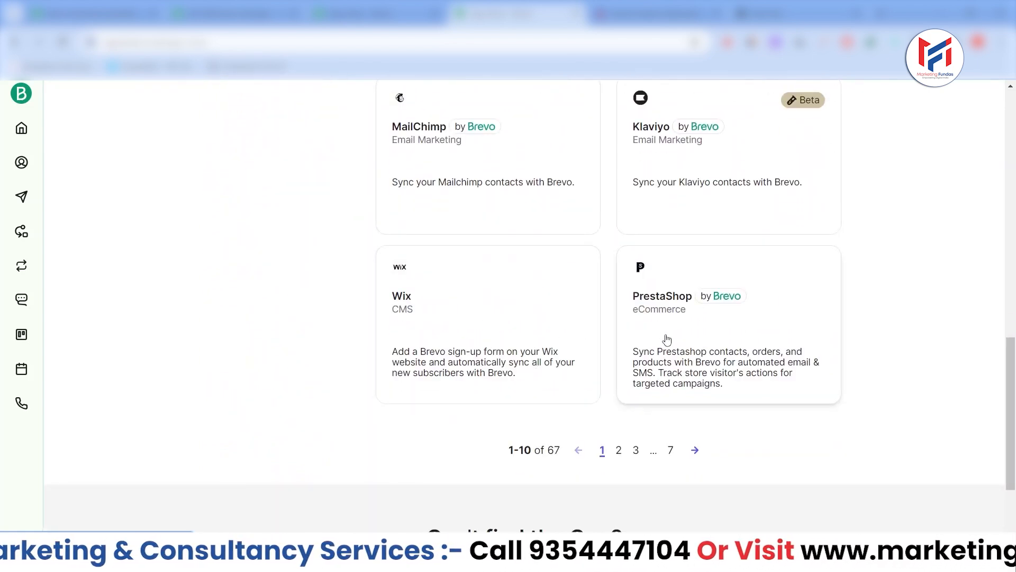
{"action": "left_click_drag", "start_coordinate": [1012, 428], "coordinate": [1015, 237]}
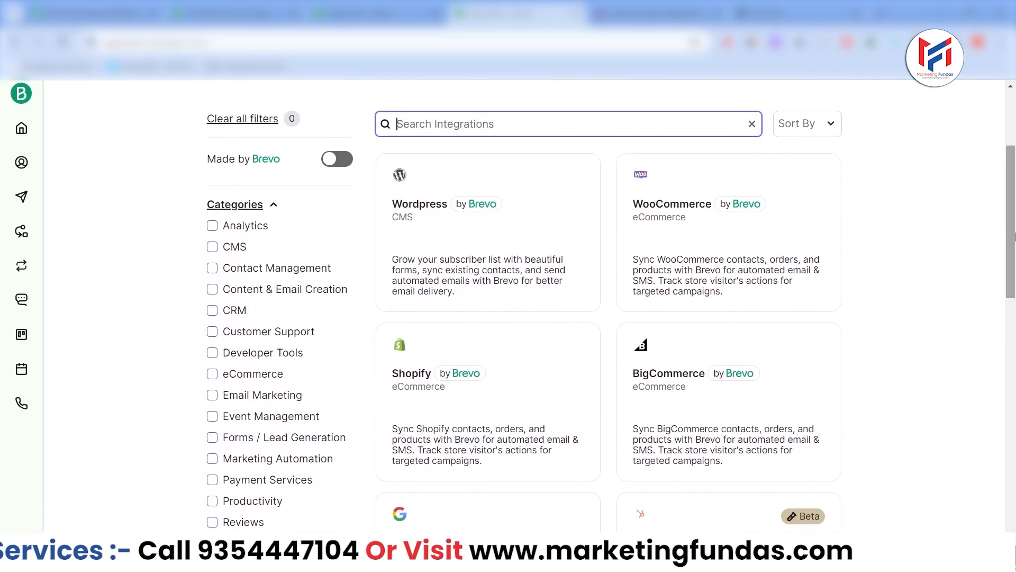
{"action": "type", "text": "``"}
{"action": "key", "text": "BackSpace"}
{"action": "key", "text": "BackSpace"}
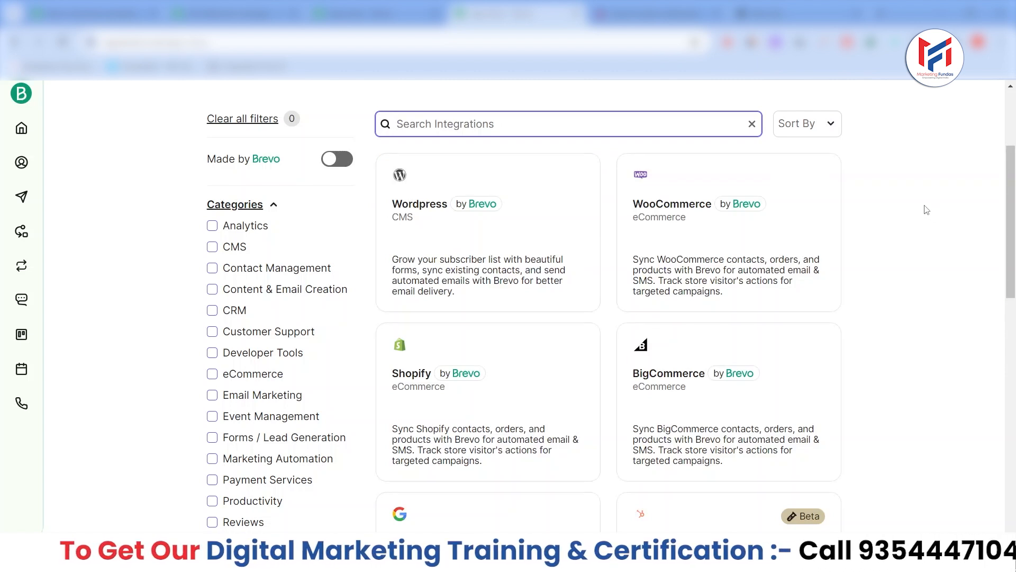
{"action": "left_click", "coordinate": [961, 218]}
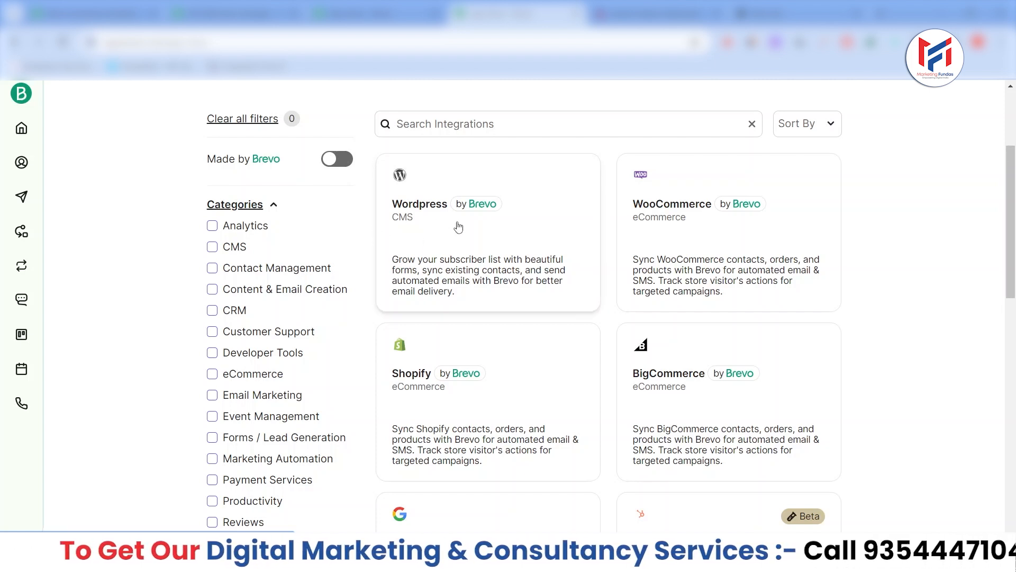
Open the WordPress integration's help article and read its prerequisites and plugin installation instructions.
{"action": "left_click", "coordinate": [432, 226]}
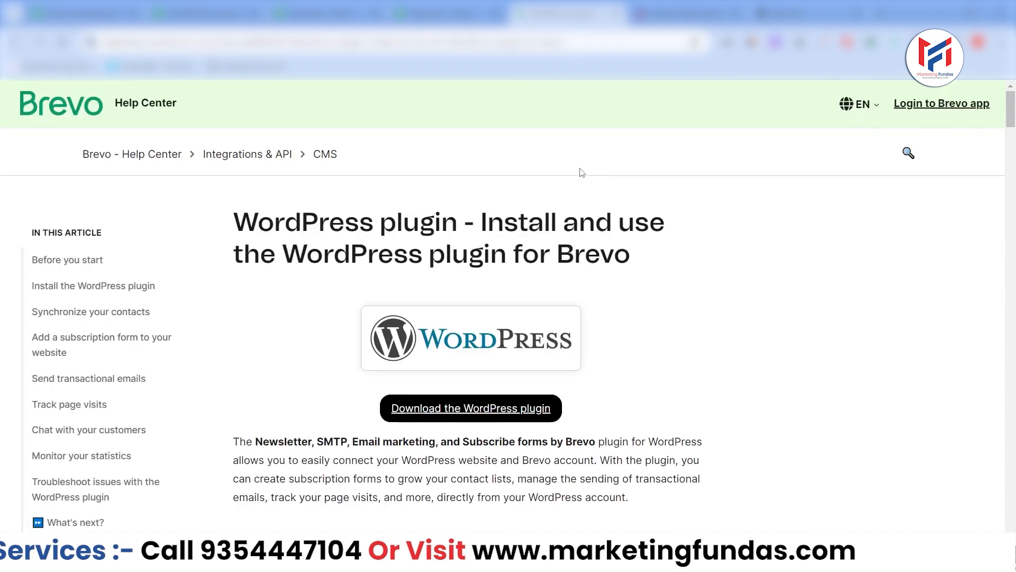
{"action": "left_click_drag", "start_coordinate": [1013, 116], "coordinate": [1013, 157]}
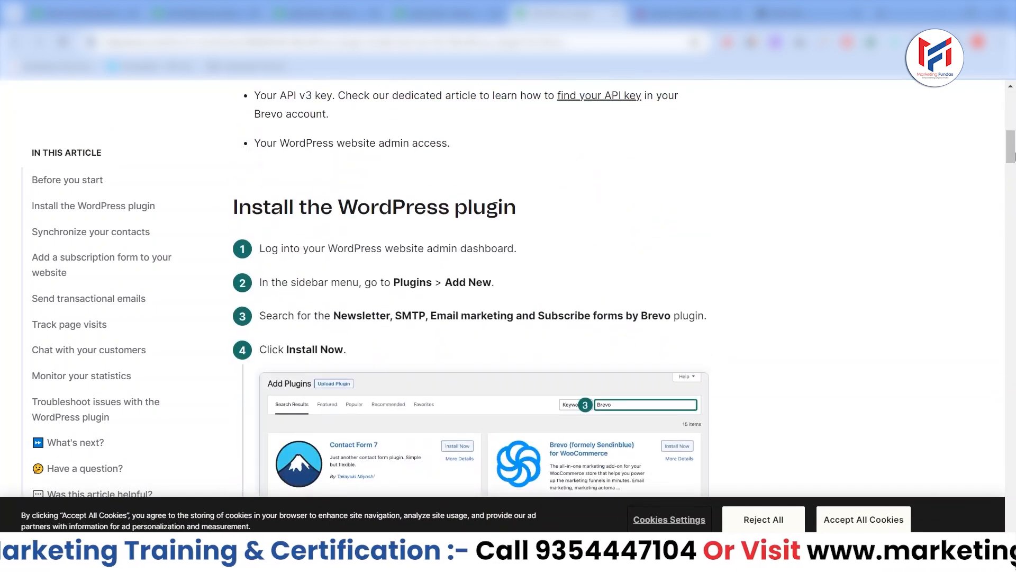
{"action": "scroll", "coordinate": [599, 217], "scroll_direction": "up", "scroll_amount": 4}
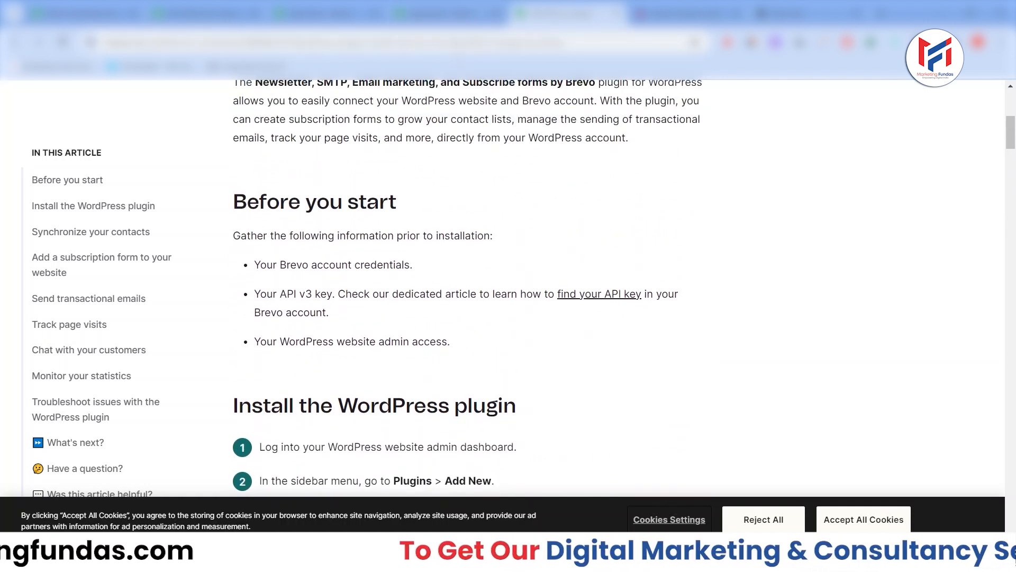
Return to the App Store, look through the remaining integrations and open the WooCommerce plugin's installation and setup guide.
{"action": "left_click", "coordinate": [450, 12]}
{"action": "scroll", "coordinate": [625, 276], "scroll_direction": "down", "scroll_amount": 1}
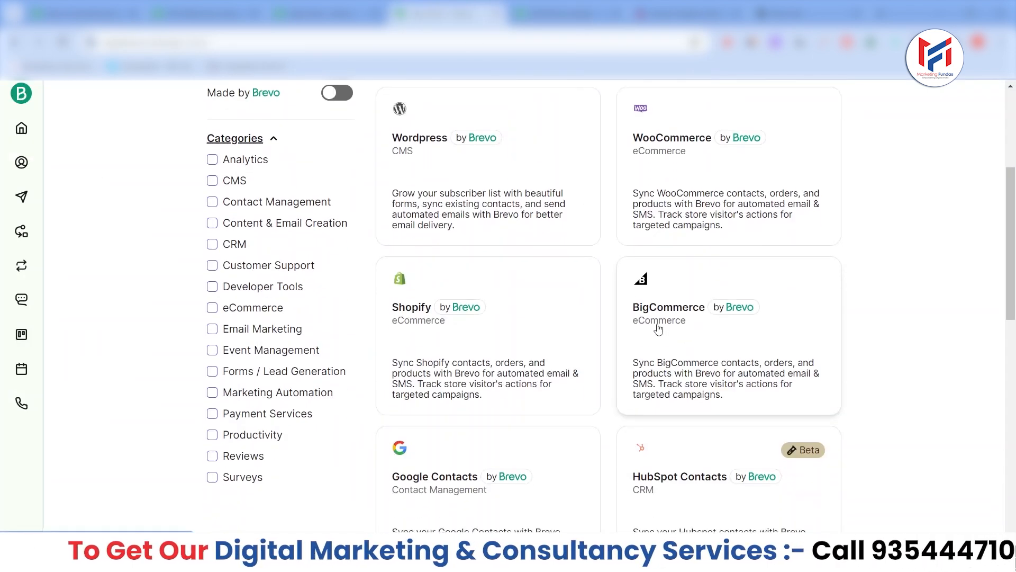
{"action": "scroll", "coordinate": [659, 329], "scroll_direction": "down", "scroll_amount": 5}
{"action": "scroll", "coordinate": [510, 302], "scroll_direction": "down", "scroll_amount": 2}
{"action": "scroll", "coordinate": [461, 413], "scroll_direction": "up", "scroll_amount": 2}
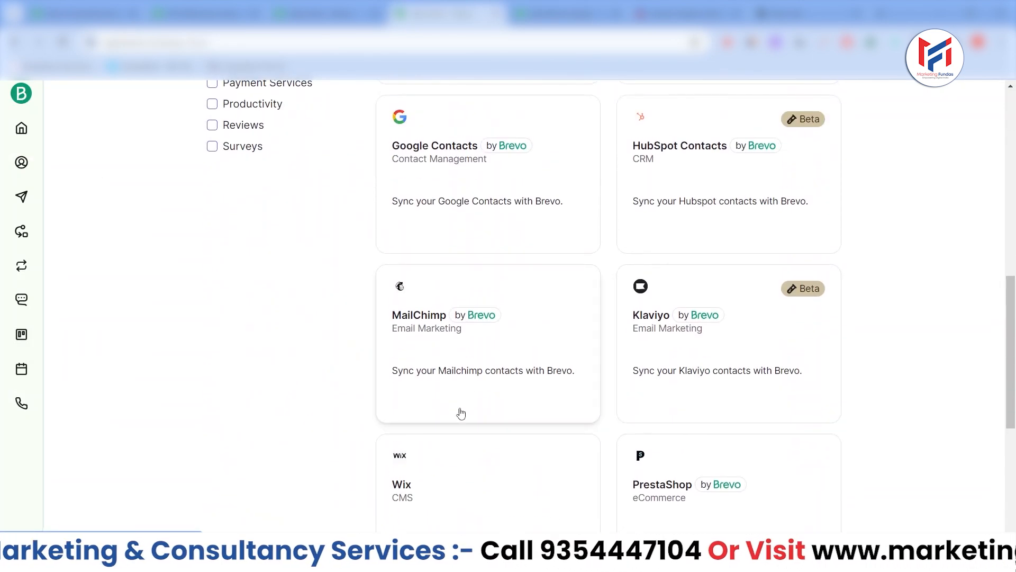
{"action": "scroll", "coordinate": [461, 414], "scroll_direction": "down", "scroll_amount": 2}
{"action": "left_click_drag", "start_coordinate": [1012, 407], "coordinate": [1013, 154]}
{"action": "left_click", "coordinate": [666, 368]}
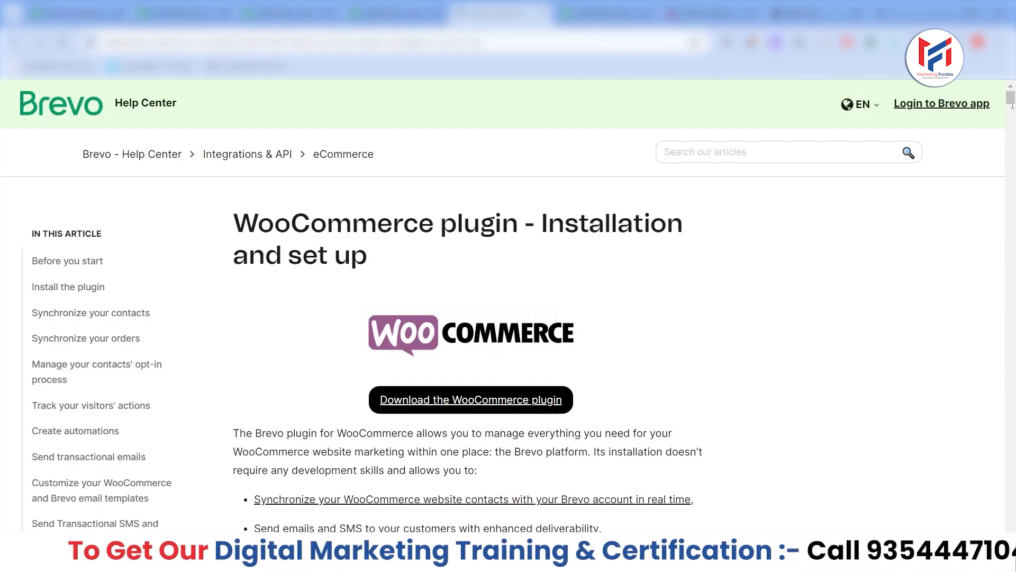
{"action": "mouse_move", "coordinate": [1012, 104]}
{"action": "left_mouse_down"}
{"action": "mouse_move", "coordinate": [1014, 161]}
{"action": "mouse_move", "coordinate": [1015, 88]}
{"action": "left_mouse_up"}
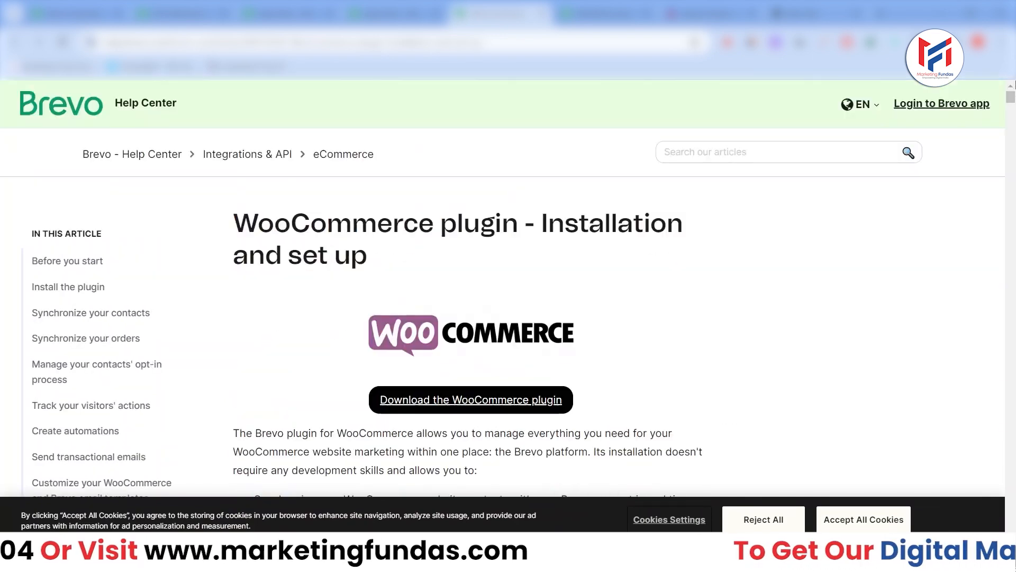
Switch from the App Store to the WordPress admin dashboard and view The SoftBook's homepage in a new tab.
{"action": "left_click", "coordinate": [403, 14]}
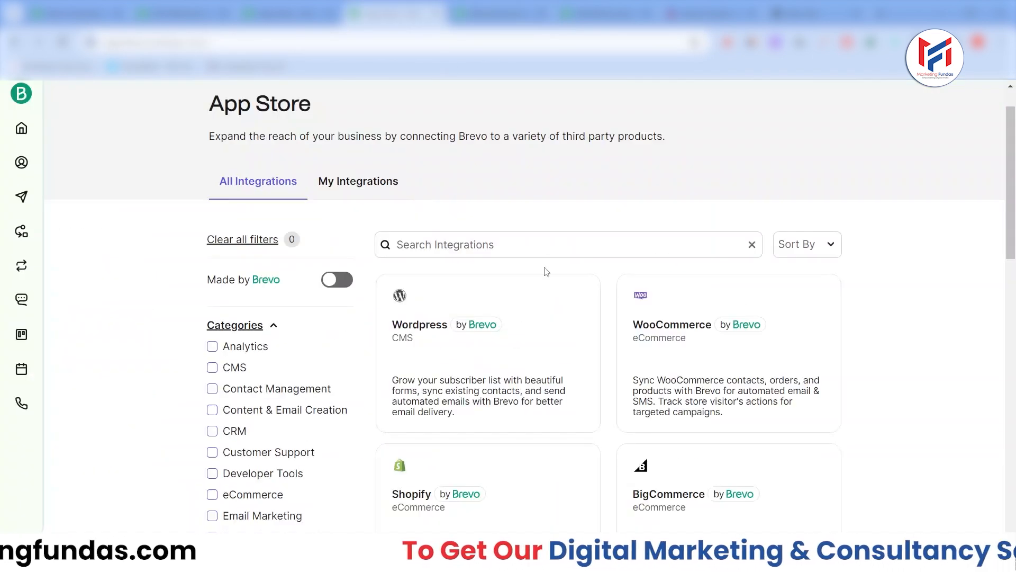
{"action": "key", "text": "alt+Tab"}
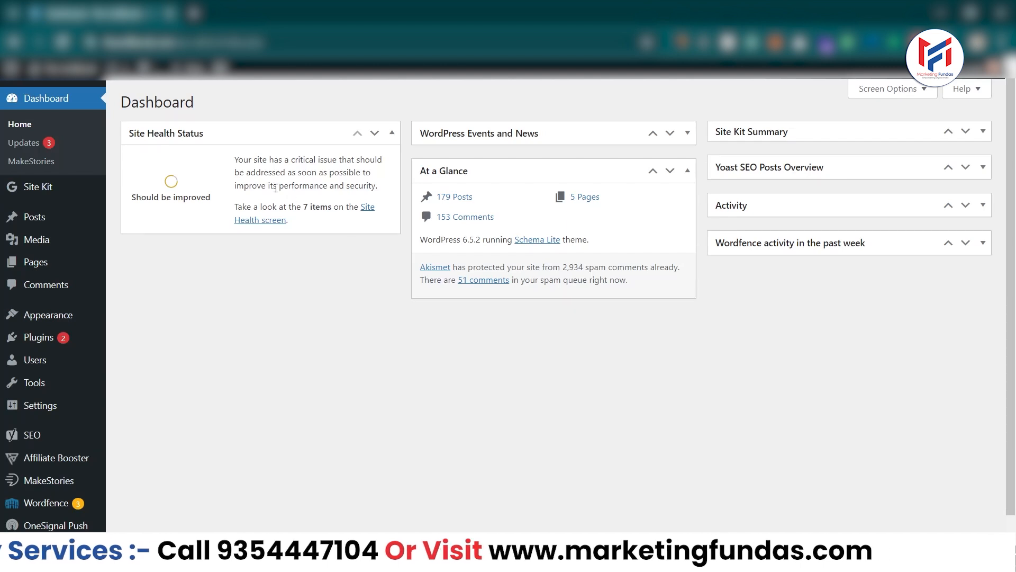
{"action": "left_click", "coordinate": [194, 13]}
{"action": "type", "text": "the"}
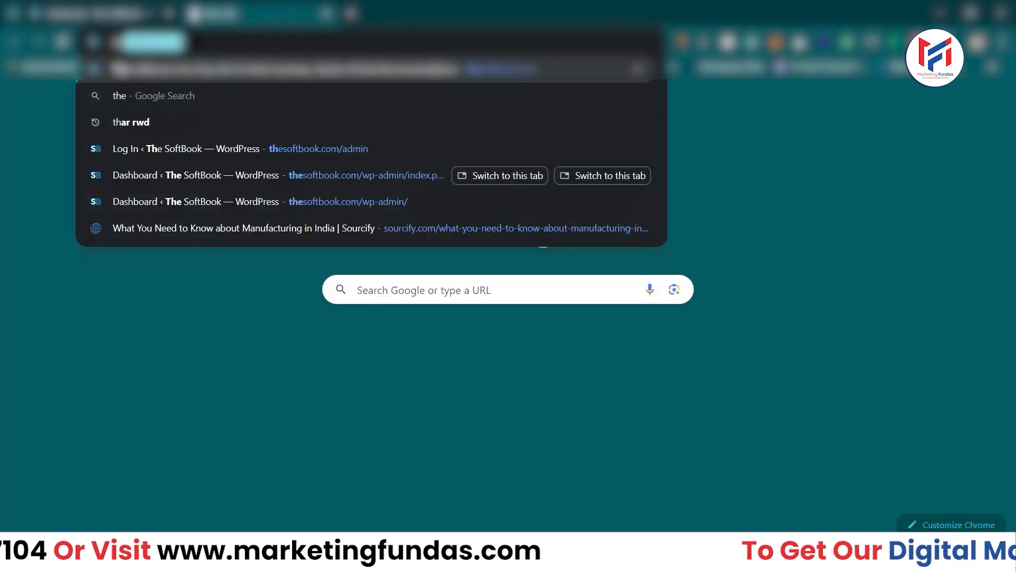
{"action": "key", "text": "Return"}
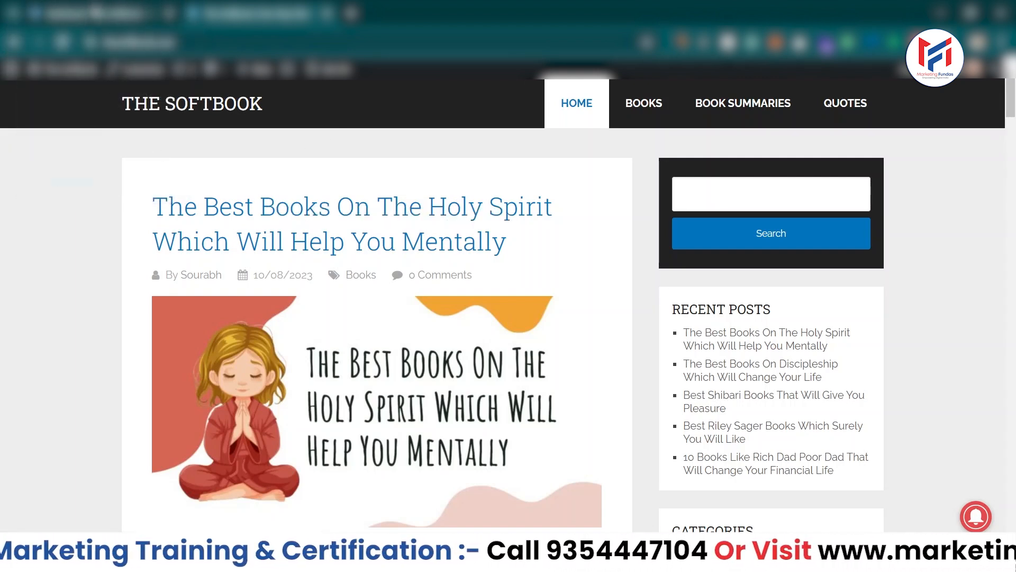
{"action": "left_click", "coordinate": [96, 7]}
Open the WordPress page for adding new plugins and search for "wordpress by brevo".
{"action": "key", "text": "alt+Tab"}
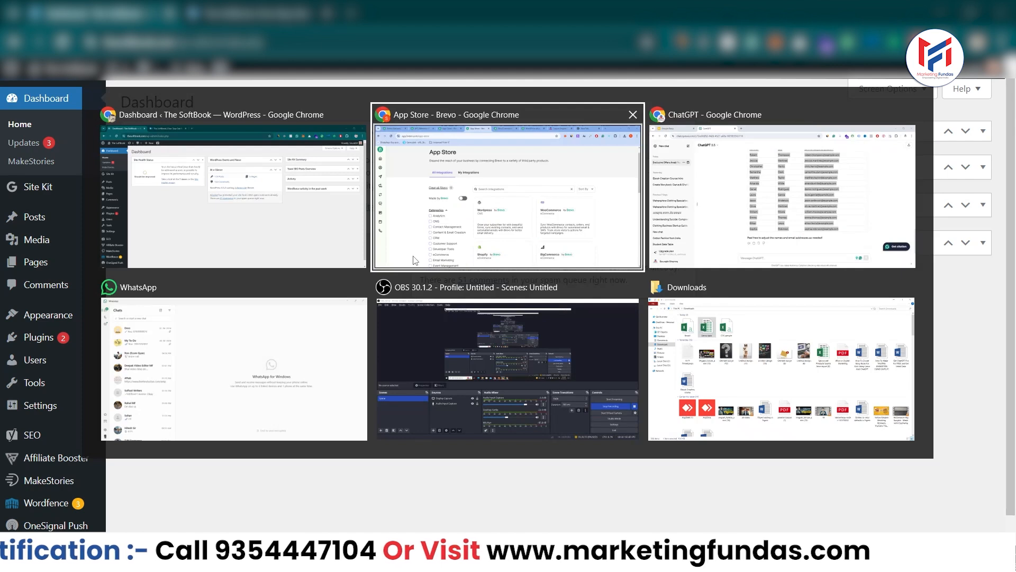
{"action": "key", "text": "alt+Tab"}
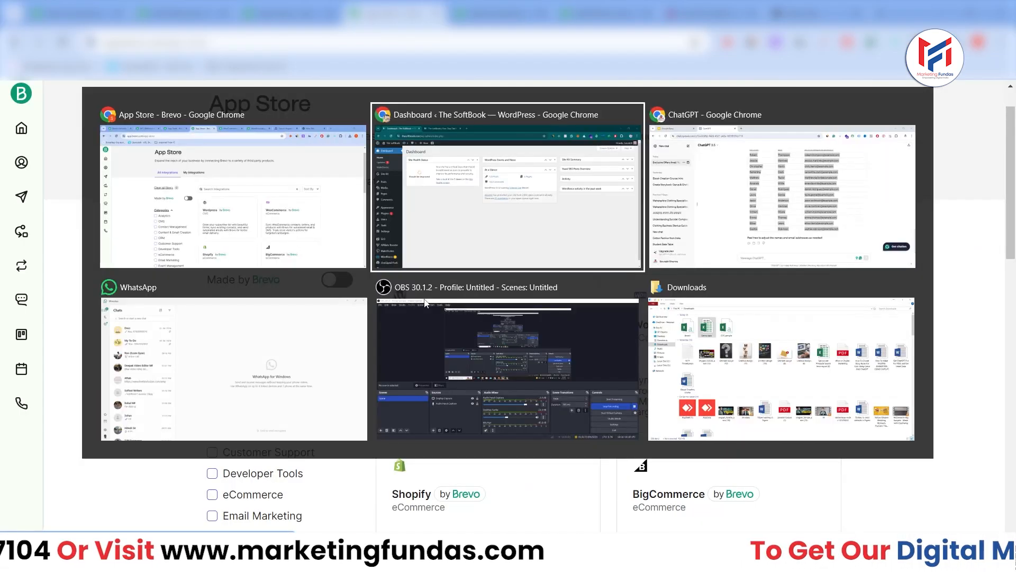
{"action": "mouse_move", "coordinate": [49, 345]}
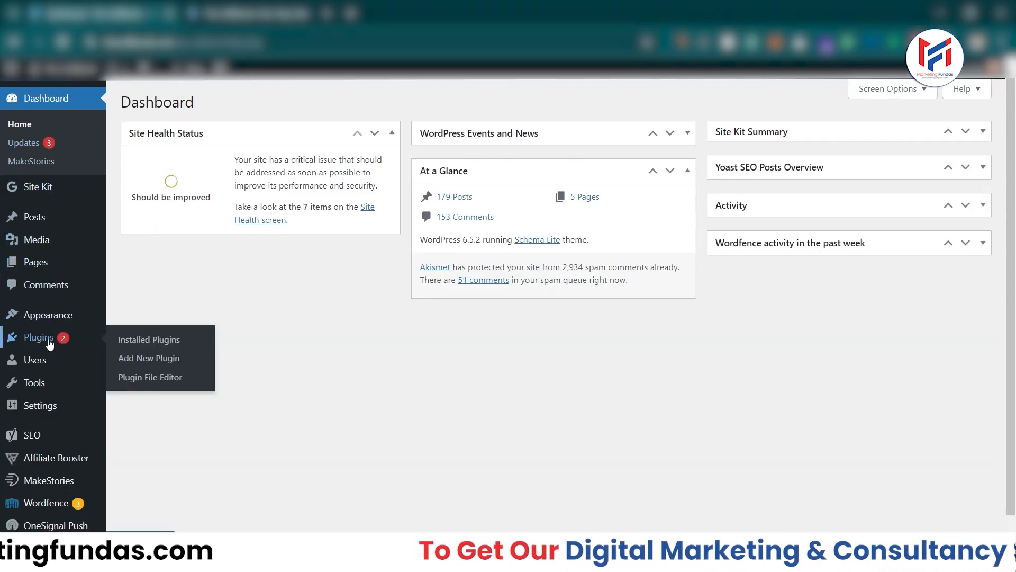
{"action": "left_click", "coordinate": [142, 357]}
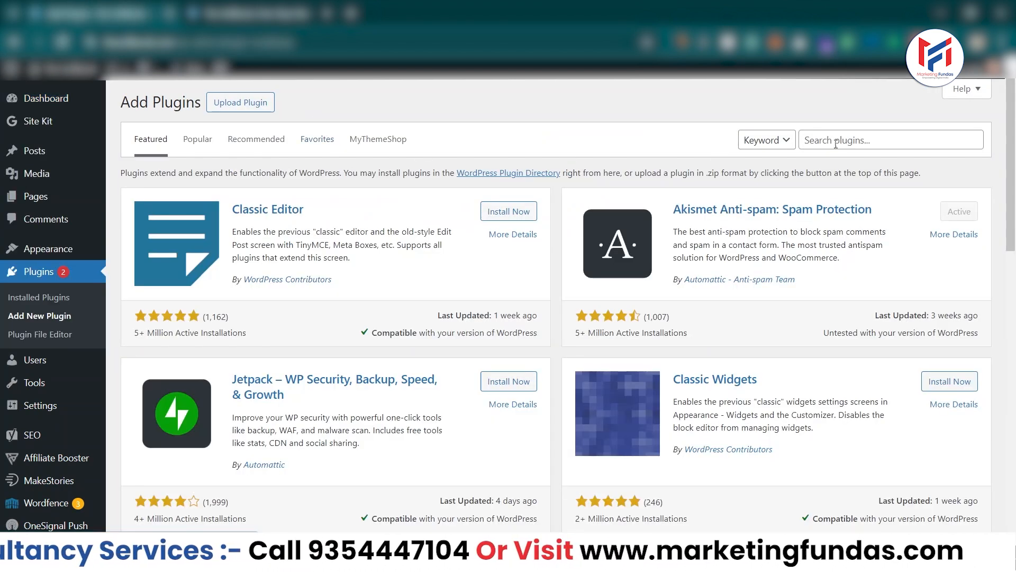
{"action": "left_click", "coordinate": [836, 142]}
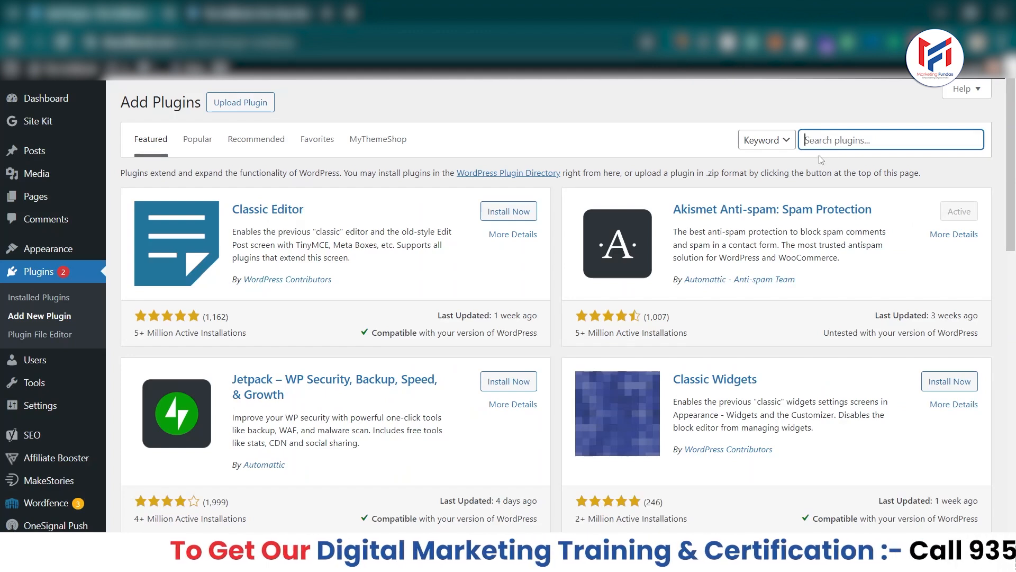
{"action": "type", "text": "w"}
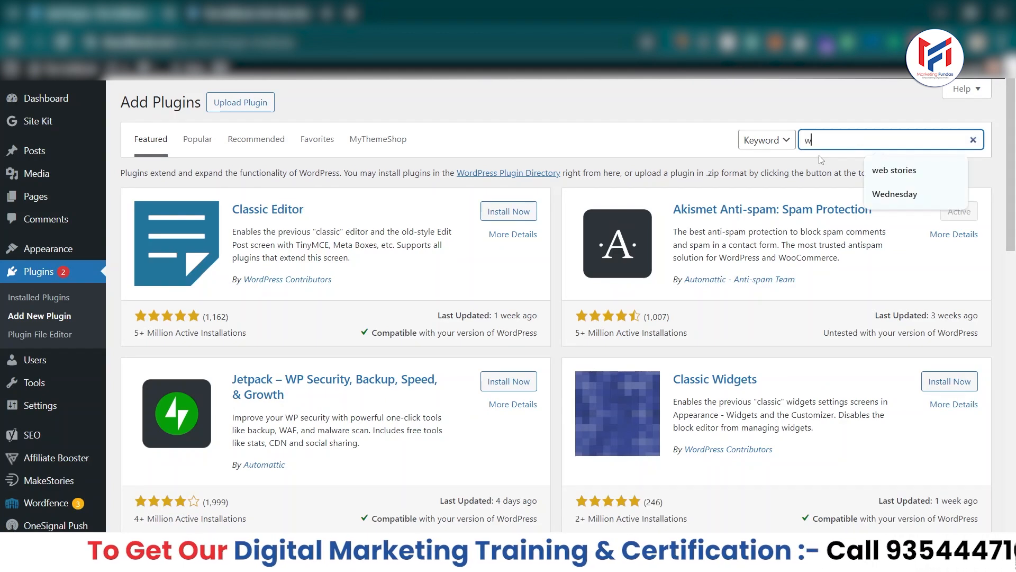
{"action": "type", "text": "ordpress by"}
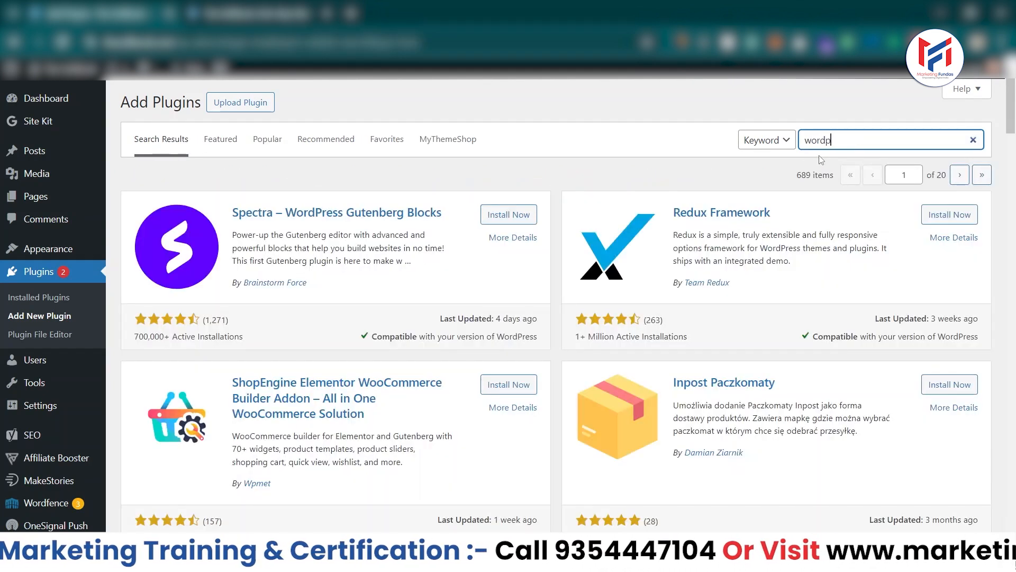
{"action": "type", "text": " brevo"}
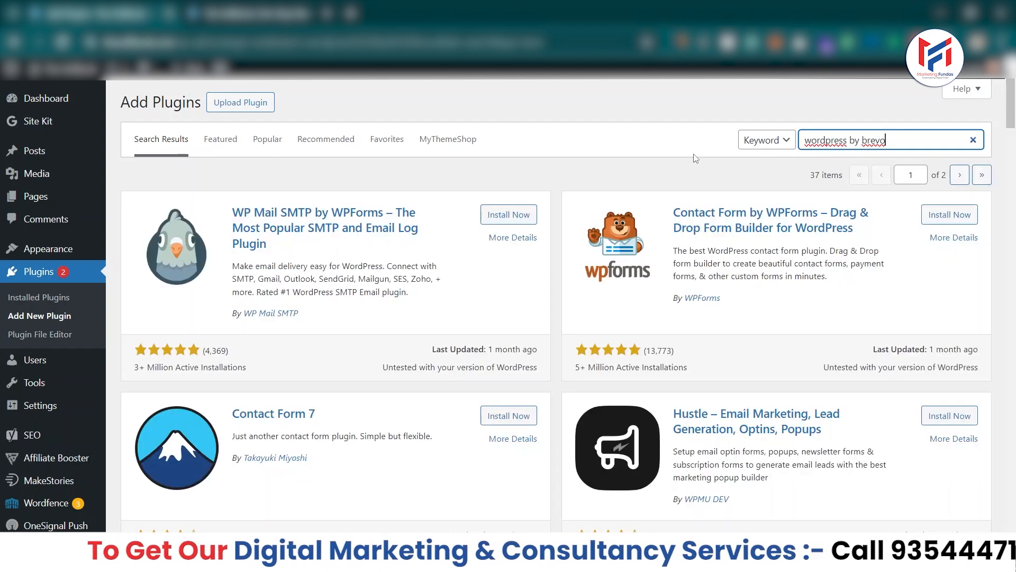
Examine the plugin search results for Brevo's newsletter and WooCommerce plugins, including their ratings and installation figures.
{"action": "scroll", "coordinate": [364, 286], "scroll_direction": "down", "scroll_amount": 9}
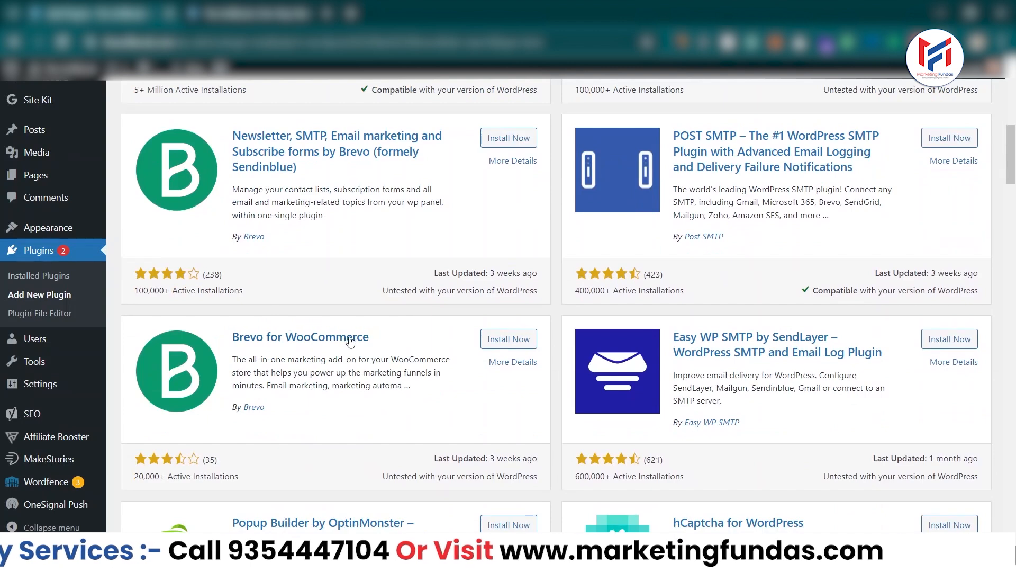
{"action": "scroll", "coordinate": [381, 247], "scroll_direction": "up", "scroll_amount": 1}
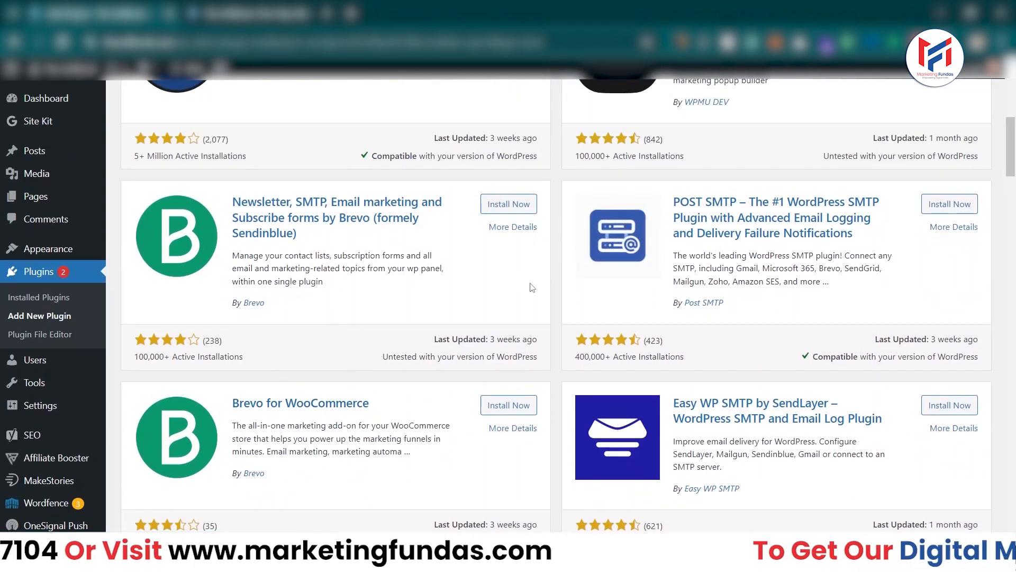
{"action": "mouse_move", "coordinate": [98, 365]}
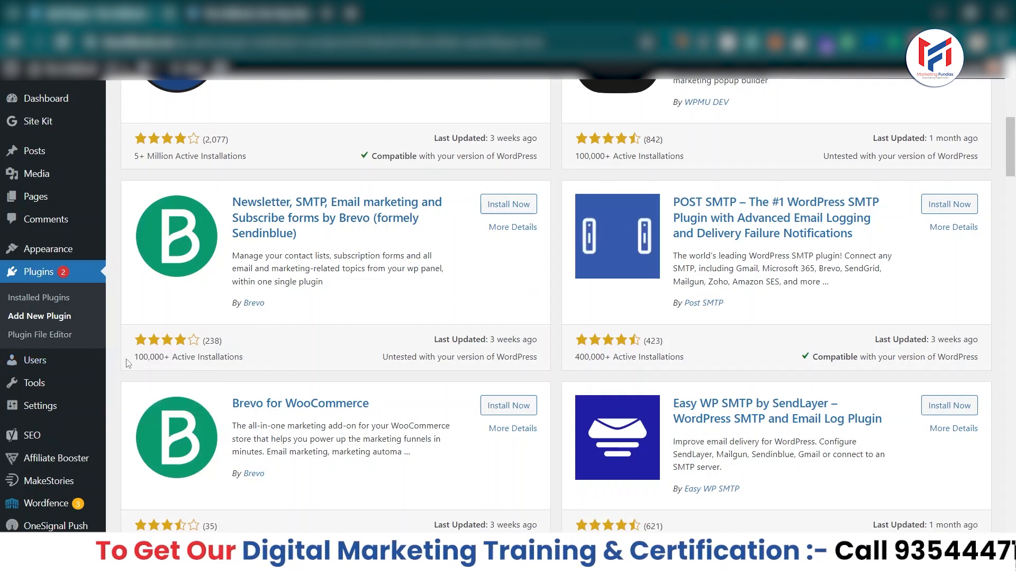
{"action": "left_click_drag", "start_coordinate": [202, 341], "coordinate": [221, 357]}
{"action": "scroll", "coordinate": [429, 362], "scroll_direction": "up", "scroll_amount": 2}
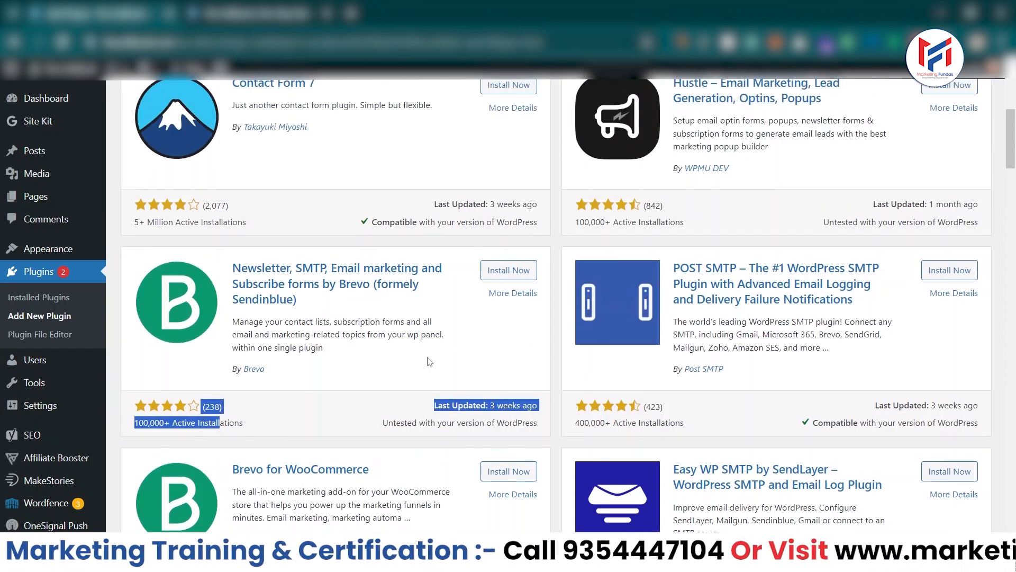
{"action": "scroll", "coordinate": [404, 381], "scroll_direction": "down", "scroll_amount": 3}
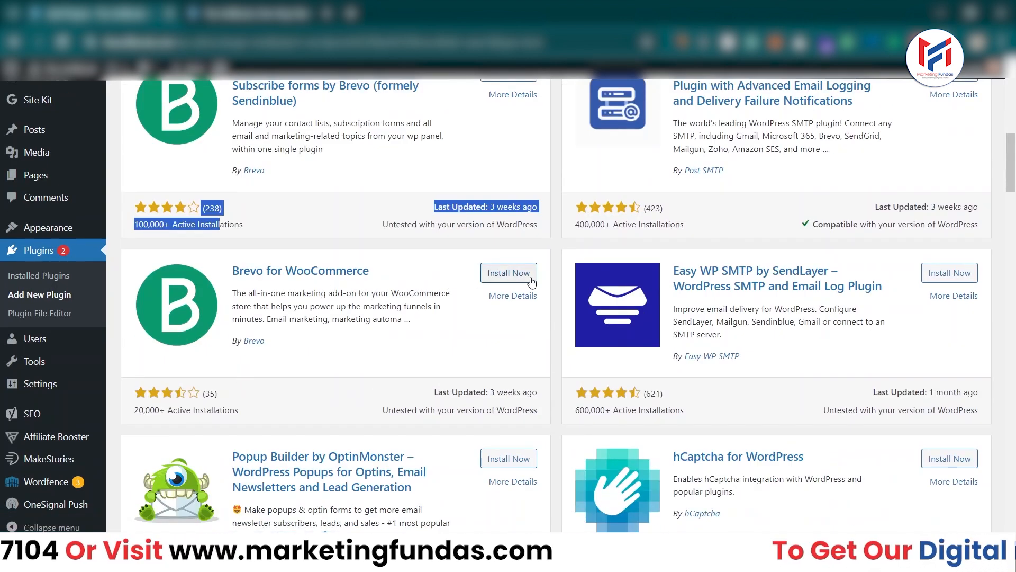
Open the WordPress integration's help article from Brevo's App Store and highlight the full plugin name in the introduction.
{"action": "key", "text": "alt+Tab"}
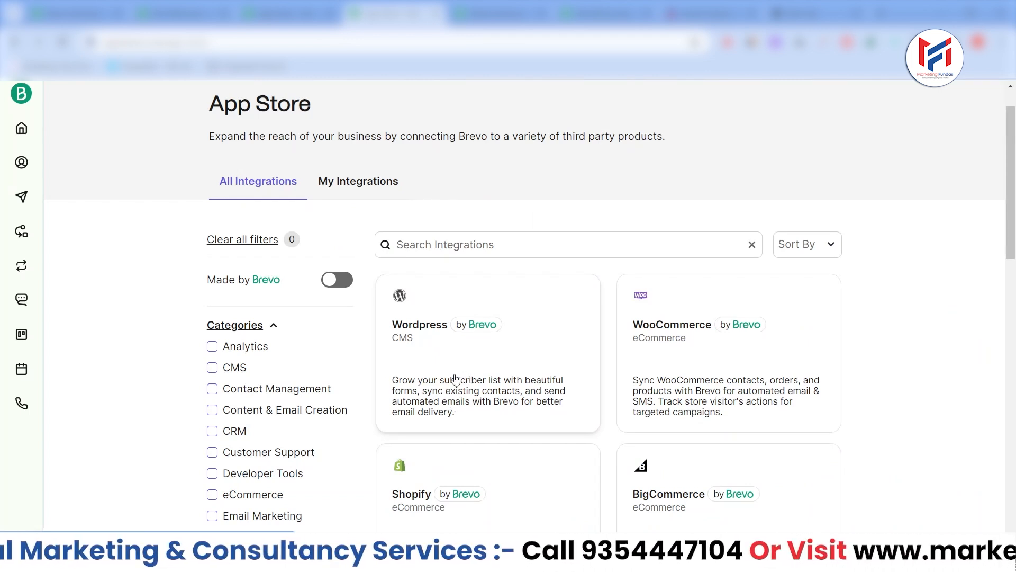
{"action": "left_click", "coordinate": [454, 378]}
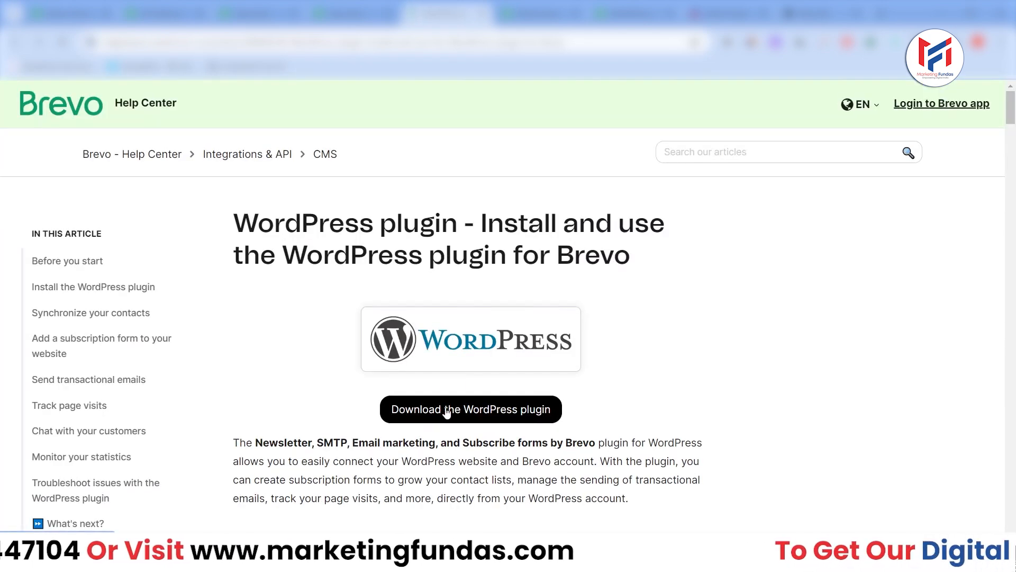
{"action": "scroll", "coordinate": [376, 367], "scroll_direction": "down", "scroll_amount": 1}
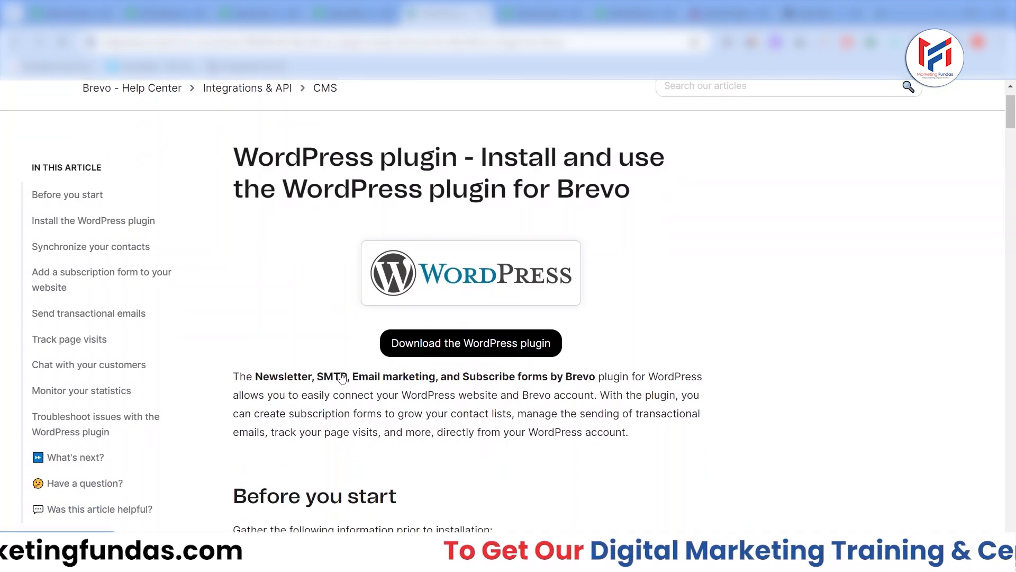
{"action": "left_click_drag", "start_coordinate": [257, 377], "coordinate": [595, 379]}
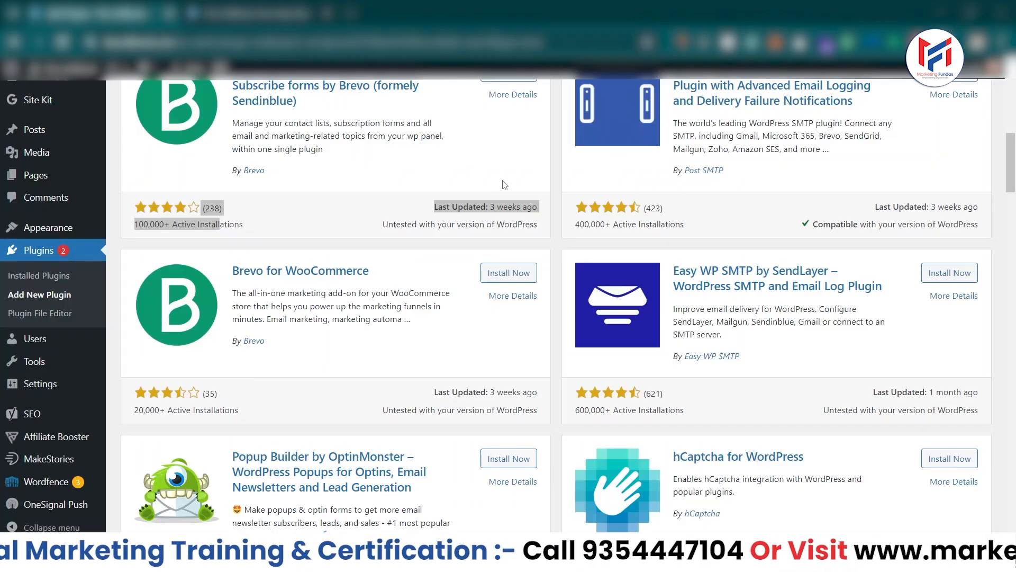
Install the "Newsletter, SMTP, Email marketing and Subscribe forms by Brevo" plugin on the WordPress site.
{"action": "left_click_drag", "start_coordinate": [202, 200], "coordinate": [219, 216]}
{"action": "scroll", "coordinate": [261, 312], "scroll_direction": "up", "scroll_amount": 4}
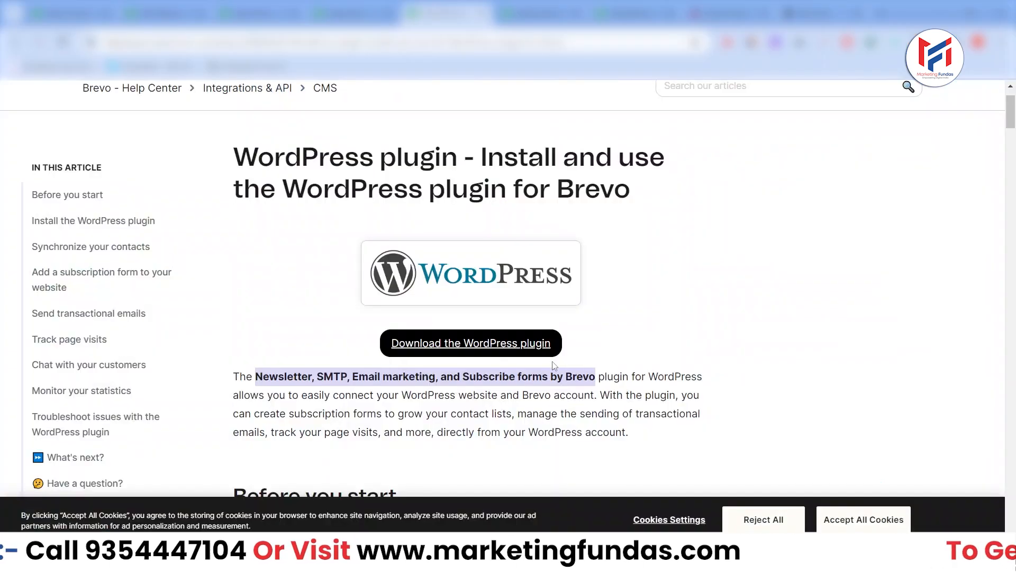
{"action": "key", "text": "alt+Tab"}
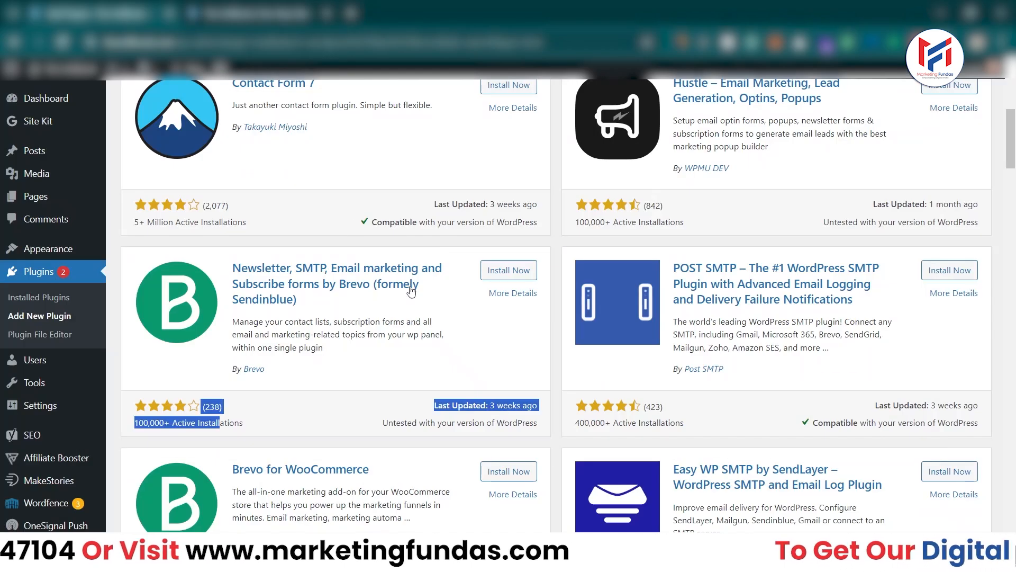
{"action": "left_click", "coordinate": [496, 276]}
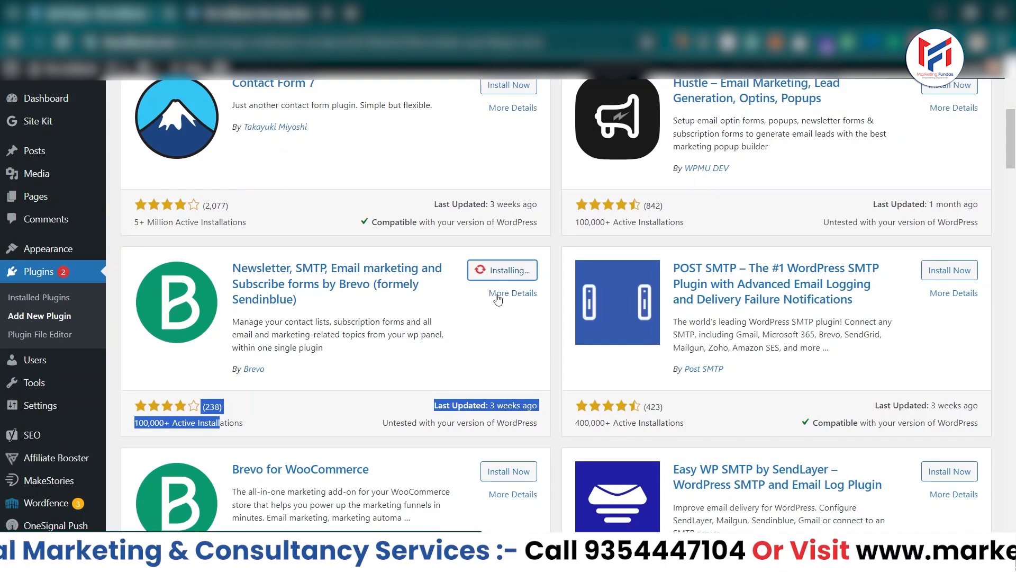
Open the plugin's WordPress.org page from the Brevo help article and download the plugin file.
{"action": "key", "text": "alt+Tab"}
{"action": "mouse_move", "coordinate": [1013, 116]}
{"action": "left_mouse_down"}
{"action": "mouse_move", "coordinate": [1013, 127]}
{"action": "mouse_move", "coordinate": [1012, 117]}
{"action": "left_mouse_up"}
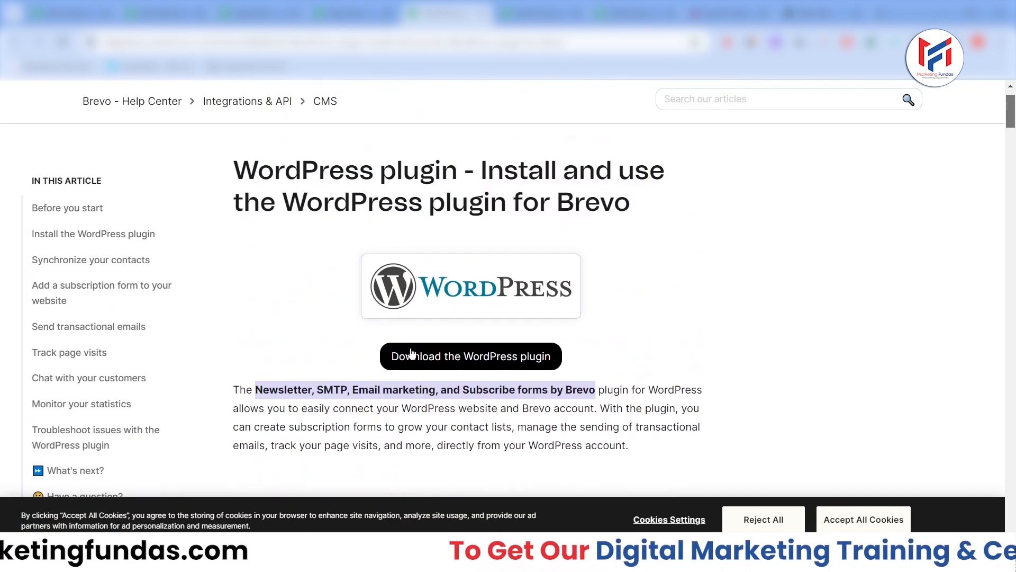
{"action": "left_click", "coordinate": [476, 359]}
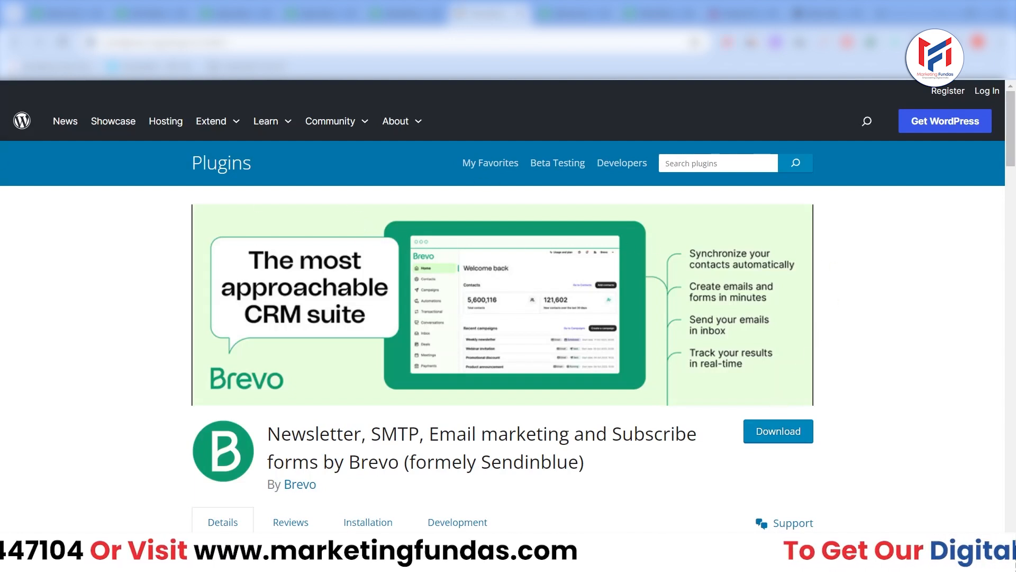
{"action": "left_click", "coordinate": [780, 433]}
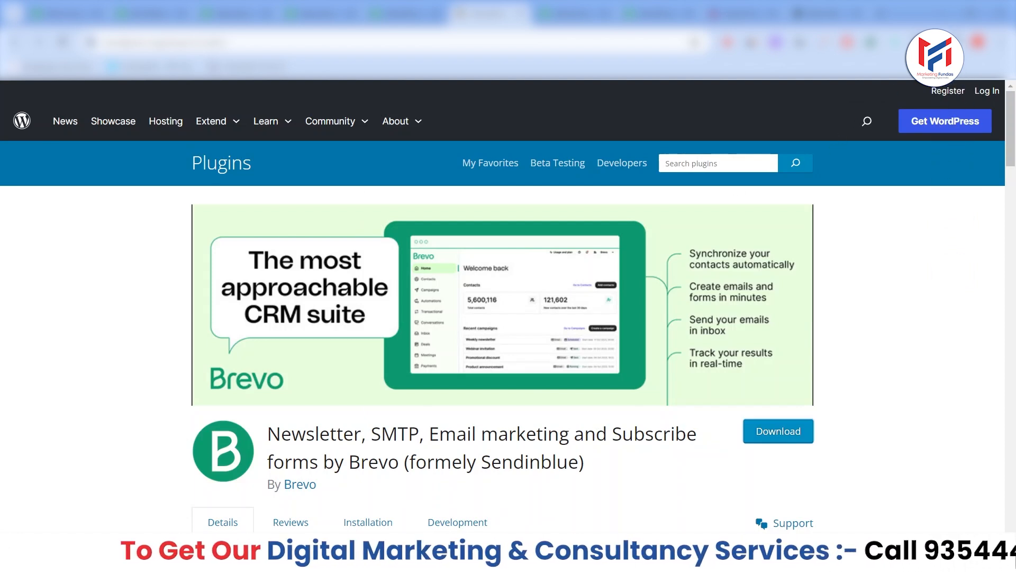
View the plugin upload form on WordPress's Add Plugins page, and activate the installed Brevo newsletter plugin.
{"action": "key", "text": "alt+Tab"}
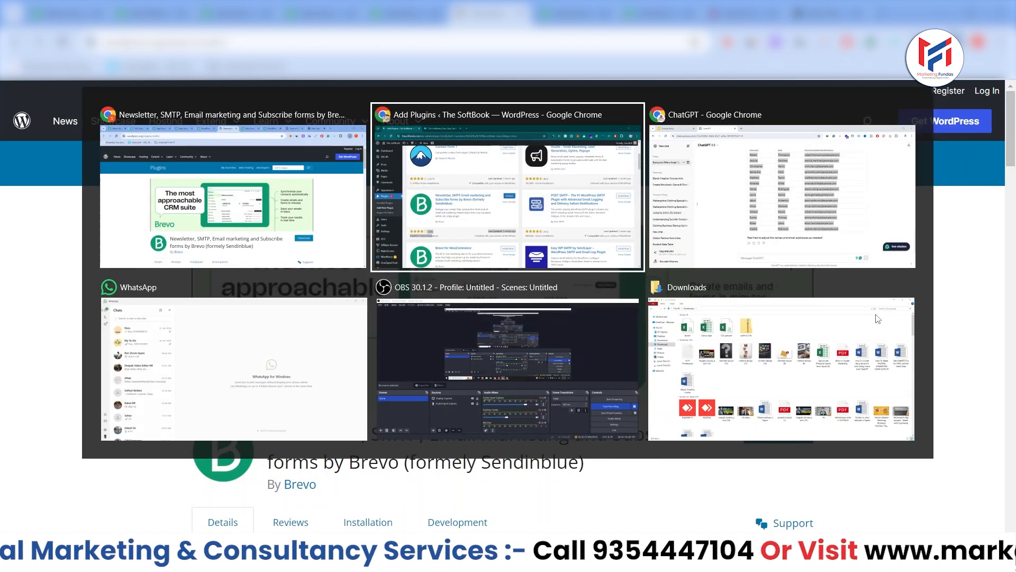
{"action": "scroll", "coordinate": [974, 101], "scroll_direction": "up", "scroll_amount": 6}
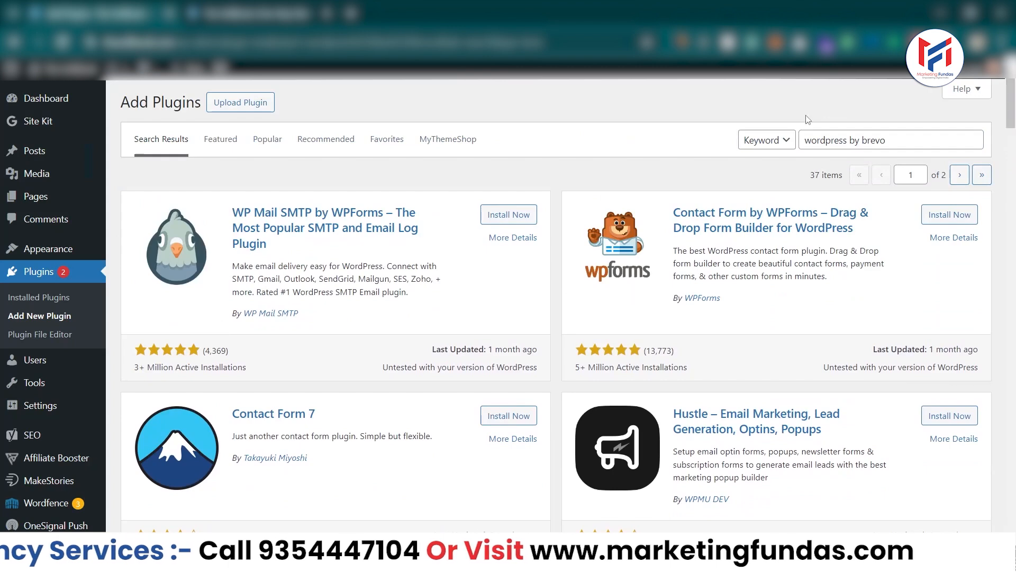
{"action": "left_click", "coordinate": [238, 102]}
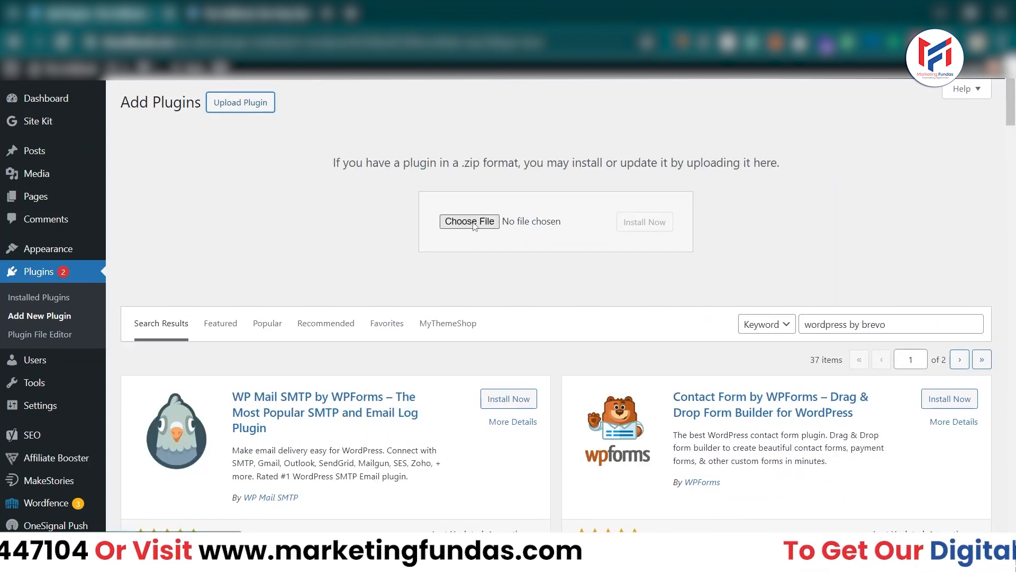
{"action": "scroll", "coordinate": [469, 224], "scroll_direction": "down", "scroll_amount": 10}
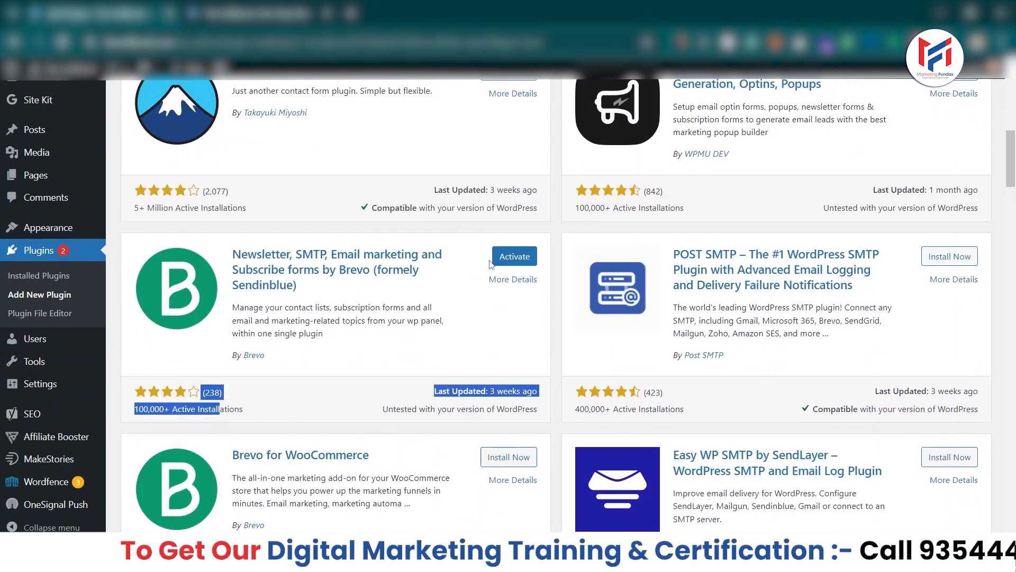
{"action": "left_click", "coordinate": [498, 258]}
Return to the Brevo help article and read the steps for installing the WordPress plugin.
{"action": "key", "text": "alt+Tab"}
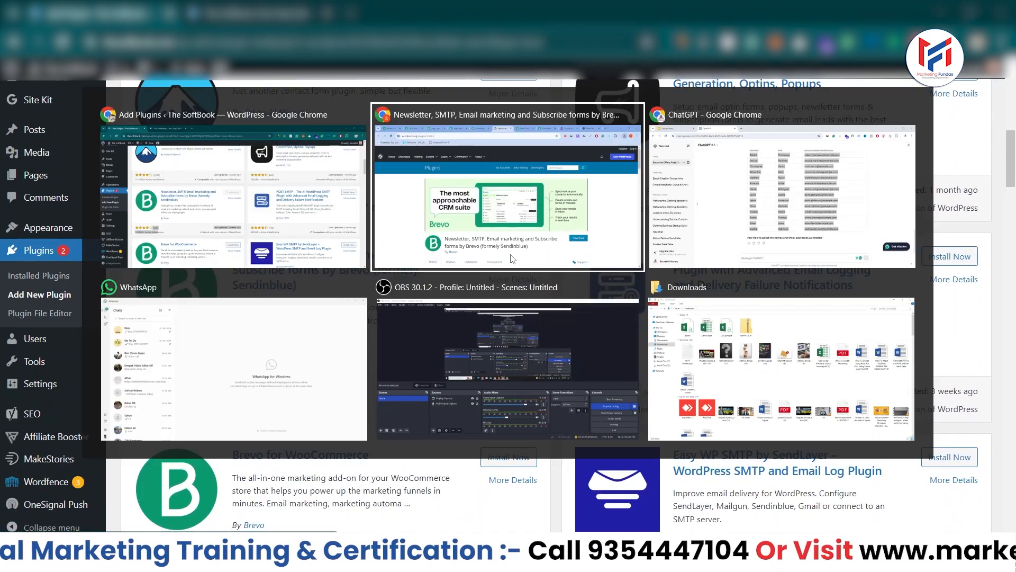
{"action": "left_click", "coordinate": [415, 14]}
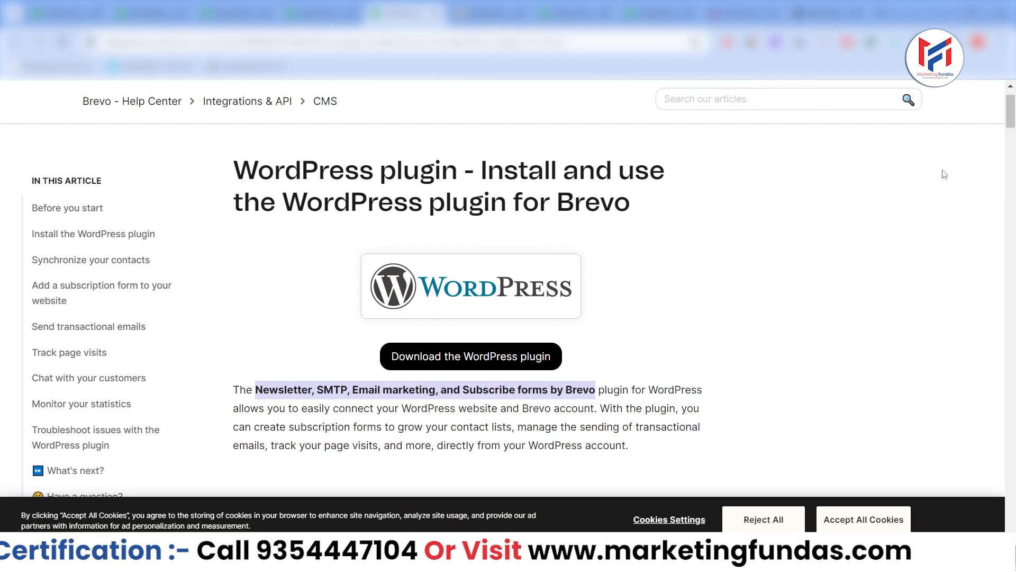
{"action": "left_click_drag", "start_coordinate": [1006, 108], "coordinate": [1014, 154]}
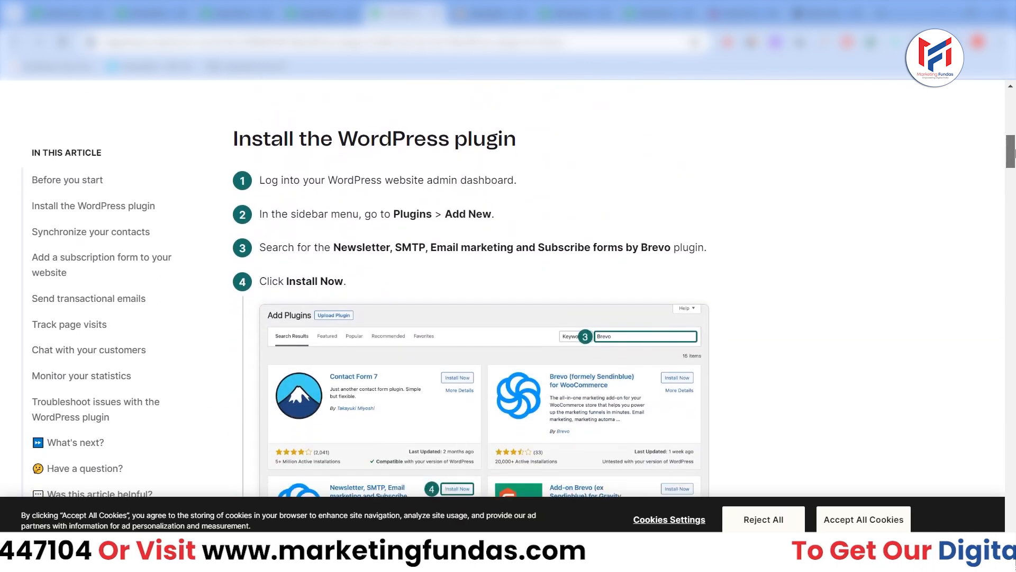
{"action": "scroll", "coordinate": [301, 207], "scroll_direction": "up", "scroll_amount": 2}
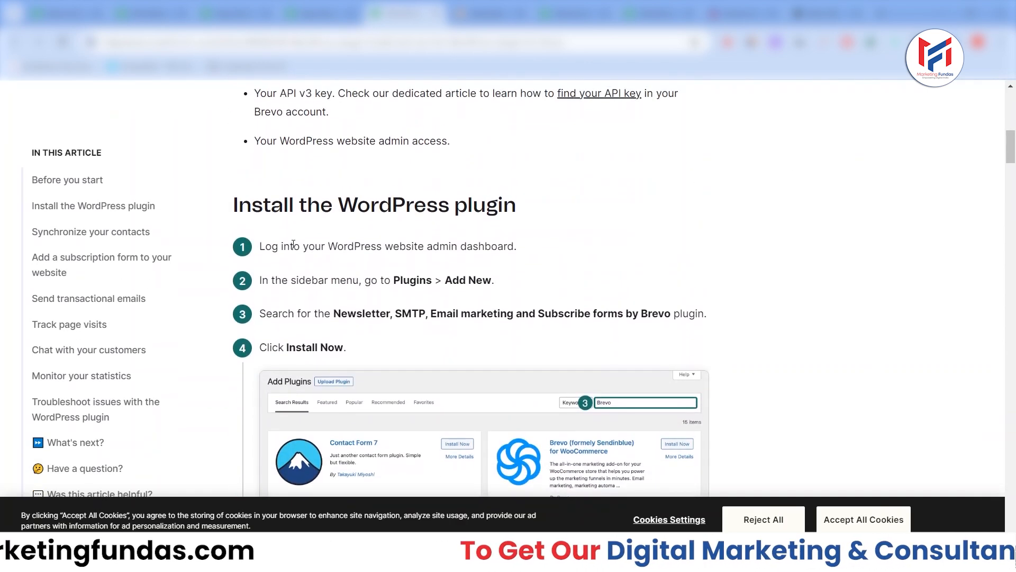
{"action": "scroll", "coordinate": [293, 242], "scroll_direction": "down", "scroll_amount": 4}
{"action": "scroll", "coordinate": [293, 242], "scroll_direction": "up", "scroll_amount": 1}
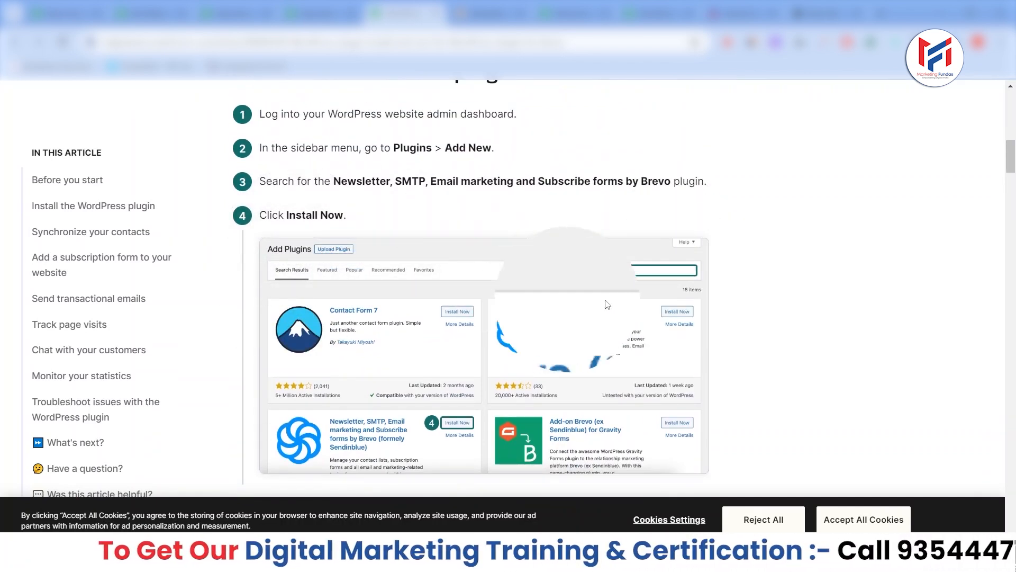
Read the help article's steps for activating the WordPress plugin and logging in to it with the API v3 key.
{"action": "scroll", "coordinate": [760, 311], "scroll_direction": "down", "scroll_amount": 3}
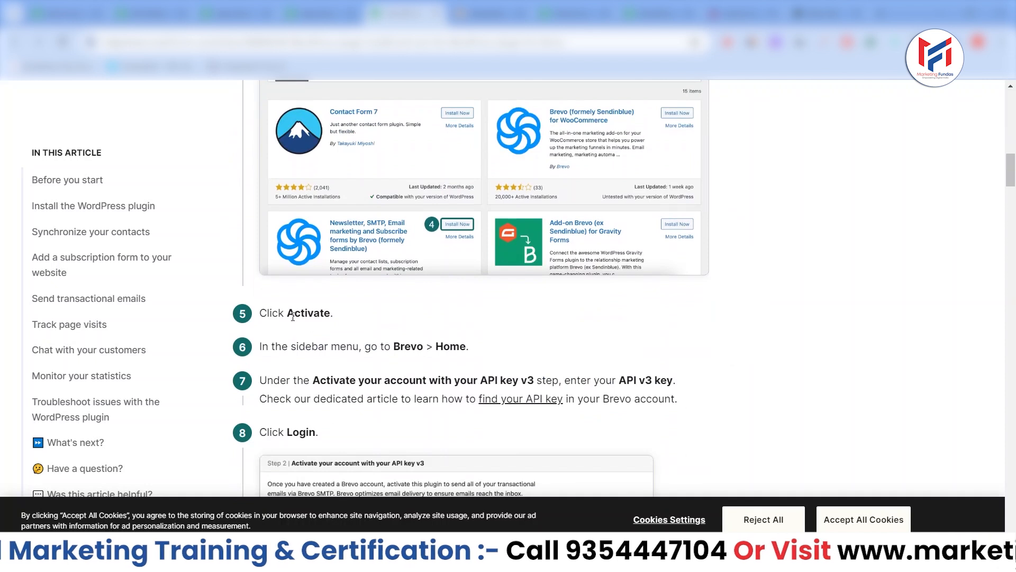
{"action": "left_click_drag", "start_coordinate": [290, 314], "coordinate": [349, 317]}
{"action": "scroll", "coordinate": [303, 300], "scroll_direction": "down", "scroll_amount": 1}
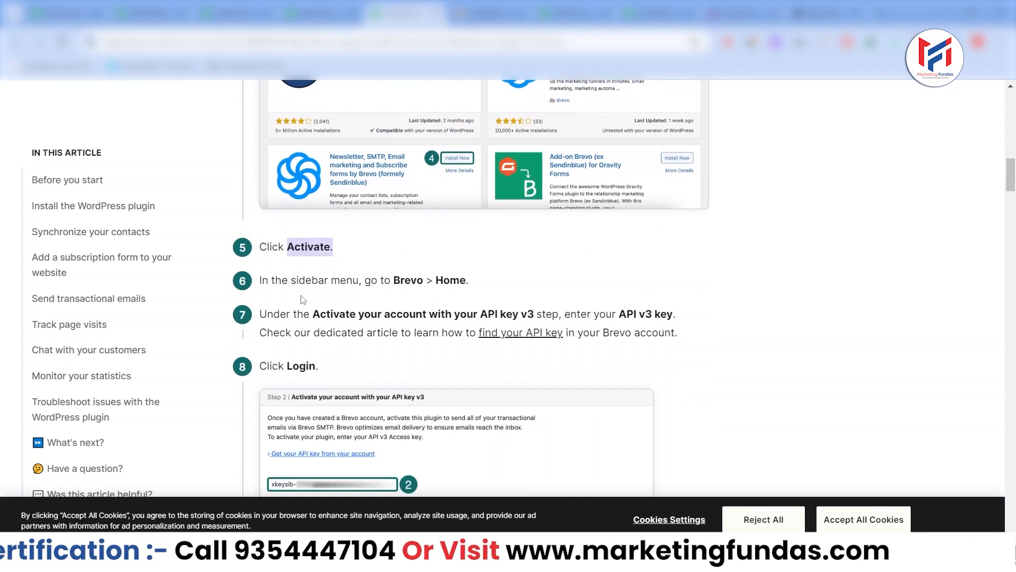
{"action": "left_click_drag", "start_coordinate": [259, 279], "coordinate": [486, 284]}
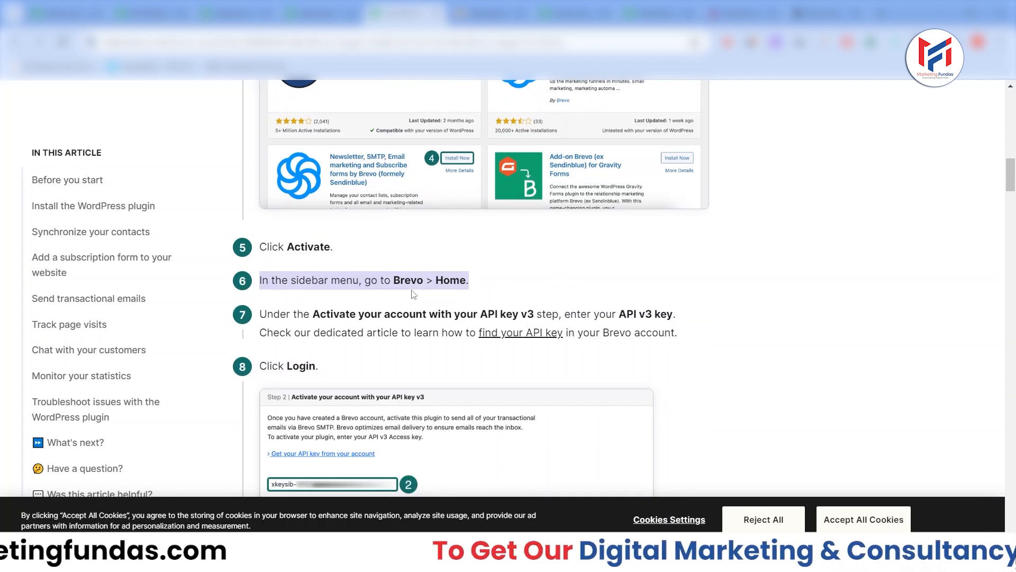
{"action": "scroll", "coordinate": [370, 286], "scroll_direction": "down", "scroll_amount": 1}
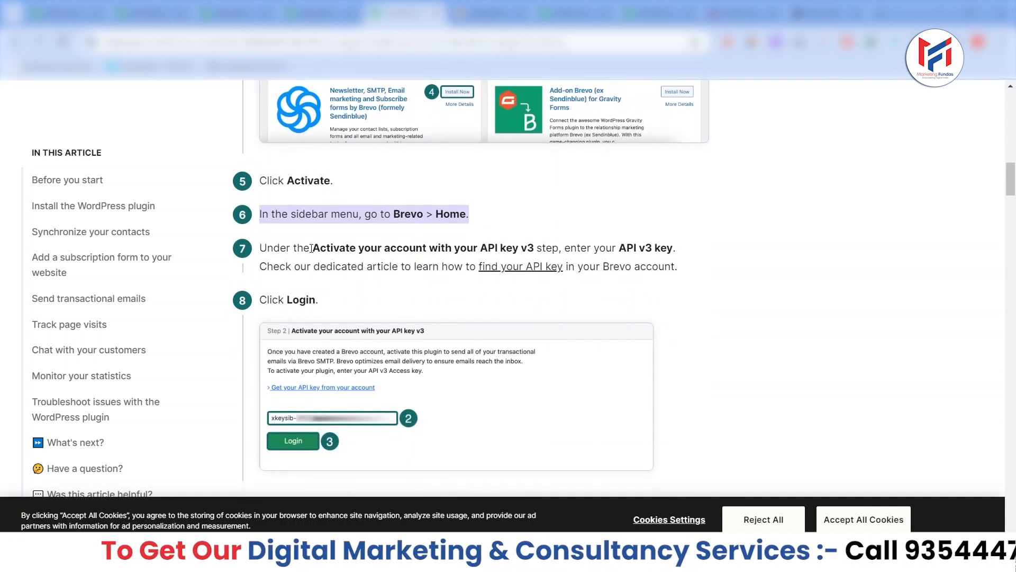
{"action": "left_click_drag", "start_coordinate": [311, 247], "coordinate": [639, 253]}
{"action": "scroll", "coordinate": [530, 286], "scroll_direction": "down", "scroll_amount": 1}
{"action": "scroll", "coordinate": [498, 303], "scroll_direction": "down", "scroll_amount": 3}
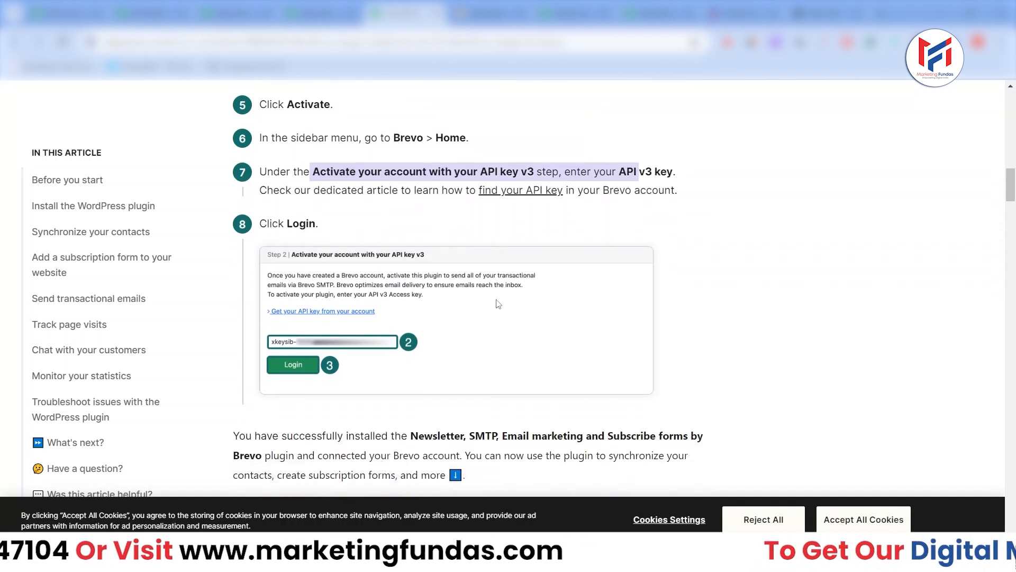
{"action": "scroll", "coordinate": [498, 304], "scroll_direction": "up", "scroll_amount": 2}
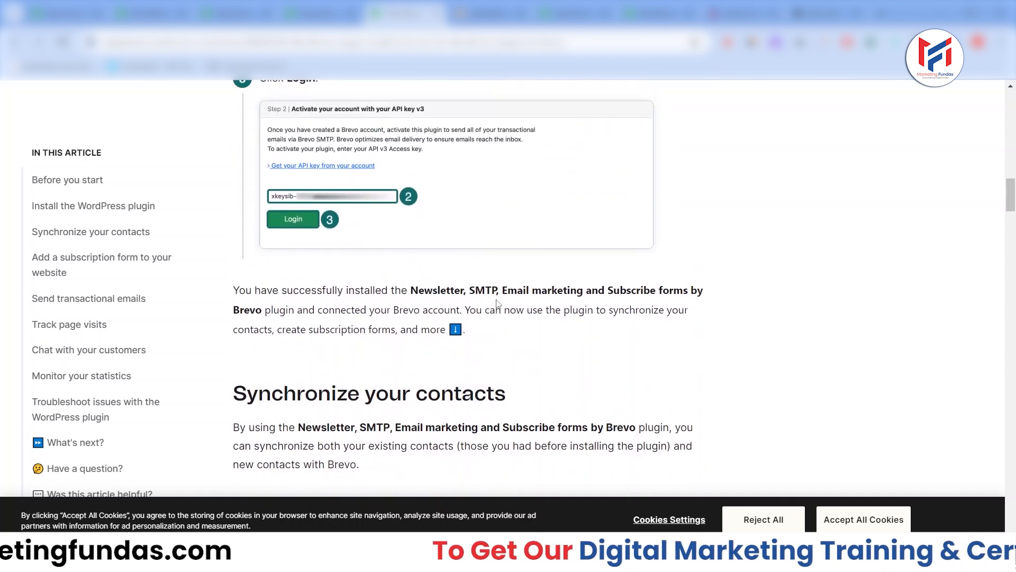
{"action": "scroll", "coordinate": [248, 290], "scroll_direction": "up", "scroll_amount": 7}
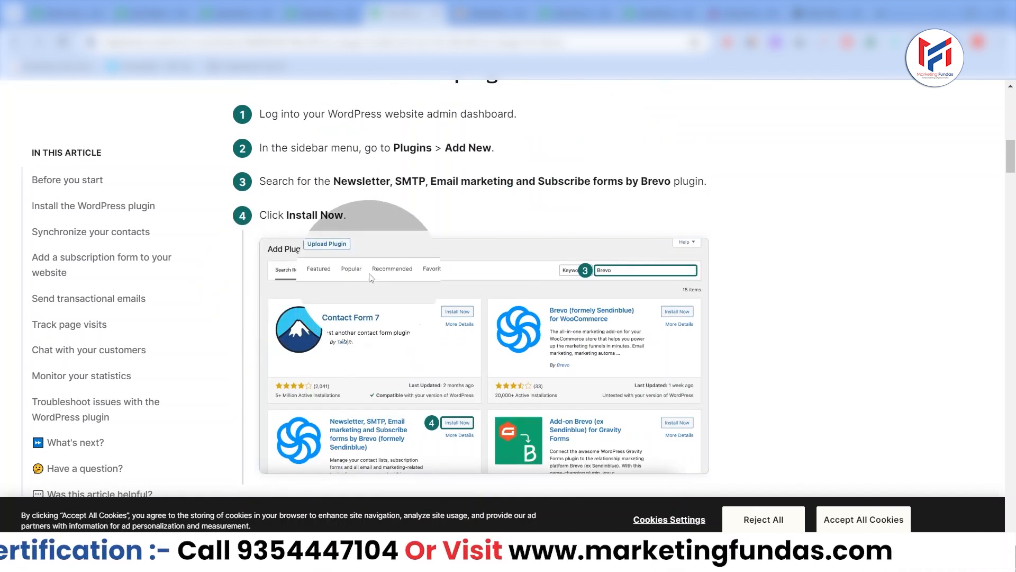
{"action": "left_click_drag", "start_coordinate": [1011, 161], "coordinate": [1012, 108]}
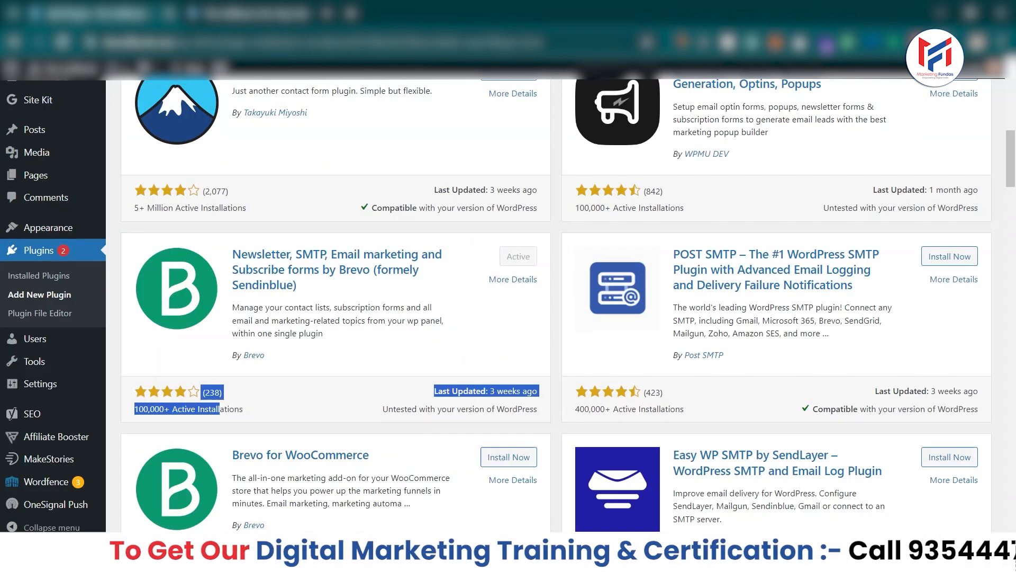
Check the Newsletter, SMTP, Email marketing and Subscribe forms by Brevo plugin in WordPress's plugin search results and its Installed Plugins list.
{"action": "left_click", "coordinate": [300, 282]}
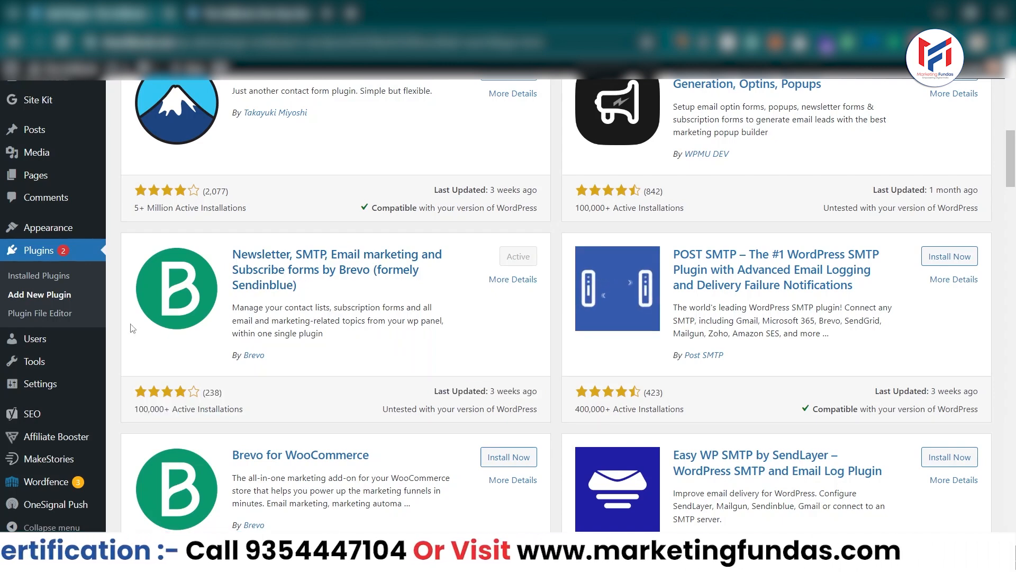
{"action": "scroll", "coordinate": [113, 366], "scroll_direction": "down", "scroll_amount": 4}
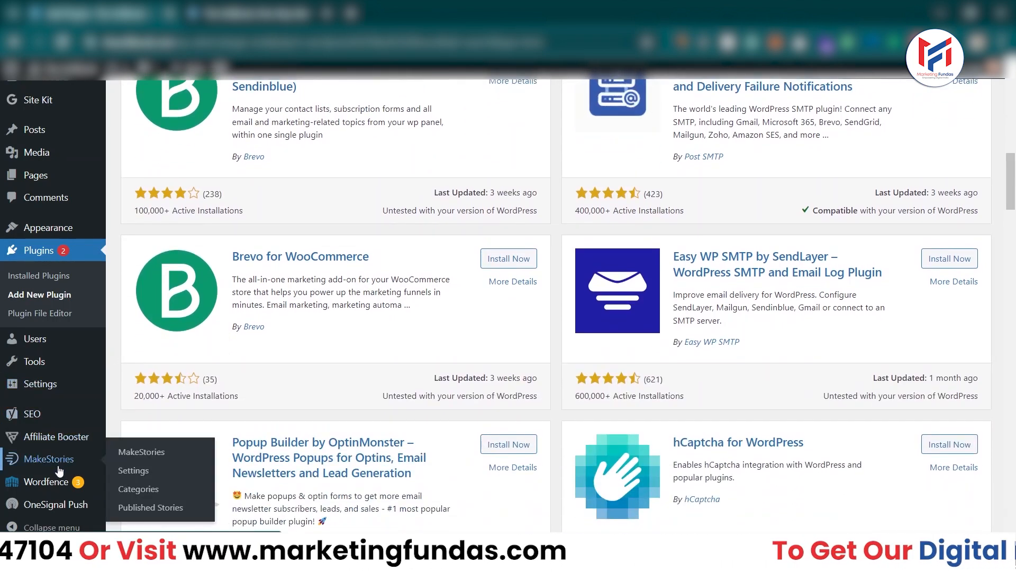
{"action": "scroll", "coordinate": [302, 308], "scroll_direction": "up", "scroll_amount": 2}
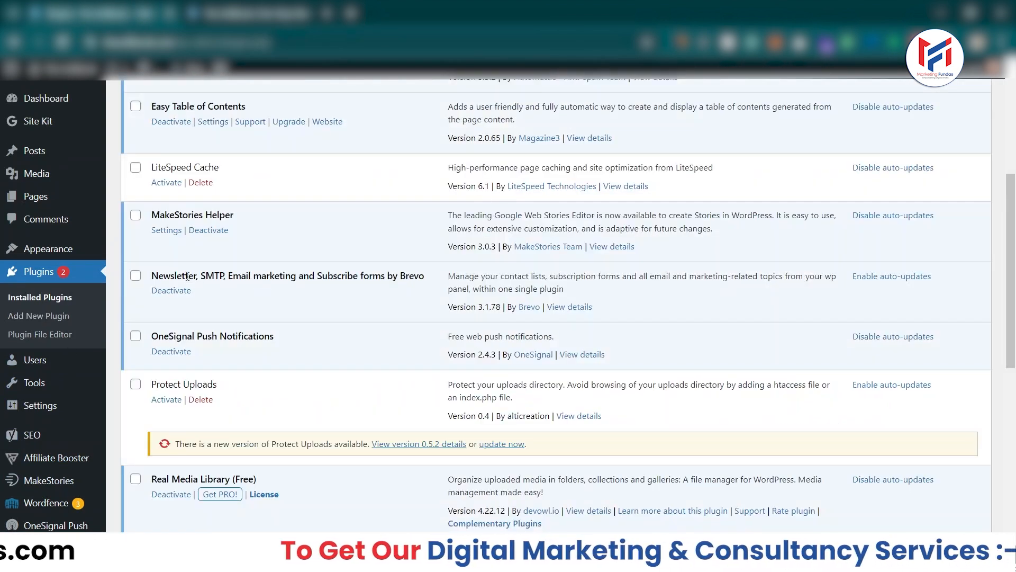
{"action": "left_click_drag", "start_coordinate": [152, 275], "coordinate": [427, 280]}
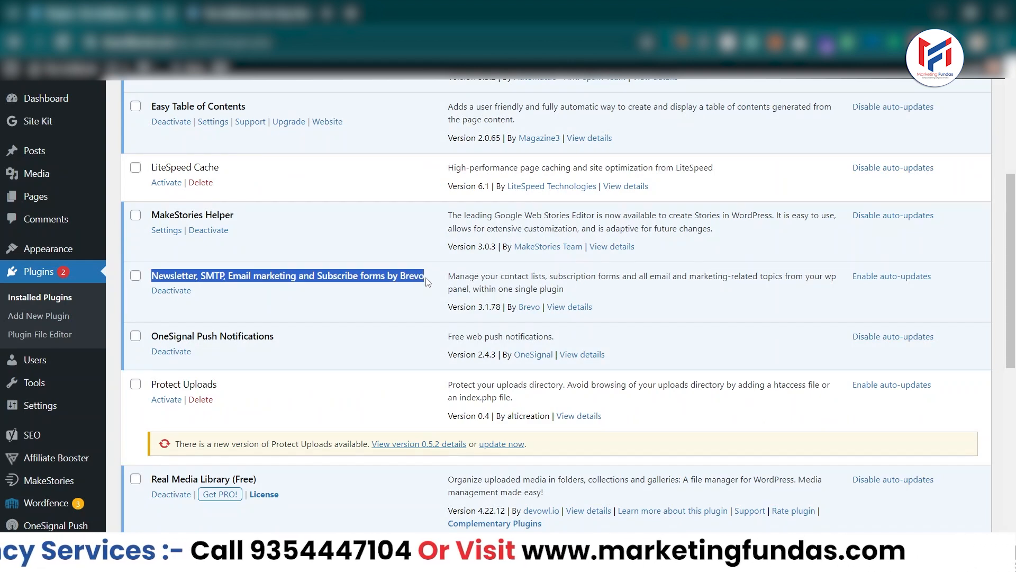
Return to Brevo's All Integrations page and open the setup article for the Shopify integration.
{"action": "key", "text": "alt+Tab"}
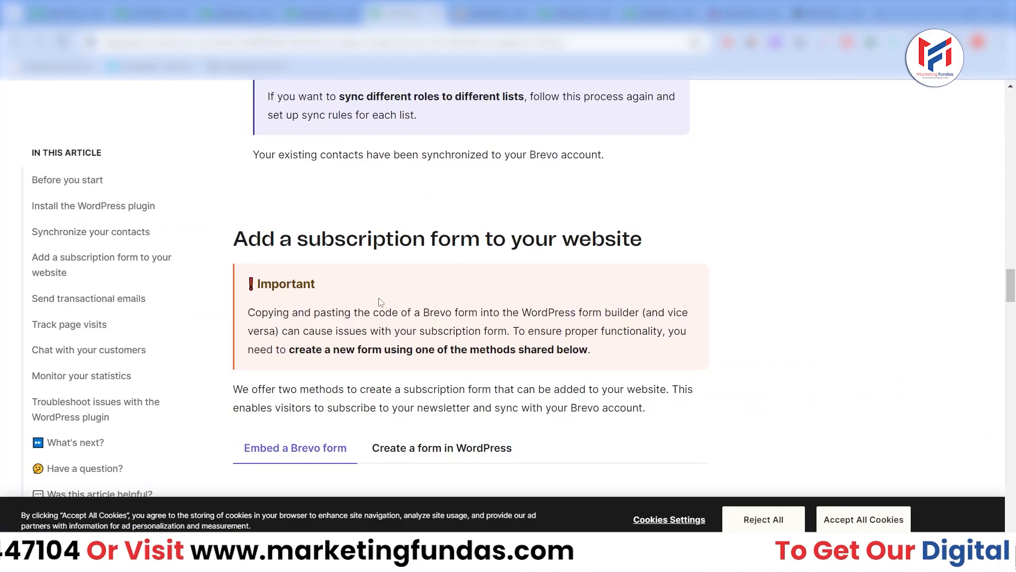
{"action": "scroll", "coordinate": [1015, 307], "scroll_direction": "up", "scroll_amount": 20}
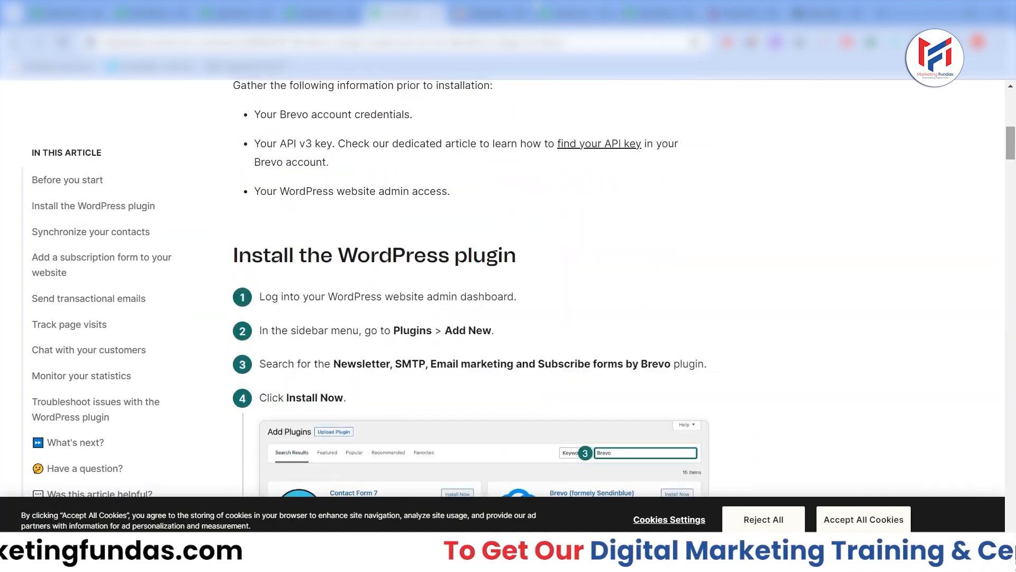
{"action": "left_click", "coordinate": [336, 10]}
{"action": "scroll", "coordinate": [662, 343], "scroll_direction": "down", "scroll_amount": 1}
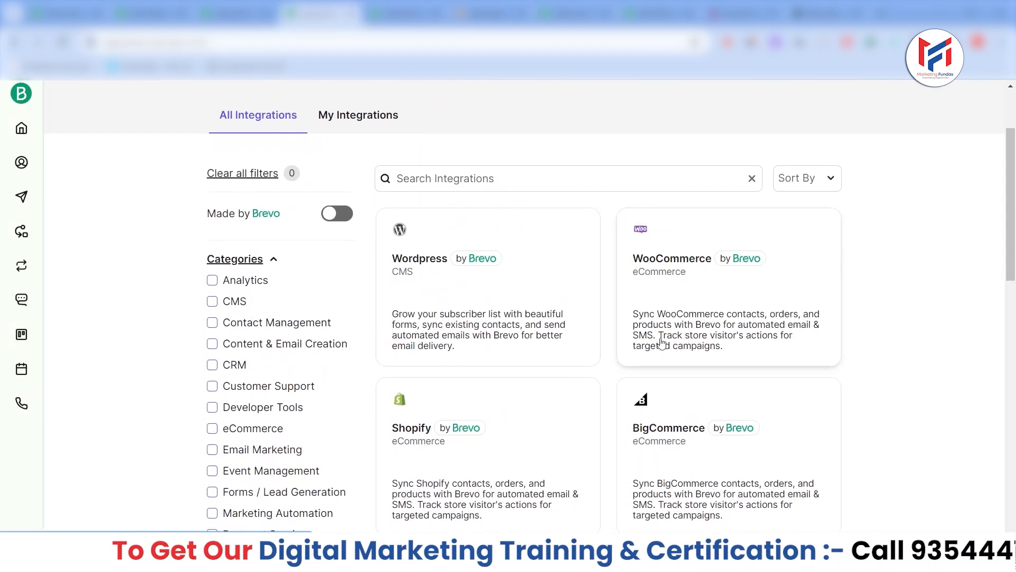
{"action": "scroll", "coordinate": [669, 327], "scroll_direction": "down", "scroll_amount": 1}
{"action": "left_click", "coordinate": [503, 336]}
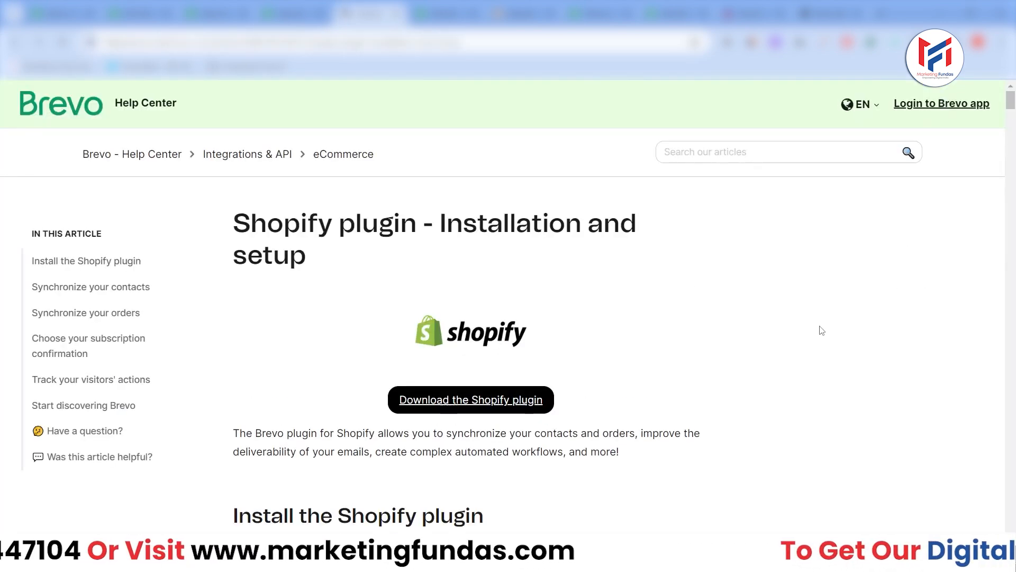
Read the Shopify plugin article's instructions on downloading and installing the app and its account sign-up options.
{"action": "left_click_drag", "start_coordinate": [1011, 105], "coordinate": [1013, 123]}
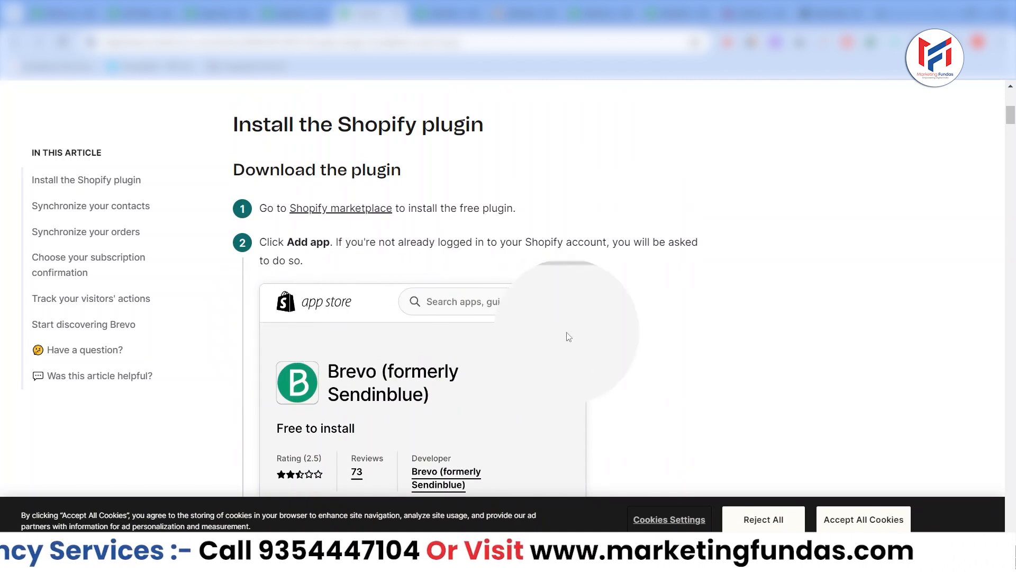
{"action": "scroll", "coordinate": [640, 334], "scroll_direction": "down", "scroll_amount": 2}
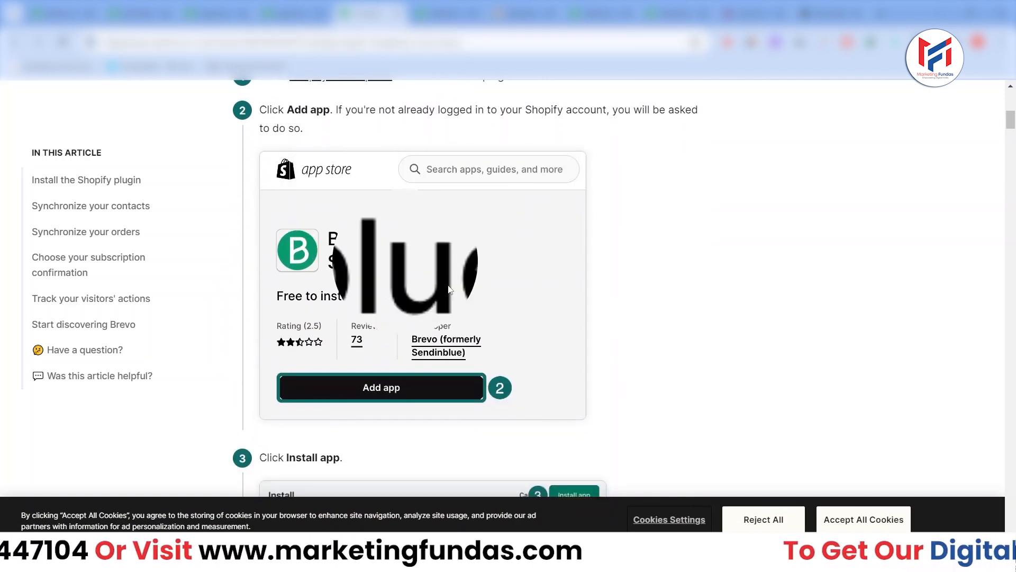
{"action": "scroll", "coordinate": [609, 293], "scroll_direction": "down", "scroll_amount": 3}
{"action": "scroll", "coordinate": [513, 284], "scroll_direction": "down", "scroll_amount": 9}
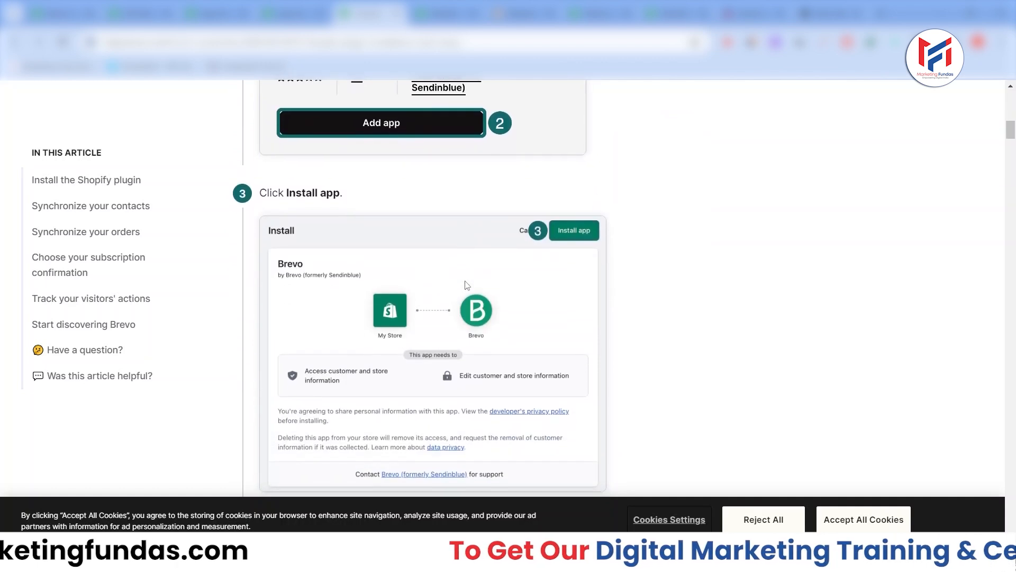
{"action": "scroll", "coordinate": [467, 285], "scroll_direction": "down", "scroll_amount": 7}
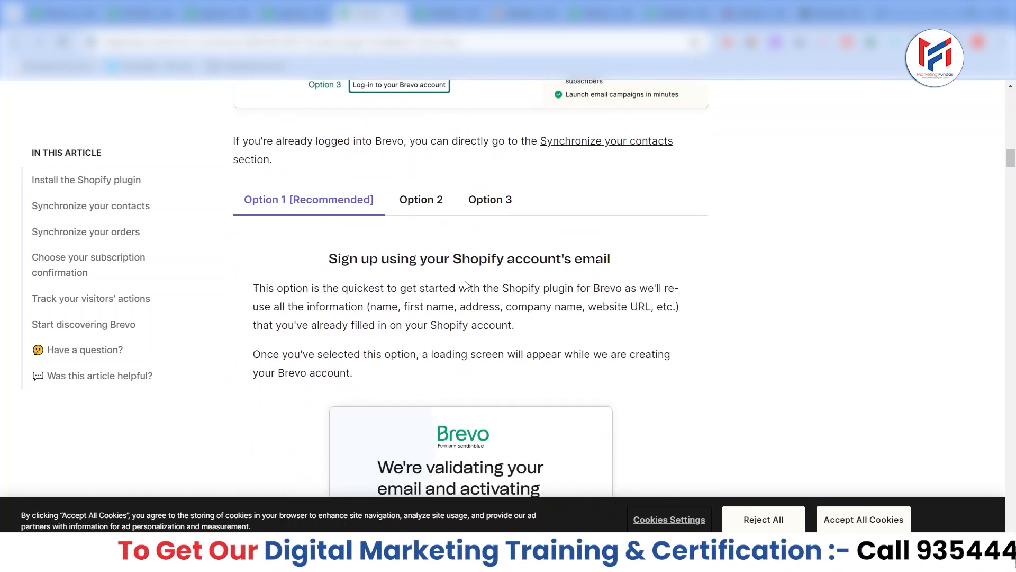
Return to the Brevo integrations page and open the account's Home page.
{"action": "left_click", "coordinate": [289, 16]}
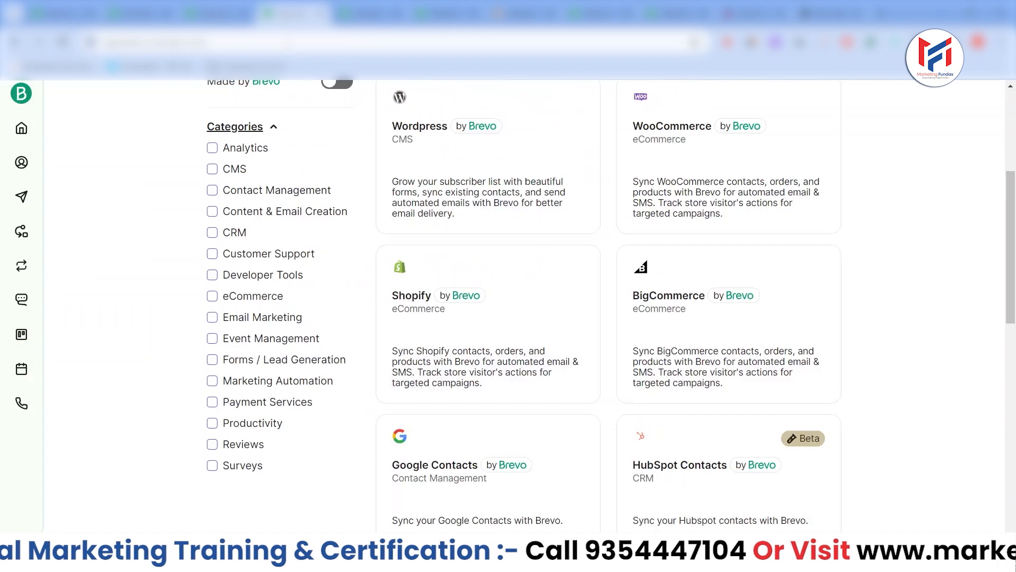
{"action": "left_click", "coordinate": [21, 128]}
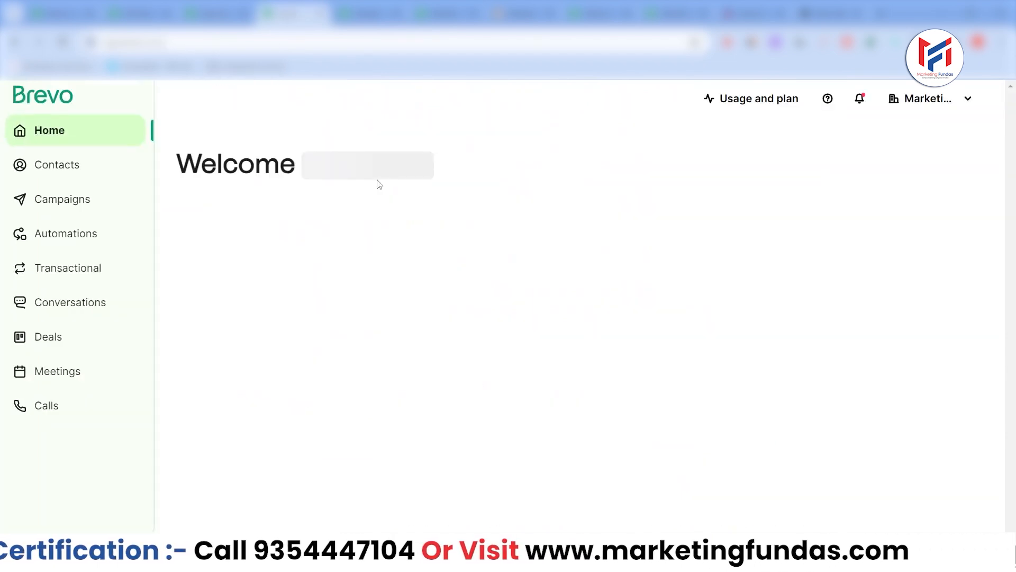